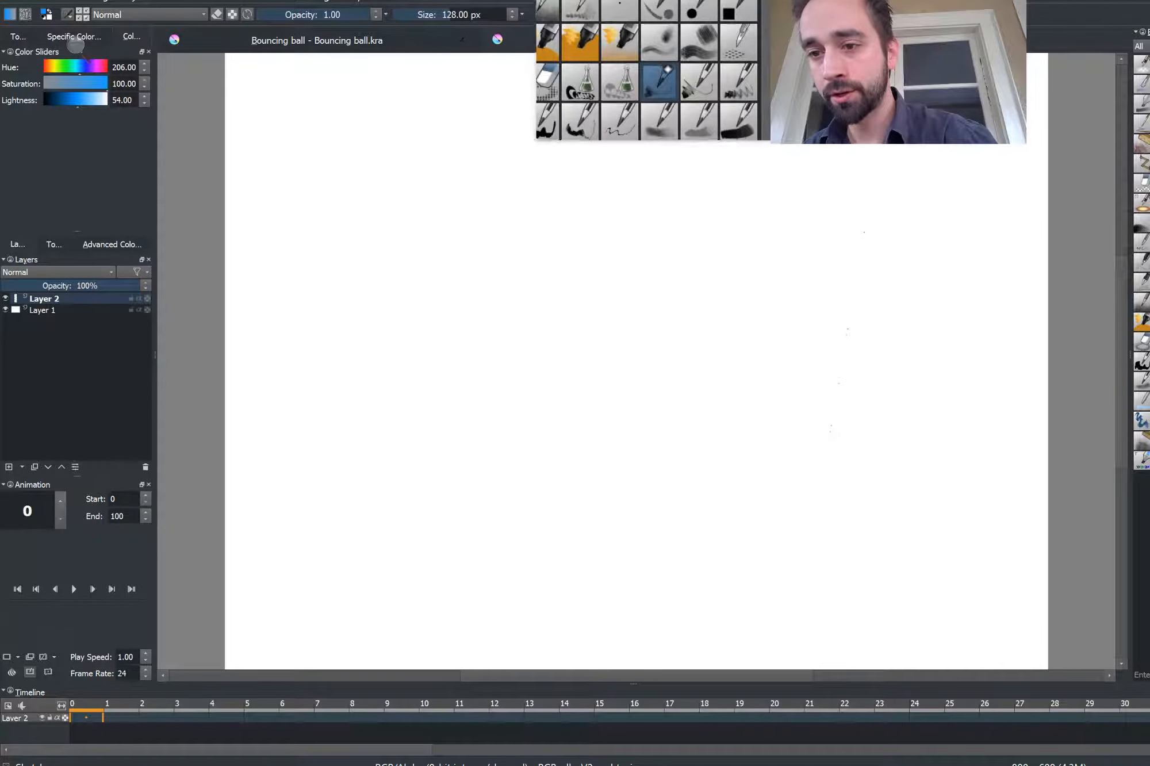
Draw a test stroke on the canvas and undo it
{"action": "mouse_move", "coordinate": [420, 250]}
{"action": "left_mouse_down"}
{"action": "mouse_move", "coordinate": [477, 276]}
{"action": "mouse_move", "coordinate": [505, 303]}
{"action": "mouse_move", "coordinate": [420, 365]}
{"action": "mouse_move", "coordinate": [403, 437]}
{"action": "left_mouse_up"}
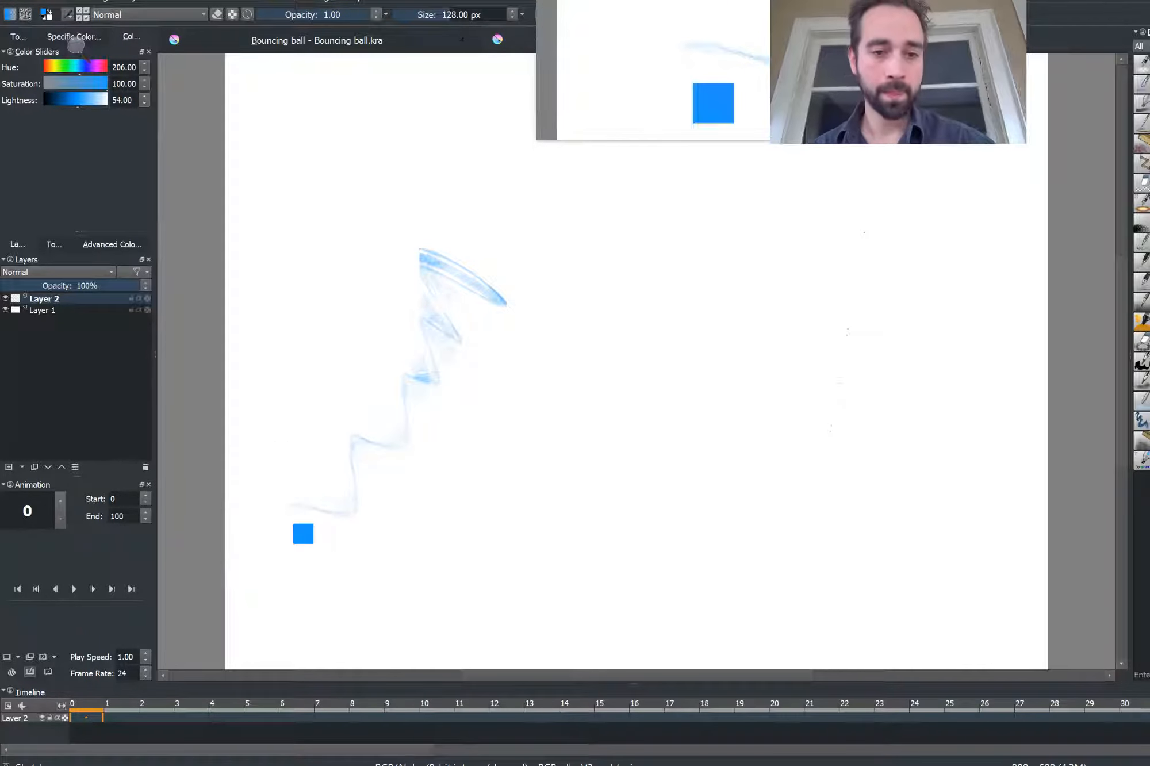
{"action": "key", "text": "ctrl+z"}
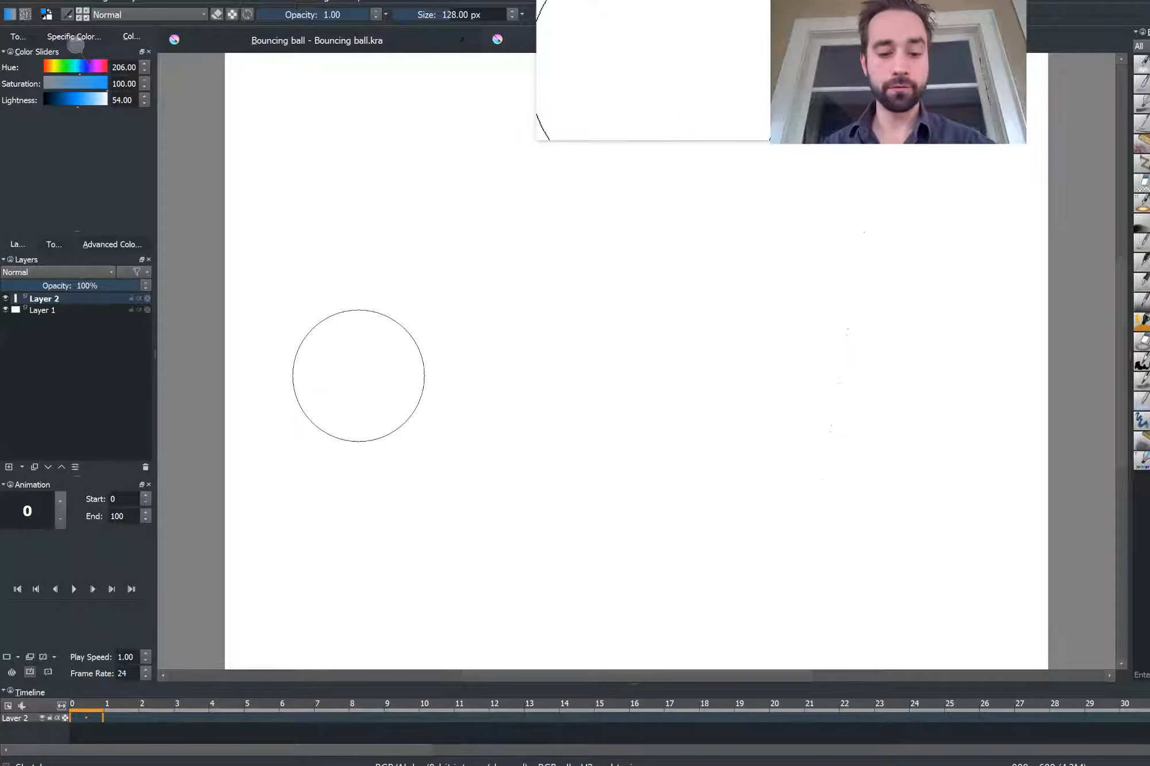
Create a new 800 x 600 px document at 300 ppi named Head turn
{"action": "key", "text": "ctrl+n"}
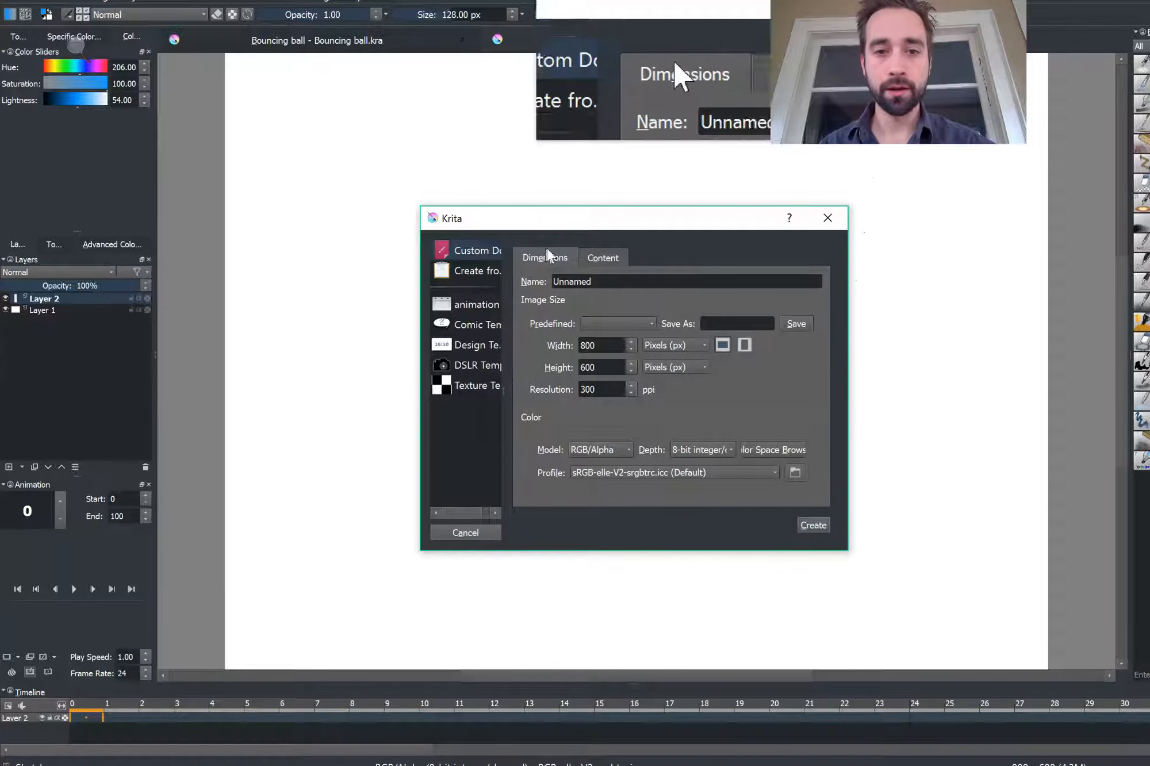
{"action": "left_click_drag", "start_coordinate": [608, 281], "coordinate": [542, 278]}
{"action": "type", "text": "He"}
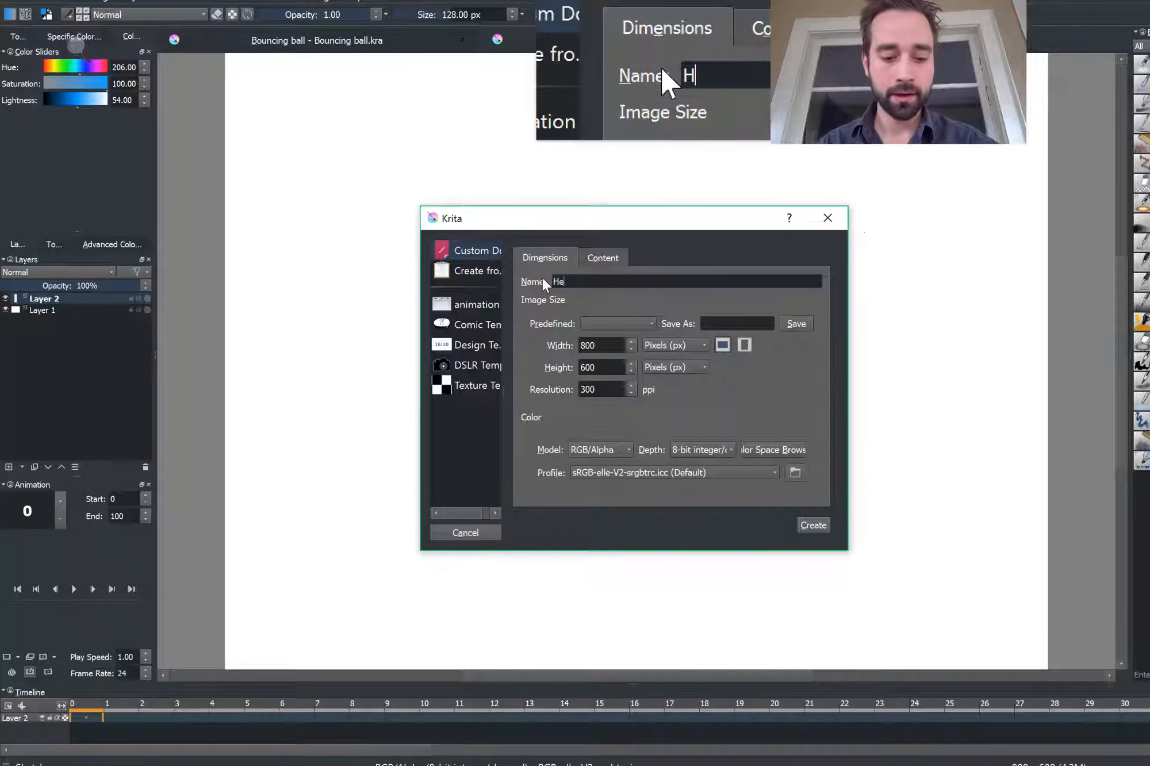
{"action": "type", "text": "ad turn"}
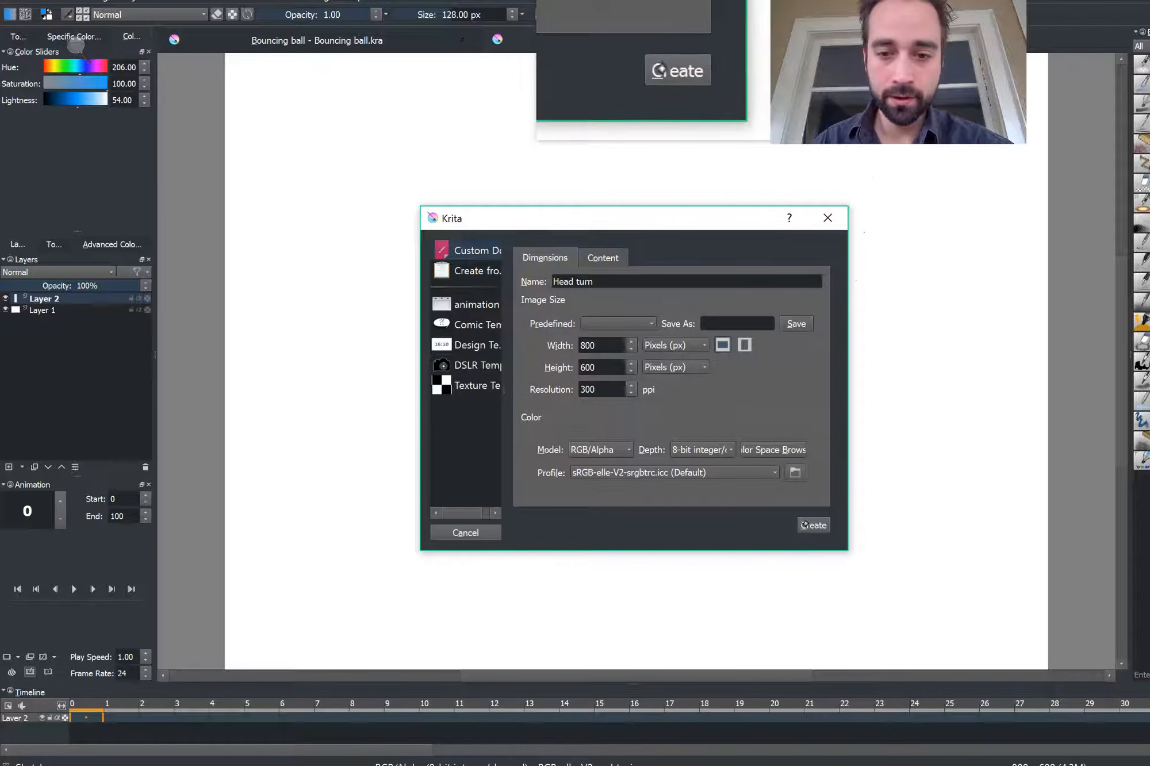
{"action": "left_click", "coordinate": [811, 526]}
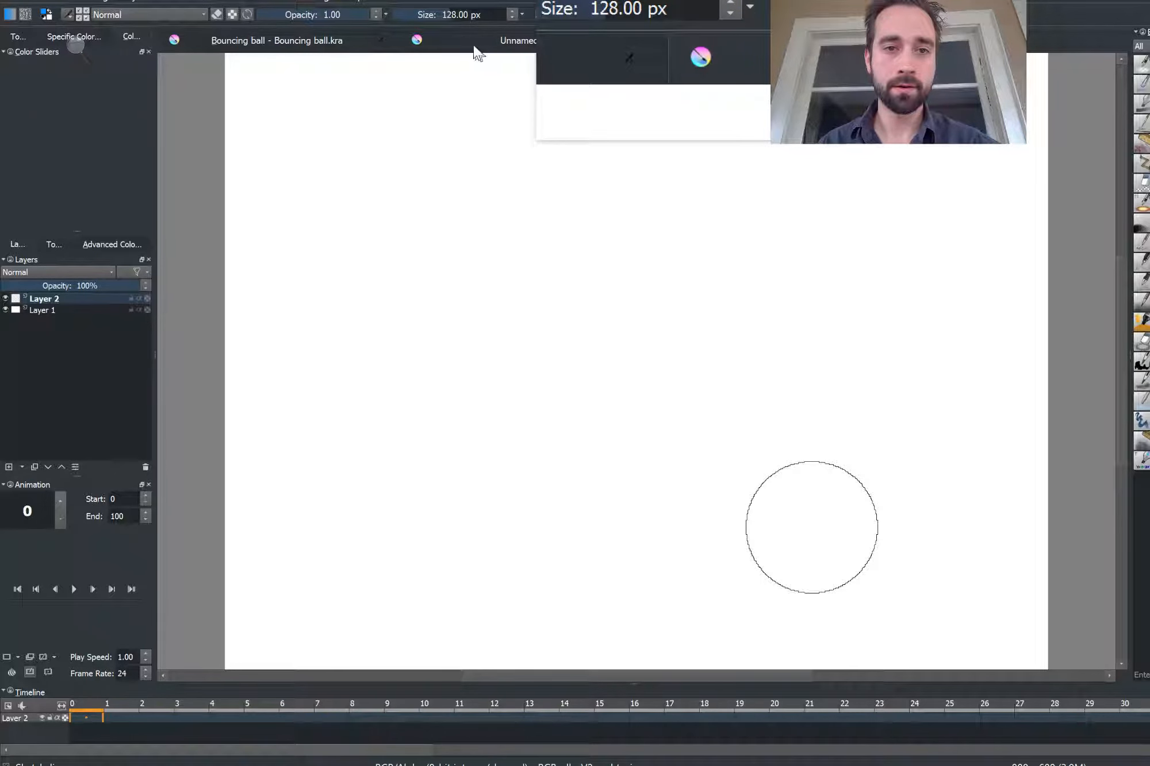
Close the Bouncing ball and Unnamed documents without saving either of them
{"action": "left_click", "coordinate": [380, 39]}
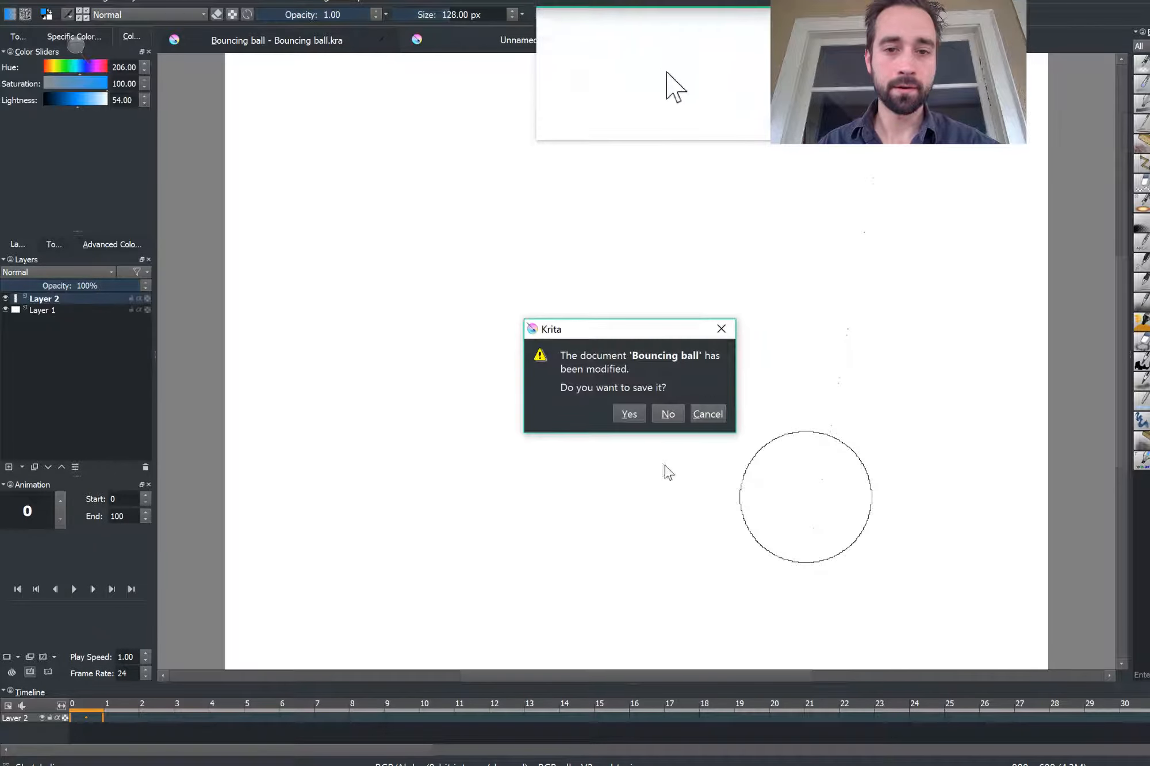
{"action": "left_click", "coordinate": [665, 415]}
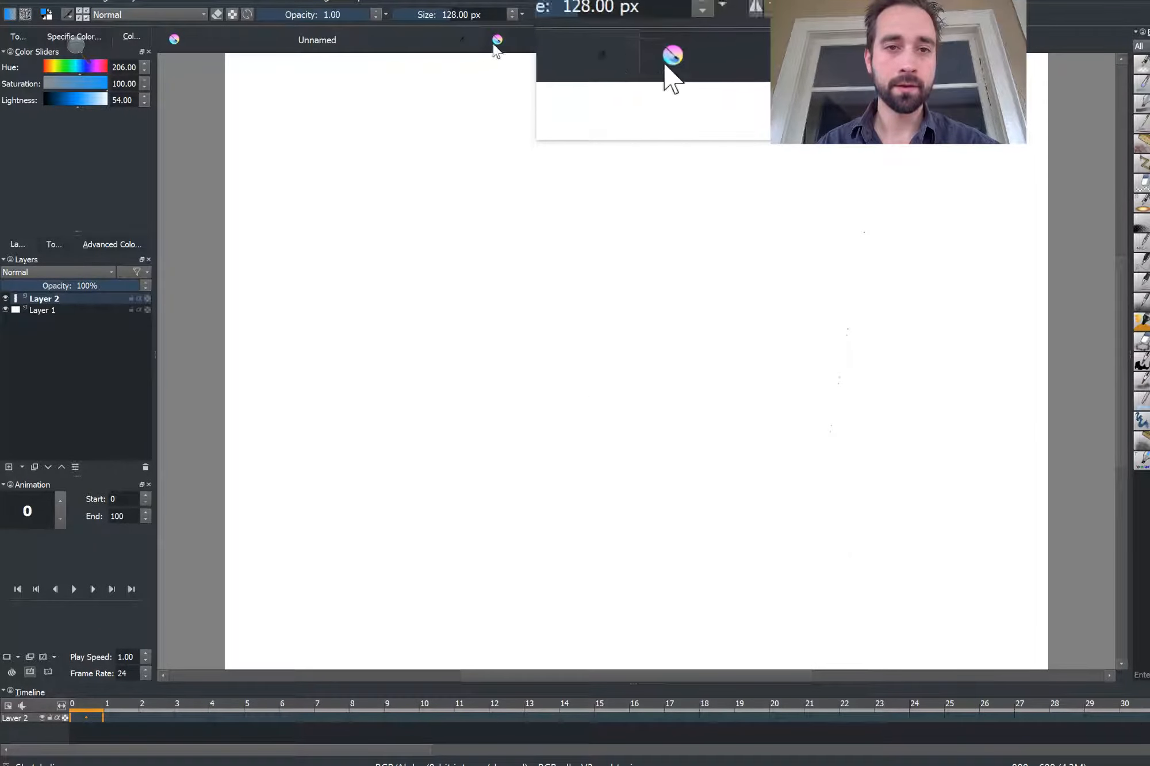
{"action": "left_click", "coordinate": [463, 40]}
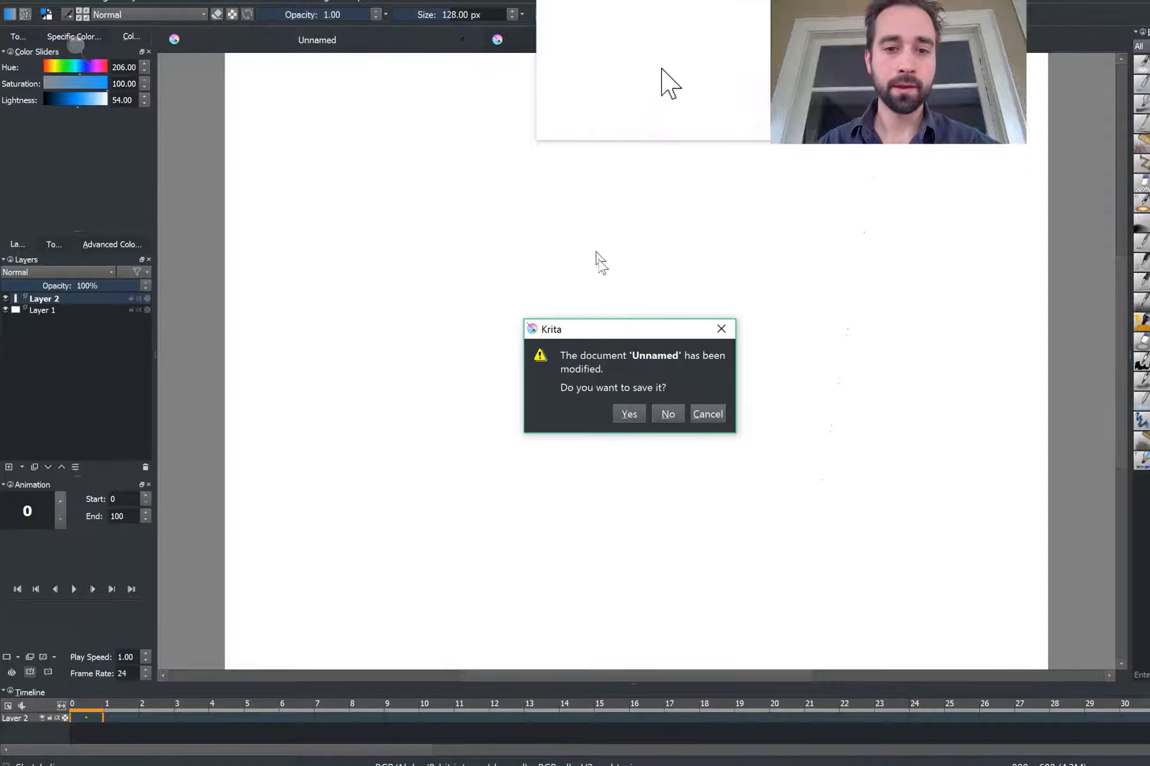
{"action": "left_click", "coordinate": [672, 419]}
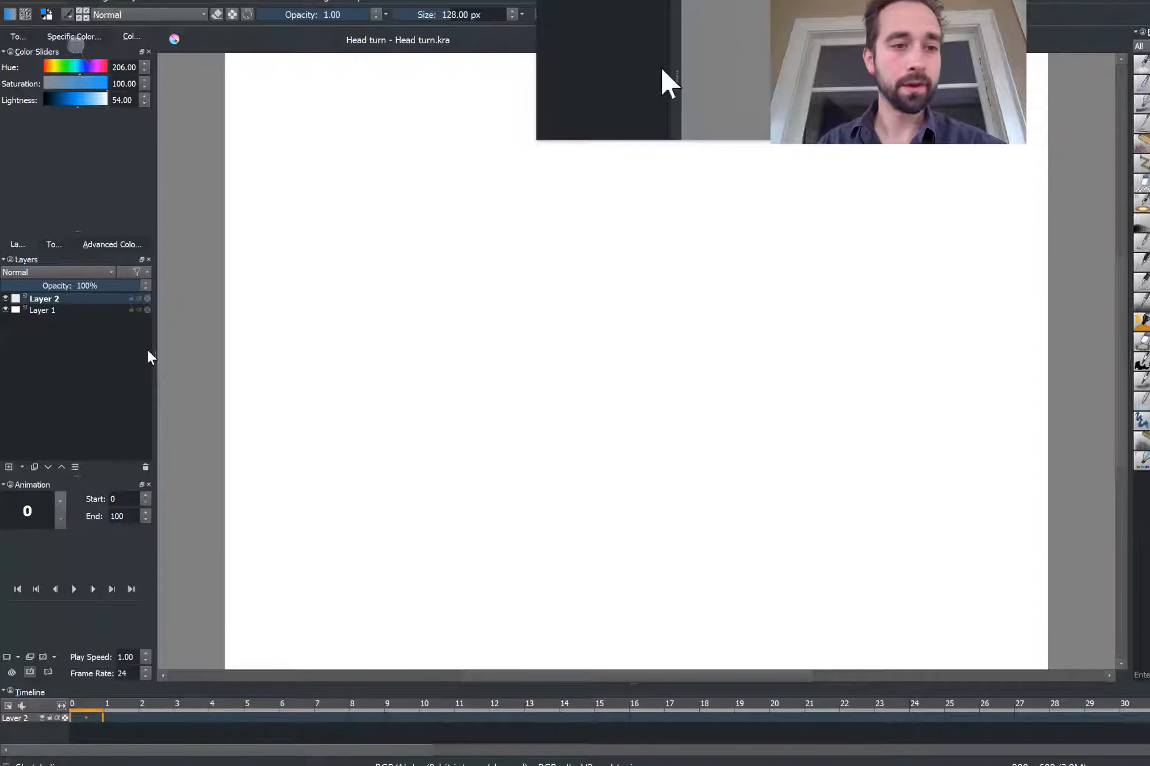
Rename the bottom layer, Layer 1, to Background
{"action": "right_click", "coordinate": [40, 310]}
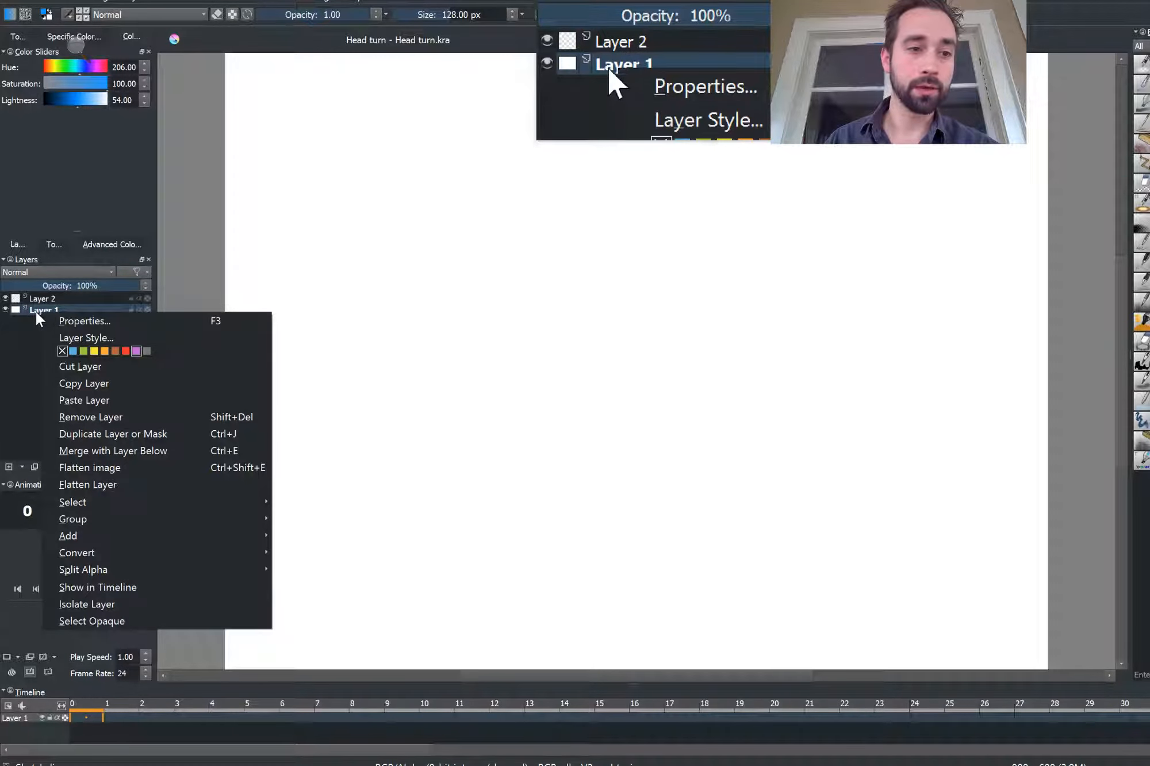
{"action": "left_click", "coordinate": [35, 311]}
{"action": "double_click", "coordinate": [35, 311]}
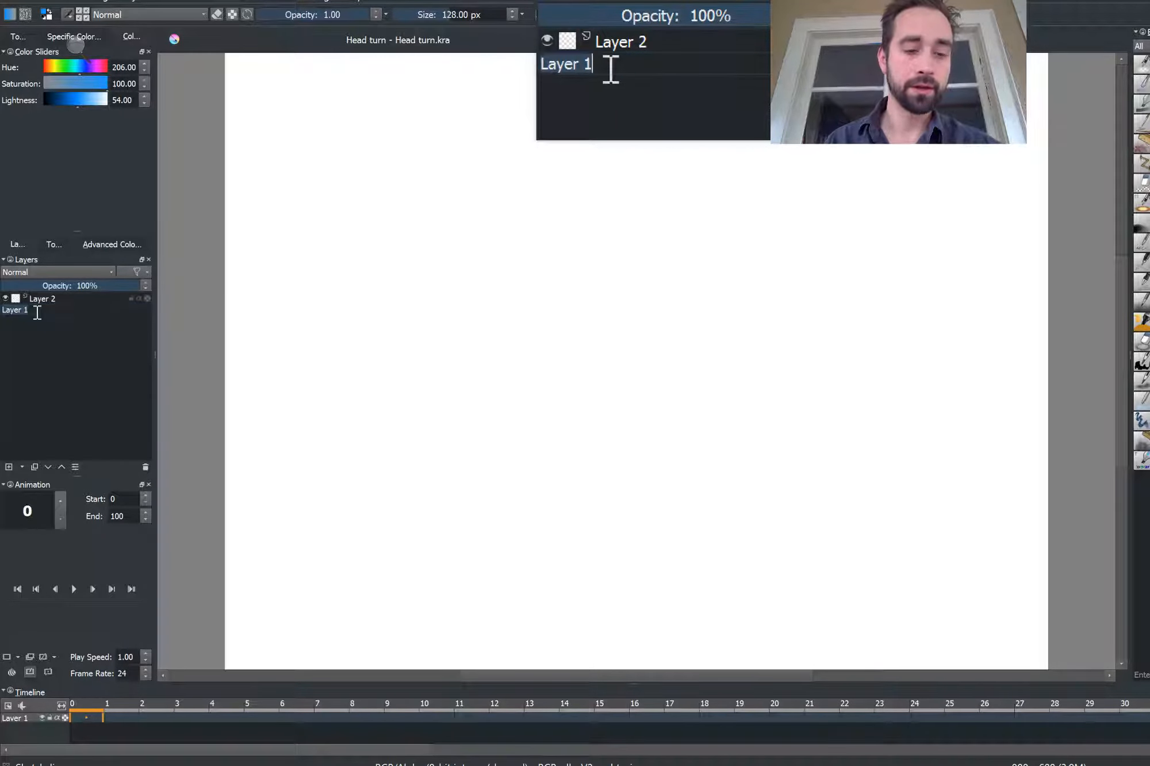
{"action": "type", "text": "Background"}
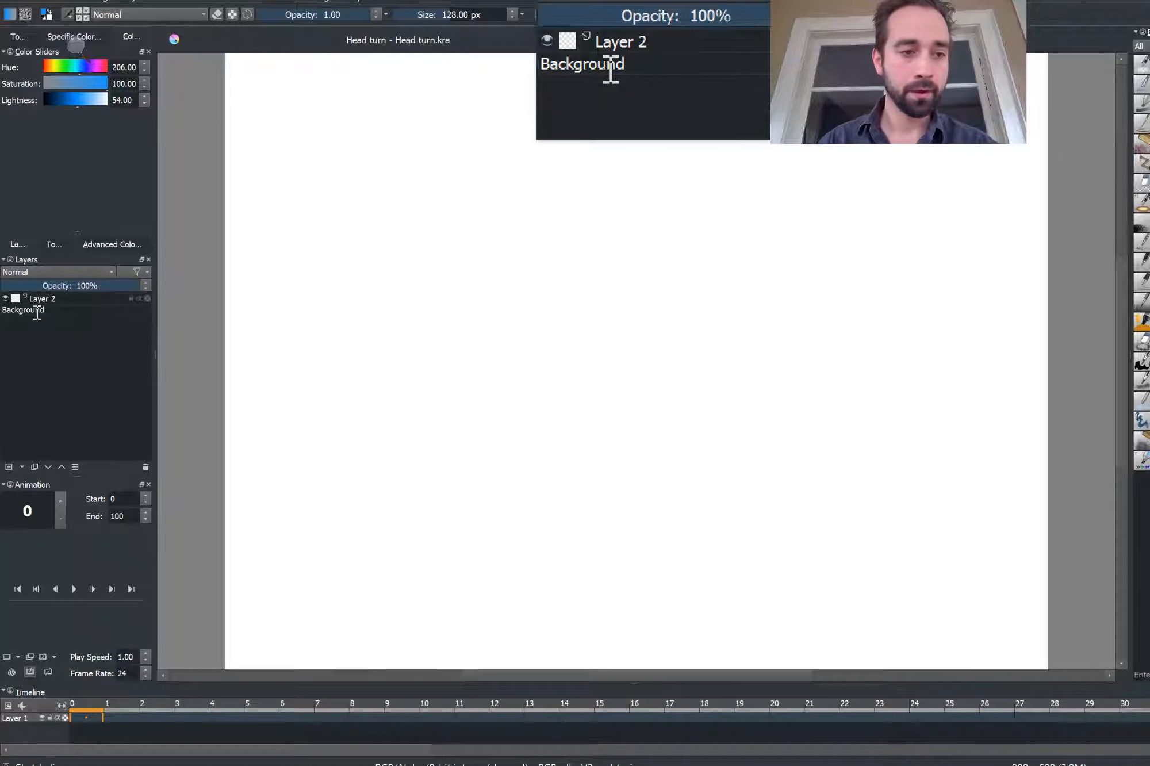
{"action": "key", "text": "Return"}
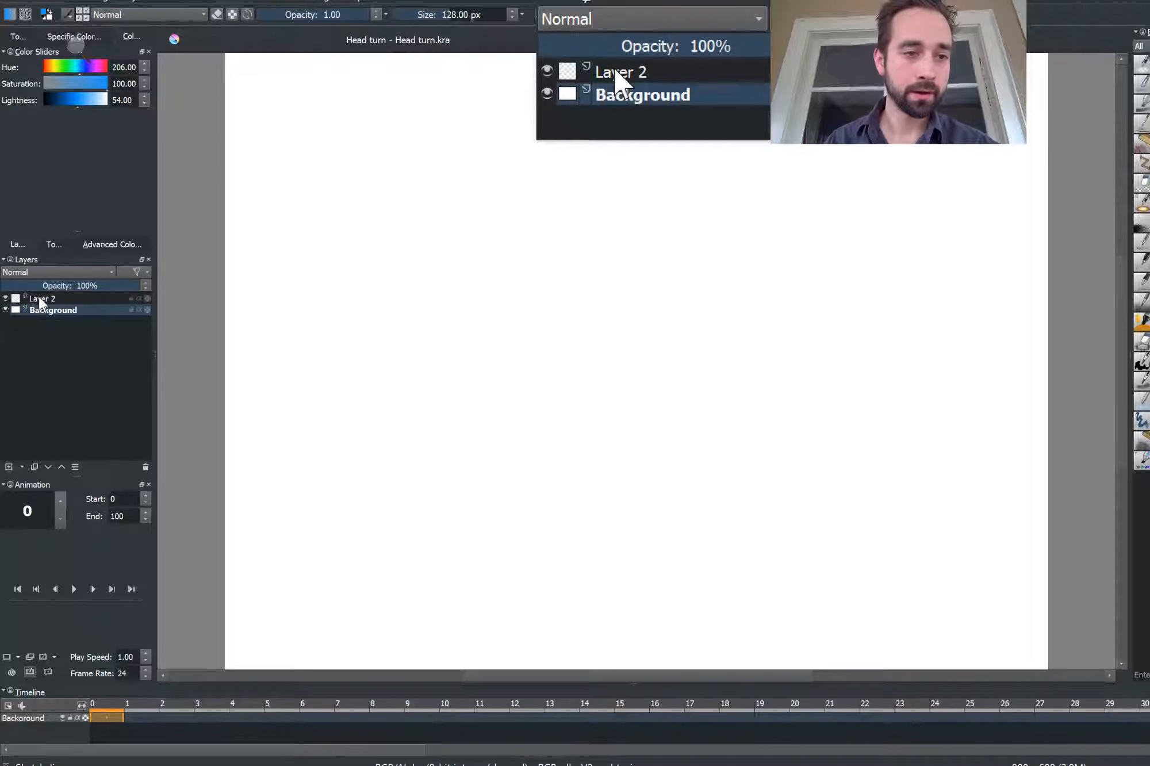
Rename Layer 2 to Sketch
{"action": "left_click", "coordinate": [39, 297]}
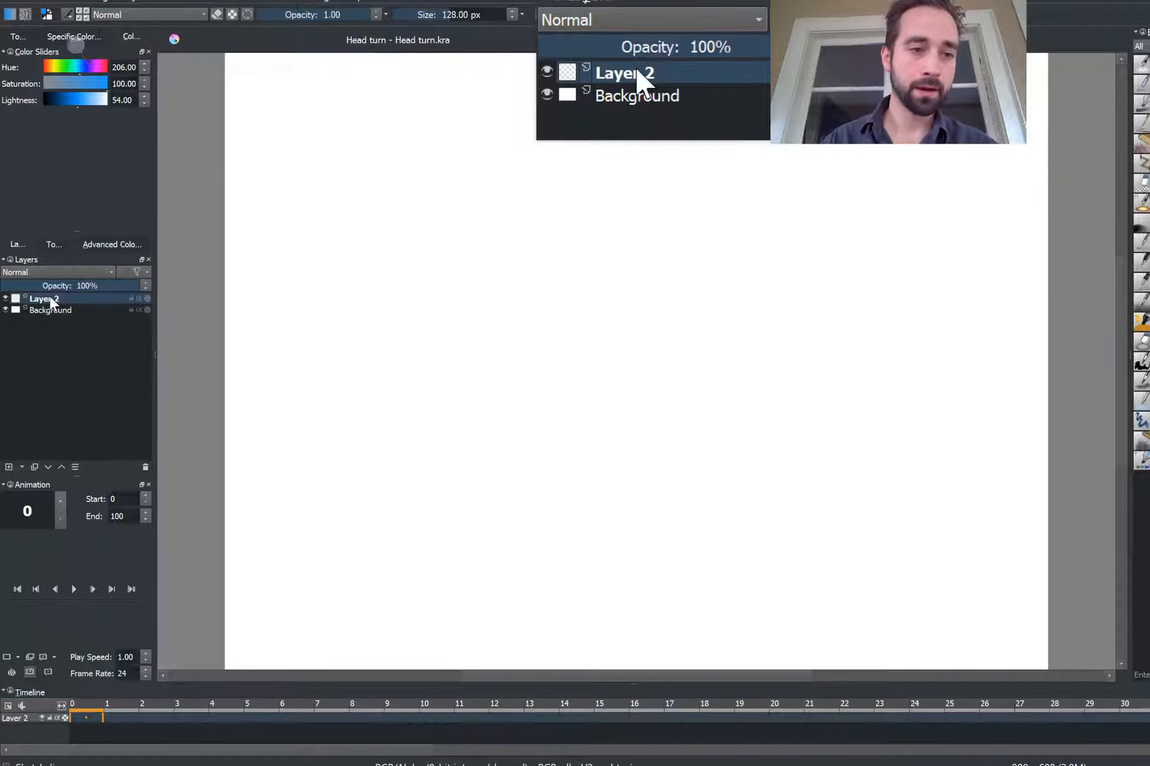
{"action": "double_click", "coordinate": [50, 297]}
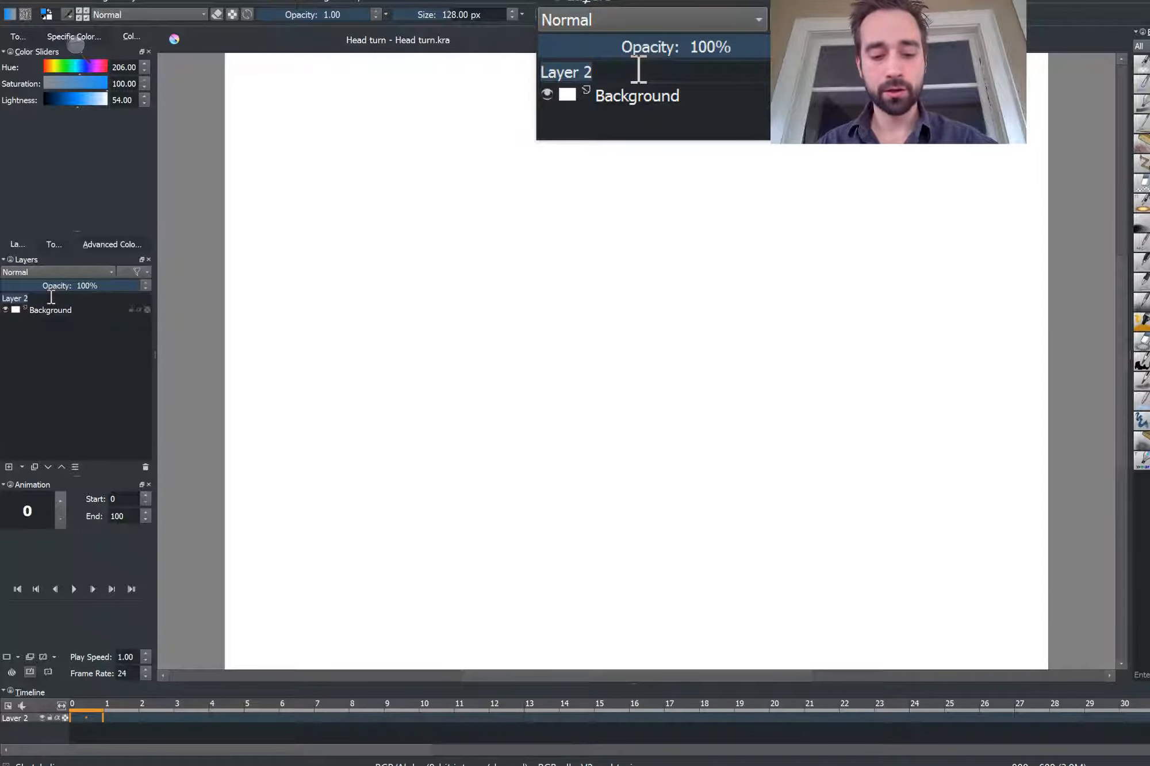
{"action": "type", "text": "Sketch"}
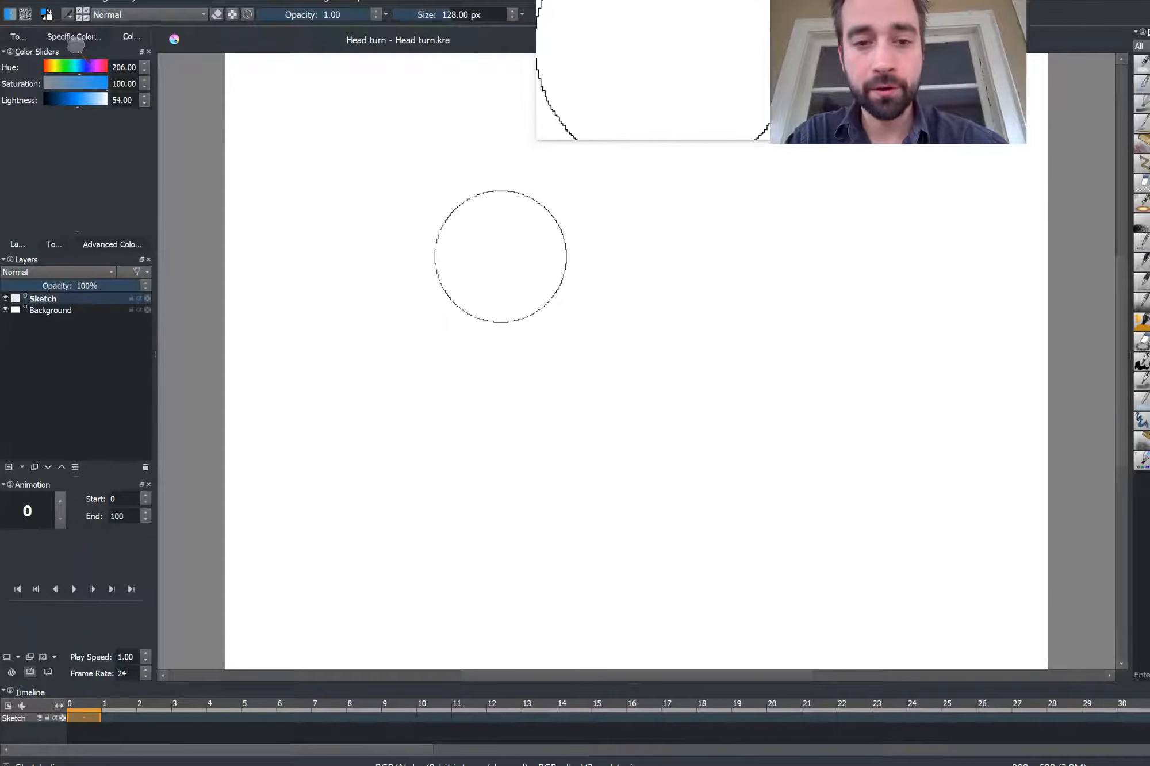
Sketch a front-facing oval head with vertical and horizontal guide lines on the left of the canvas
{"action": "mouse_move", "coordinate": [471, 268]}
{"action": "left_mouse_down"}
{"action": "mouse_move", "coordinate": [600, 364]}
{"action": "mouse_move", "coordinate": [554, 447]}
{"action": "left_mouse_up"}
{"action": "key", "text": "ctrl+z"}
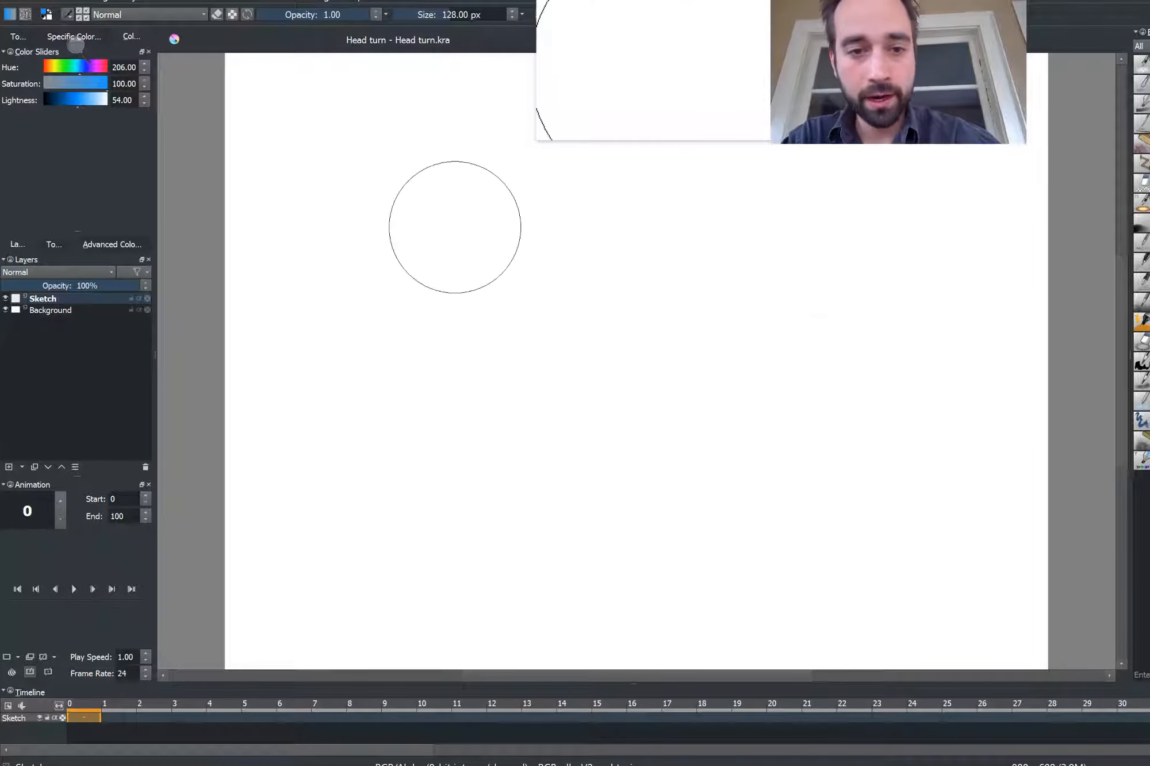
{"action": "mouse_move", "coordinate": [454, 227]}
{"action": "left_mouse_down"}
{"action": "mouse_move", "coordinate": [515, 222]}
{"action": "mouse_move", "coordinate": [559, 293]}
{"action": "left_mouse_up"}
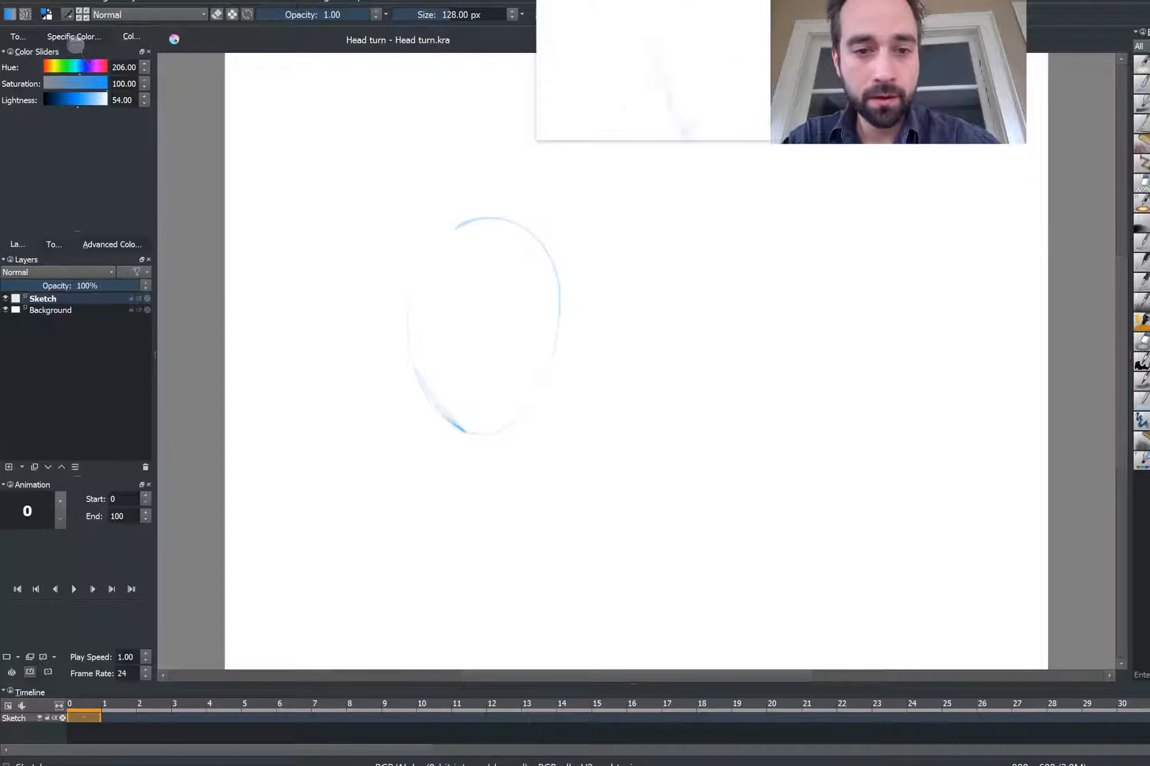
{"action": "left_click_drag", "start_coordinate": [428, 244], "coordinate": [410, 368]}
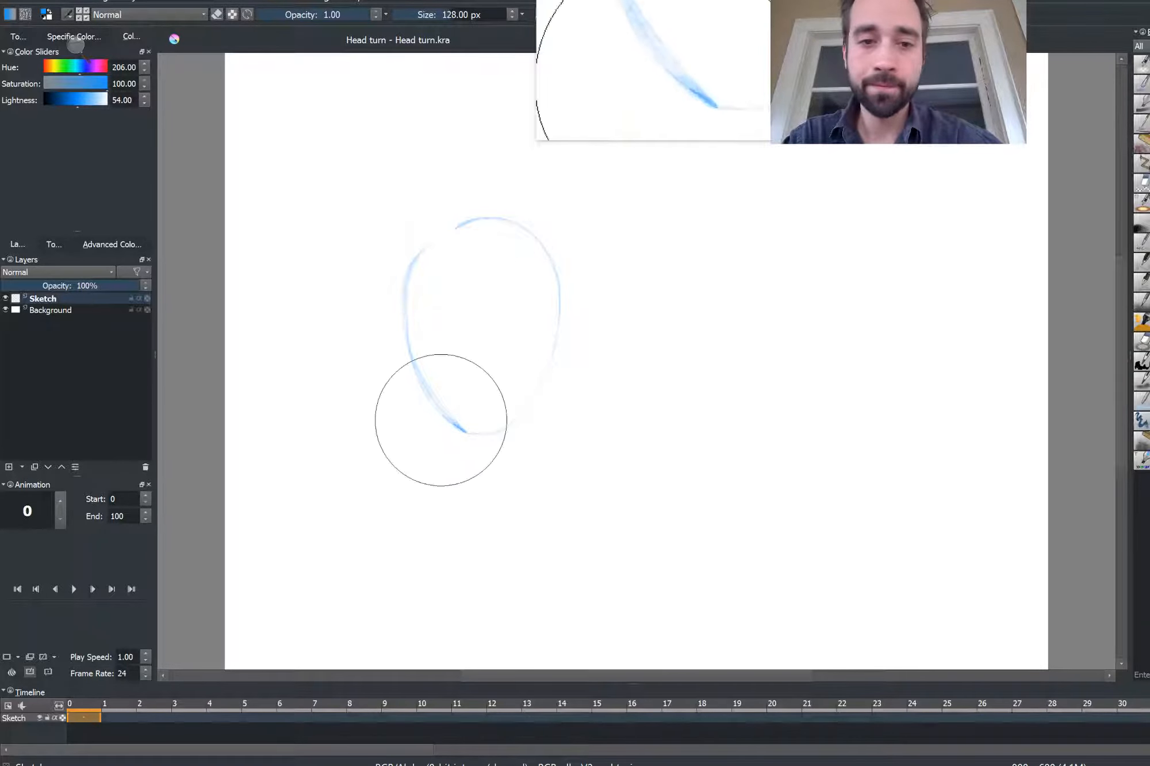
{"action": "mouse_move", "coordinate": [513, 318]}
{"action": "left_mouse_down"}
{"action": "mouse_move", "coordinate": [481, 319]}
{"action": "mouse_move", "coordinate": [391, 294]}
{"action": "mouse_move", "coordinate": [444, 329]}
{"action": "mouse_move", "coordinate": [448, 428]}
{"action": "left_mouse_up"}
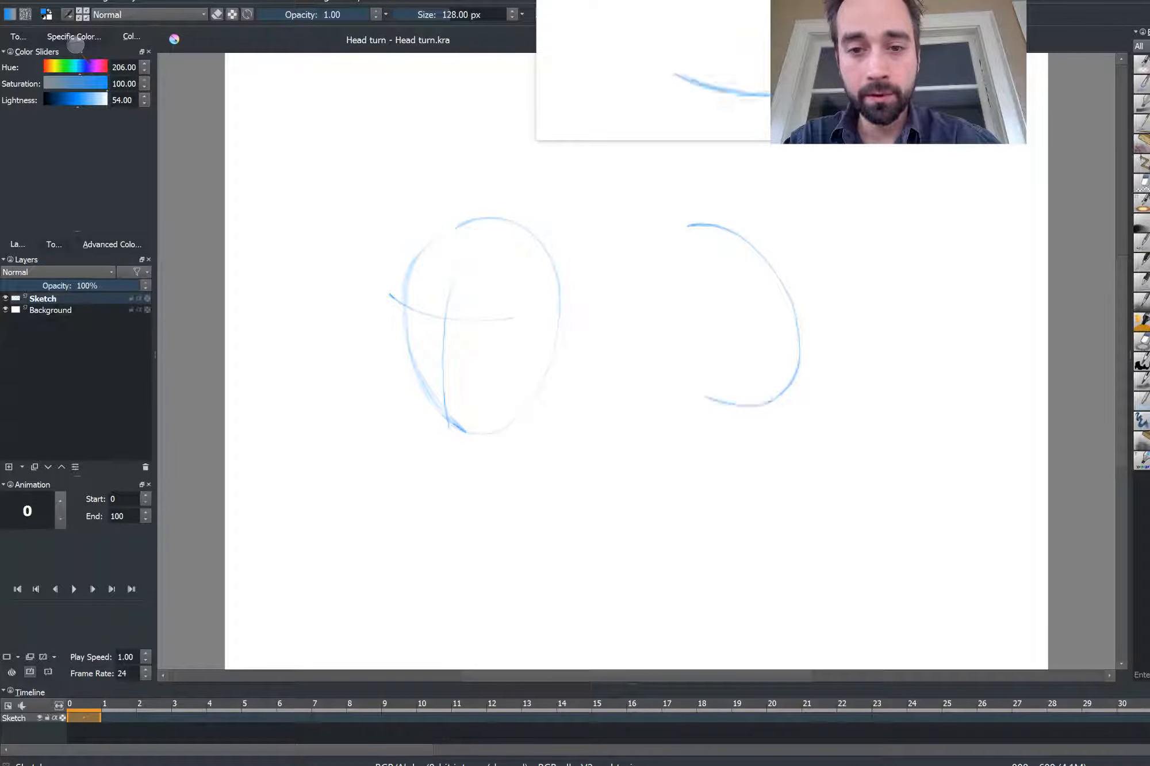
Sketch a tilted oval head on the right and add direction arrows to both heads
{"action": "left_click_drag", "start_coordinate": [693, 227], "coordinate": [796, 362]}
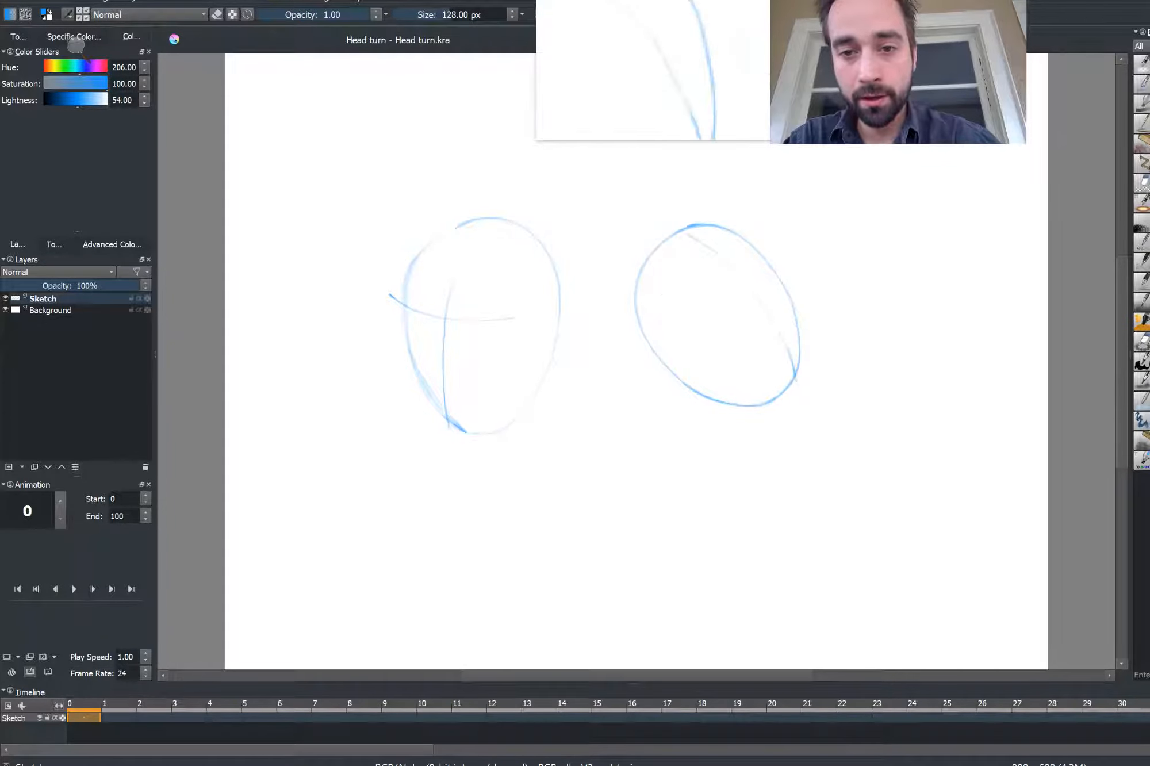
{"action": "left_click_drag", "start_coordinate": [696, 239], "coordinate": [796, 379]}
{"action": "mouse_move", "coordinate": [798, 246]}
{"action": "left_mouse_down"}
{"action": "mouse_move", "coordinate": [838, 222]}
{"action": "mouse_move", "coordinate": [836, 207]}
{"action": "mouse_move", "coordinate": [861, 203]}
{"action": "left_mouse_up"}
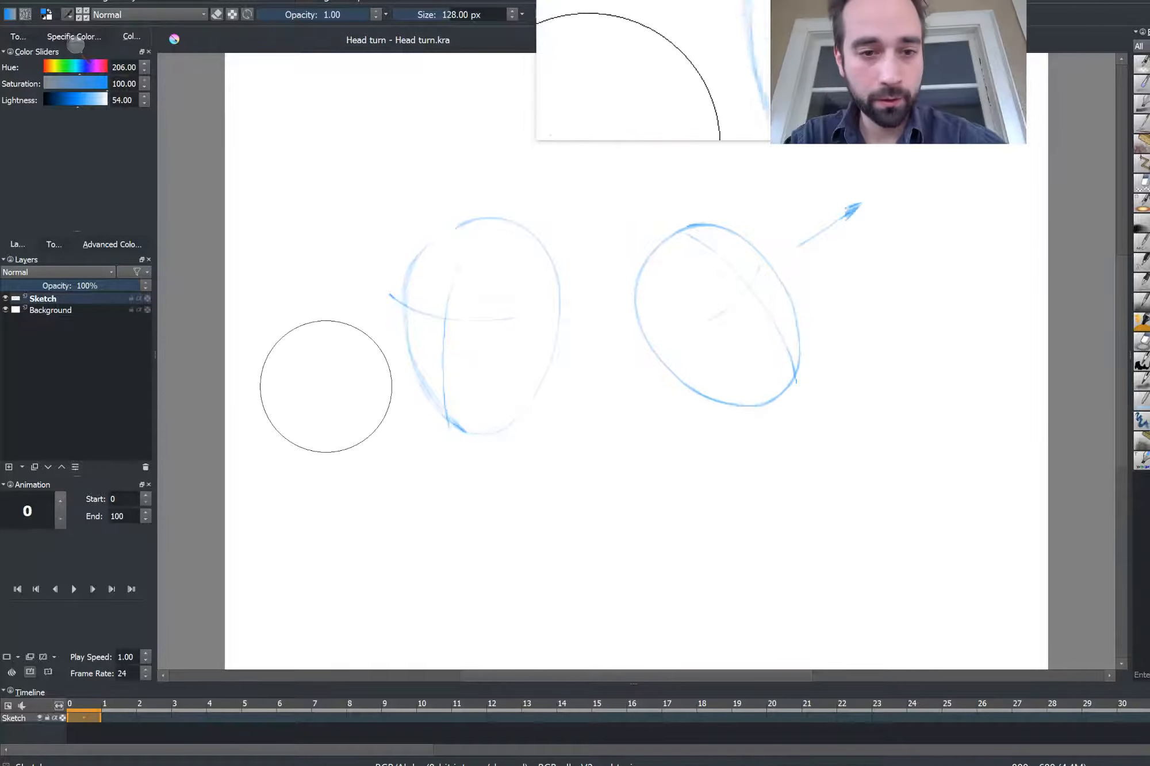
{"action": "left_click_drag", "start_coordinate": [377, 344], "coordinate": [291, 403]}
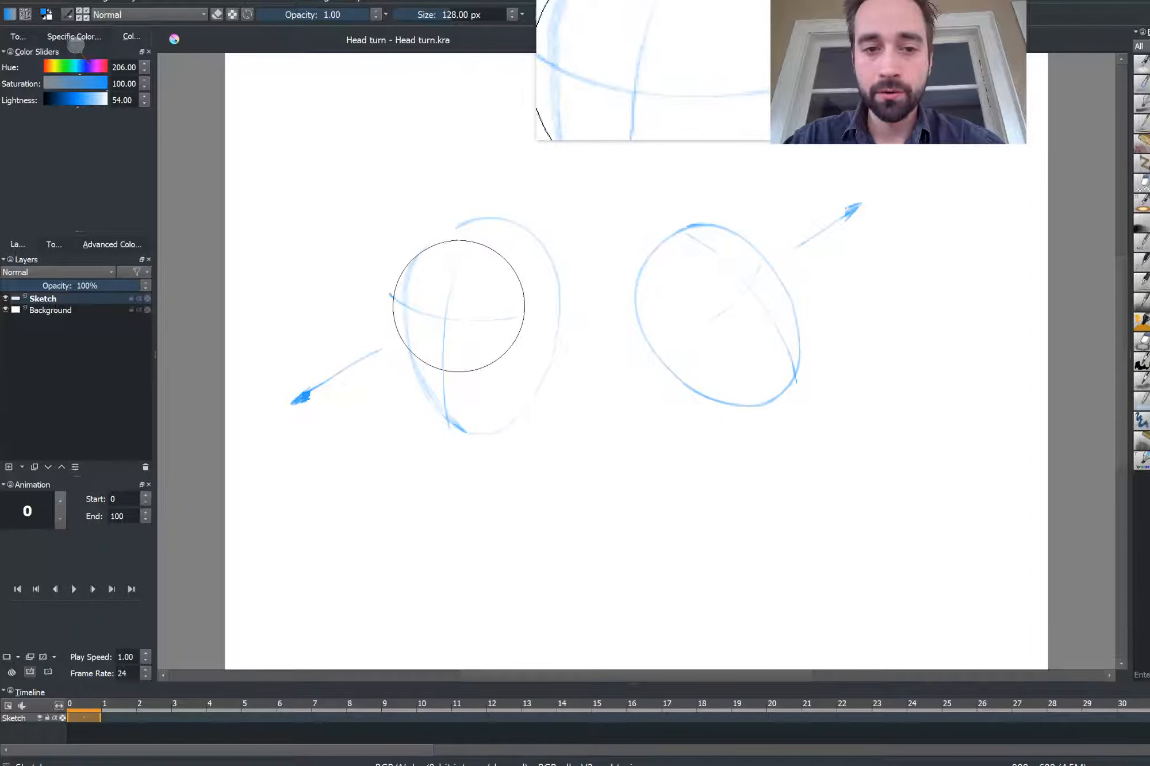
{"action": "mouse_move", "coordinate": [460, 303]}
{"action": "left_mouse_down"}
{"action": "mouse_move", "coordinate": [492, 310]}
{"action": "mouse_move", "coordinate": [480, 363]}
{"action": "mouse_move", "coordinate": [449, 345]}
{"action": "mouse_move", "coordinate": [460, 303]}
{"action": "mouse_move", "coordinate": [439, 322]}
{"action": "left_mouse_up"}
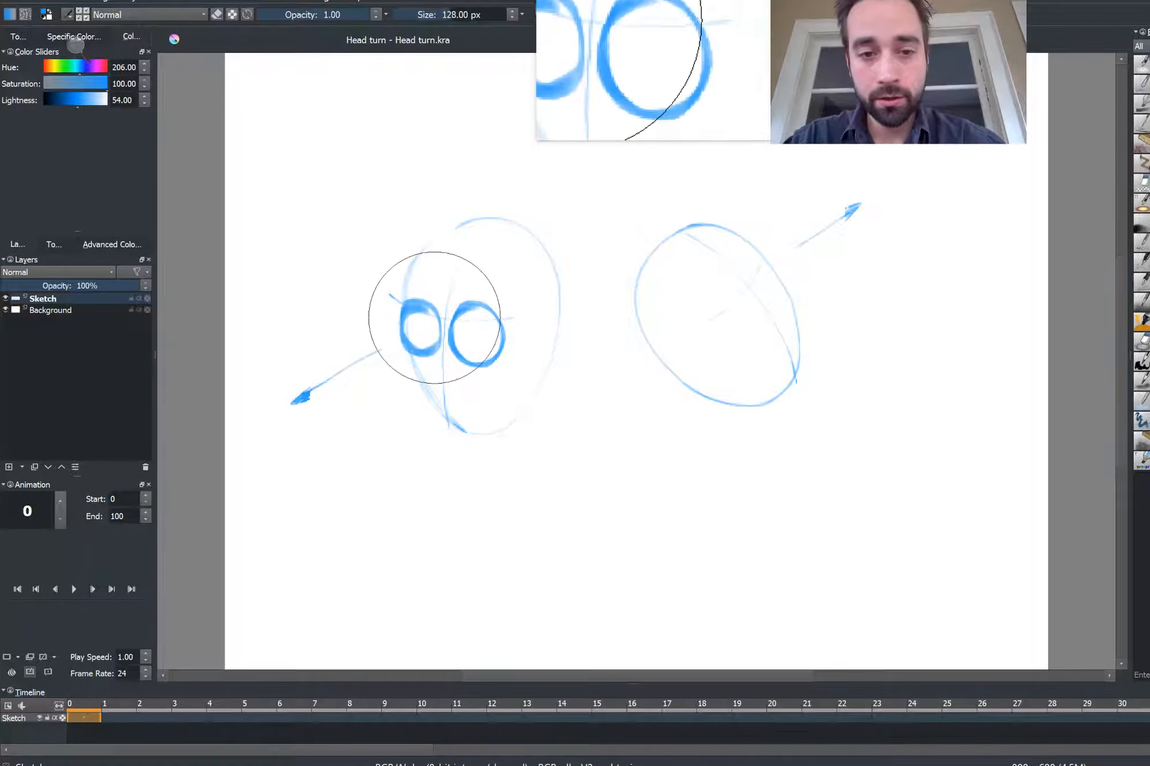
{"action": "key", "text": "ctrl+z"}
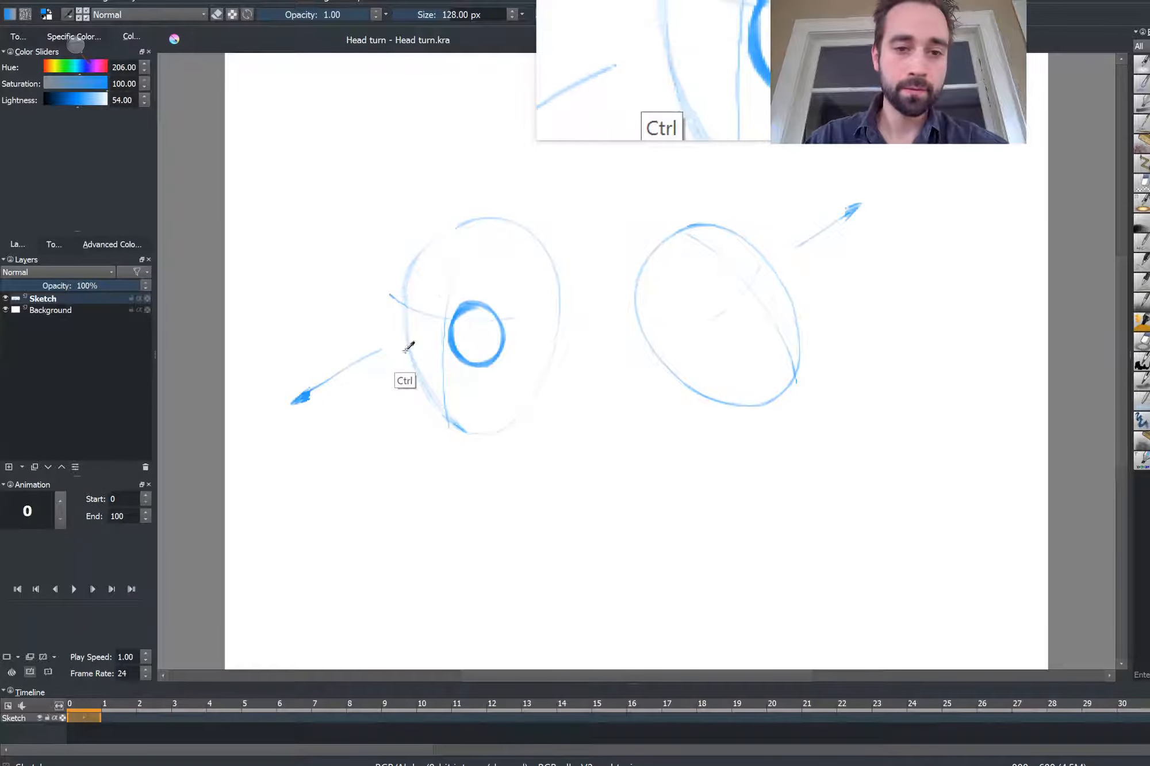
{"action": "key", "text": "ctrl+z"}
Reduce the brush size to 59 px and draw two small eye circles on the left head
{"action": "key", "text": "bracketleft"}
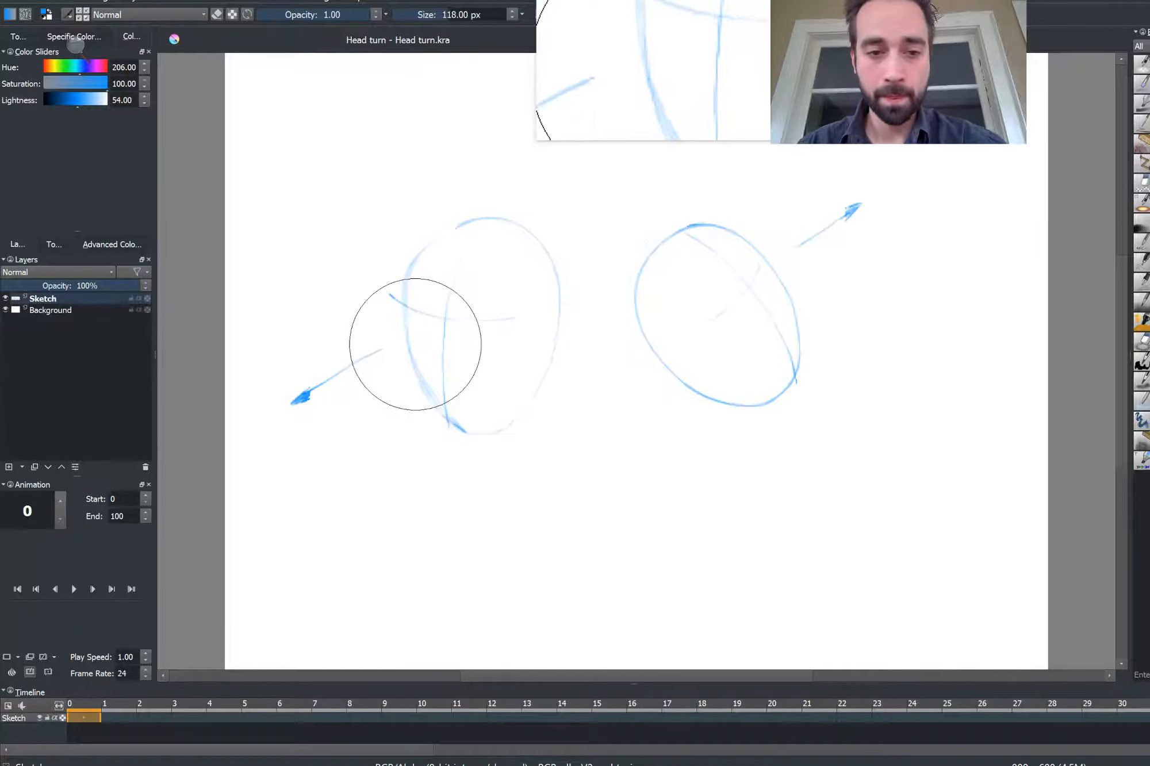
{"action": "key", "text": "bracketleft"}
{"action": "key", "text": "bracketleft"}
{"action": "key", "text": "bracketleft"}
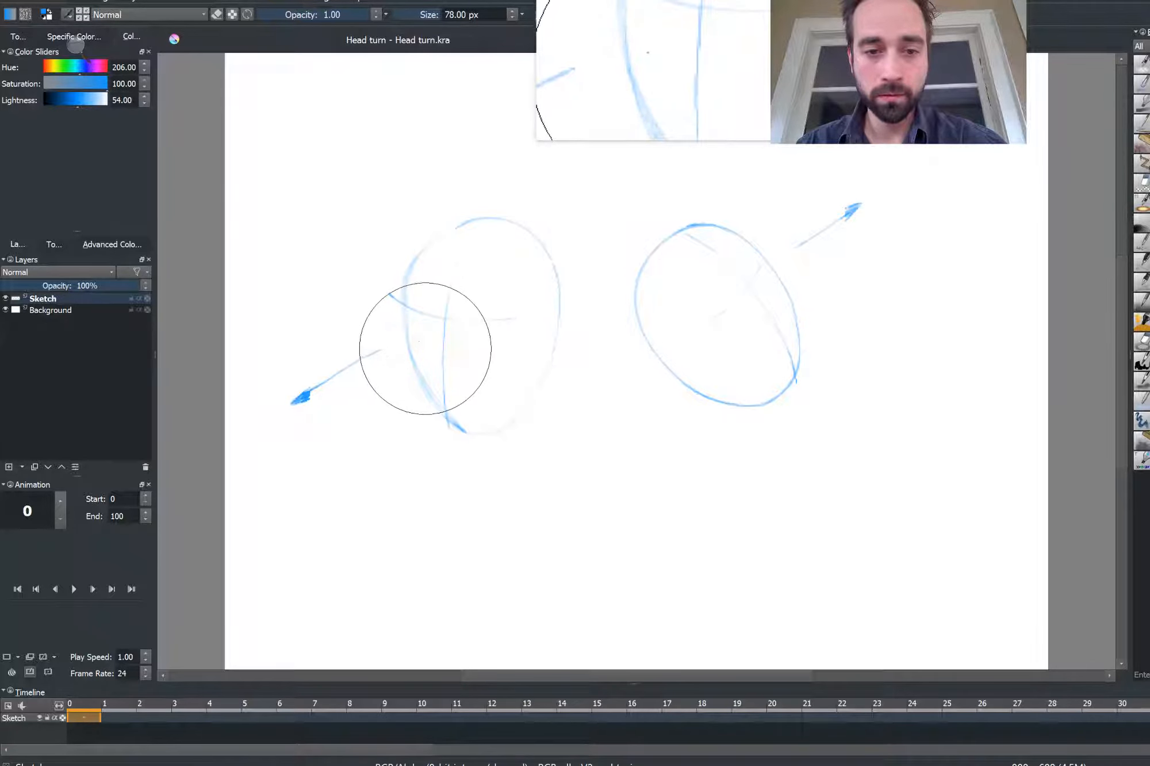
{"action": "key", "text": "bracketleft"}
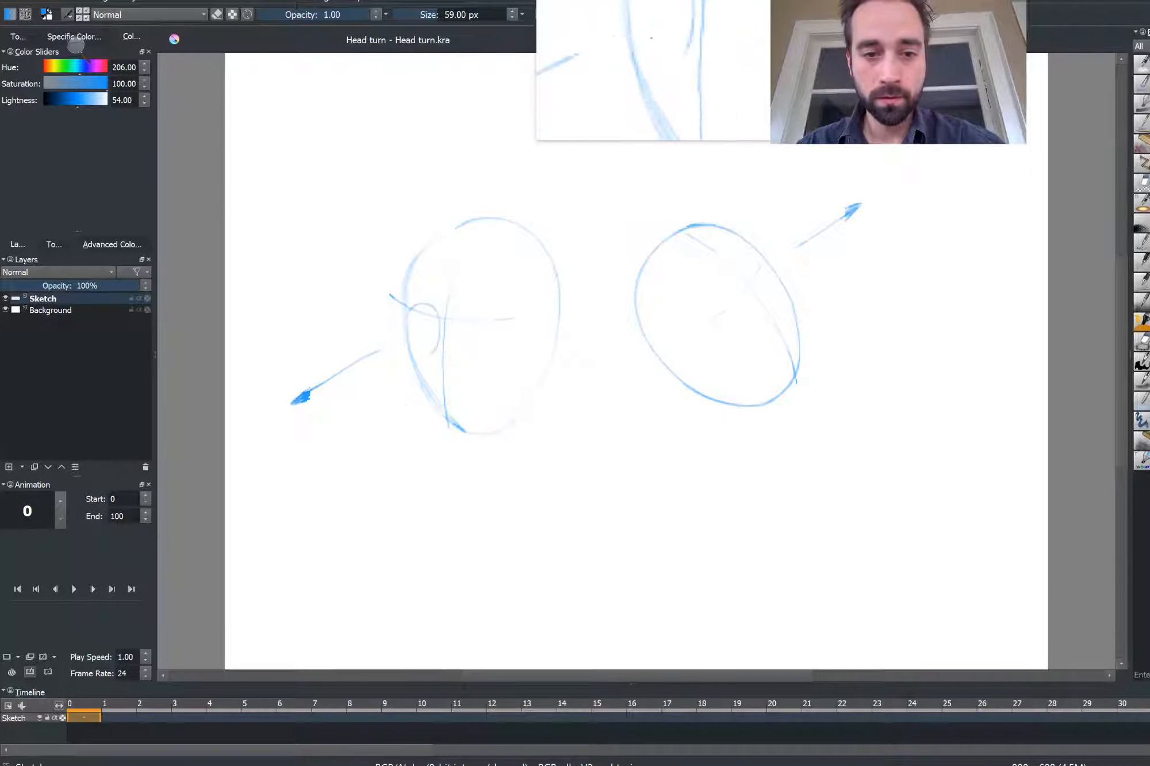
{"action": "mouse_move", "coordinate": [431, 354]}
{"action": "left_mouse_down"}
{"action": "mouse_move", "coordinate": [407, 316]}
{"action": "mouse_move", "coordinate": [461, 312]}
{"action": "mouse_move", "coordinate": [481, 359]}
{"action": "mouse_move", "coordinate": [452, 322]}
{"action": "left_mouse_up"}
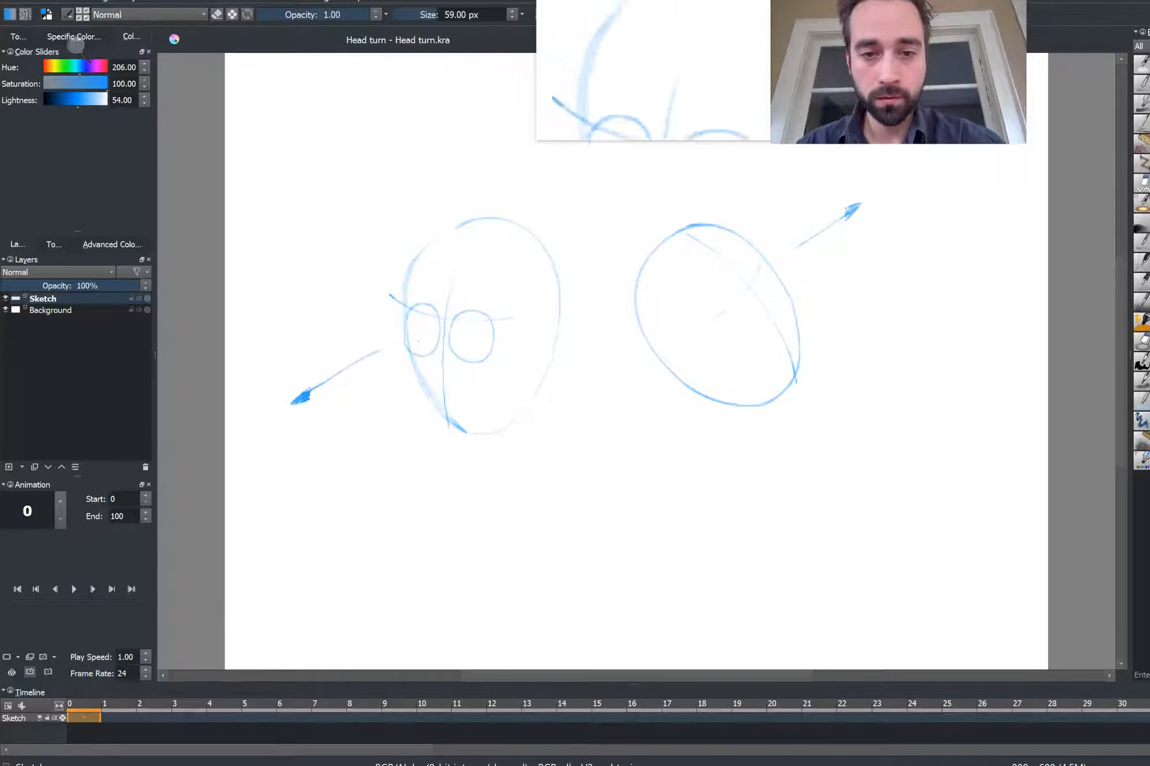
Draw two eye circles on the tilted right head
{"action": "mouse_move", "coordinate": [709, 290]}
{"action": "left_mouse_down"}
{"action": "mouse_move", "coordinate": [741, 313]}
{"action": "mouse_move", "coordinate": [701, 299]}
{"action": "left_mouse_up"}
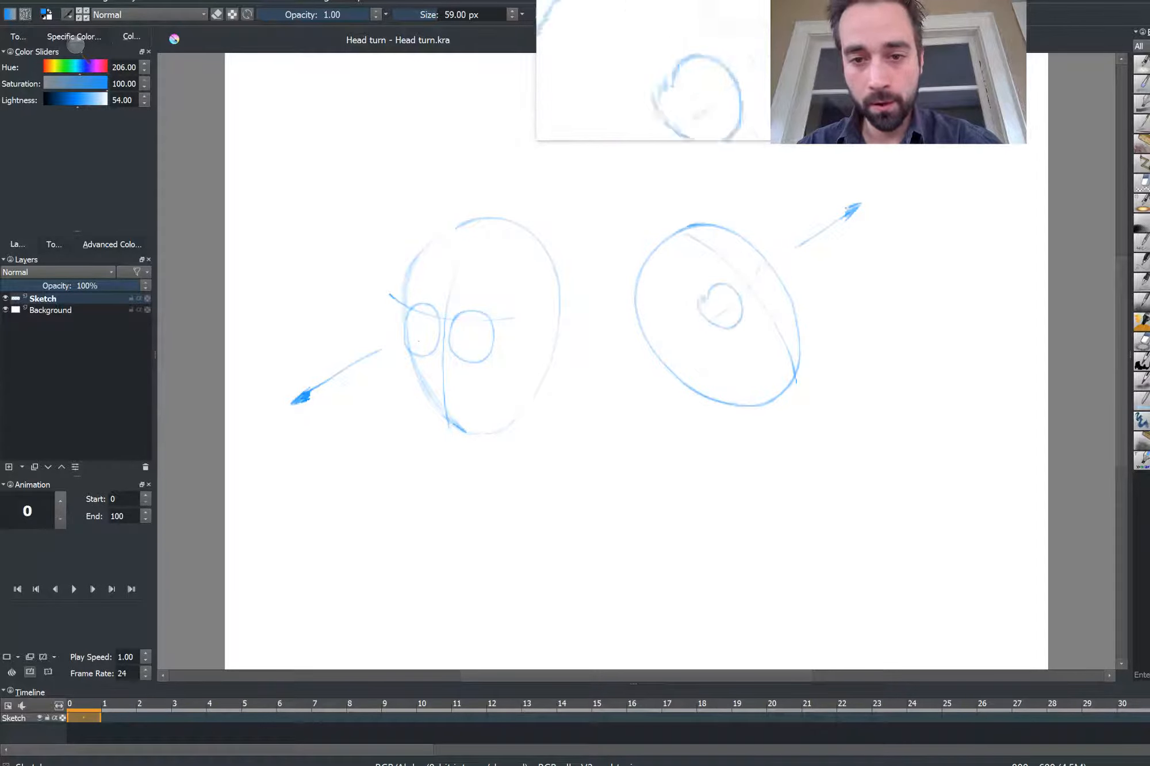
{"action": "key", "text": "ctrl+z"}
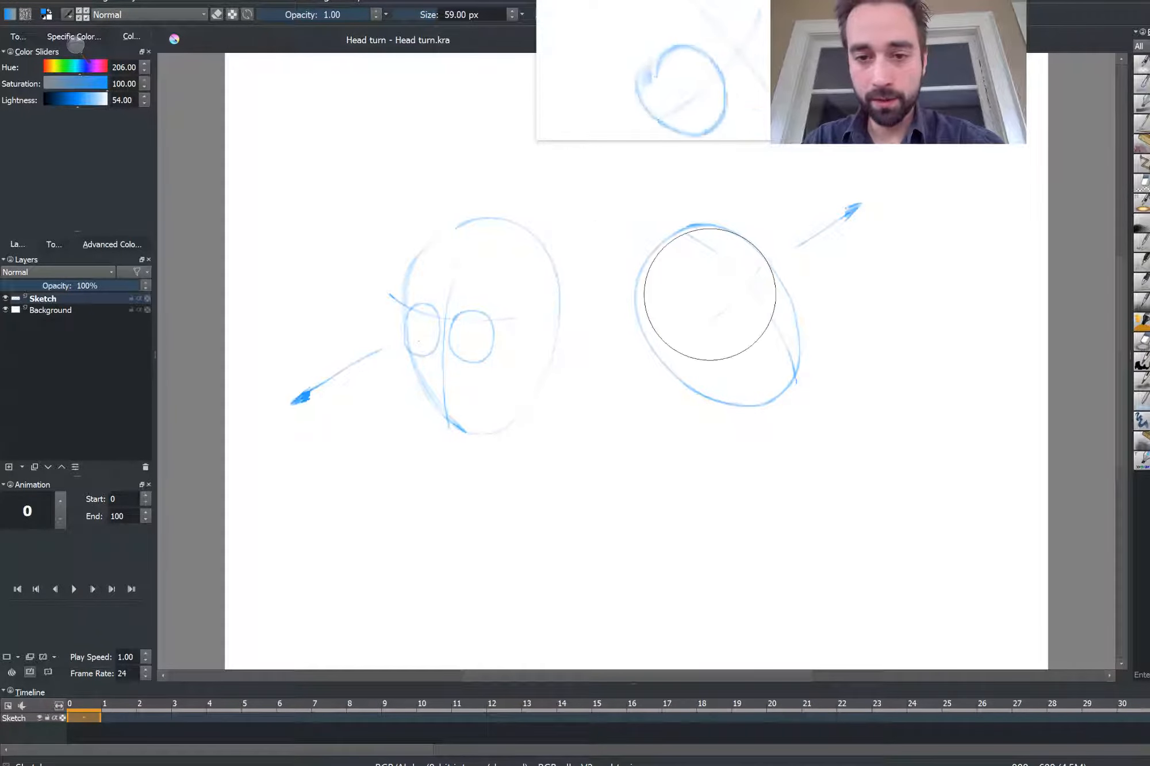
{"action": "mouse_move", "coordinate": [746, 321]}
{"action": "left_mouse_down"}
{"action": "mouse_move", "coordinate": [703, 302]}
{"action": "mouse_move", "coordinate": [754, 257]}
{"action": "mouse_move", "coordinate": [776, 282]}
{"action": "mouse_move", "coordinate": [743, 266]}
{"action": "left_mouse_up"}
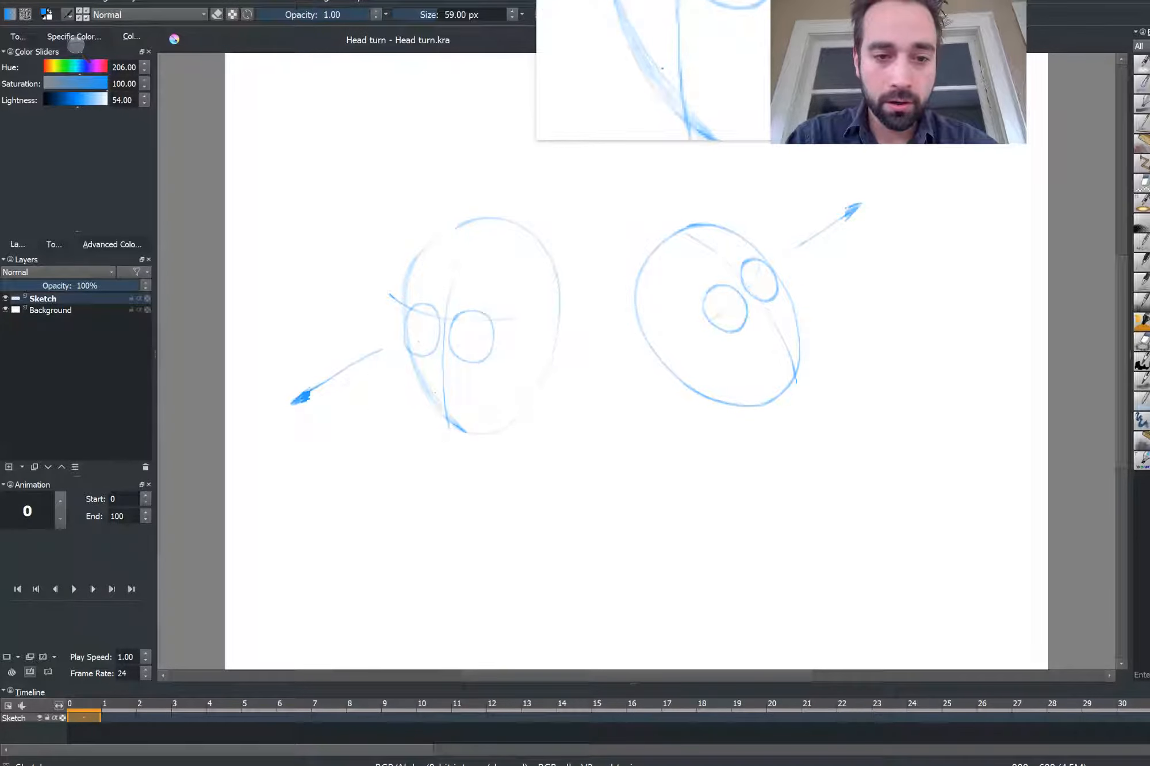
Add a mouth to the left head and pupils with a smiling mouth to the right head
{"action": "left_click_drag", "start_coordinate": [435, 392], "coordinate": [468, 409]}
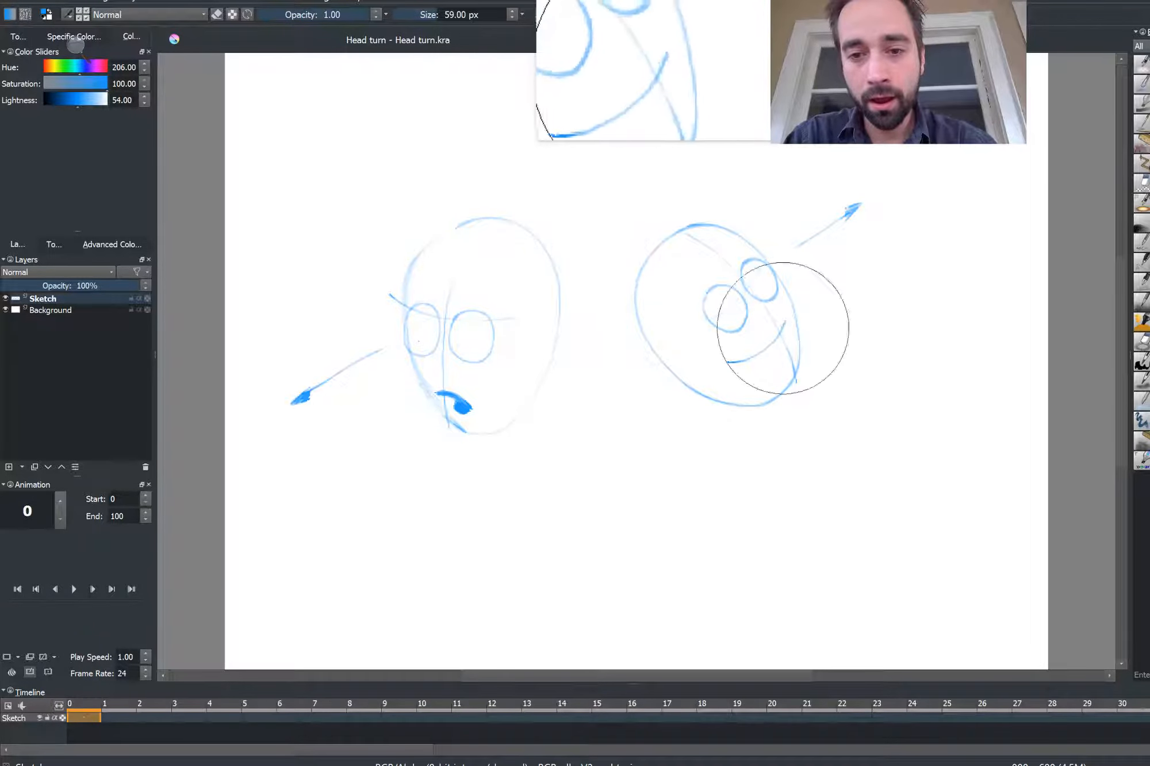
{"action": "left_click_drag", "start_coordinate": [783, 326], "coordinate": [793, 337]}
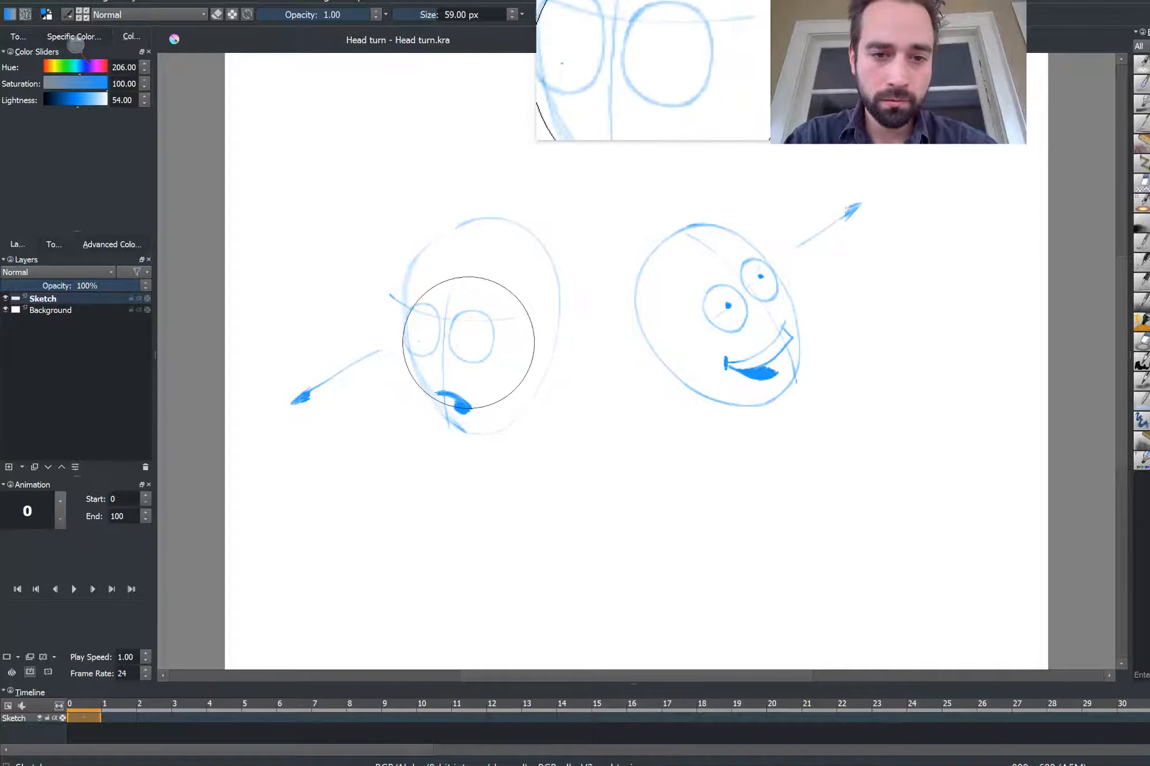
Dot pupils into both eyes of the left head
{"action": "left_click", "coordinate": [472, 342]}
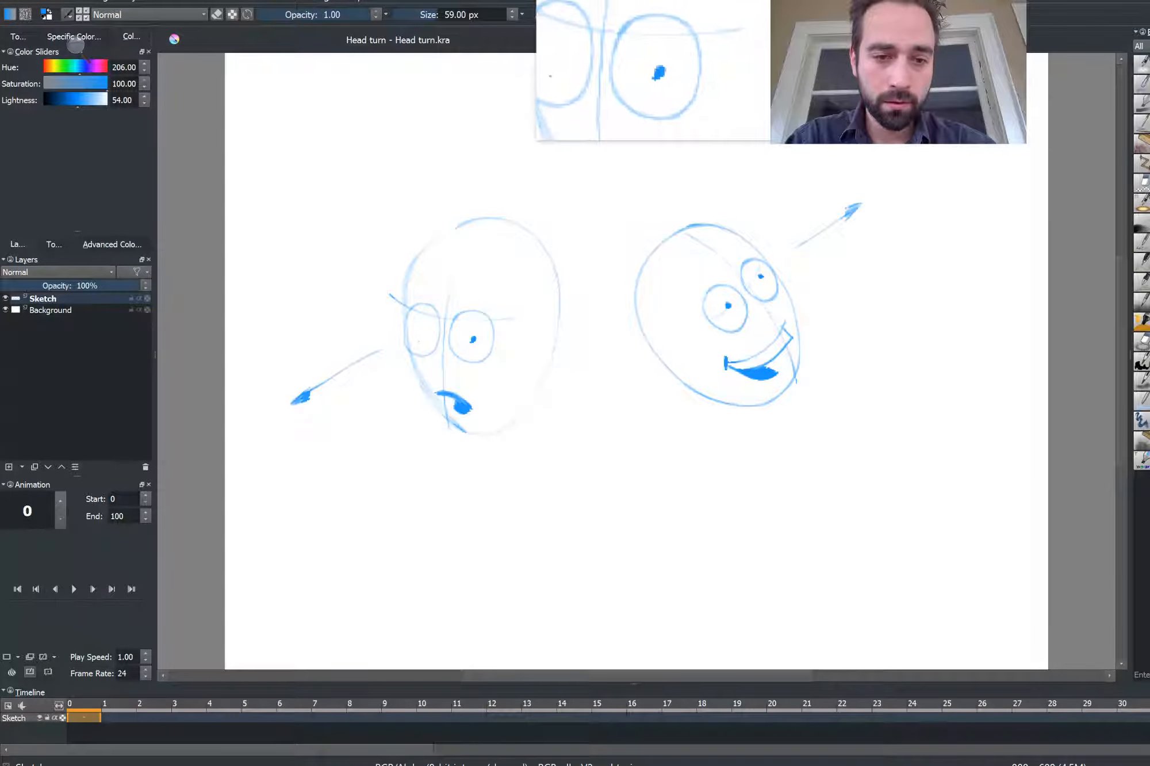
{"action": "key", "text": "ctrl+z"}
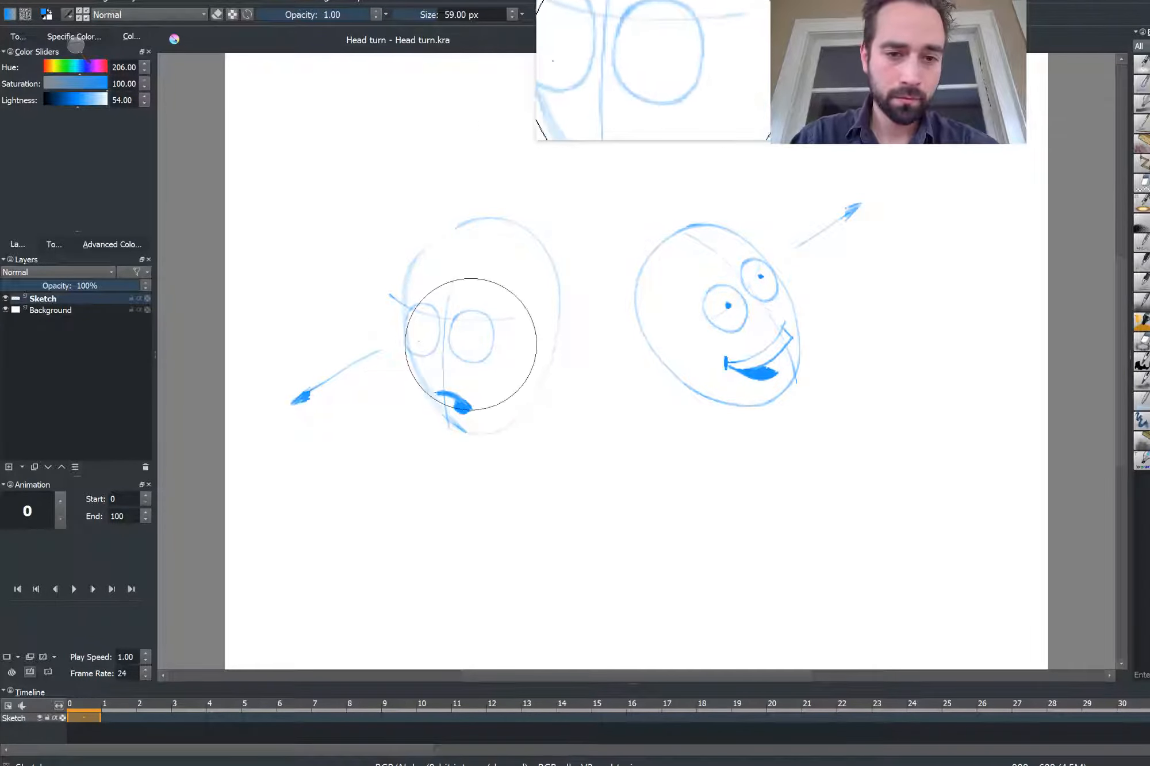
{"action": "left_click", "coordinate": [479, 337]}
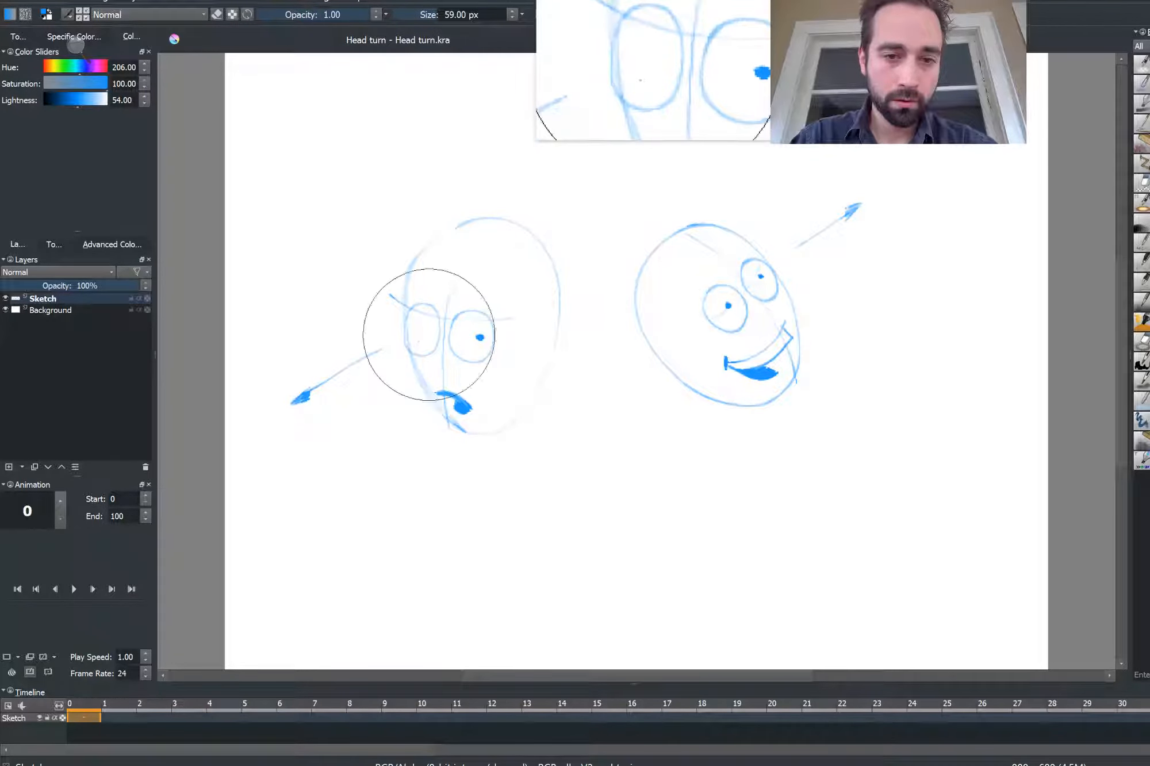
{"action": "left_click", "coordinate": [432, 333]}
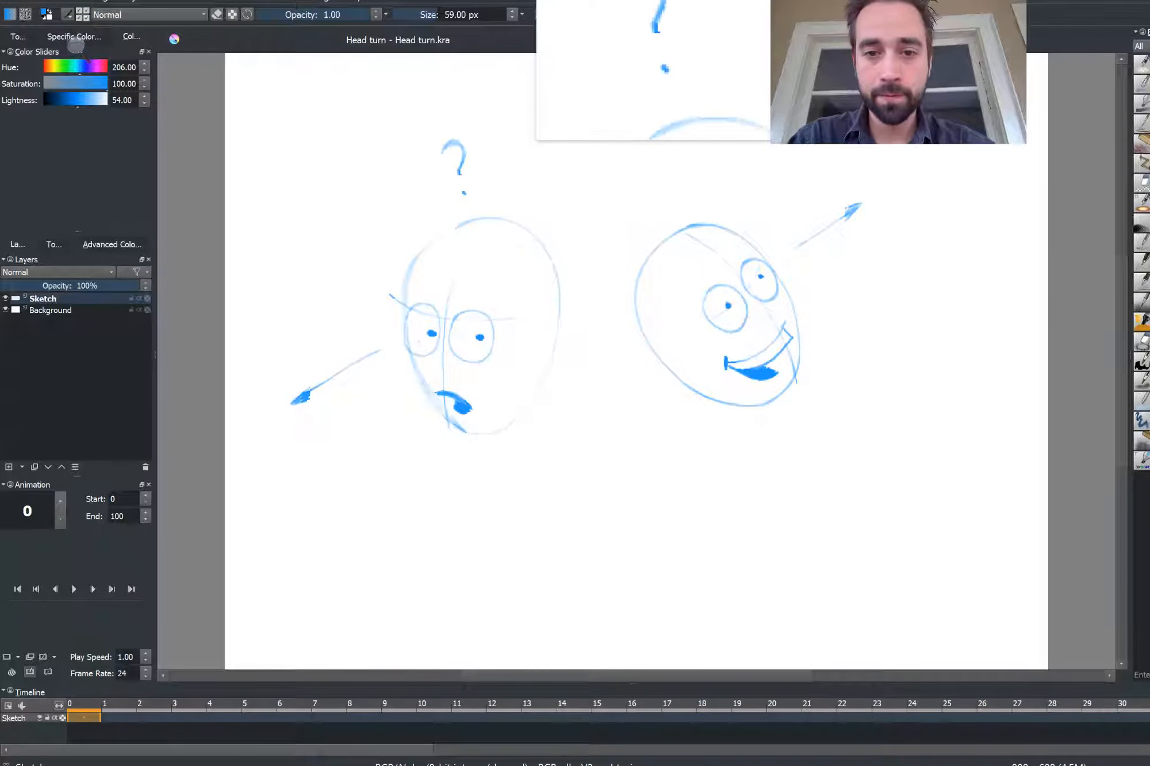
Finish the question mark above the left head and draw an exclamation mark above the right head
{"action": "left_click_drag", "start_coordinate": [464, 193], "coordinate": [462, 190]}
{"action": "left_click_drag", "start_coordinate": [667, 164], "coordinate": [671, 196]}
{"action": "left_click", "coordinate": [675, 212]}
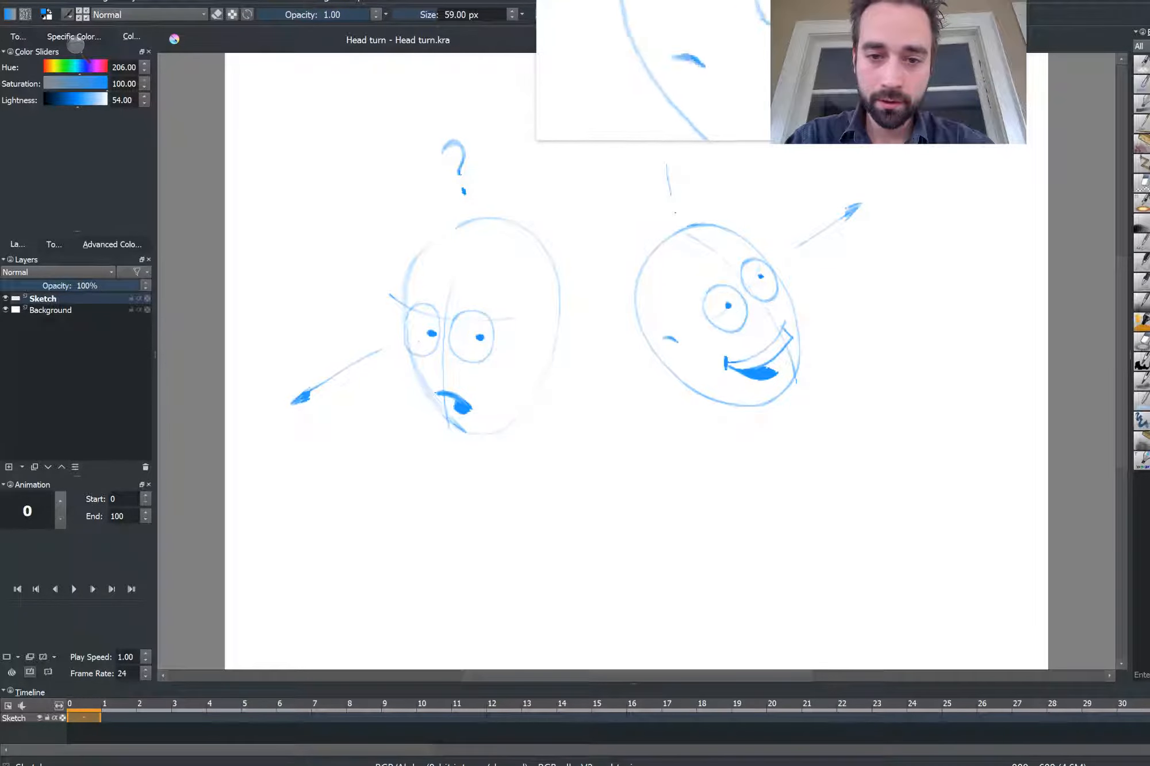
{"action": "mouse_move", "coordinate": [677, 340]}
{"action": "left_mouse_down"}
{"action": "mouse_move", "coordinate": [655, 354]}
{"action": "mouse_move", "coordinate": [688, 376]}
{"action": "left_mouse_up"}
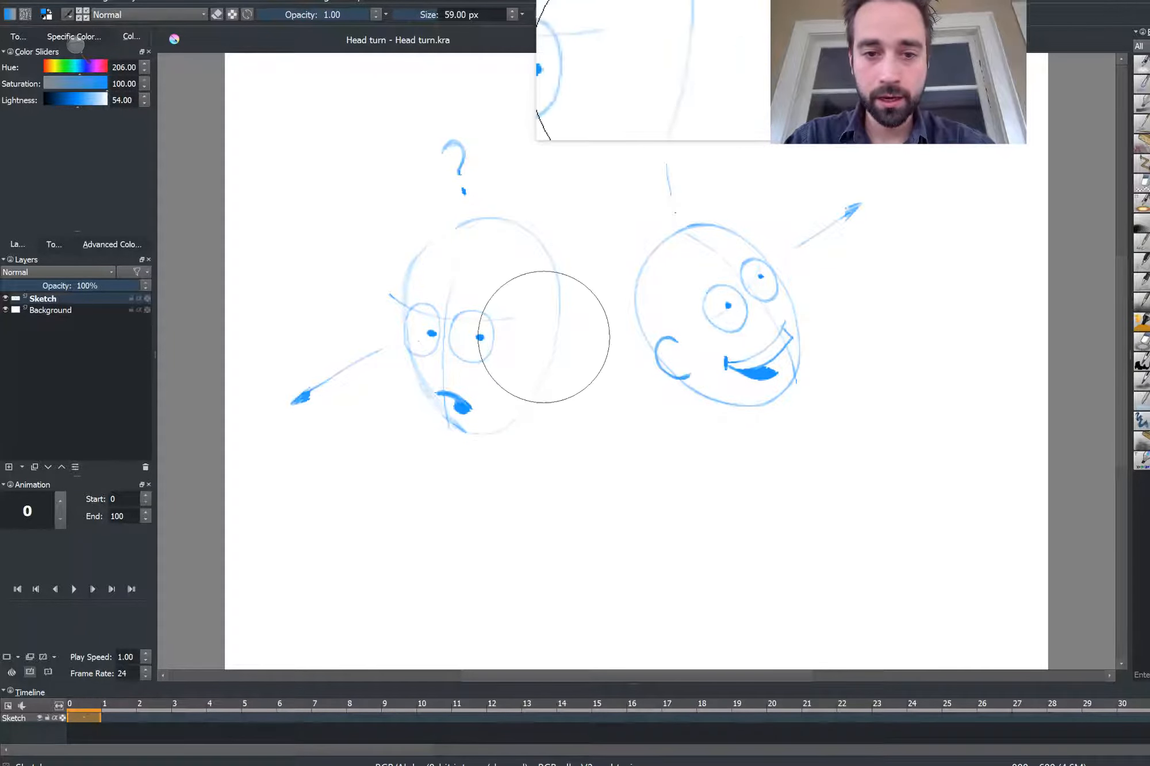
{"action": "left_click_drag", "start_coordinate": [543, 335], "coordinate": [568, 352]}
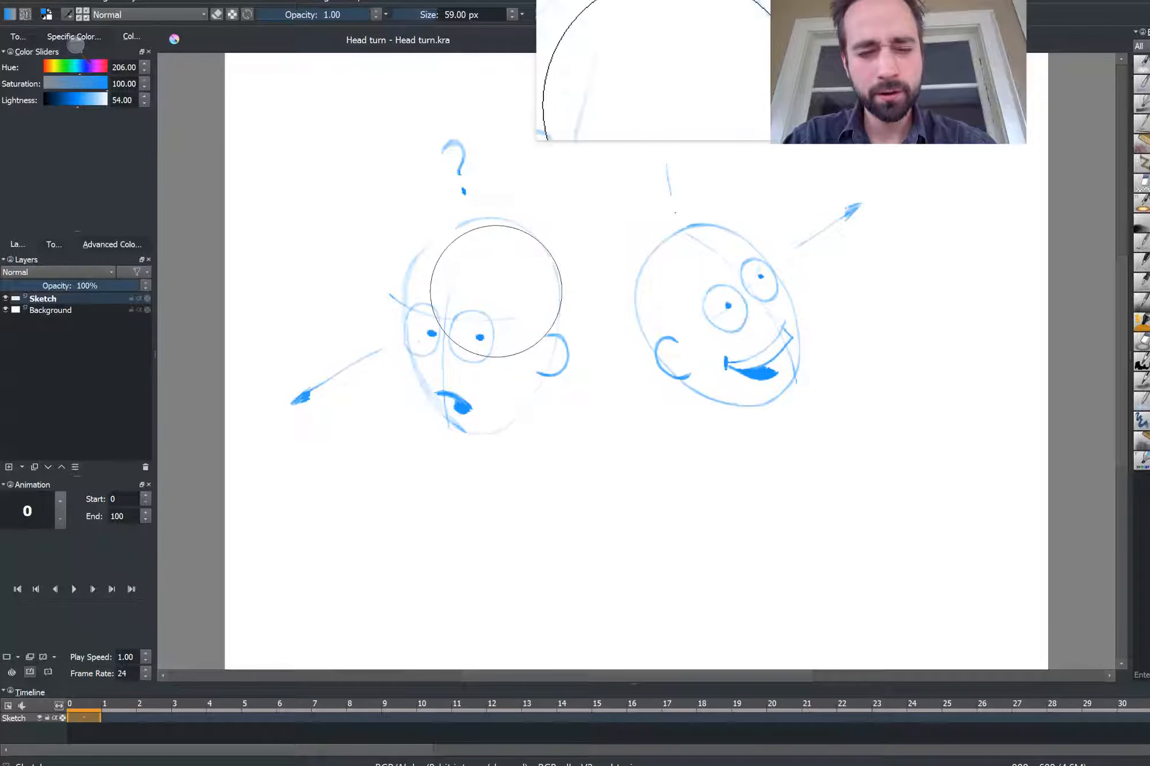
{"action": "key", "text": "ctrl+z"}
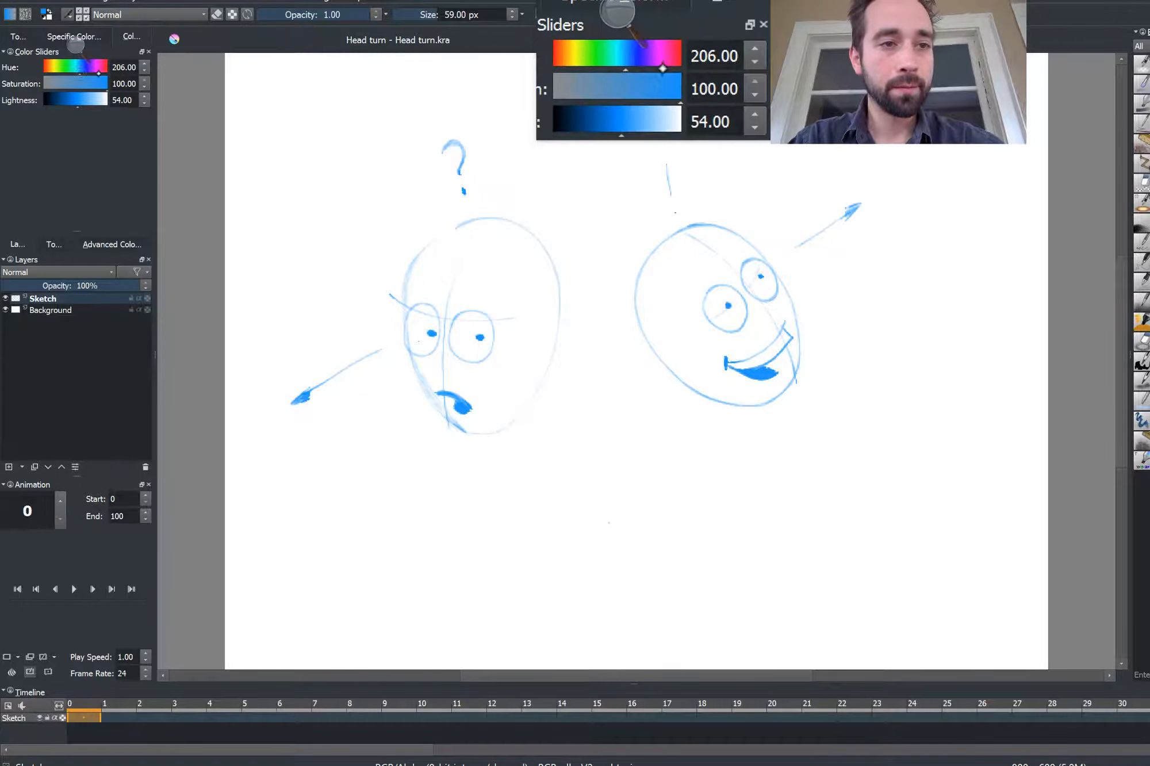
Switch the brush colour to pink (hue 324) and sketch a middle oval head between the two with a vertical centre line
{"action": "left_click_drag", "start_coordinate": [97, 73], "coordinate": [101, 74]}
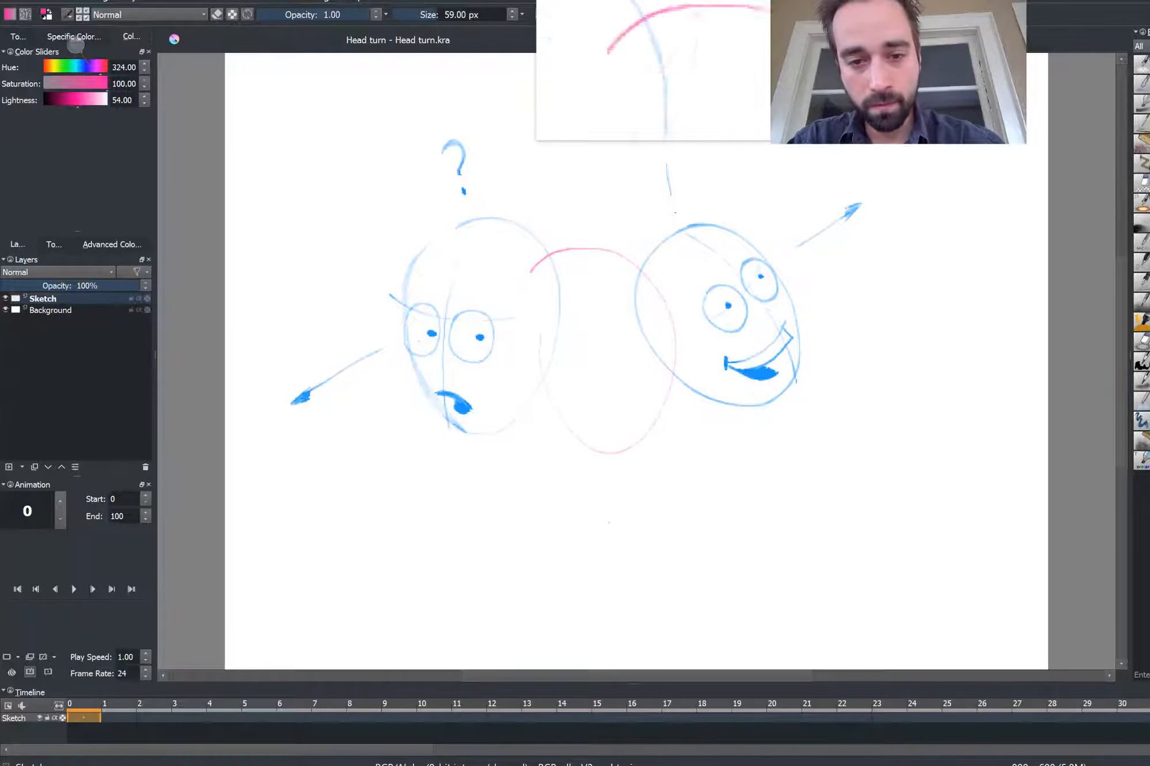
{"action": "key", "text": "ctrl+z"}
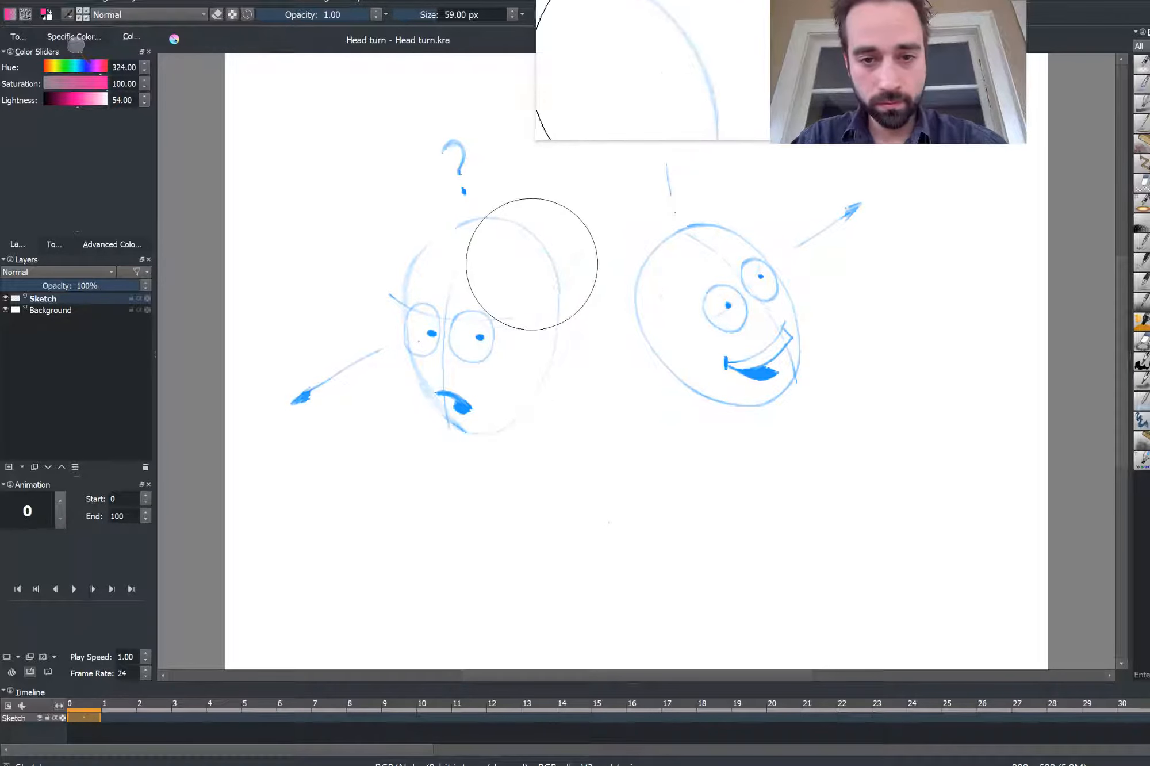
{"action": "left_click_drag", "start_coordinate": [531, 264], "coordinate": [588, 245]}
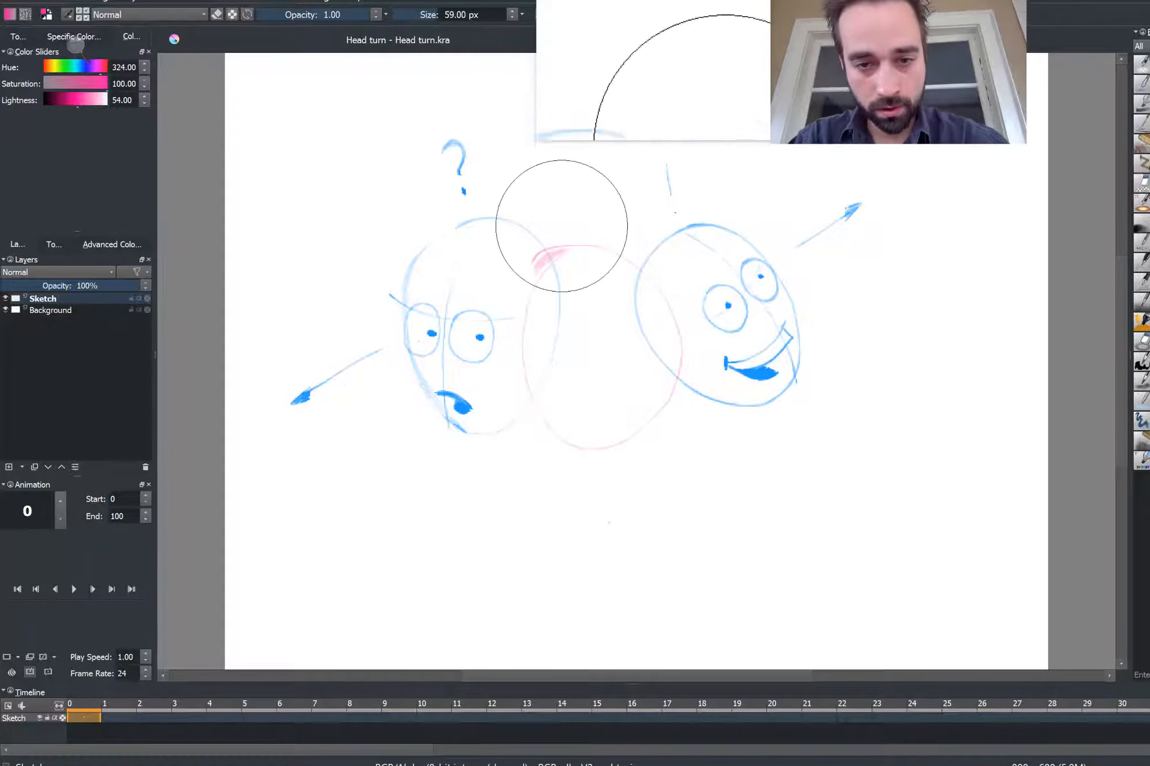
{"action": "key", "text": "ctrl+z"}
{"action": "key", "text": "ctrl+z"}
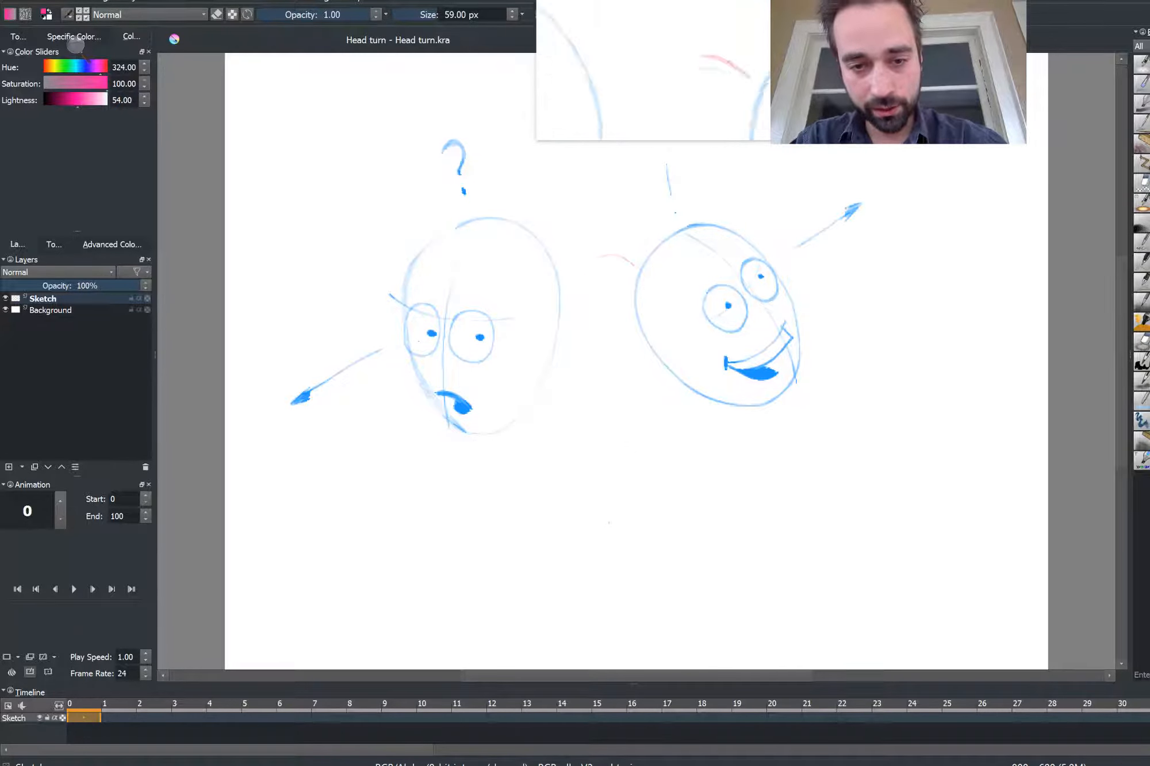
{"action": "left_click_drag", "start_coordinate": [638, 442], "coordinate": [600, 252]}
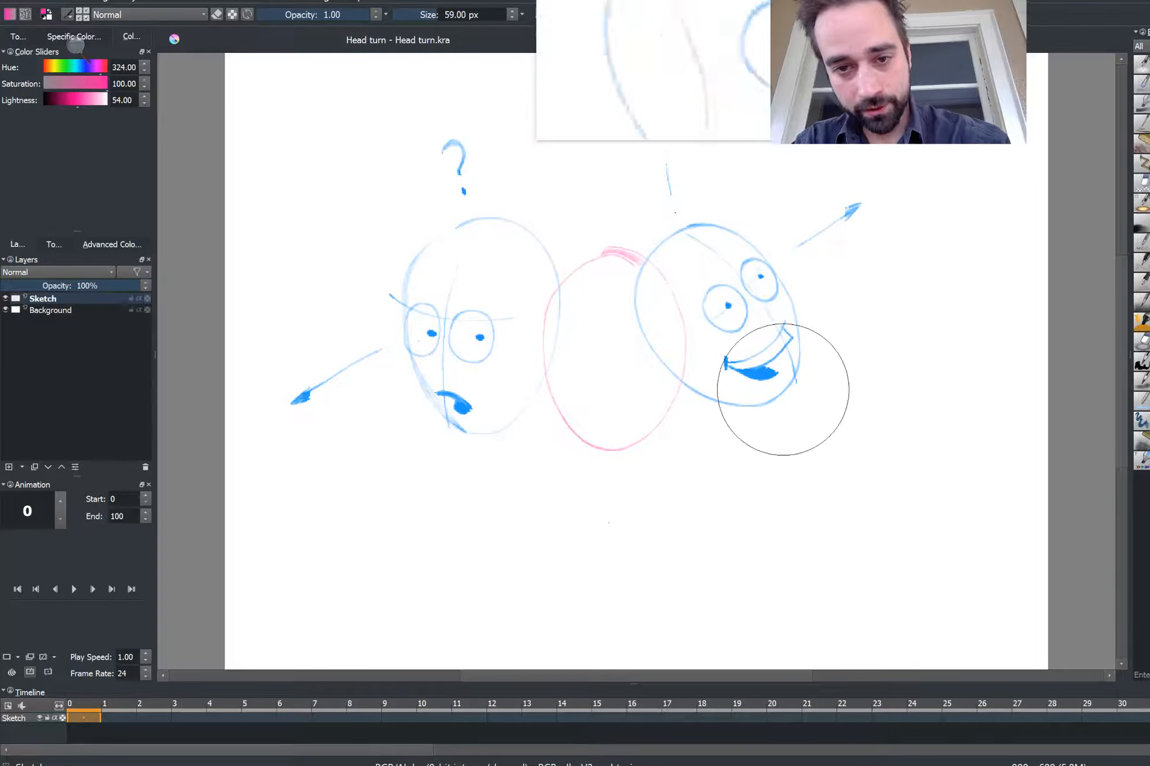
{"action": "left_click_drag", "start_coordinate": [605, 256], "coordinate": [617, 455]}
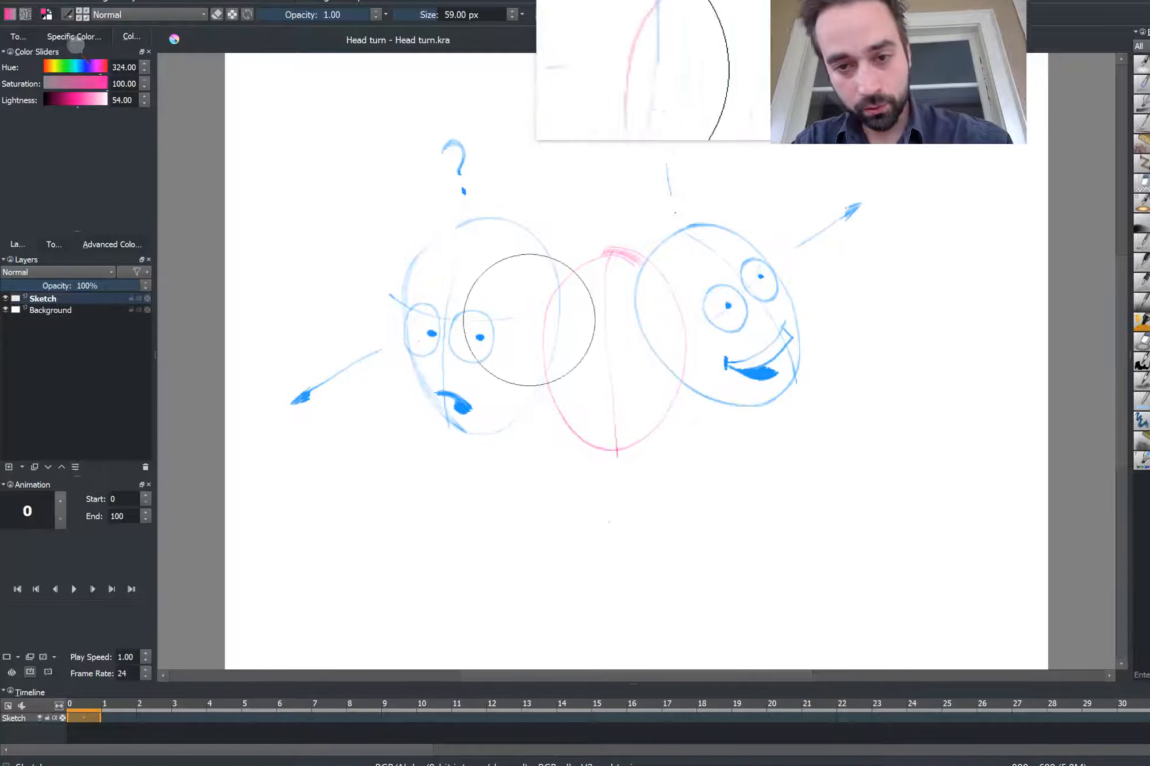
Add a horizontal eye line, squinting eyes and a mouth to the pink head, plus pink eyebrows on the side heads
{"action": "left_click_drag", "start_coordinate": [555, 325], "coordinate": [682, 324]}
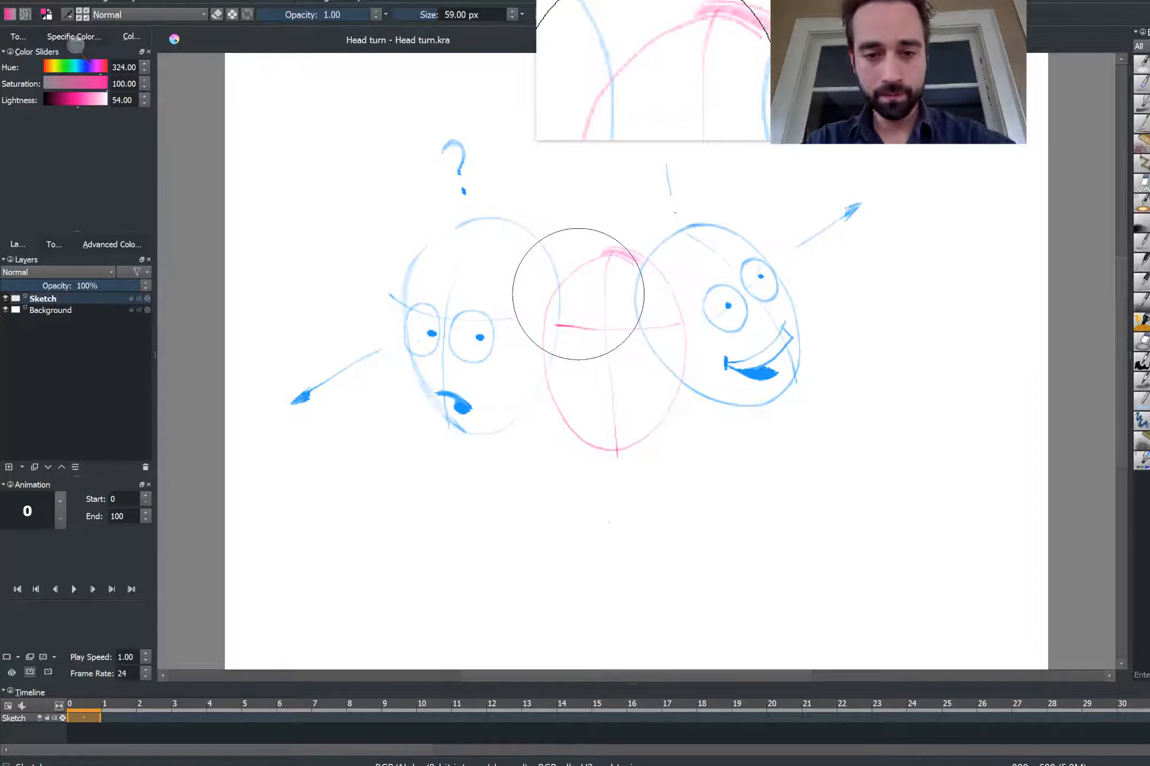
{"action": "key", "text": "ctrl+z"}
{"action": "mouse_move", "coordinate": [553, 344]}
{"action": "left_mouse_down"}
{"action": "mouse_move", "coordinate": [615, 382]}
{"action": "mouse_move", "coordinate": [684, 348]}
{"action": "left_mouse_up"}
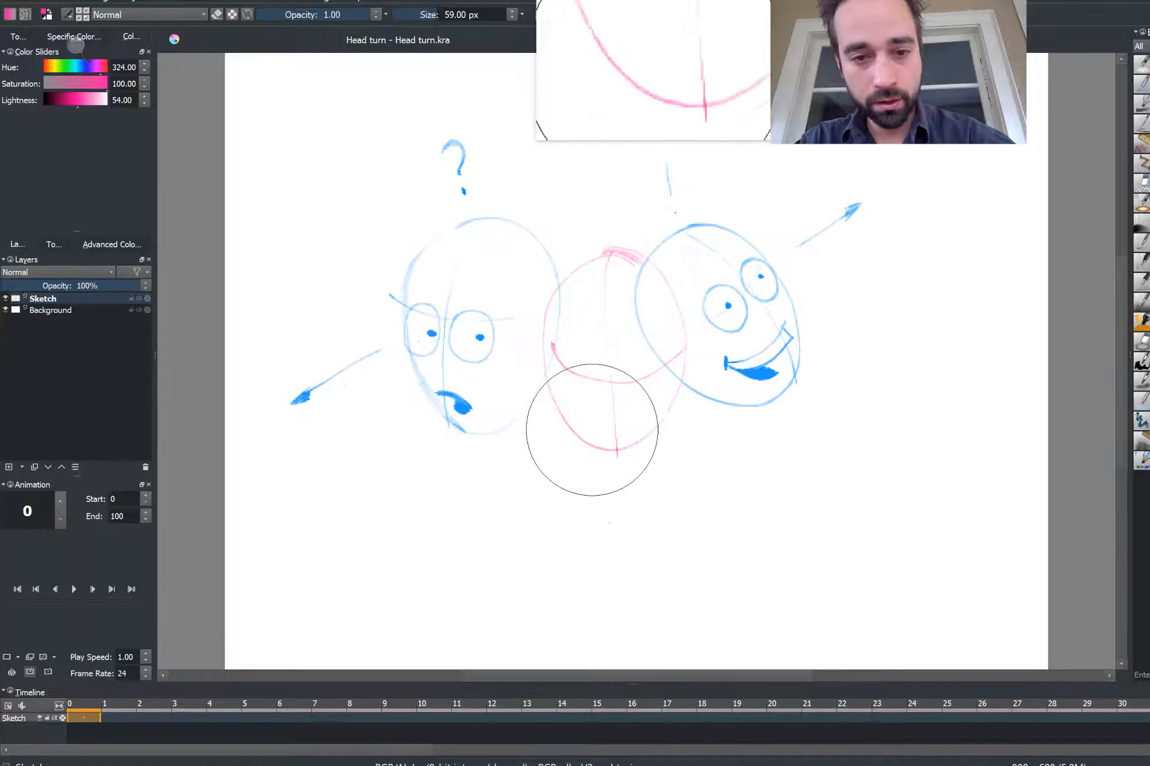
{"action": "mouse_move", "coordinate": [577, 418]}
{"action": "left_mouse_down"}
{"action": "mouse_move", "coordinate": [620, 426]}
{"action": "mouse_move", "coordinate": [588, 432]}
{"action": "left_mouse_up"}
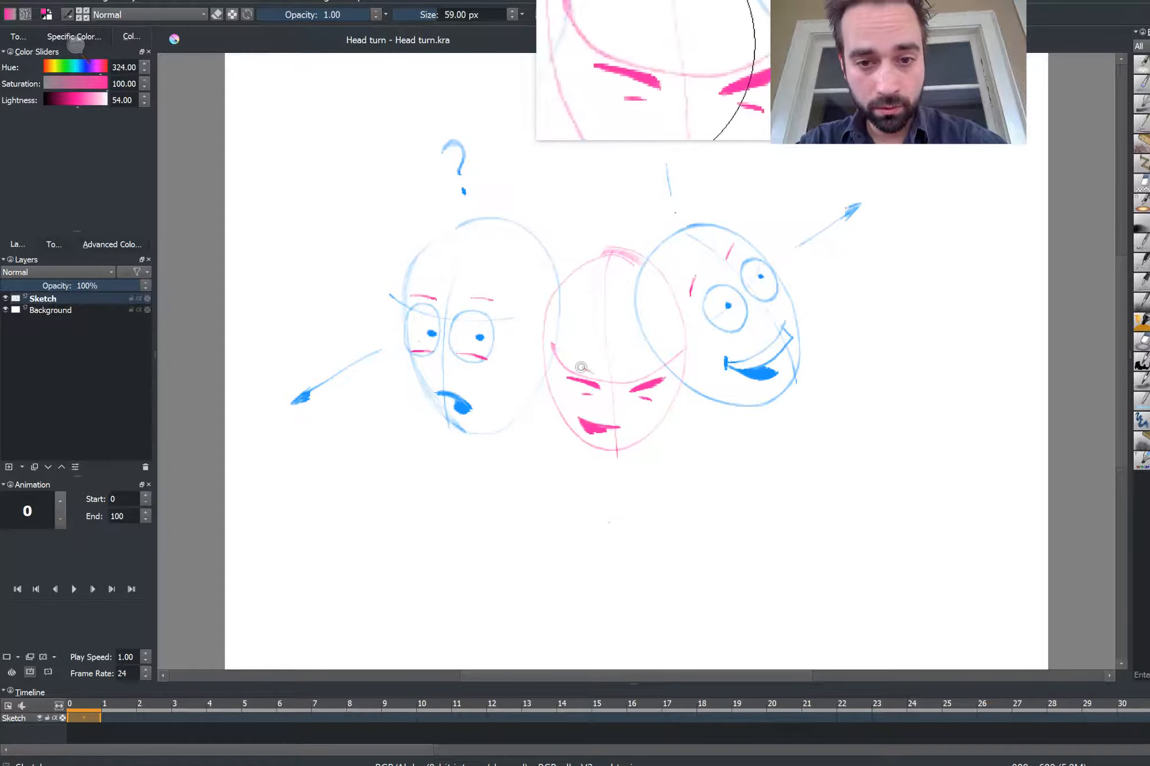
{"action": "left_click_drag", "start_coordinate": [627, 376], "coordinate": [636, 377]}
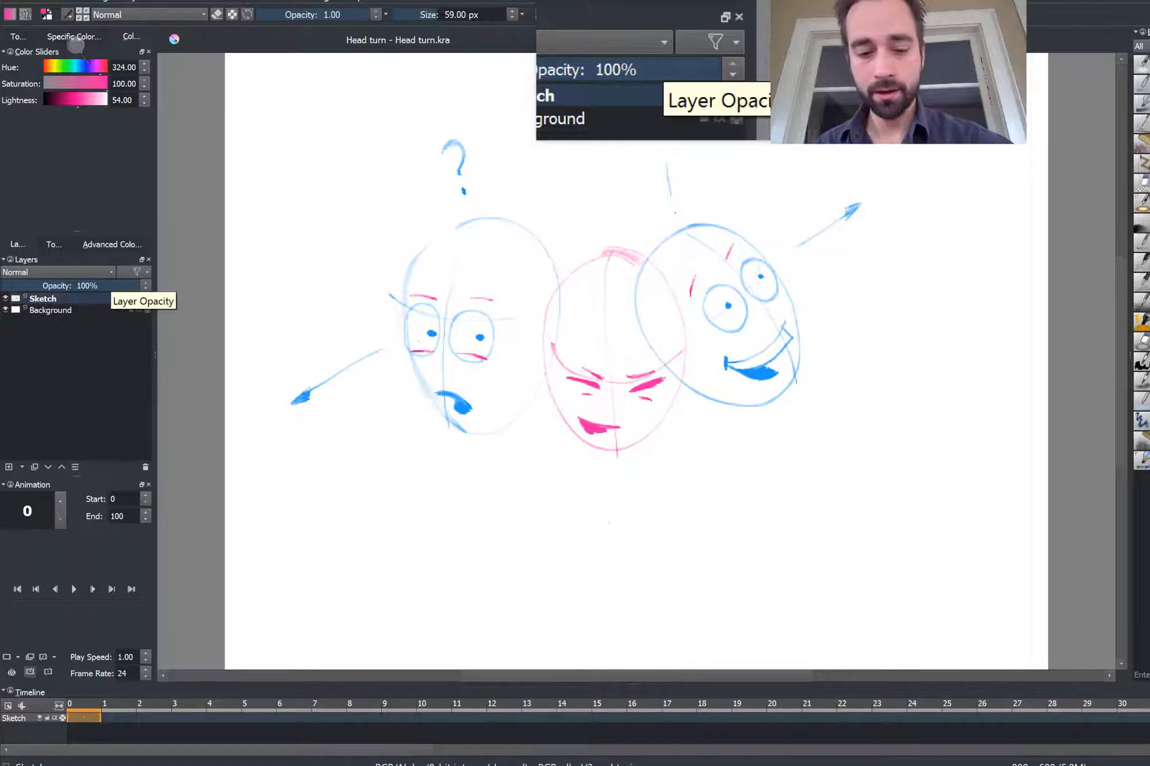
Lasso the left head and move, scale and rotate it with the transform tool, then deselect
{"action": "left_click", "coordinate": [15, 36]}
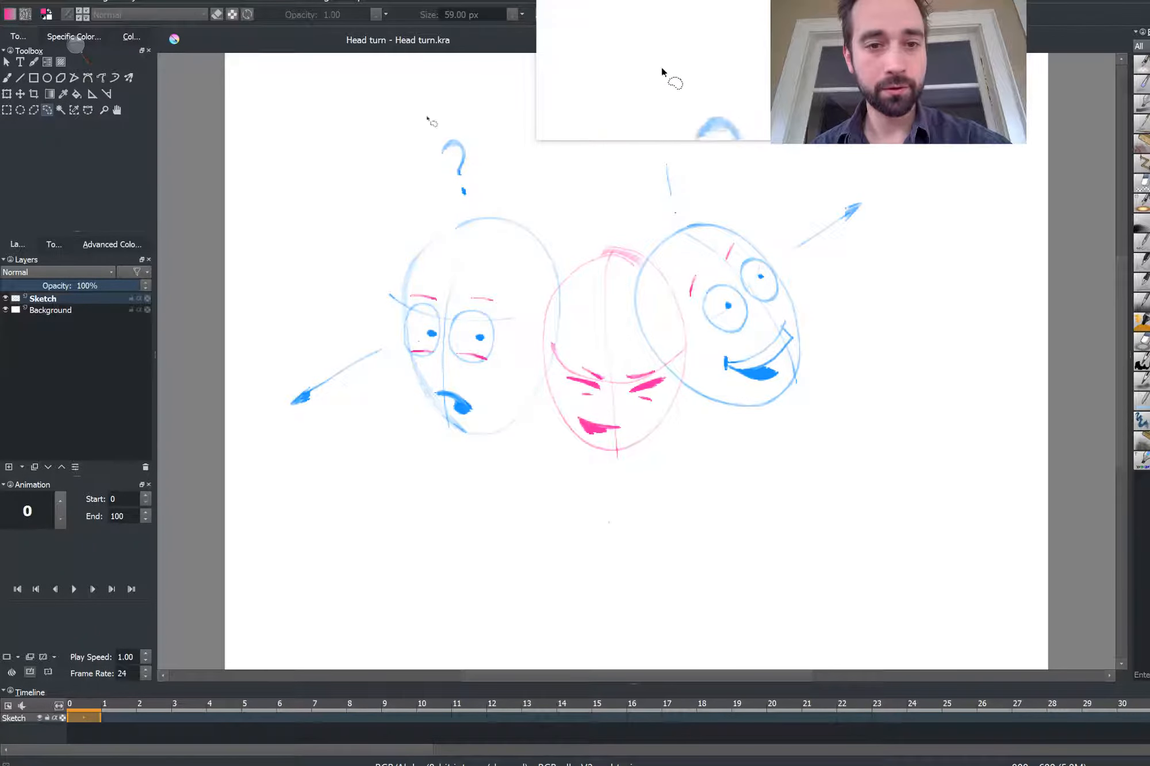
{"action": "mouse_move", "coordinate": [427, 118]}
{"action": "left_mouse_down"}
{"action": "mouse_move", "coordinate": [236, 322]}
{"action": "mouse_move", "coordinate": [523, 454]}
{"action": "mouse_move", "coordinate": [566, 292]}
{"action": "mouse_move", "coordinate": [551, 214]}
{"action": "mouse_move", "coordinate": [427, 118]}
{"action": "left_mouse_up"}
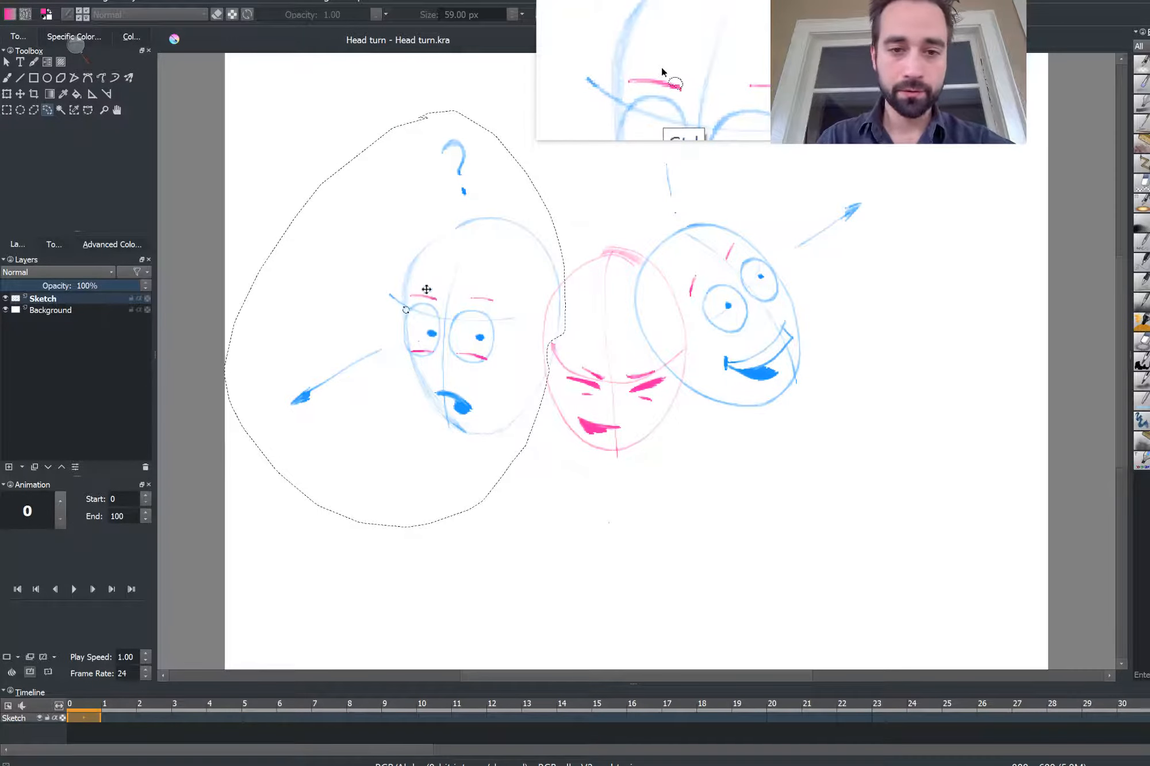
{"action": "key", "text": "ctrl+t"}
{"action": "left_click_drag", "start_coordinate": [411, 309], "coordinate": [432, 306]}
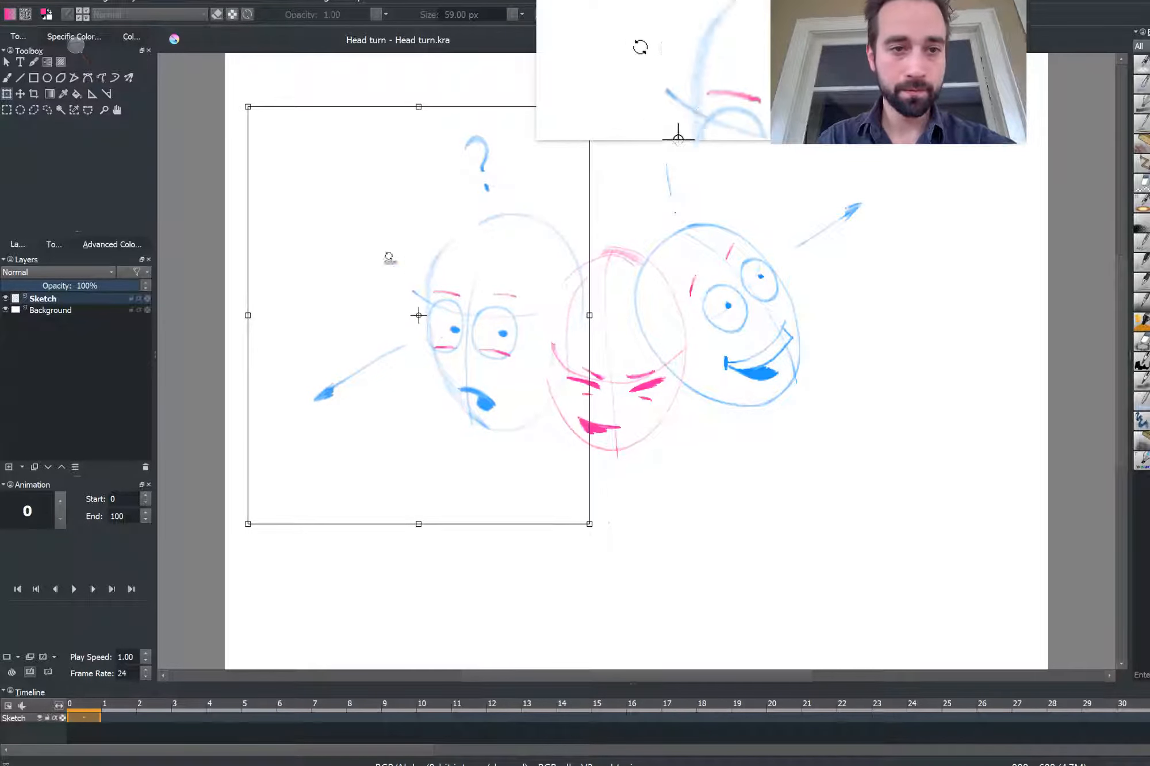
{"action": "left_click_drag", "start_coordinate": [247, 107], "coordinate": [269, 134]}
{"action": "left_click_drag", "start_coordinate": [288, 236], "coordinate": [273, 225]}
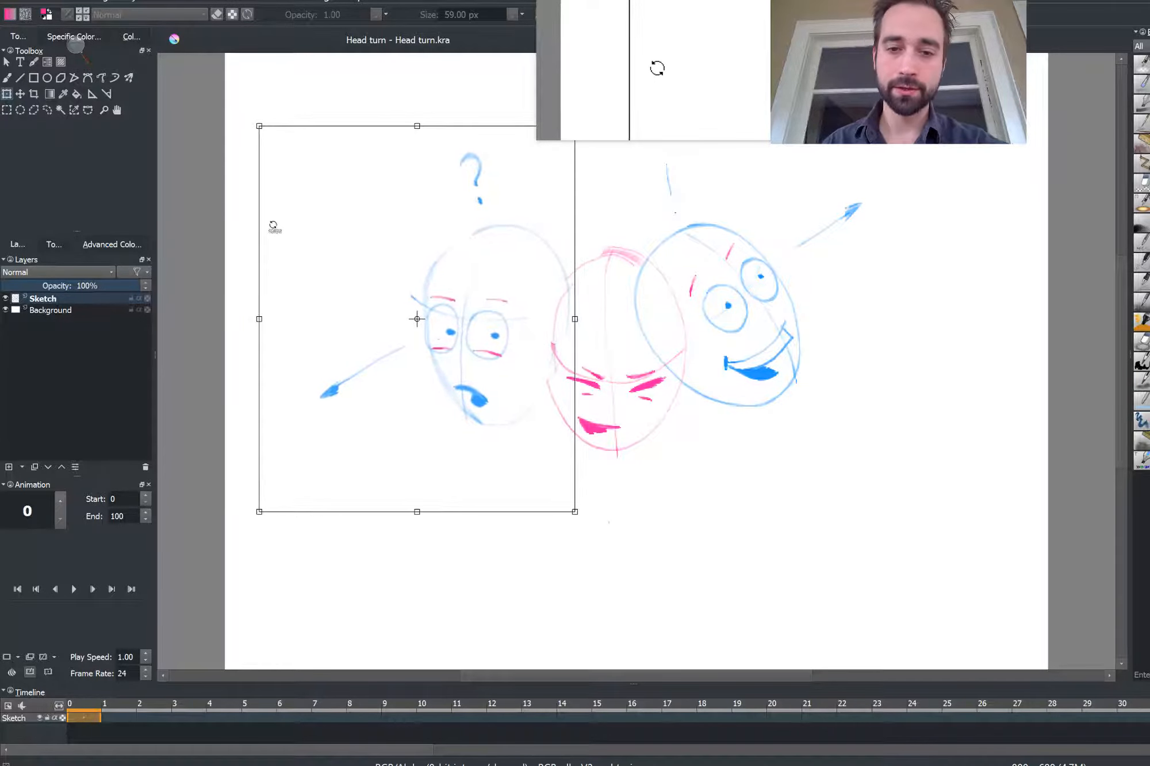
{"action": "key", "text": "Return"}
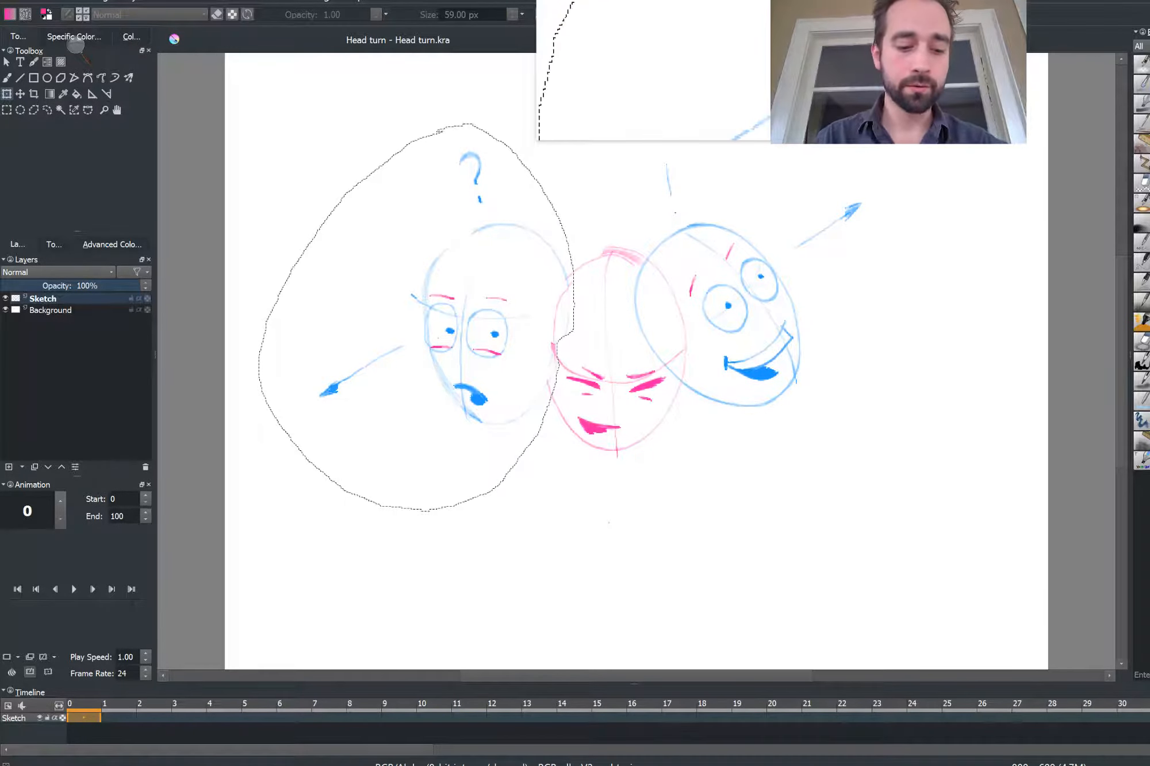
{"action": "key", "text": "ctrl+shift+a"}
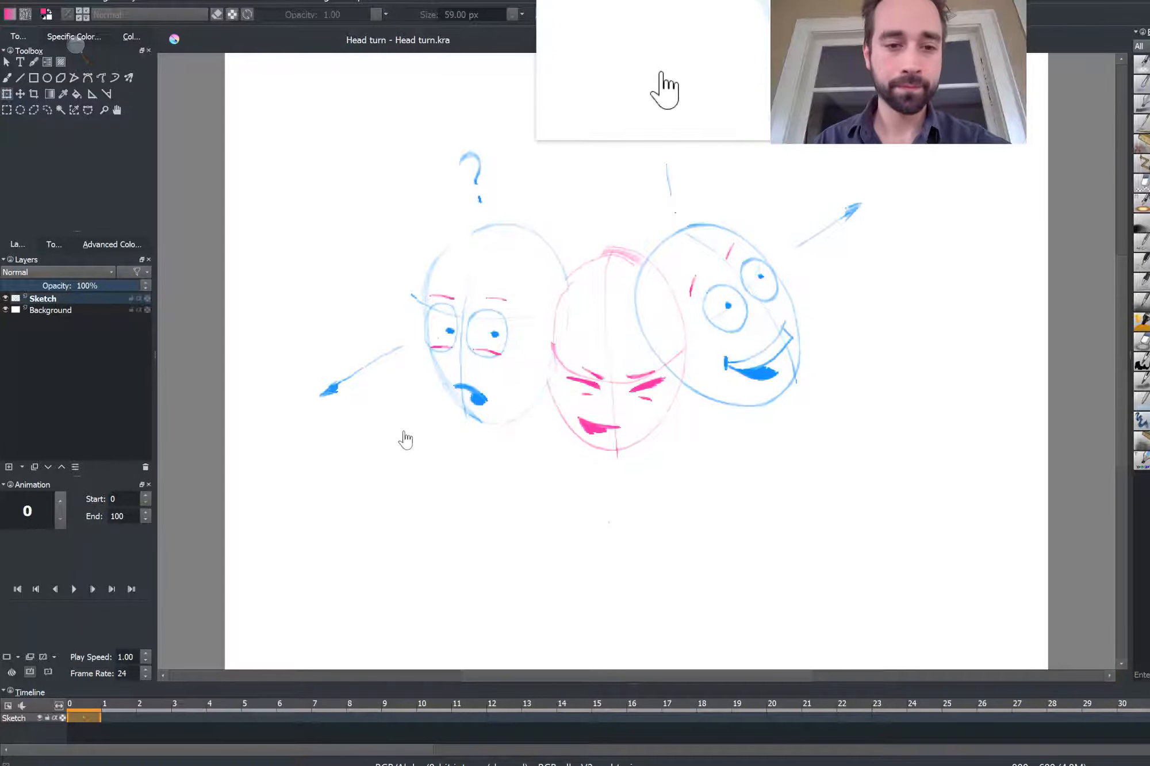
Move the whole sketch down and enlarge it with the transform tool to fill the canvas
{"action": "mouse_move", "coordinate": [451, 379]}
{"action": "left_mouse_down"}
{"action": "mouse_move", "coordinate": [472, 409]}
{"action": "mouse_move", "coordinate": [416, 380]}
{"action": "left_mouse_up"}
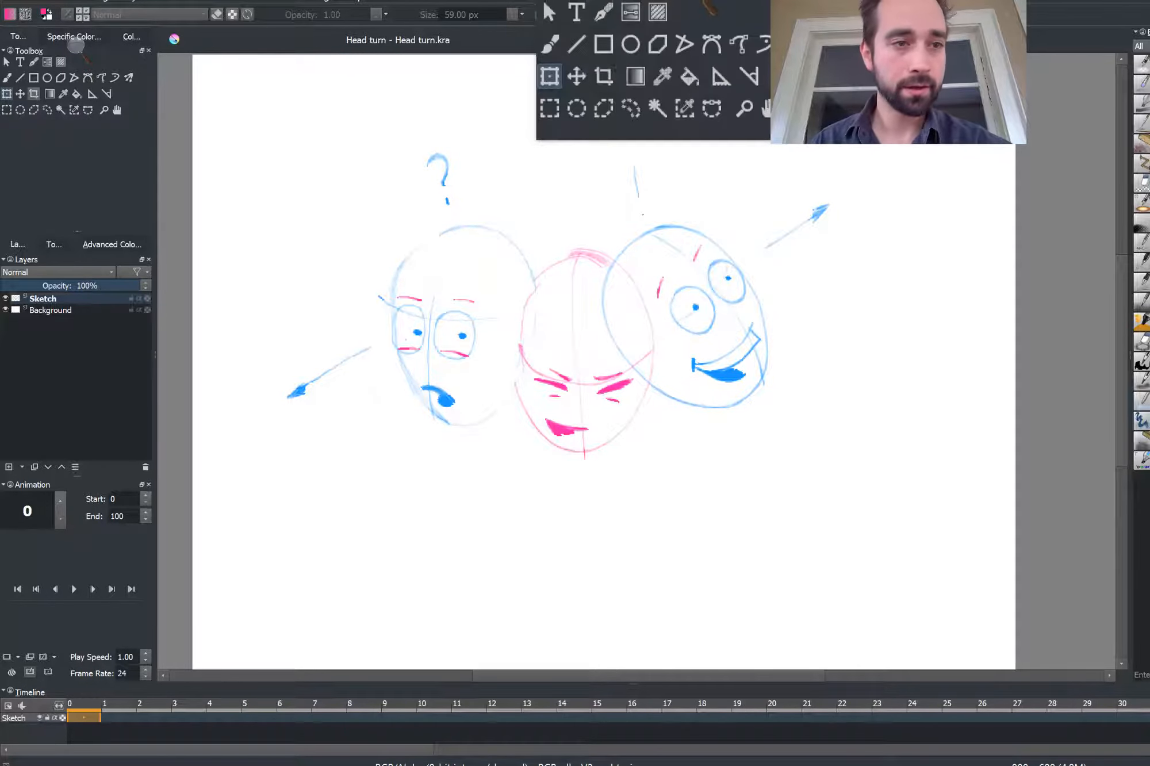
{"action": "left_click", "coordinate": [20, 93]}
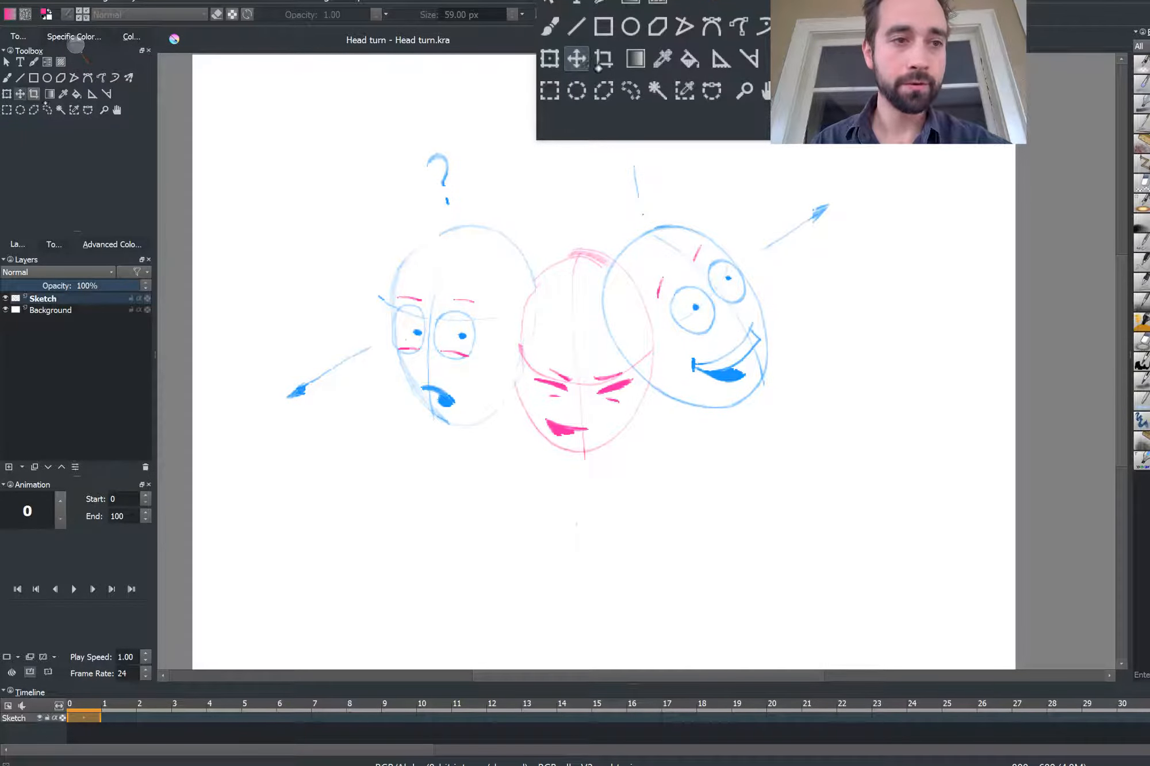
{"action": "left_click_drag", "start_coordinate": [470, 335], "coordinate": [473, 378]}
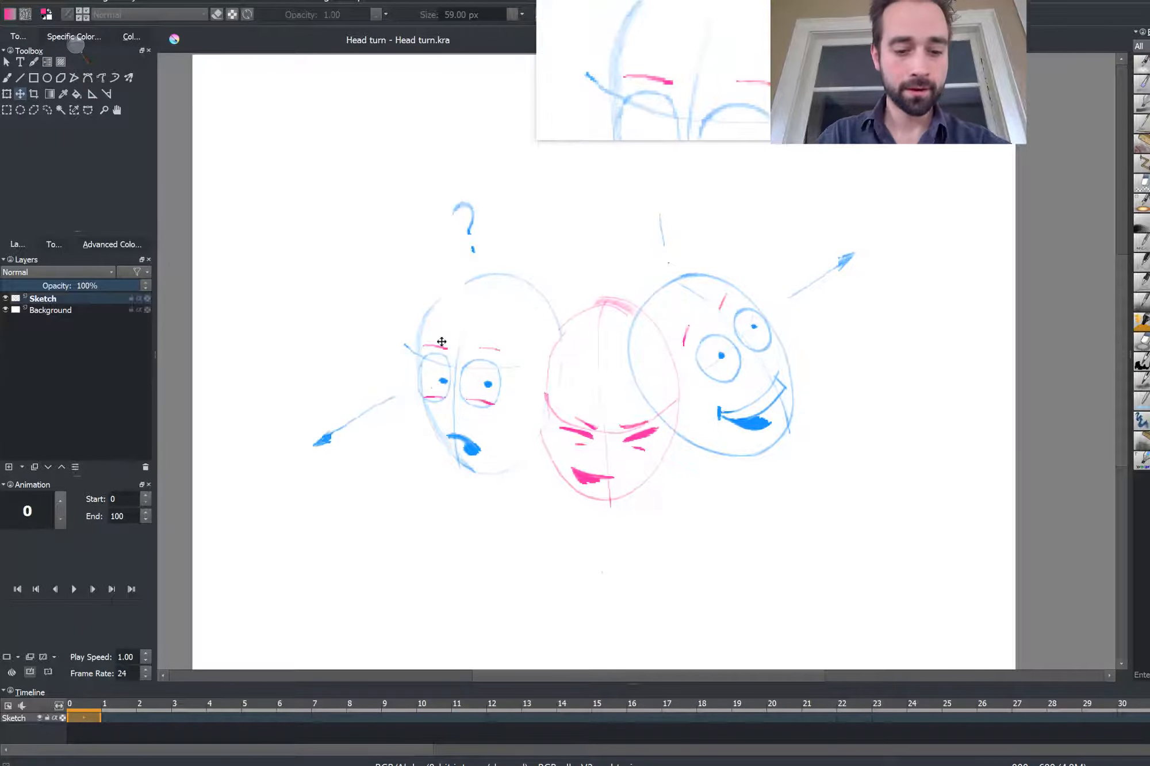
{"action": "key", "text": "ctrl+t"}
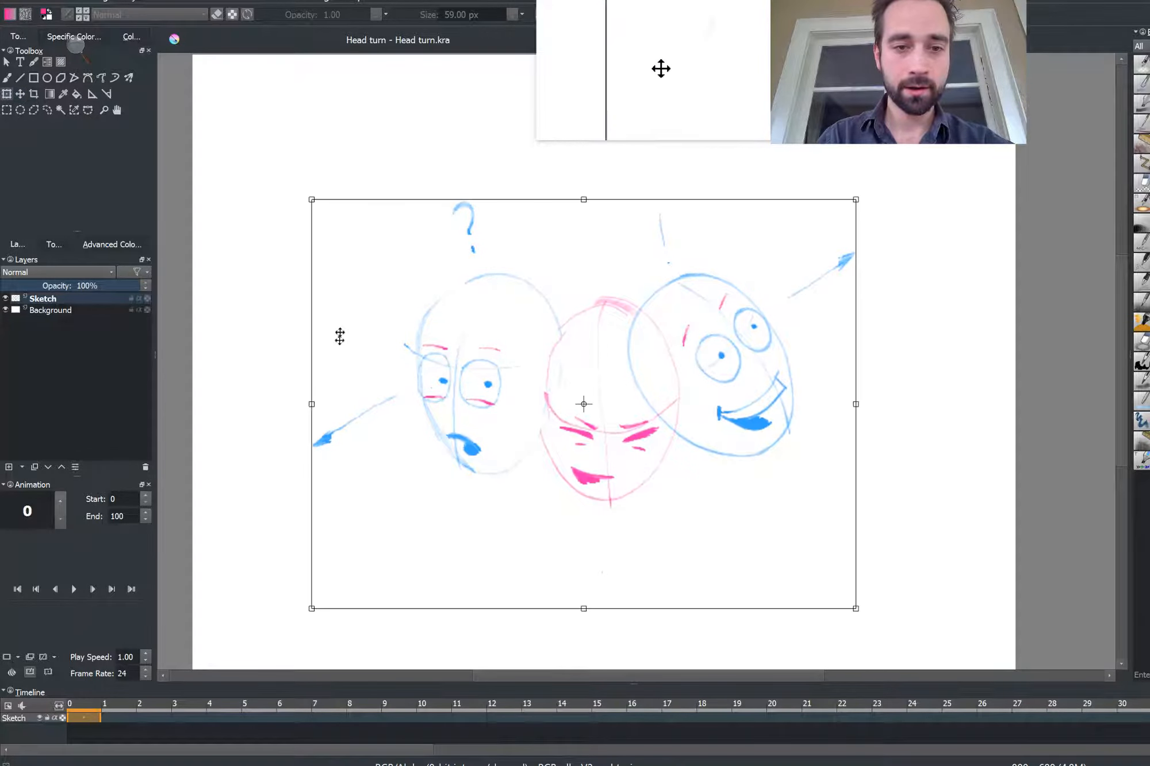
{"action": "left_click_drag", "start_coordinate": [311, 203], "coordinate": [252, 142]}
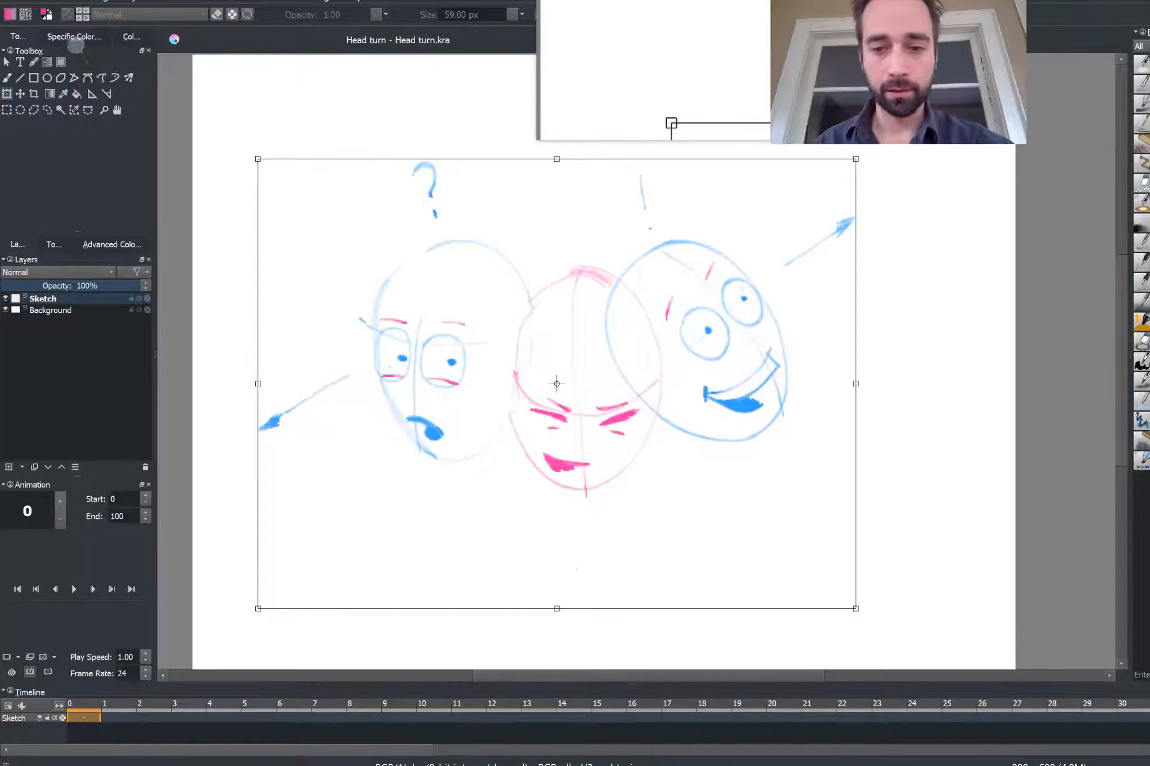
{"action": "mouse_move", "coordinate": [855, 608]}
{"action": "left_mouse_down"}
{"action": "mouse_move", "coordinate": [974, 677]}
{"action": "mouse_move", "coordinate": [962, 624]}
{"action": "left_mouse_up"}
{"action": "left_click_drag", "start_coordinate": [457, 288], "coordinate": [424, 312]}
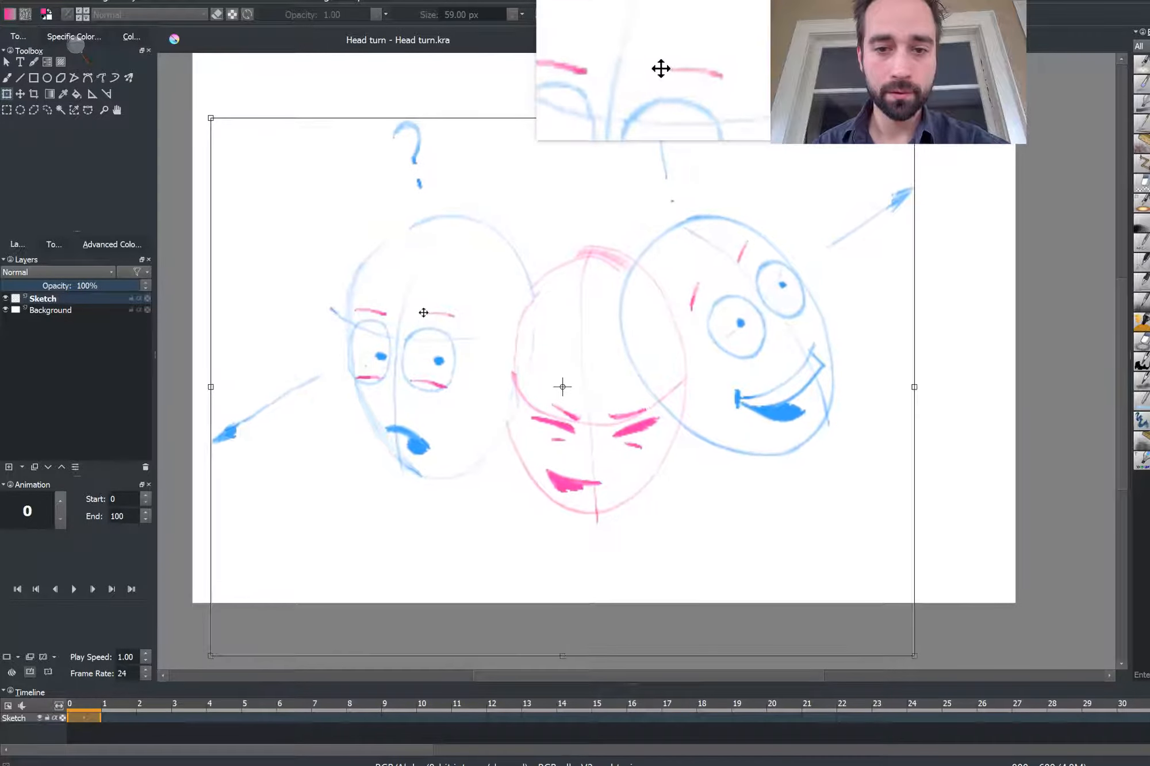
{"action": "key", "text": "Return"}
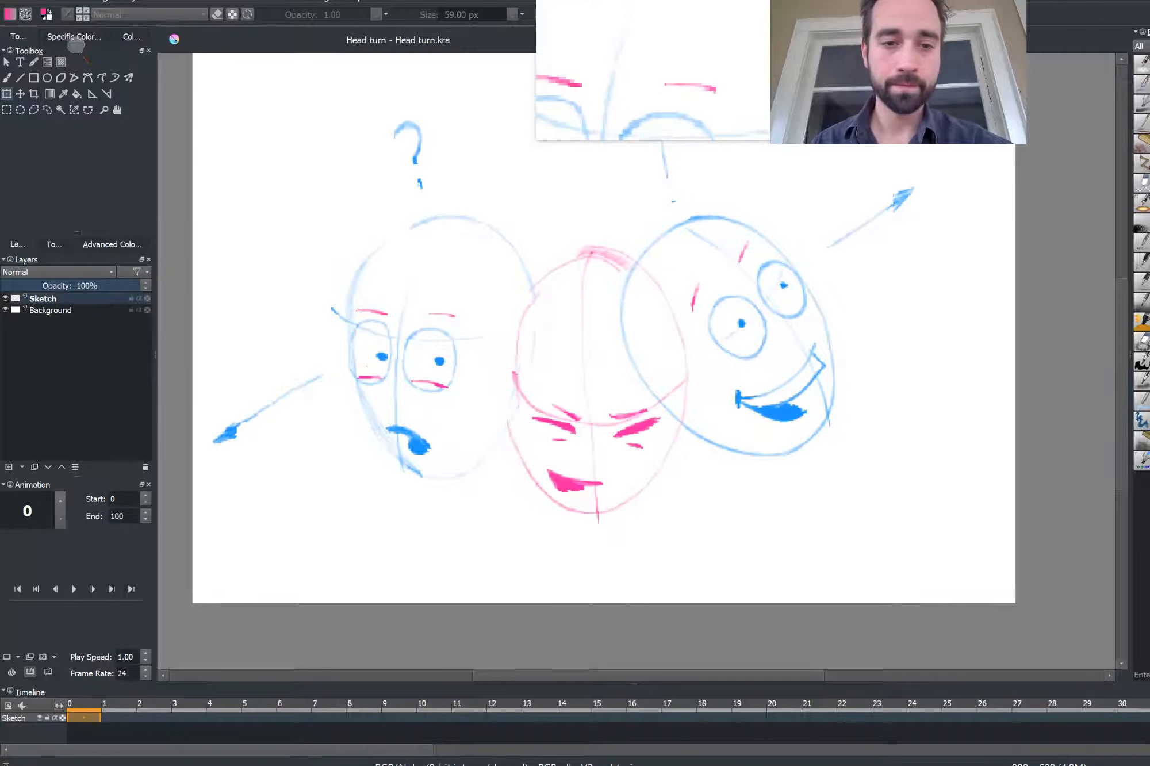
Add a new layer from the animation timeline
{"action": "left_click_drag", "start_coordinate": [266, 210], "coordinate": [275, 275]}
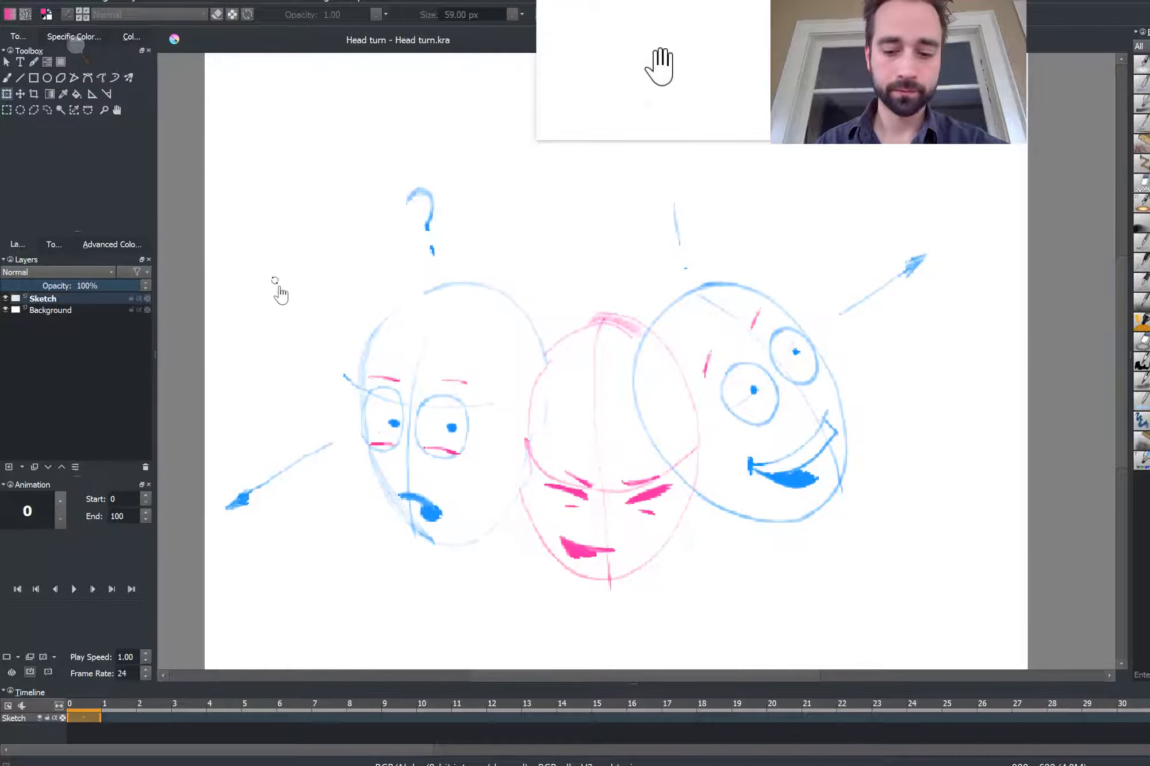
{"action": "key", "text": "minus"}
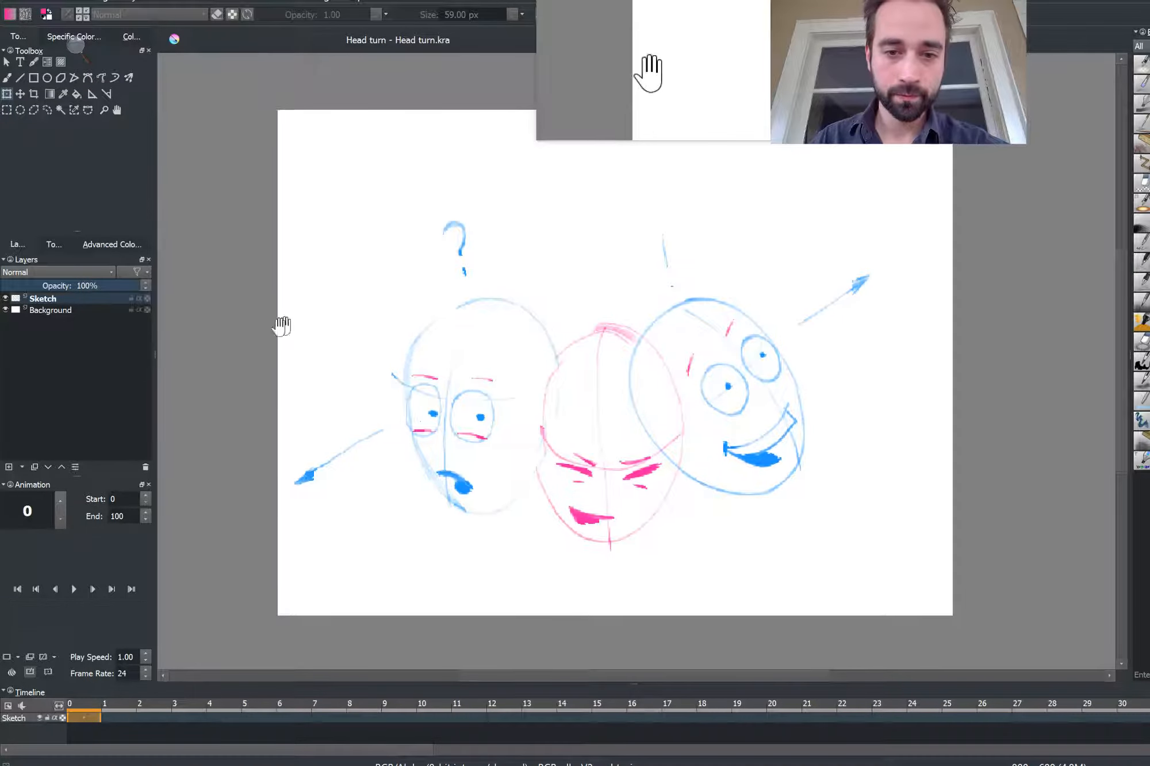
{"action": "left_click_drag", "start_coordinate": [282, 326], "coordinate": [265, 322]}
{"action": "key", "text": "plus"}
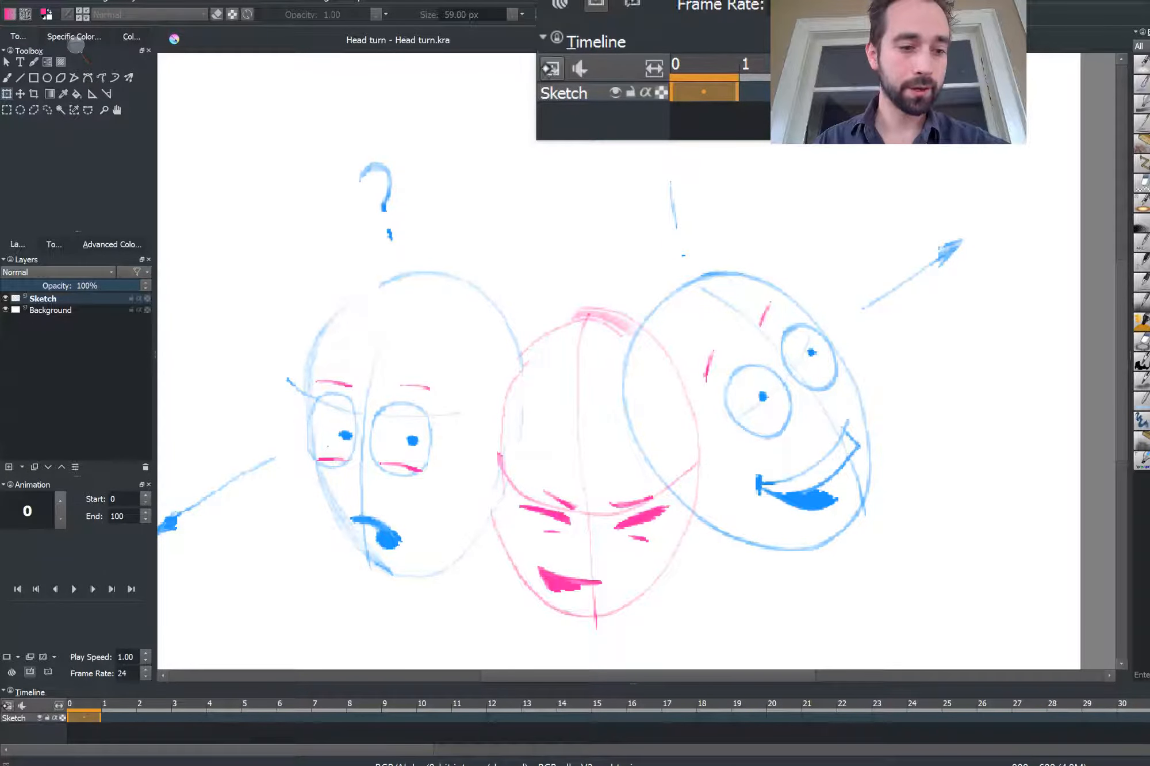
{"action": "left_click", "coordinate": [8, 705]}
{"action": "left_click", "coordinate": [17, 721]}
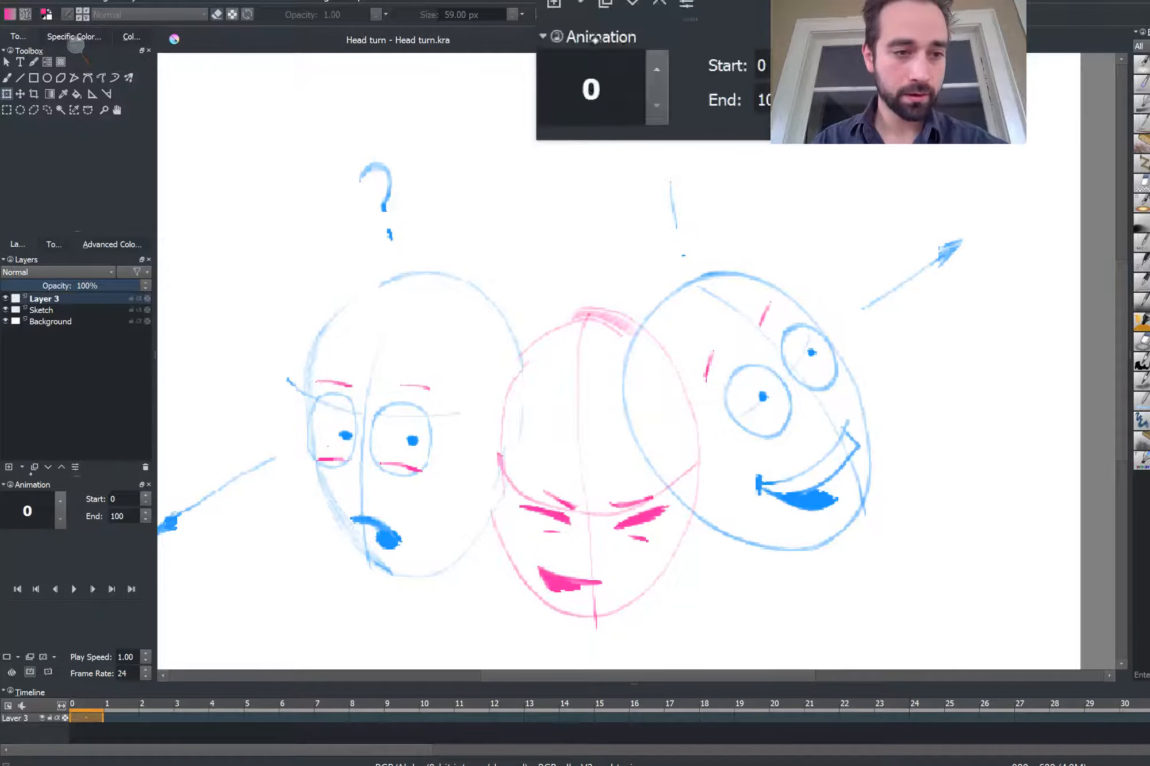
Rename the new layer as Headturn
{"action": "double_click", "coordinate": [40, 300]}
{"action": "key", "text": "BackSpace"}
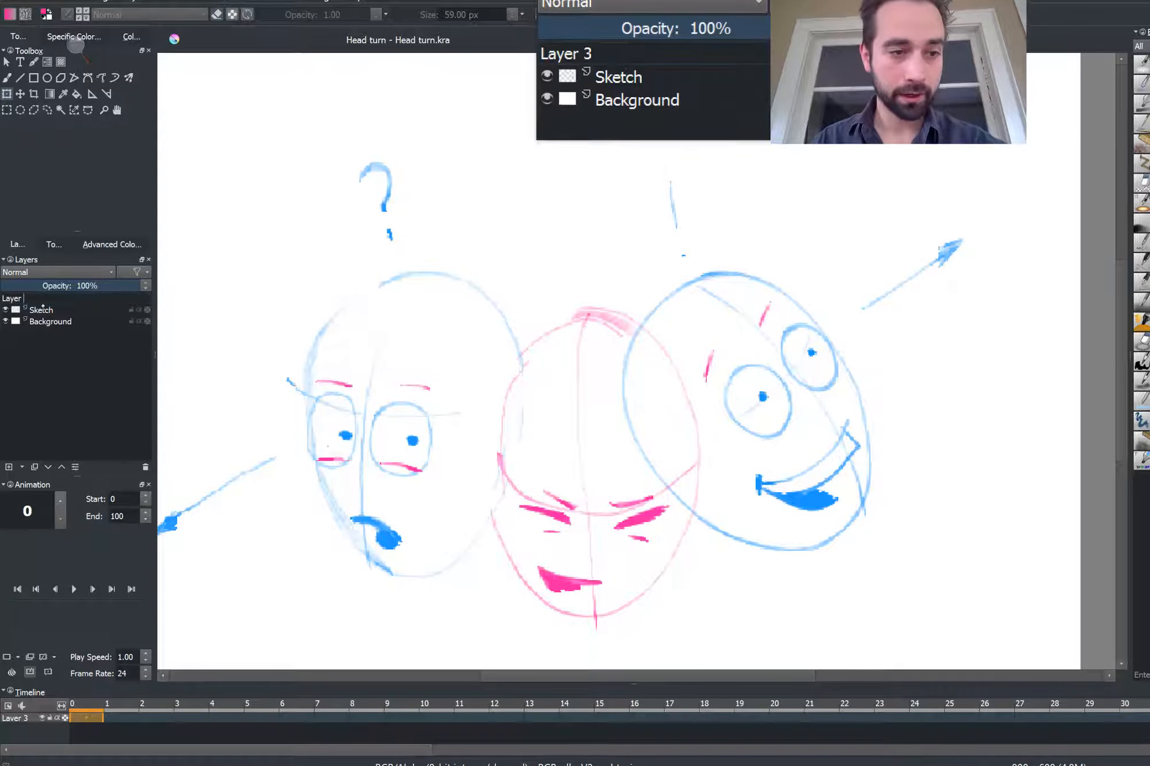
{"action": "key", "text": "BackSpace"}
{"action": "key", "text": "BackSpace"}
{"action": "type", "text": "Headturn"}
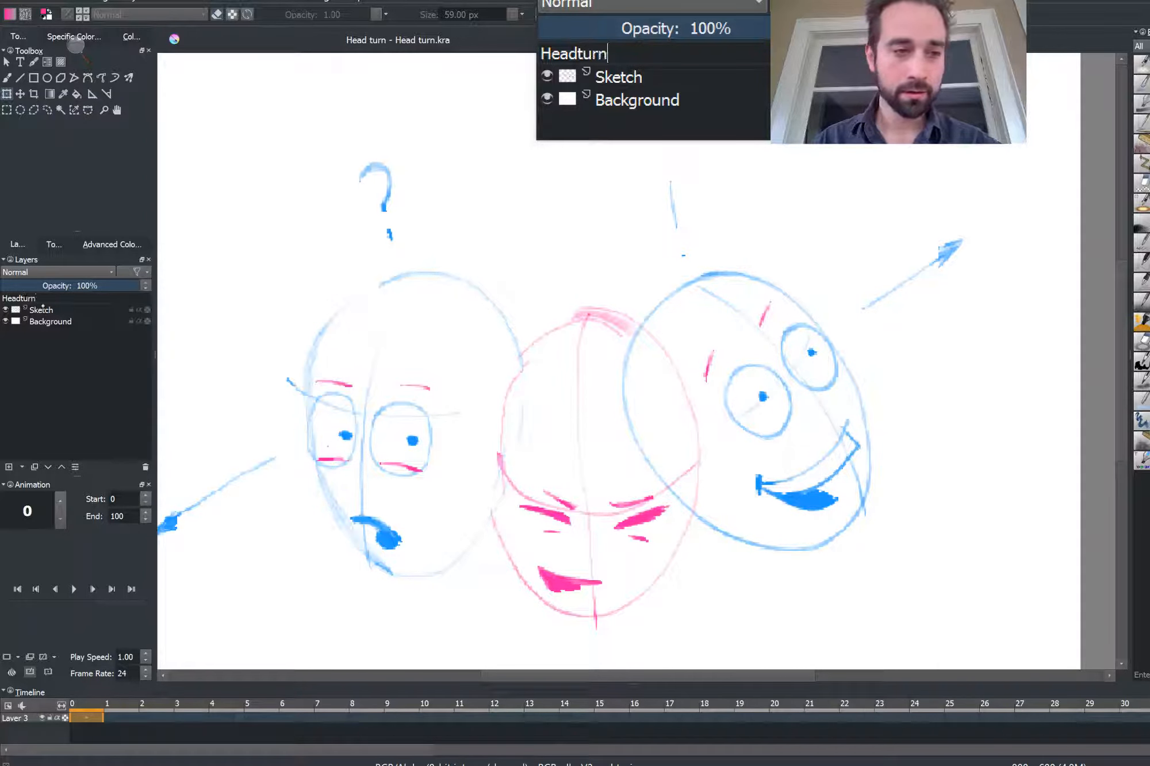
{"action": "key", "text": "Return"}
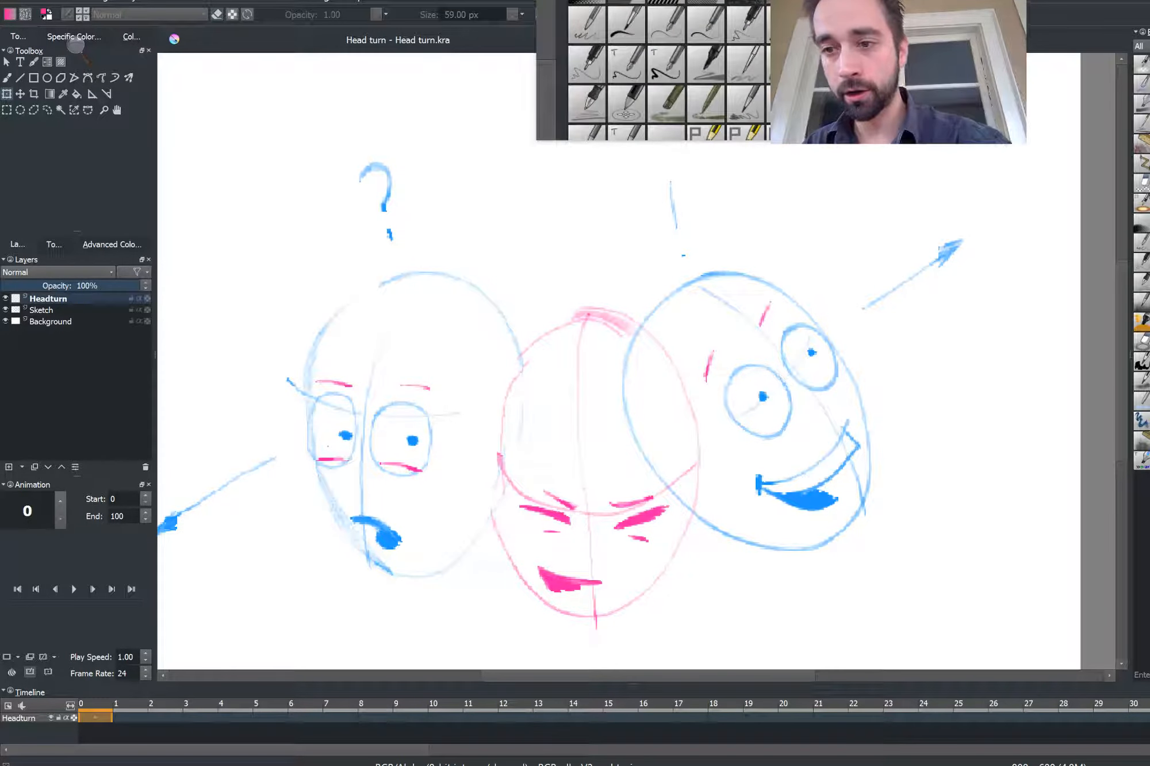
Pick an inking brush preset, shrink it to 14 px and switch the colour to black
{"action": "left_click", "coordinate": [1148, 262]}
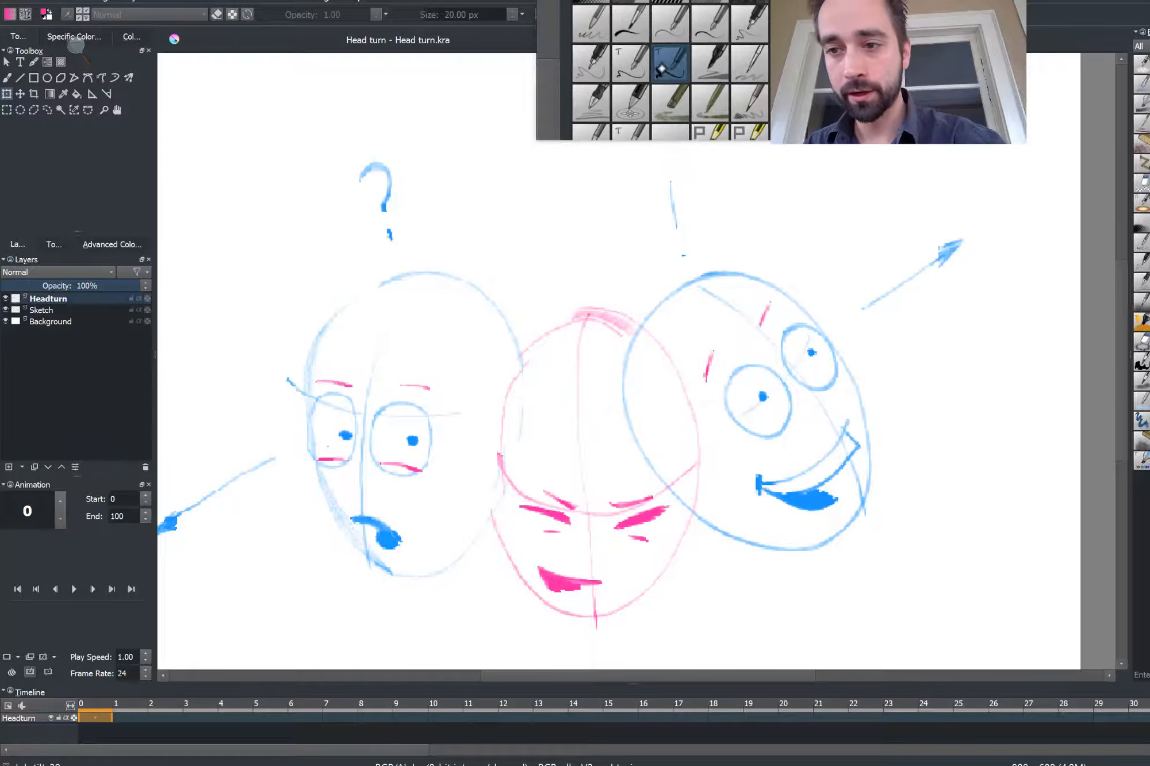
{"action": "left_click", "coordinate": [596, 213]}
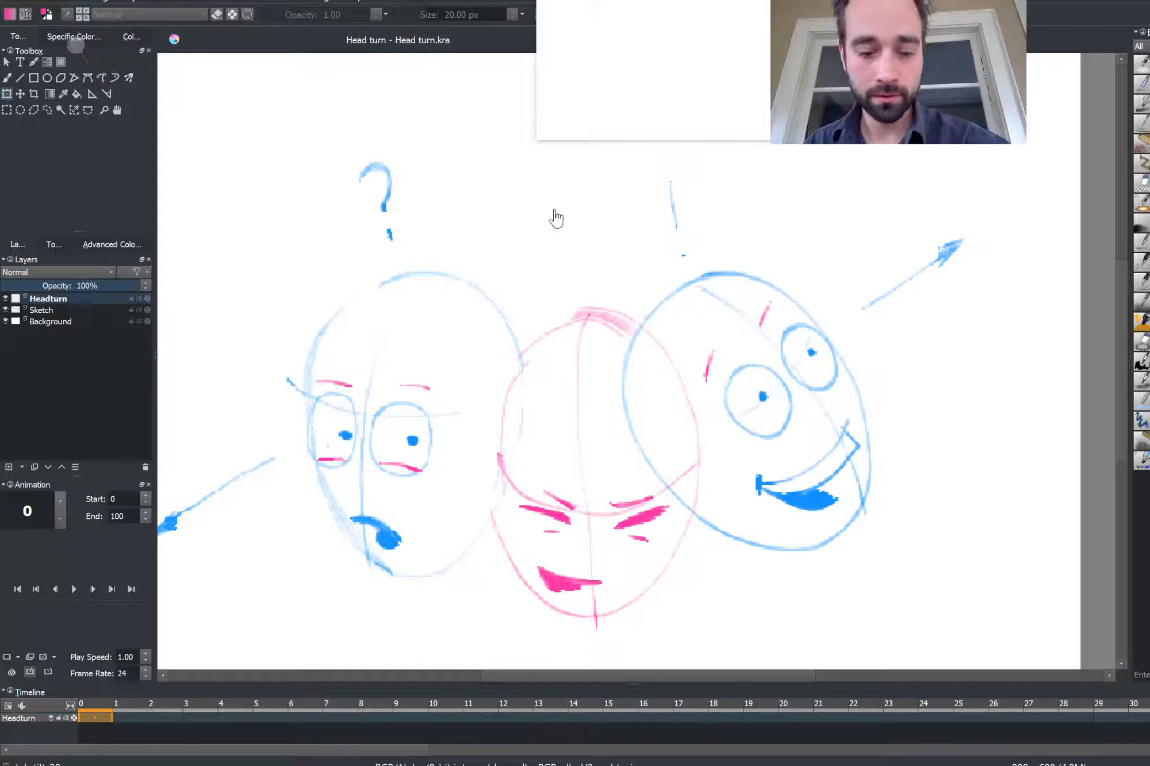
{"action": "key", "text": "b"}
{"action": "mouse_move", "coordinate": [542, 226]}
{"action": "left_mouse_down"}
{"action": "mouse_move", "coordinate": [508, 213]}
{"action": "mouse_move", "coordinate": [544, 269]}
{"action": "mouse_move", "coordinate": [422, 267]}
{"action": "left_mouse_up"}
{"action": "key", "text": "ctrl+z"}
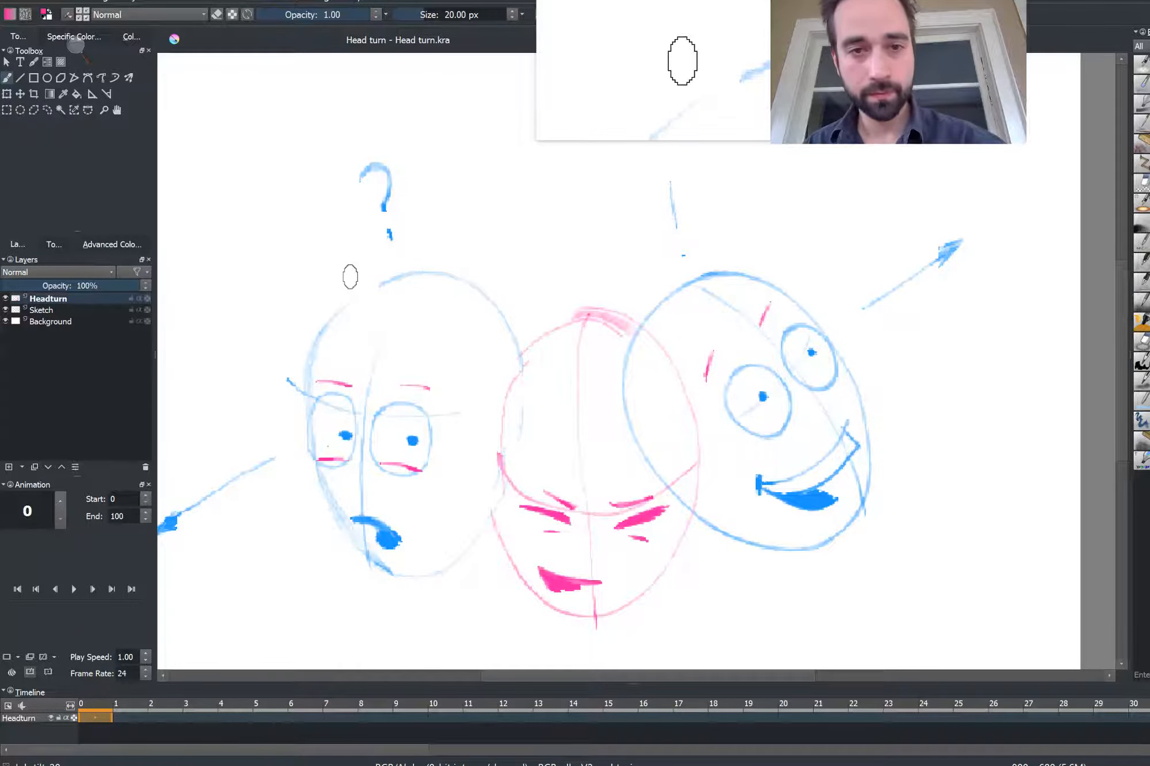
{"action": "key", "text": "bracketleft"}
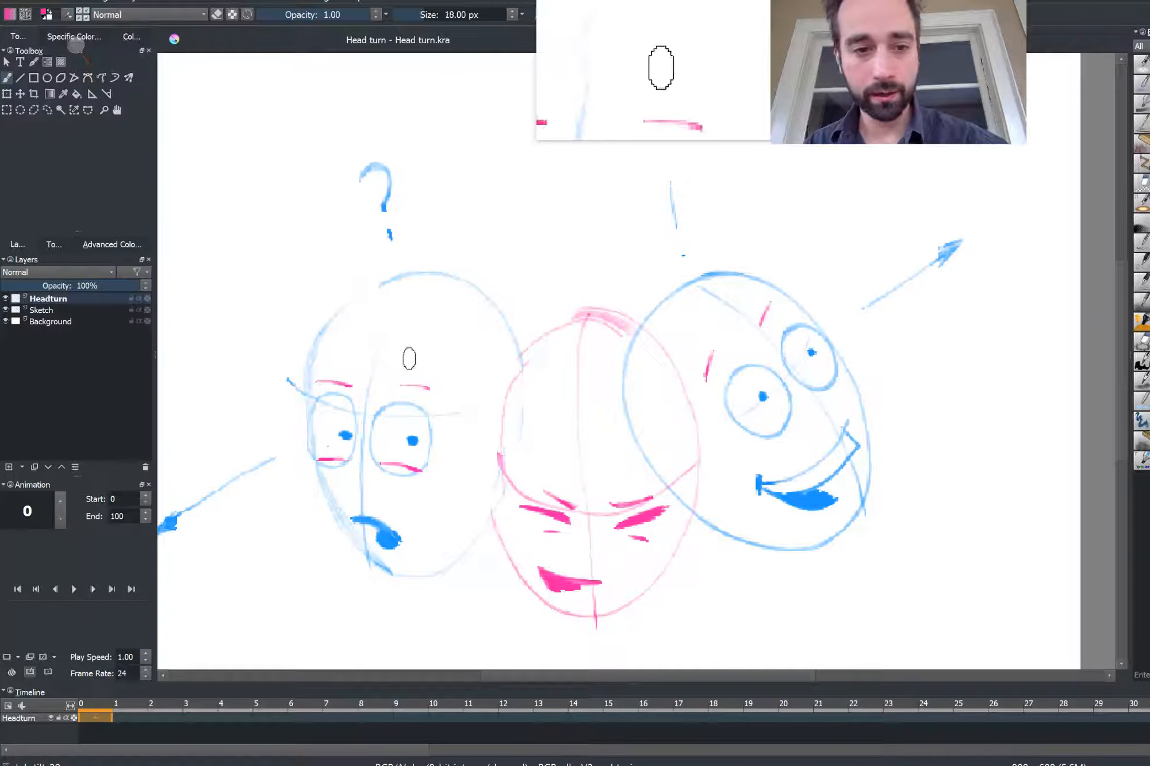
{"action": "key", "text": "bracketleft"}
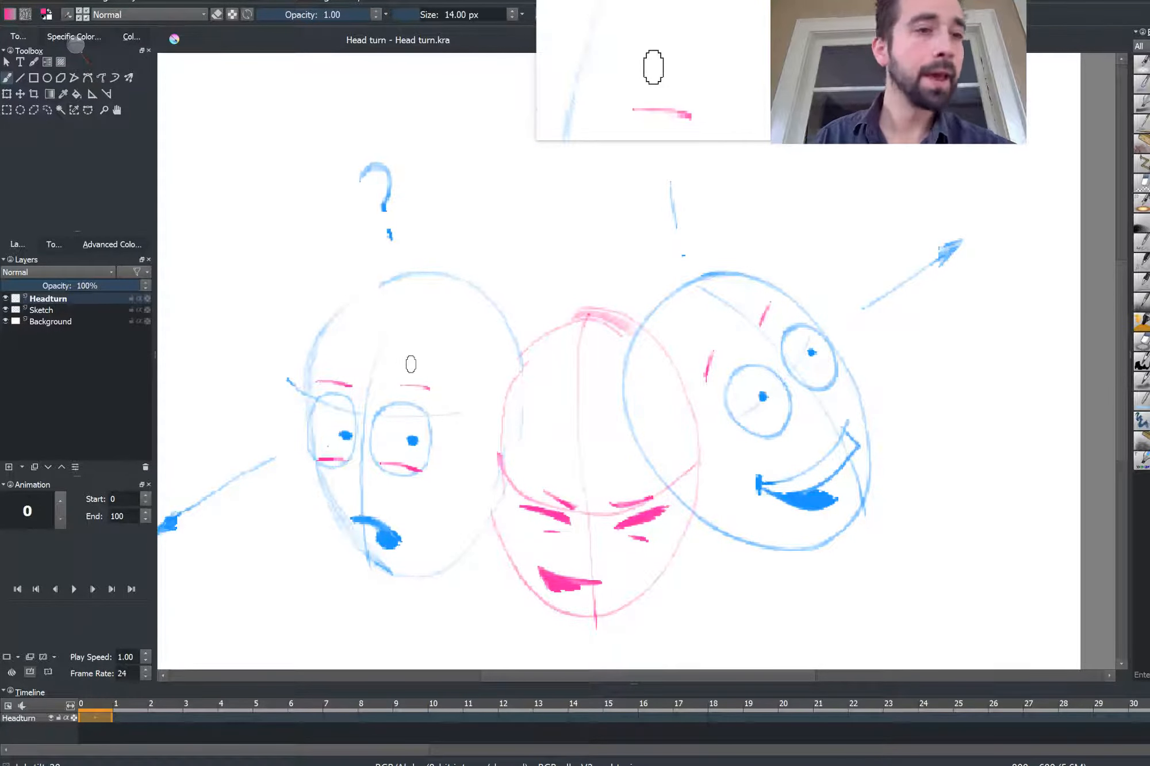
{"action": "left_click", "coordinate": [76, 38]}
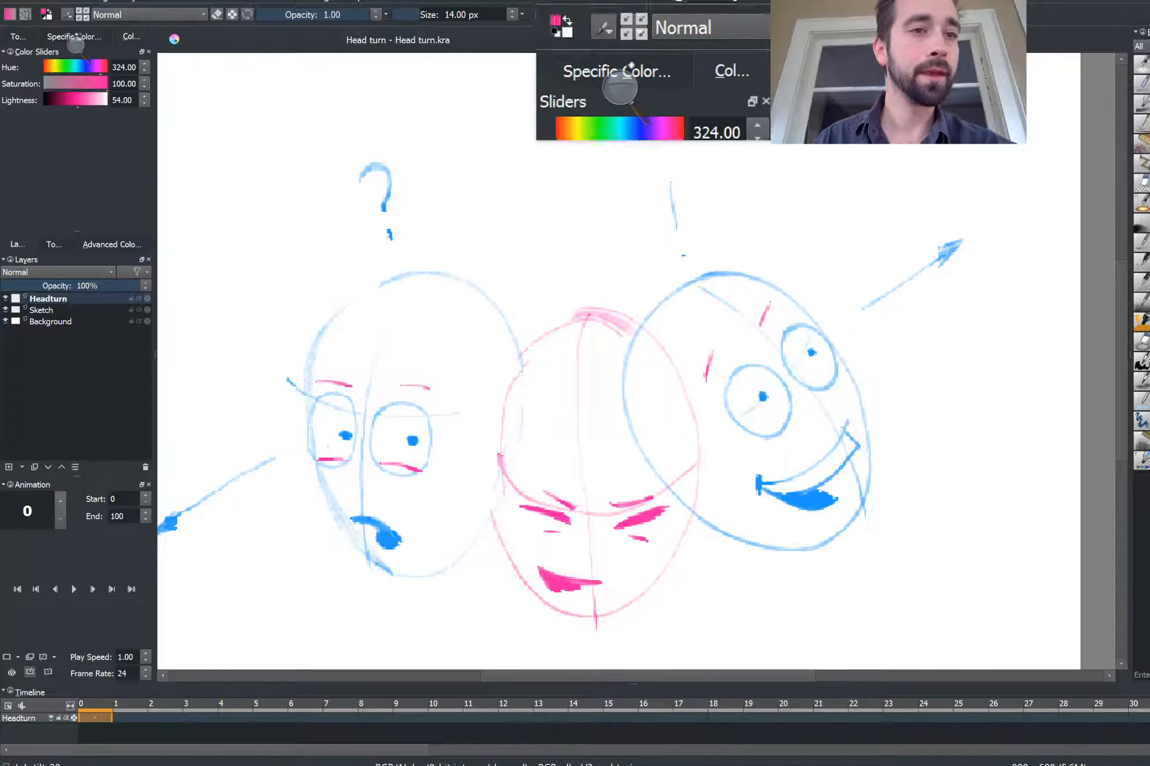
{"action": "key", "text": "d"}
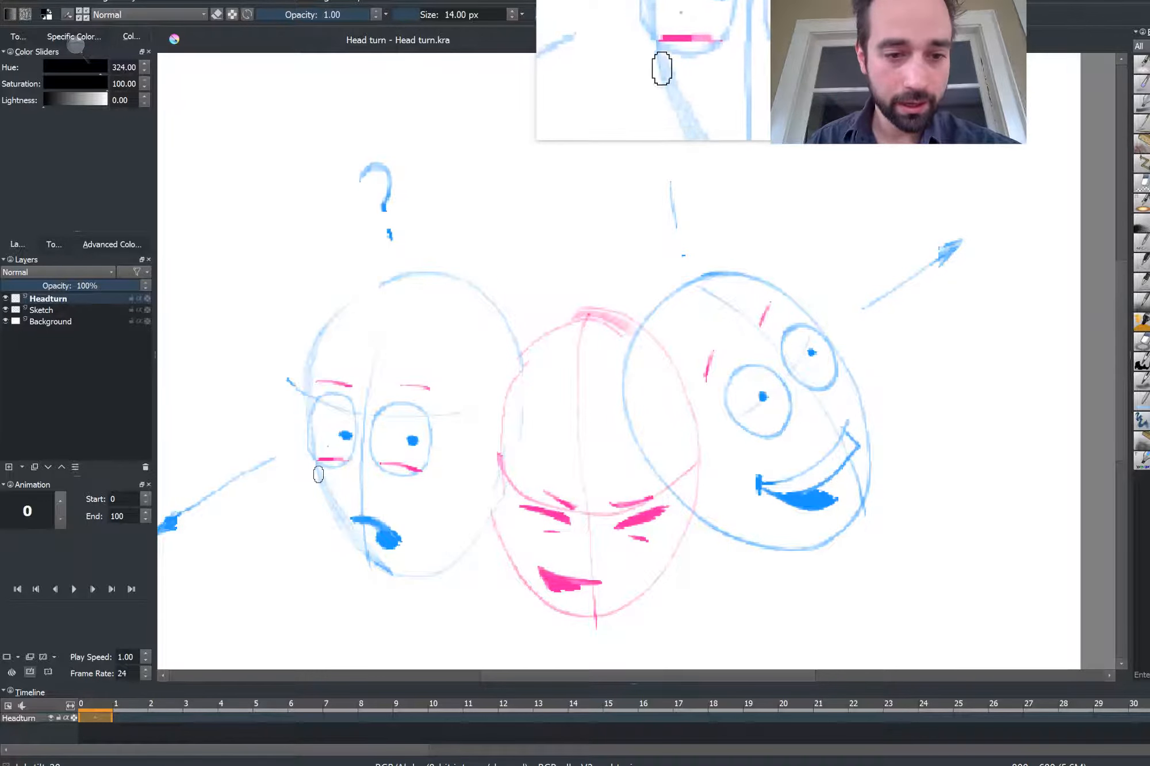
On frame 0, ink the left head over the sketch in black: outline, mouth, eyes and eyebrows
{"action": "mouse_move", "coordinate": [316, 467]}
{"action": "left_mouse_down"}
{"action": "mouse_move", "coordinate": [370, 554]}
{"action": "mouse_move", "coordinate": [425, 573]}
{"action": "mouse_move", "coordinate": [472, 542]}
{"action": "mouse_move", "coordinate": [513, 479]}
{"action": "mouse_move", "coordinate": [531, 416]}
{"action": "mouse_move", "coordinate": [530, 347]}
{"action": "mouse_move", "coordinate": [351, 279]}
{"action": "left_mouse_up"}
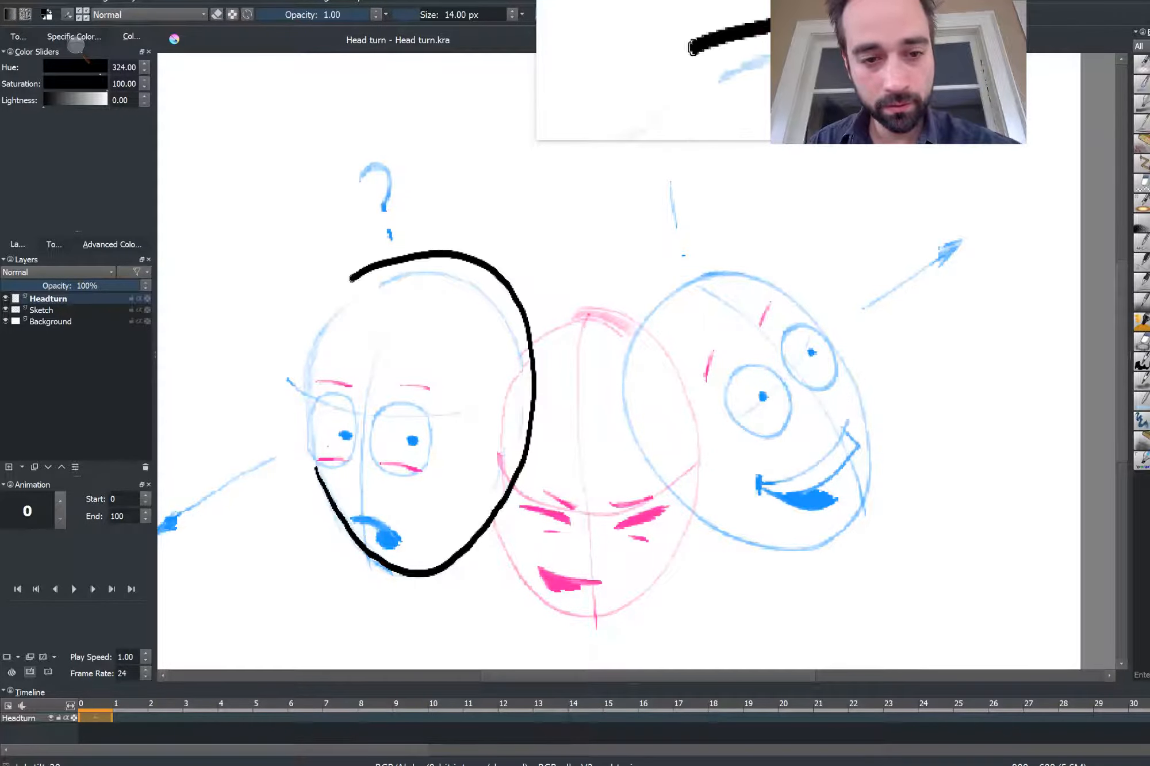
{"action": "key", "text": "ctrl+z"}
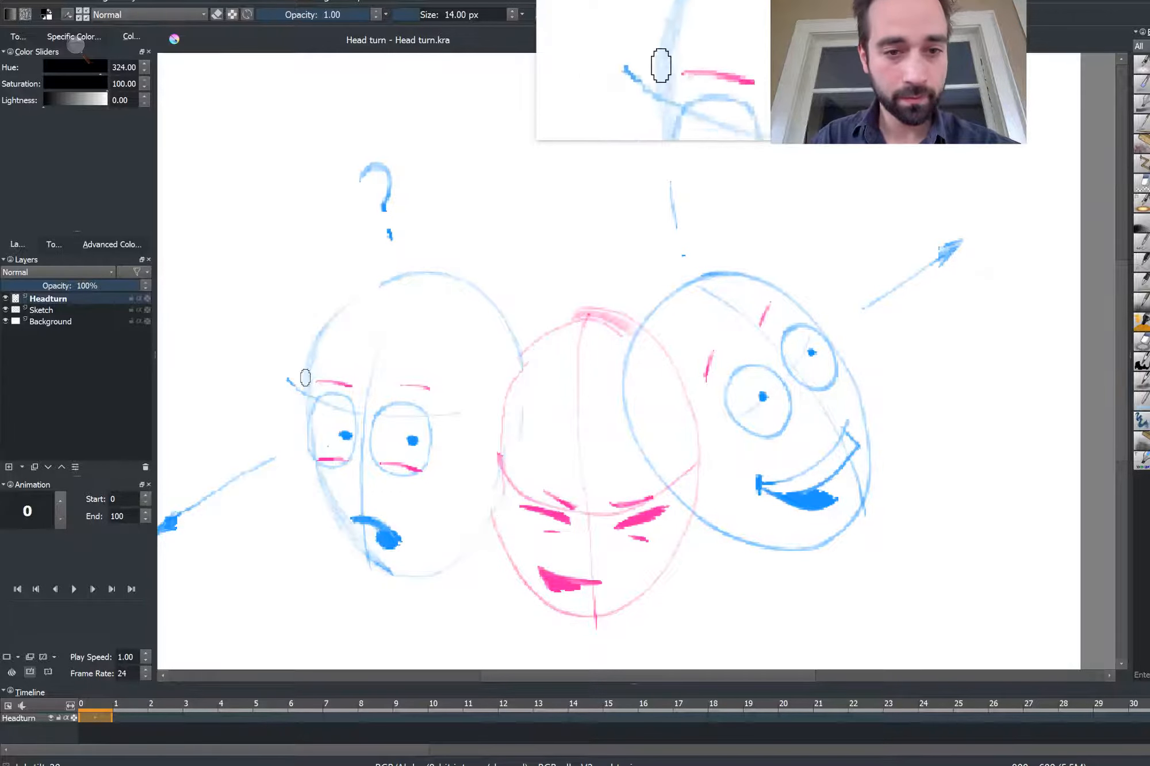
{"action": "mouse_move", "coordinate": [318, 335]}
{"action": "left_mouse_down"}
{"action": "mouse_move", "coordinate": [401, 271]}
{"action": "mouse_move", "coordinate": [446, 275]}
{"action": "mouse_move", "coordinate": [503, 315]}
{"action": "mouse_move", "coordinate": [514, 446]}
{"action": "mouse_move", "coordinate": [426, 568]}
{"action": "mouse_move", "coordinate": [394, 576]}
{"action": "left_mouse_up"}
{"action": "mouse_move", "coordinate": [307, 430]}
{"action": "left_mouse_down"}
{"action": "mouse_move", "coordinate": [335, 517]}
{"action": "mouse_move", "coordinate": [393, 577]}
{"action": "left_mouse_up"}
{"action": "left_click_drag", "start_coordinate": [355, 520], "coordinate": [395, 539]}
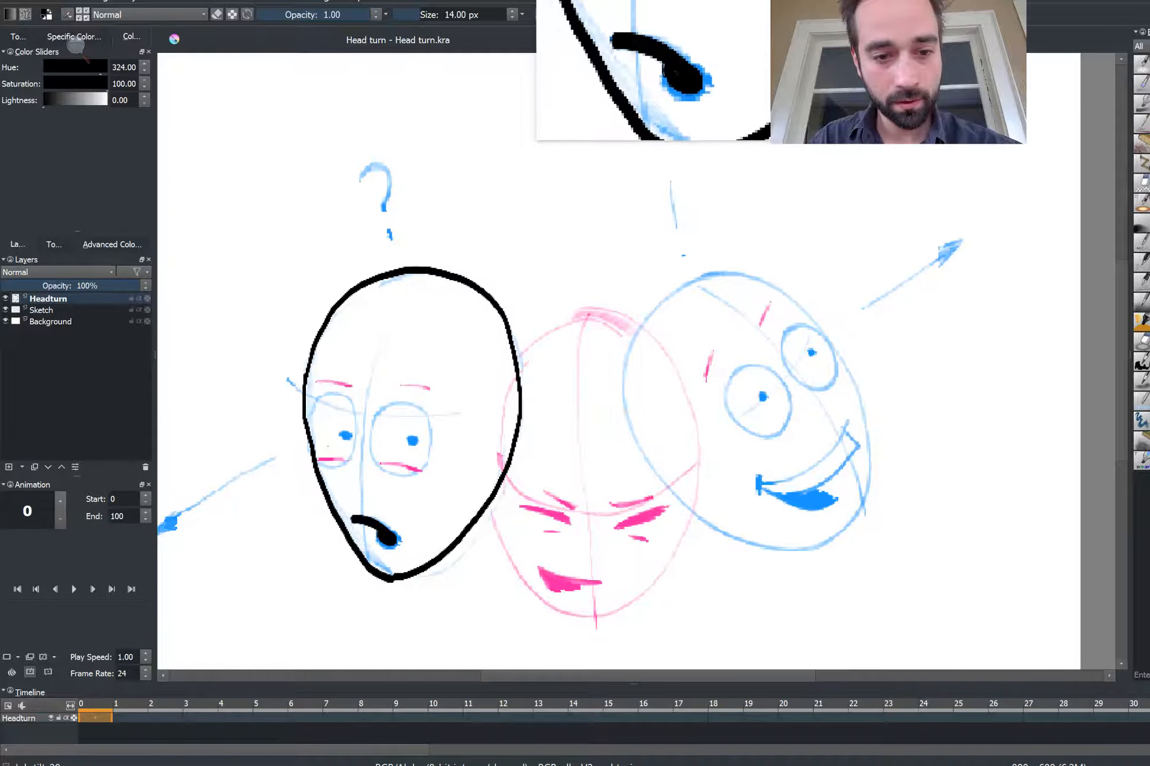
{"action": "mouse_move", "coordinate": [379, 463]}
{"action": "left_mouse_down"}
{"action": "mouse_move", "coordinate": [375, 413]}
{"action": "mouse_move", "coordinate": [400, 406]}
{"action": "mouse_move", "coordinate": [422, 465]}
{"action": "mouse_move", "coordinate": [373, 438]}
{"action": "mouse_move", "coordinate": [391, 406]}
{"action": "mouse_move", "coordinate": [425, 417]}
{"action": "mouse_move", "coordinate": [424, 467]}
{"action": "left_mouse_up"}
{"action": "key", "text": "ctrl+z"}
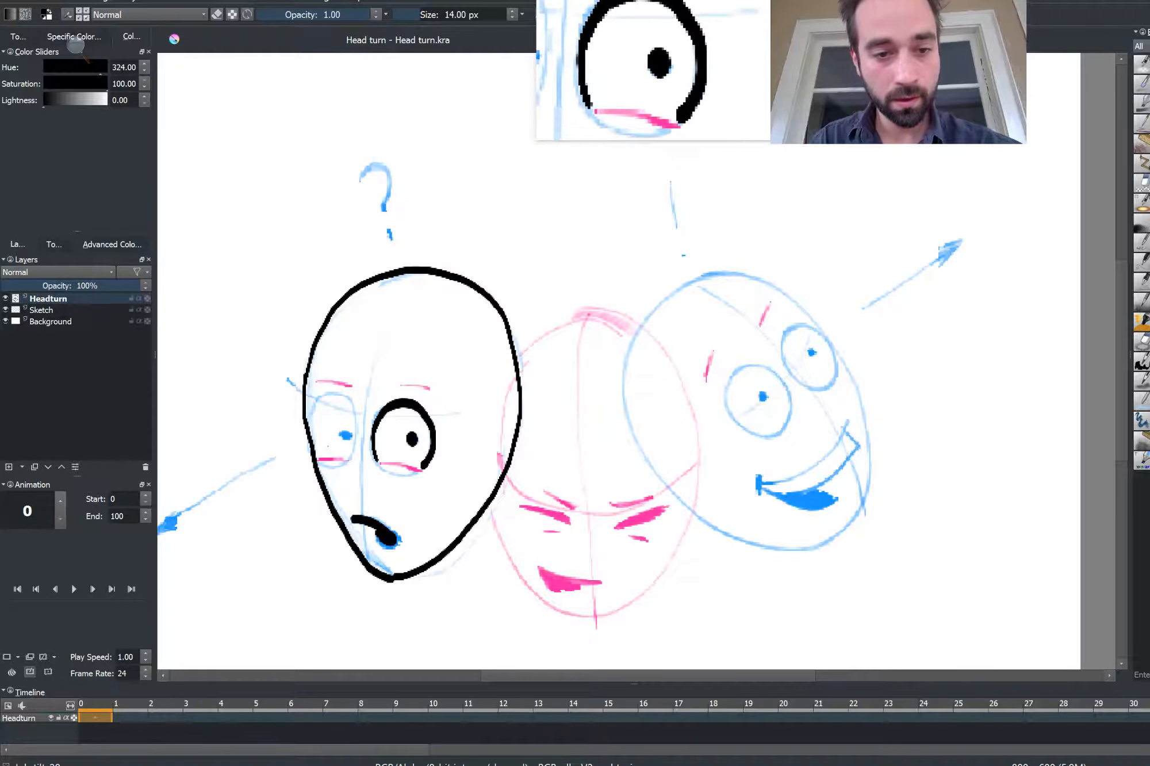
{"action": "mouse_move", "coordinate": [310, 419]}
{"action": "left_mouse_down"}
{"action": "mouse_move", "coordinate": [358, 420]}
{"action": "mouse_move", "coordinate": [346, 460]}
{"action": "mouse_move", "coordinate": [426, 472]}
{"action": "left_mouse_up"}
{"action": "left_click_drag", "start_coordinate": [393, 385], "coordinate": [430, 390]}
{"action": "left_click_drag", "start_coordinate": [316, 381], "coordinate": [345, 378]}
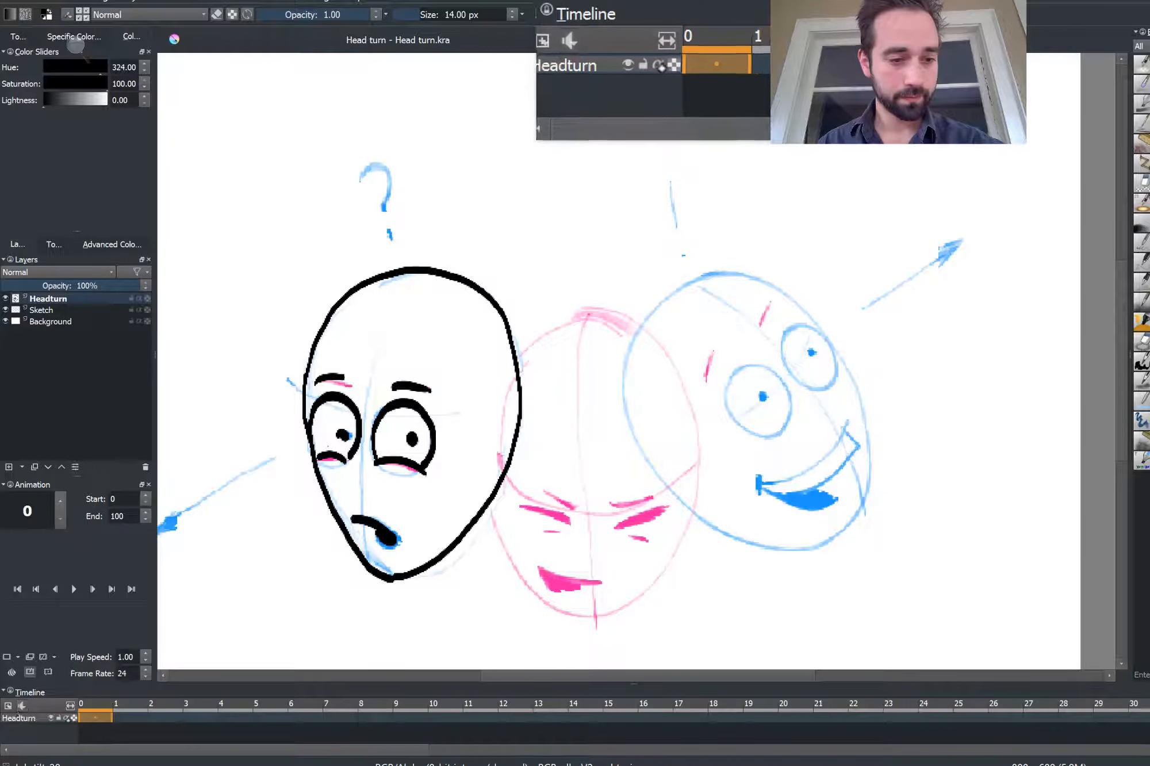
Add a new frame at frame 1 and ink the middle head's outline, squinting eyes and mouth
{"action": "left_click", "coordinate": [95, 717]}
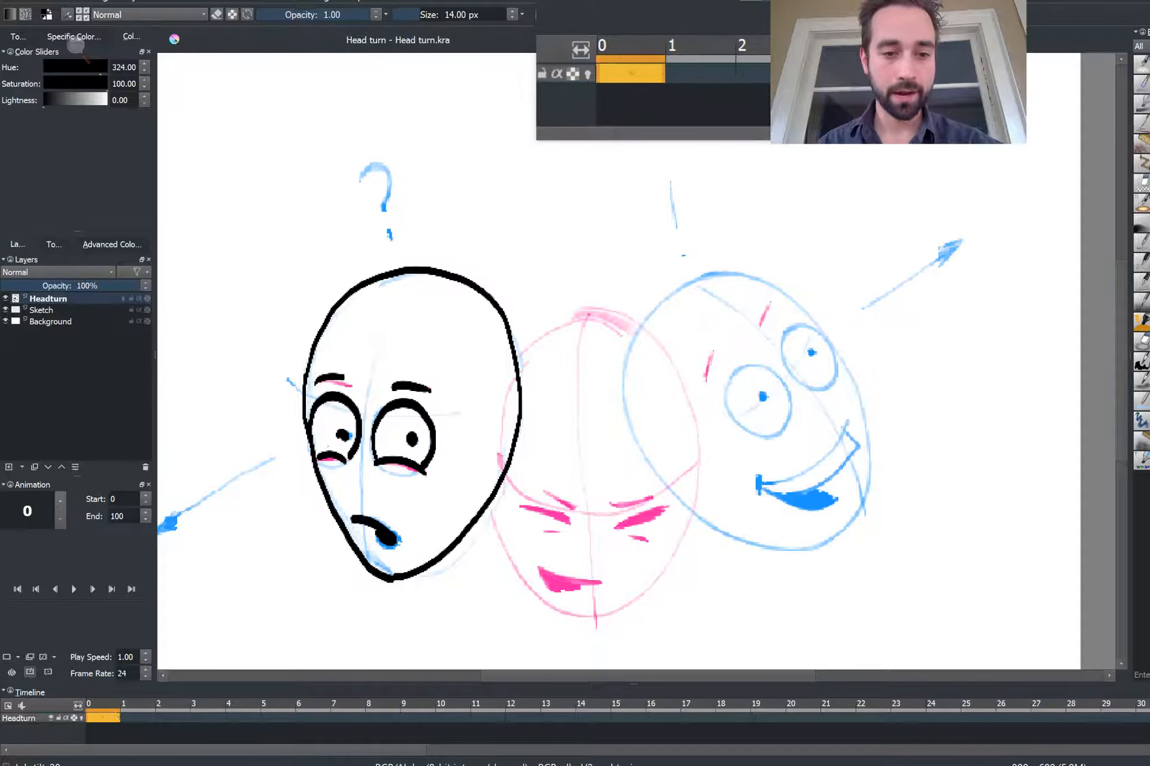
{"action": "left_click", "coordinate": [138, 717]}
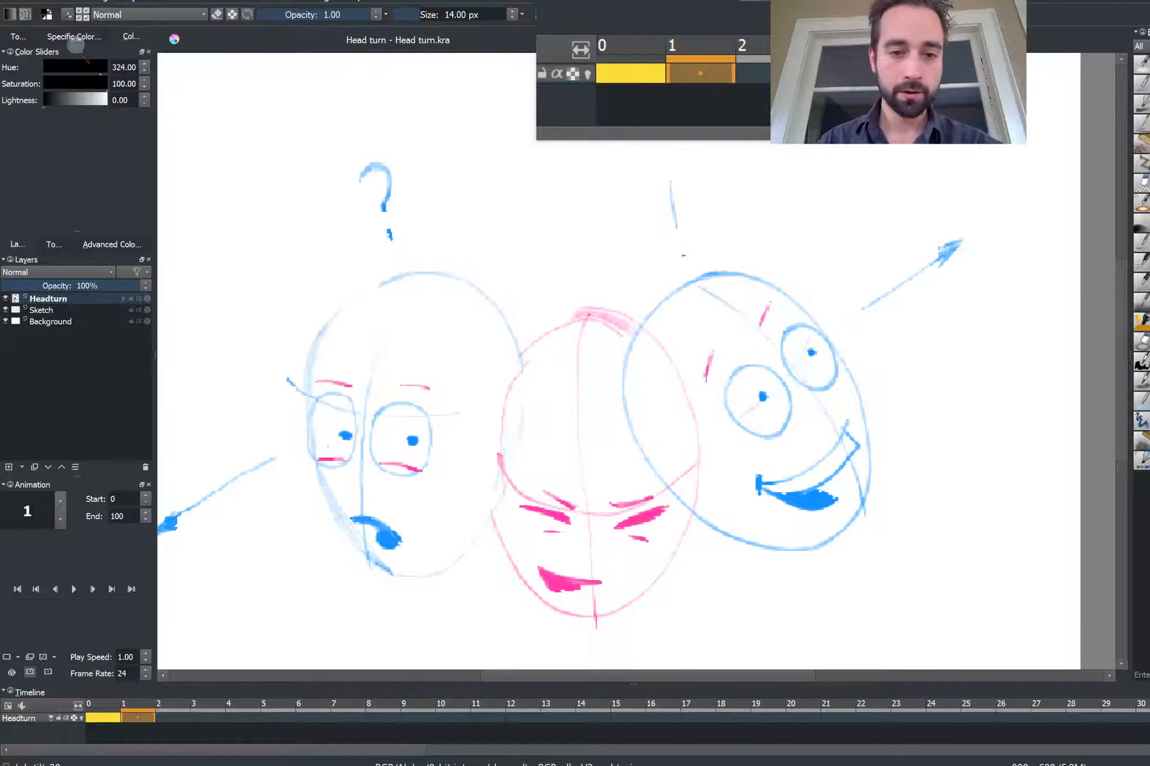
{"action": "mouse_move", "coordinate": [487, 497]}
{"action": "left_mouse_down"}
{"action": "mouse_move", "coordinate": [521, 577]}
{"action": "mouse_move", "coordinate": [565, 612]}
{"action": "mouse_move", "coordinate": [618, 605]}
{"action": "mouse_move", "coordinate": [680, 544]}
{"action": "mouse_move", "coordinate": [698, 471]}
{"action": "mouse_move", "coordinate": [685, 379]}
{"action": "mouse_move", "coordinate": [608, 317]}
{"action": "mouse_move", "coordinate": [553, 322]}
{"action": "mouse_move", "coordinate": [501, 362]}
{"action": "mouse_move", "coordinate": [483, 398]}
{"action": "mouse_move", "coordinate": [485, 498]}
{"action": "mouse_move", "coordinate": [497, 519]}
{"action": "mouse_move", "coordinate": [569, 521]}
{"action": "mouse_move", "coordinate": [572, 511]}
{"action": "mouse_move", "coordinate": [645, 494]}
{"action": "mouse_move", "coordinate": [618, 526]}
{"action": "mouse_move", "coordinate": [652, 544]}
{"action": "left_mouse_up"}
{"action": "left_click_drag", "start_coordinate": [561, 532], "coordinate": [533, 532]}
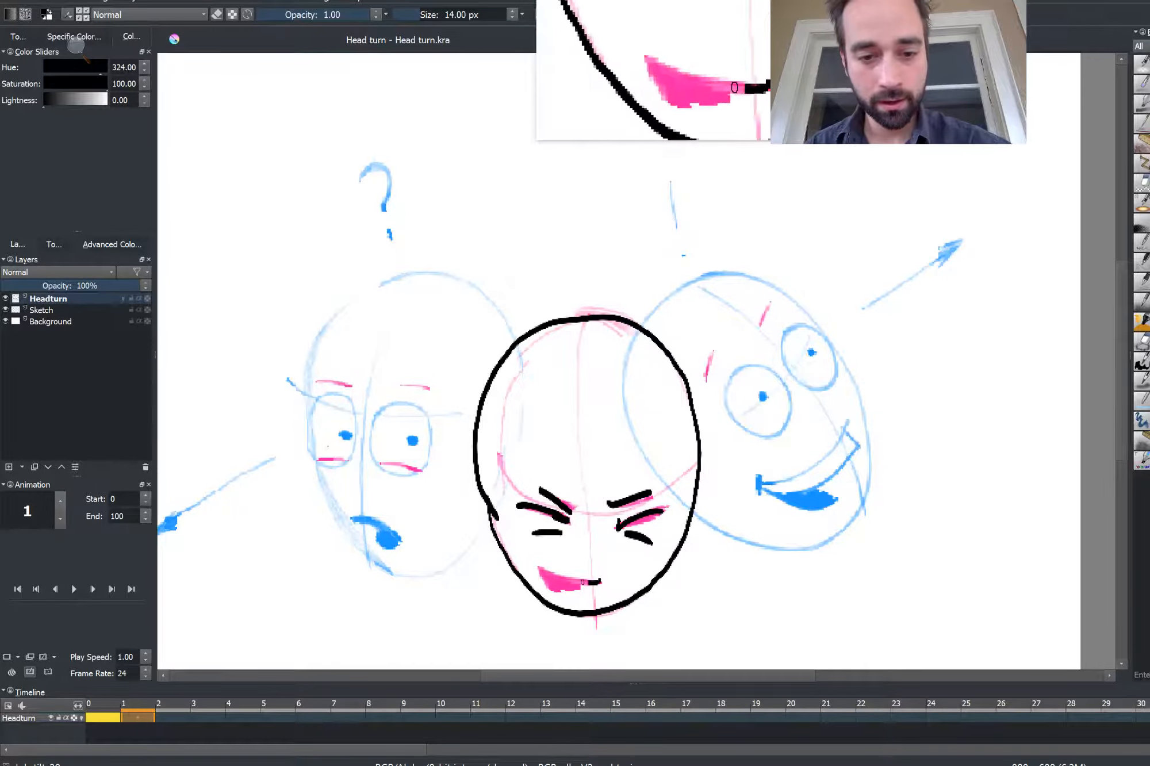
{"action": "left_click_drag", "start_coordinate": [583, 582], "coordinate": [540, 568]}
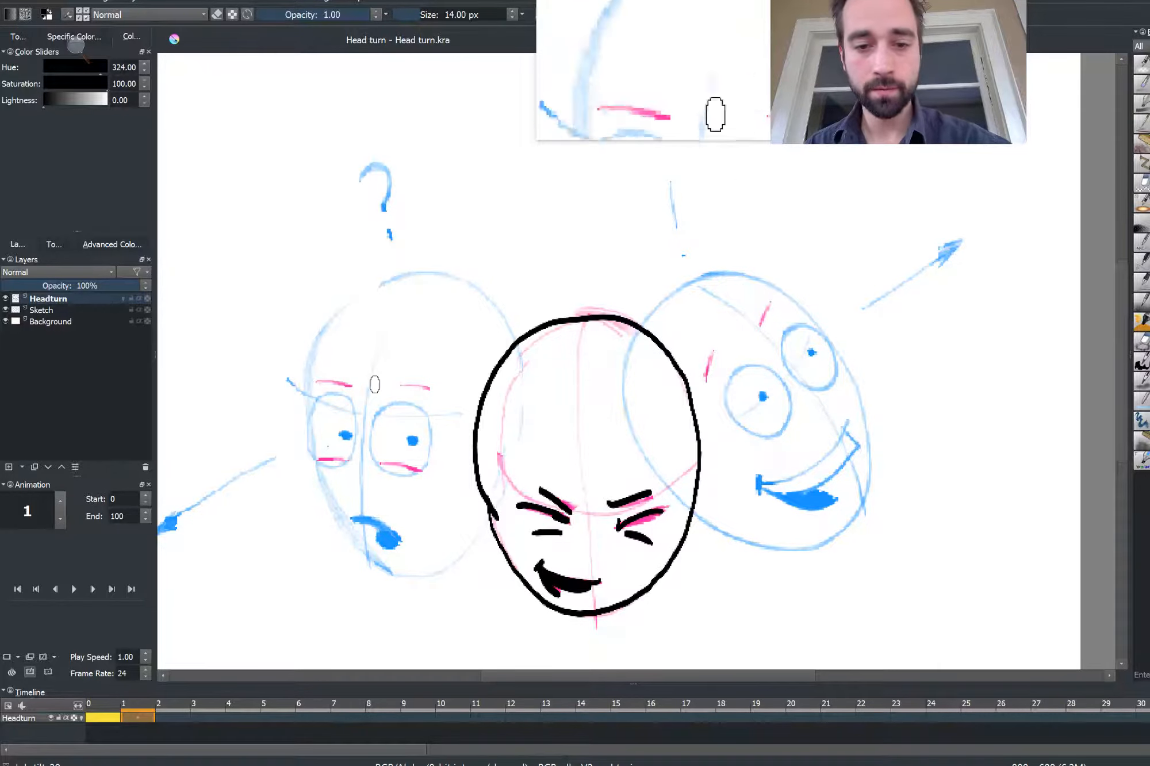
Add frame 2 and ink the right head's outline, eyebrows, eyes and smiling mouth
{"action": "key", "text": "Right"}
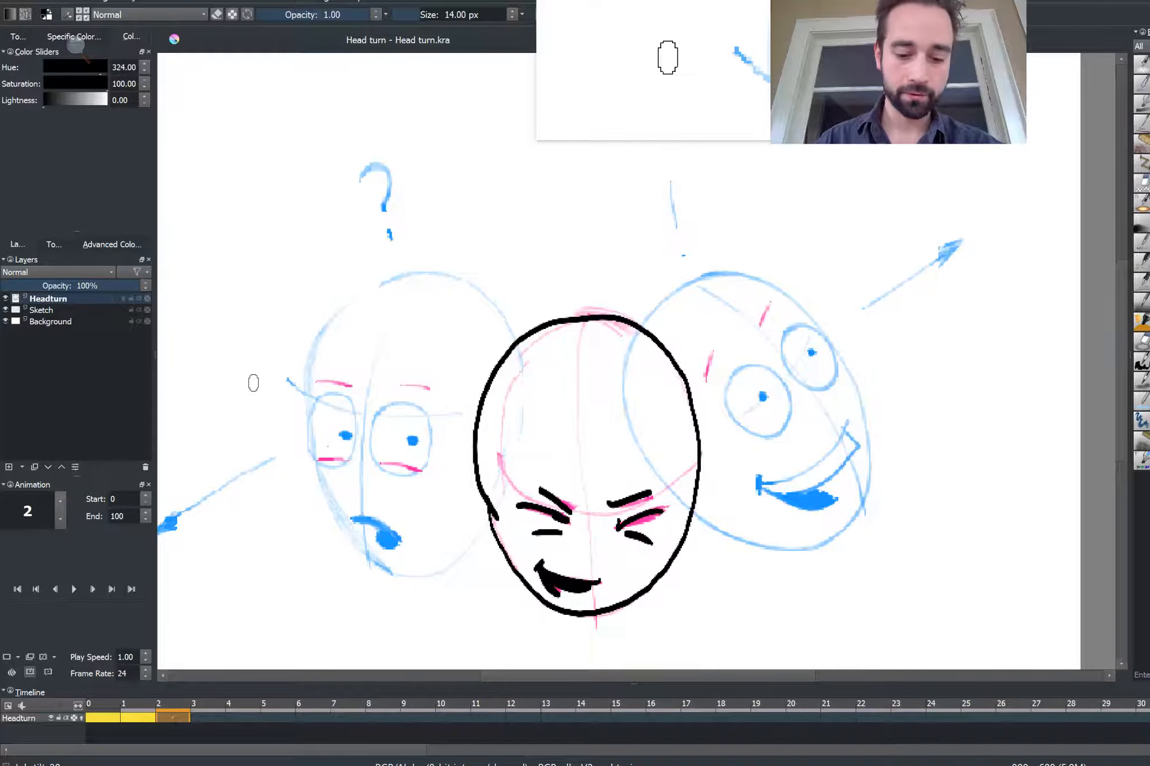
{"action": "mouse_move", "coordinate": [633, 336]}
{"action": "left_mouse_down"}
{"action": "mouse_move", "coordinate": [621, 386]}
{"action": "mouse_move", "coordinate": [631, 433]}
{"action": "mouse_move", "coordinate": [658, 480]}
{"action": "mouse_move", "coordinate": [697, 513]}
{"action": "mouse_move", "coordinate": [770, 542]}
{"action": "mouse_move", "coordinate": [824, 543]}
{"action": "mouse_move", "coordinate": [855, 517]}
{"action": "mouse_move", "coordinate": [867, 426]}
{"action": "mouse_move", "coordinate": [841, 357]}
{"action": "mouse_move", "coordinate": [798, 306]}
{"action": "mouse_move", "coordinate": [742, 278]}
{"action": "mouse_move", "coordinate": [704, 278]}
{"action": "mouse_move", "coordinate": [650, 306]}
{"action": "left_mouse_up"}
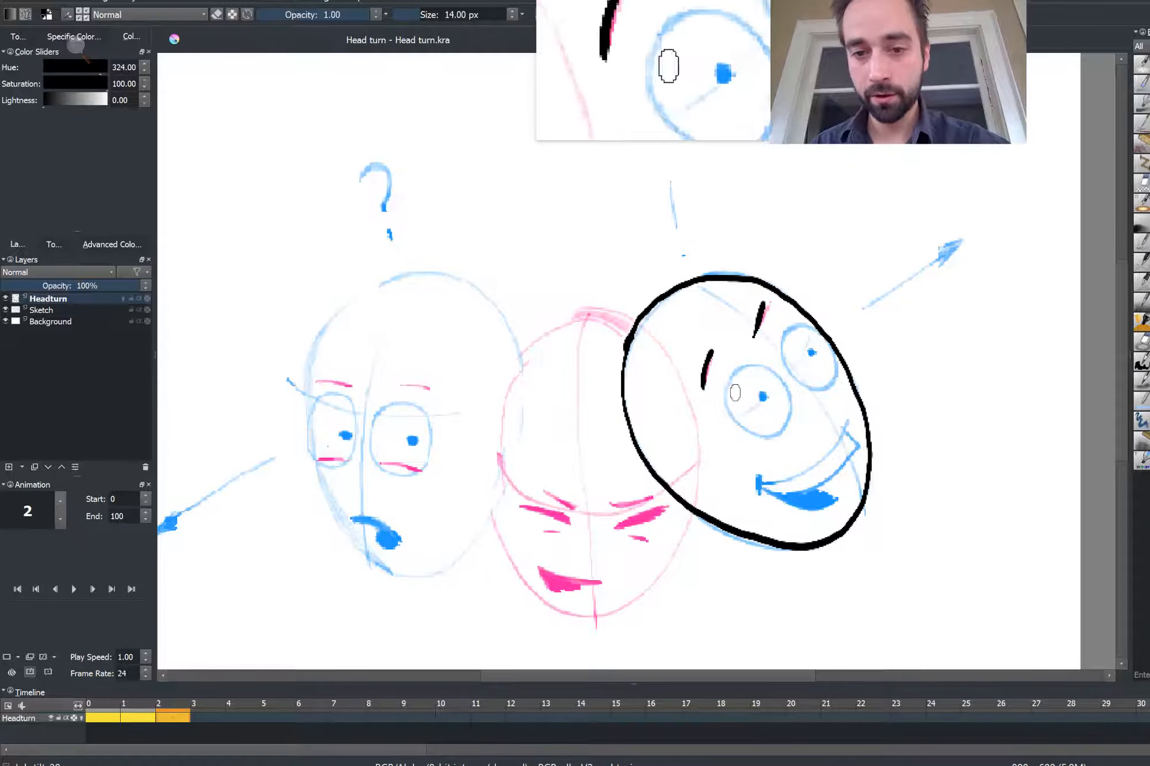
{"action": "mouse_move", "coordinate": [740, 371]}
{"action": "left_mouse_down"}
{"action": "mouse_move", "coordinate": [780, 436]}
{"action": "mouse_move", "coordinate": [743, 434]}
{"action": "mouse_move", "coordinate": [725, 377]}
{"action": "left_mouse_up"}
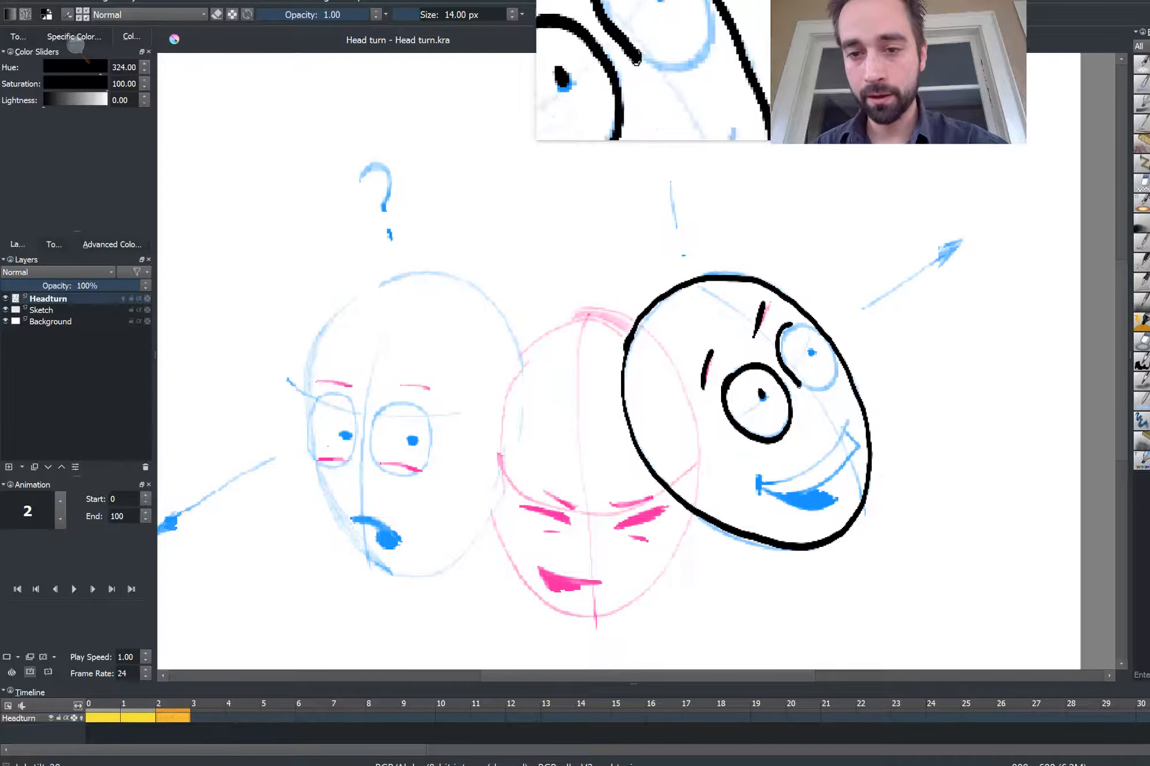
{"action": "mouse_move", "coordinate": [798, 385]}
{"action": "left_mouse_down"}
{"action": "mouse_move", "coordinate": [825, 389]}
{"action": "mouse_move", "coordinate": [810, 327]}
{"action": "left_mouse_up"}
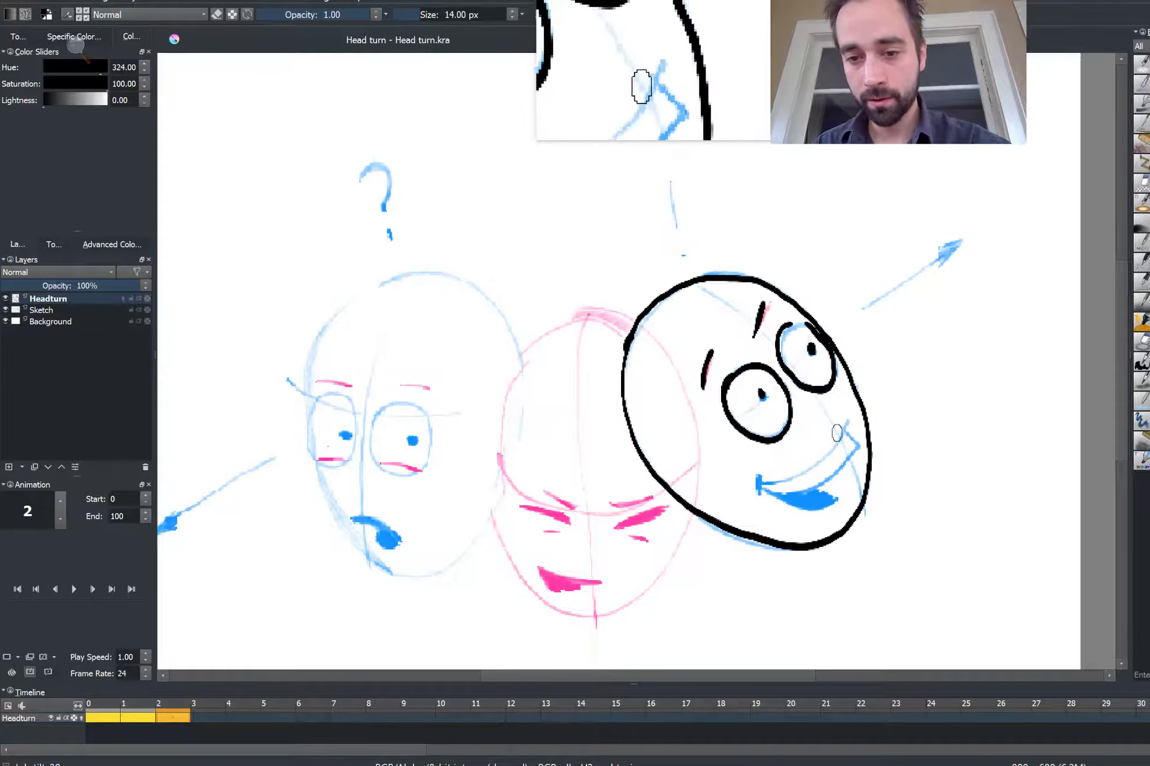
{"action": "mouse_move", "coordinate": [847, 422]}
{"action": "left_mouse_down"}
{"action": "mouse_move", "coordinate": [792, 483]}
{"action": "mouse_move", "coordinate": [759, 484]}
{"action": "mouse_move", "coordinate": [788, 490]}
{"action": "mouse_move", "coordinate": [852, 438]}
{"action": "left_mouse_up"}
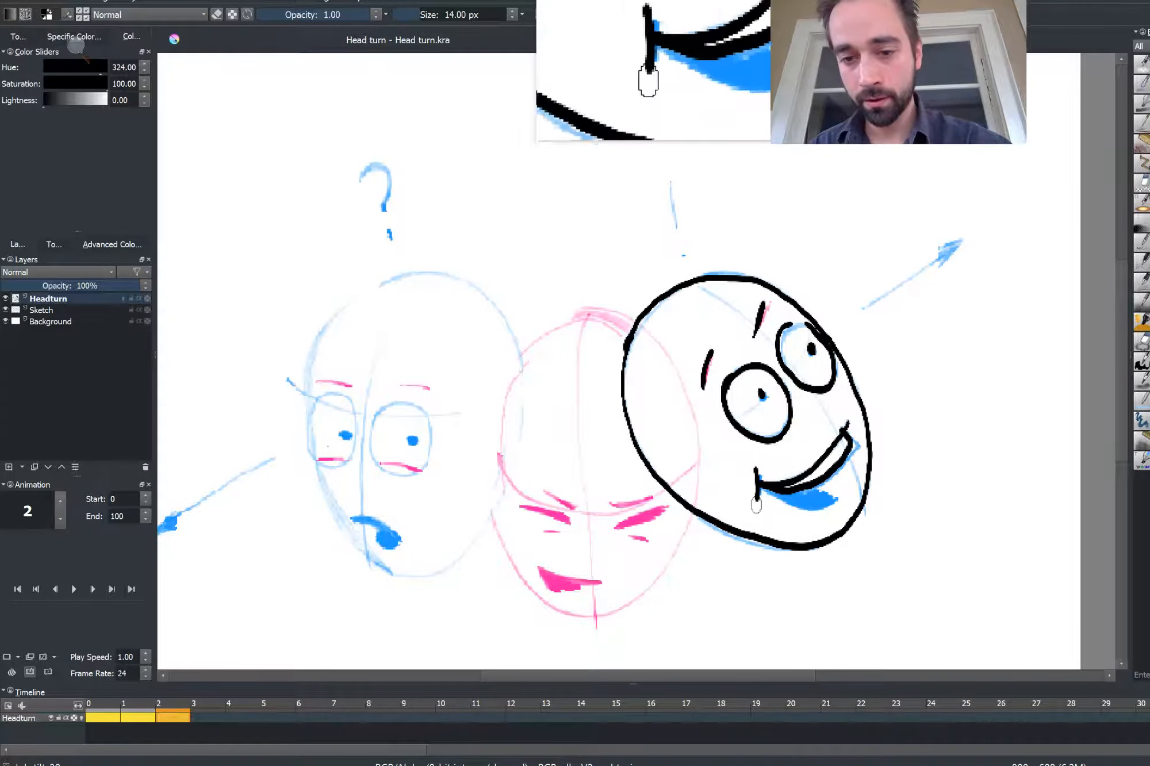
{"action": "left_click_drag", "start_coordinate": [777, 499], "coordinate": [829, 502]}
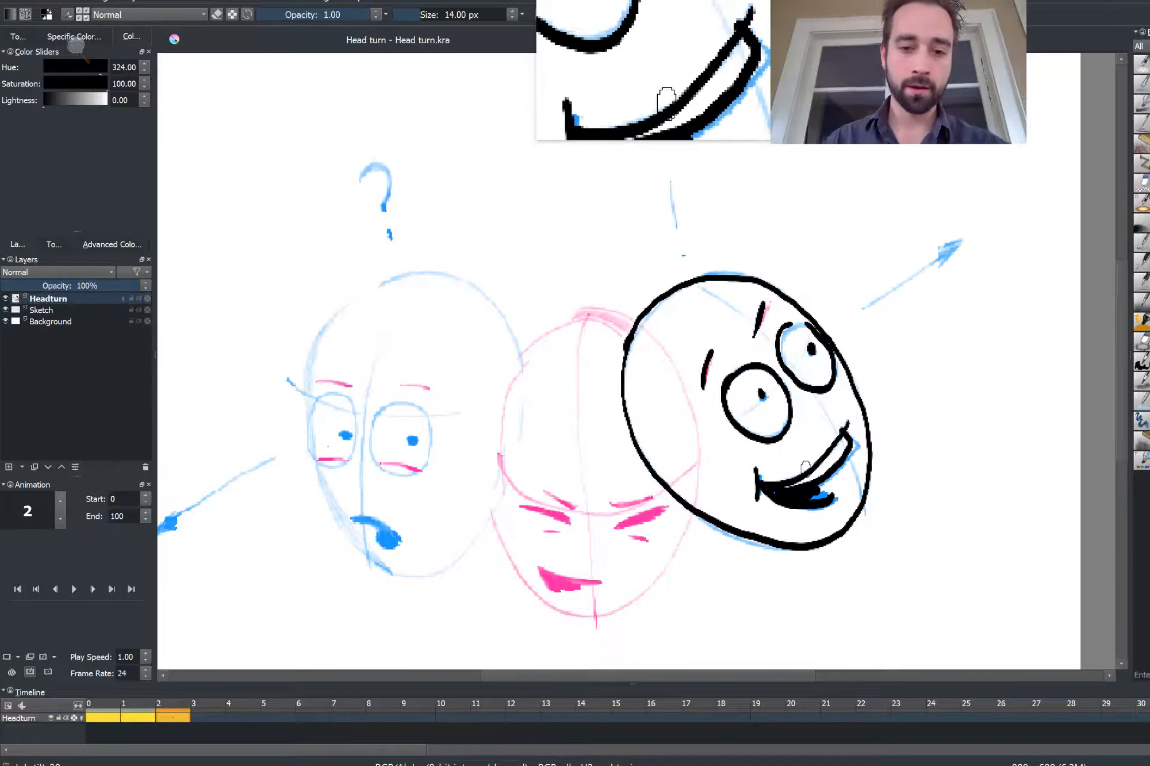
Step back and forth through the frames to review the three inked poses
{"action": "key", "text": "Left"}
{"action": "key", "text": "Left"}
{"action": "key", "text": "Right"}
{"action": "key", "text": "Right"}
{"action": "key", "text": "Right"}
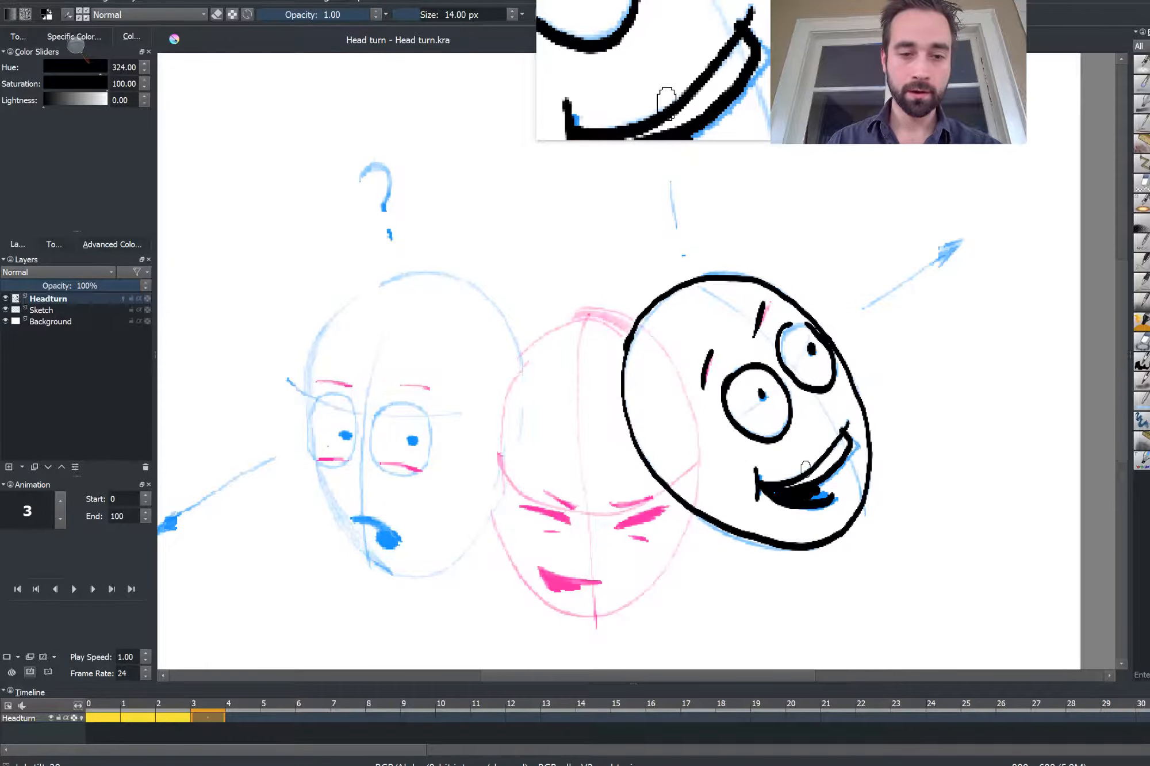
{"action": "key", "text": "Left"}
{"action": "key", "text": "Left"}
{"action": "key", "text": "Left"}
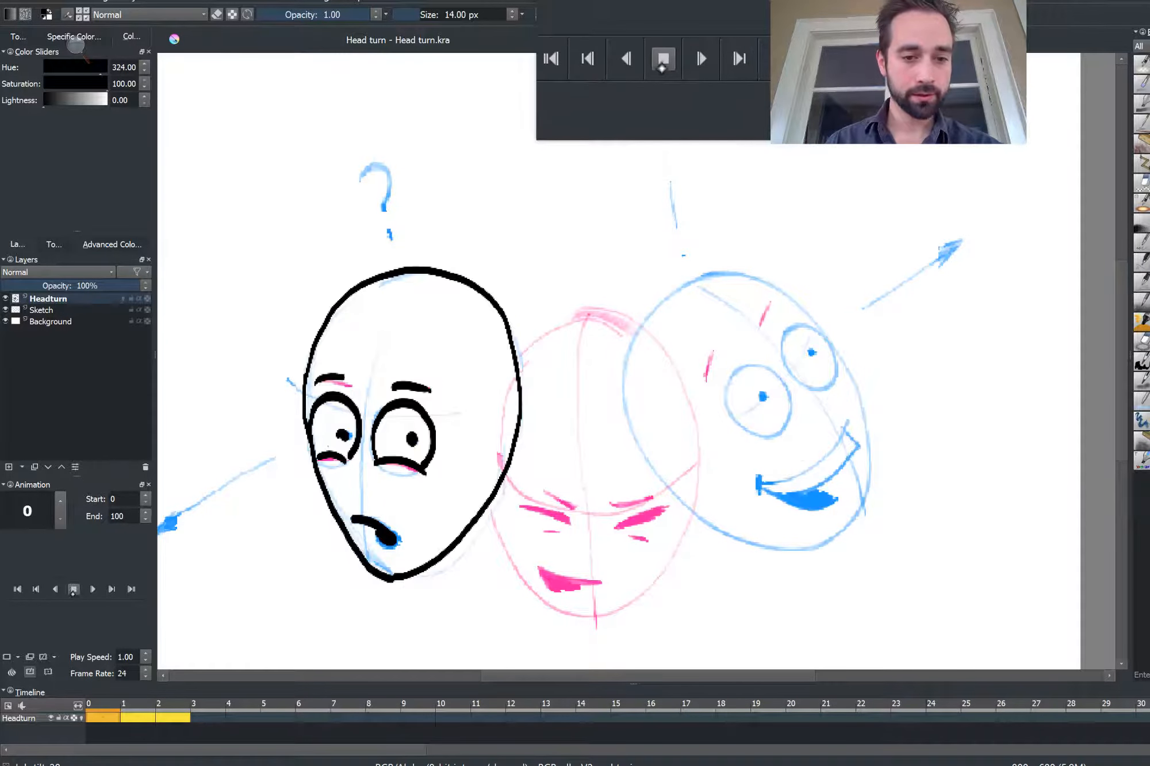
Play and stop the animation, setting the end frame to 3
{"action": "left_click", "coordinate": [73, 592]}
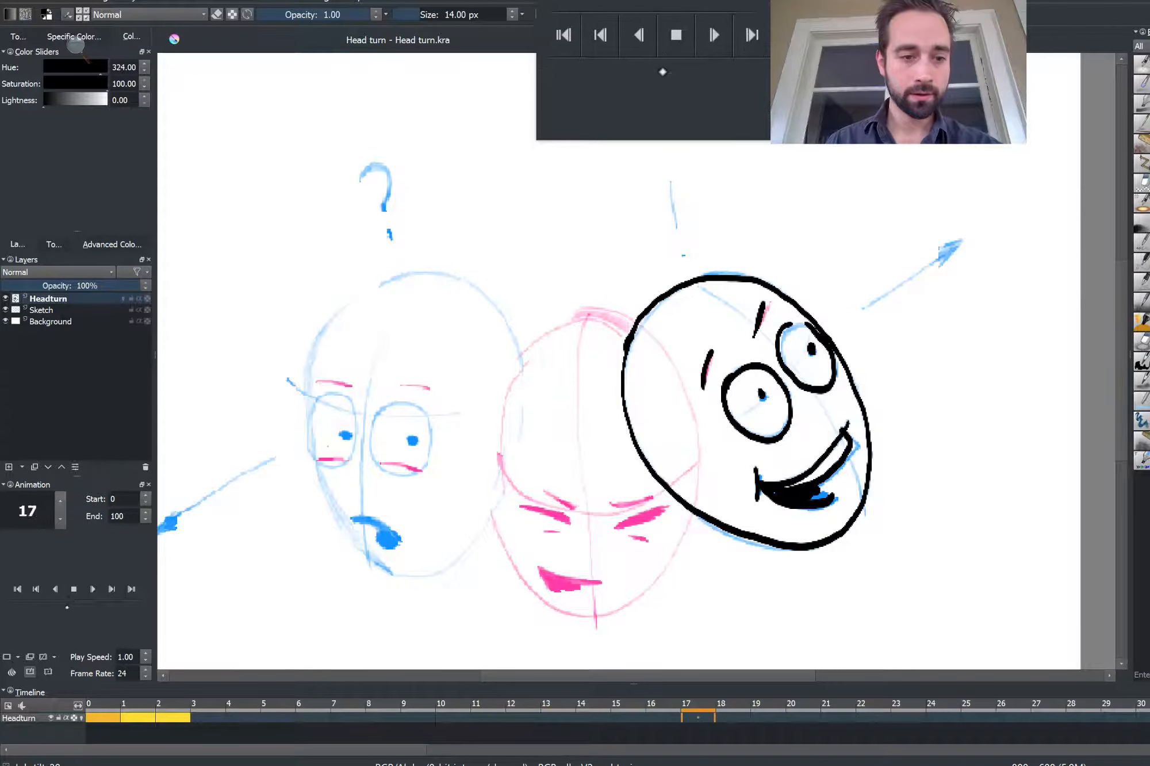
{"action": "left_click", "coordinate": [73, 589]}
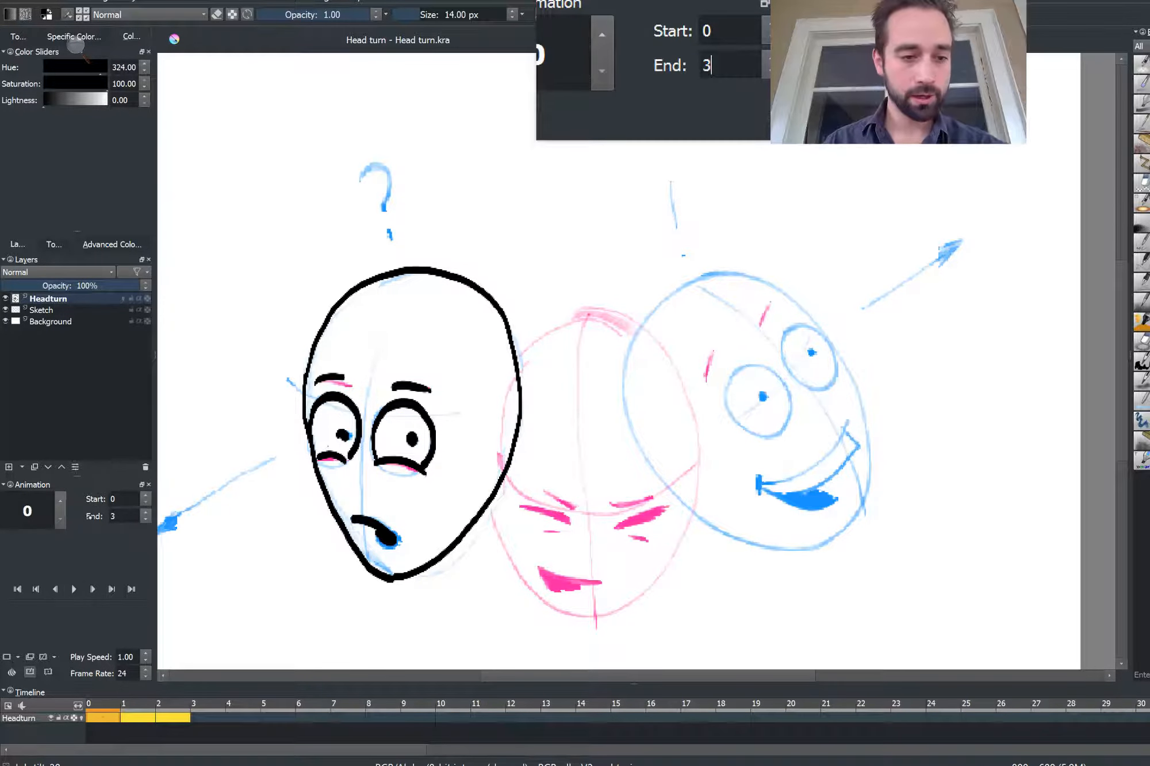
Open the onion skin settings and turn on onion skinning for the Headturn layer
{"action": "left_click", "coordinate": [12, 671]}
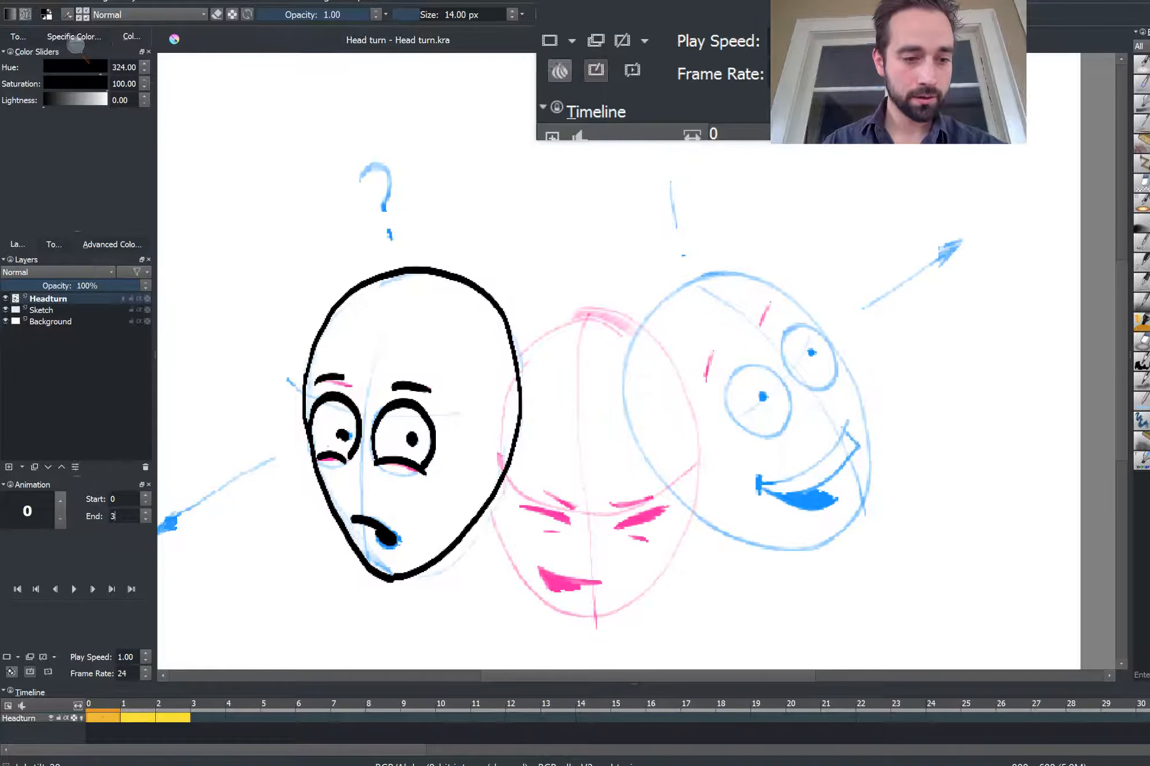
{"action": "left_click", "coordinate": [12, 671]}
{"action": "left_click", "coordinate": [12, 671]}
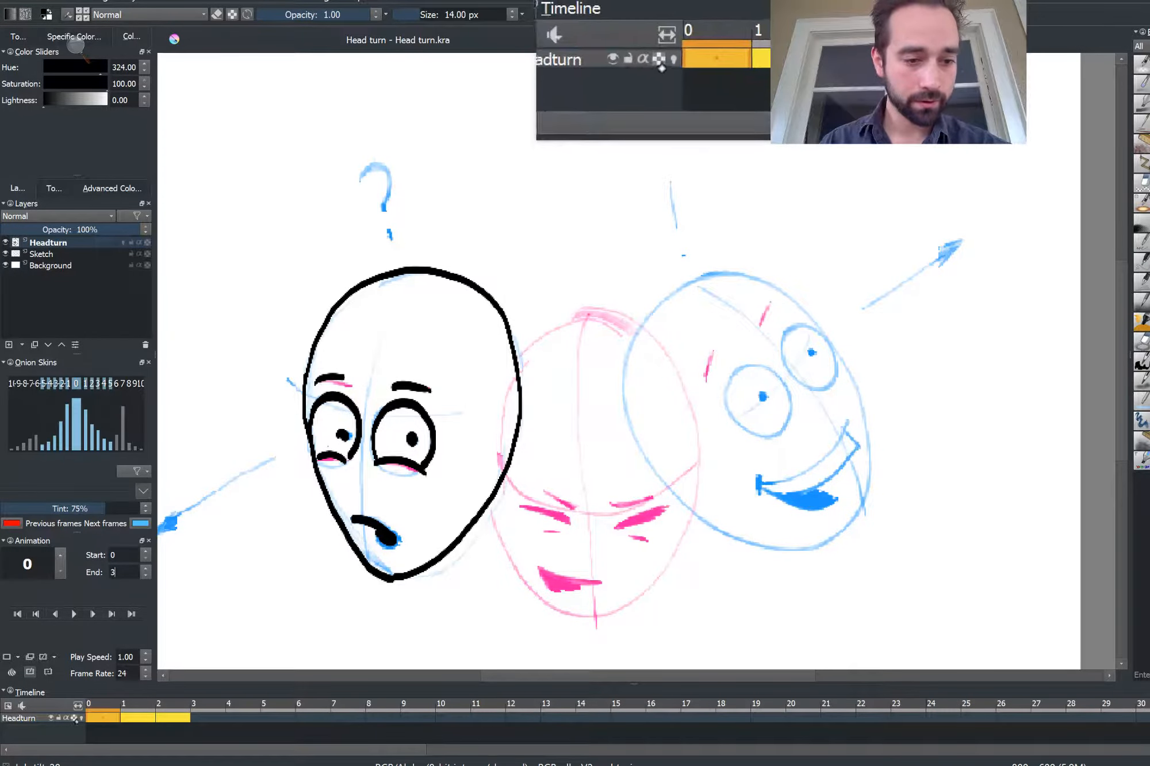
{"action": "left_click", "coordinate": [123, 243]}
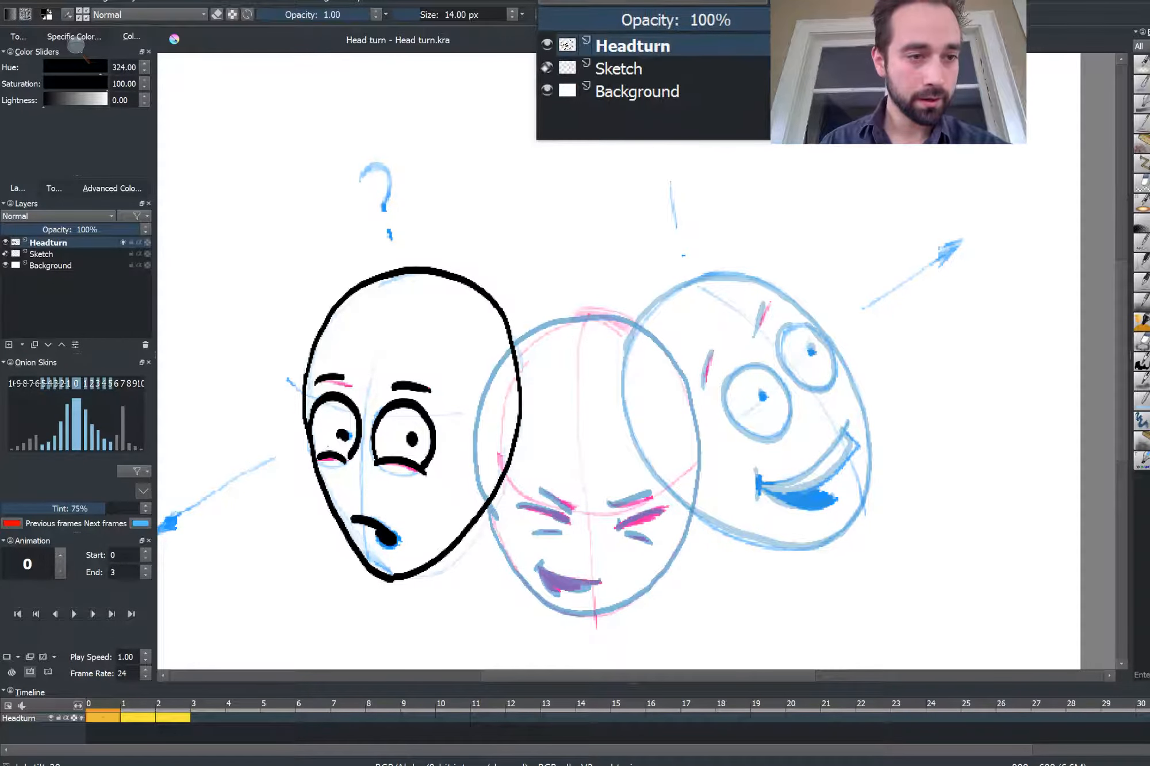
Hide the Sketch layer so only the inked frames and onion skins show
{"action": "left_click", "coordinate": [5, 254]}
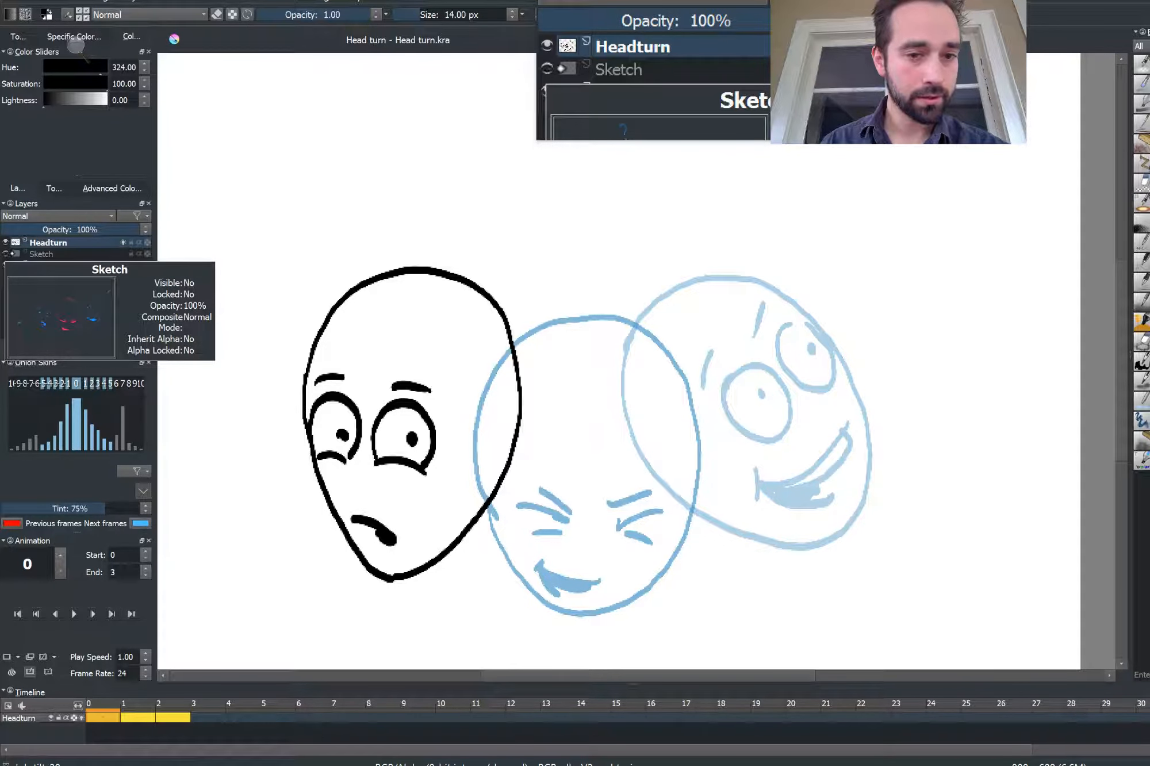
{"action": "left_click", "coordinate": [5, 265]}
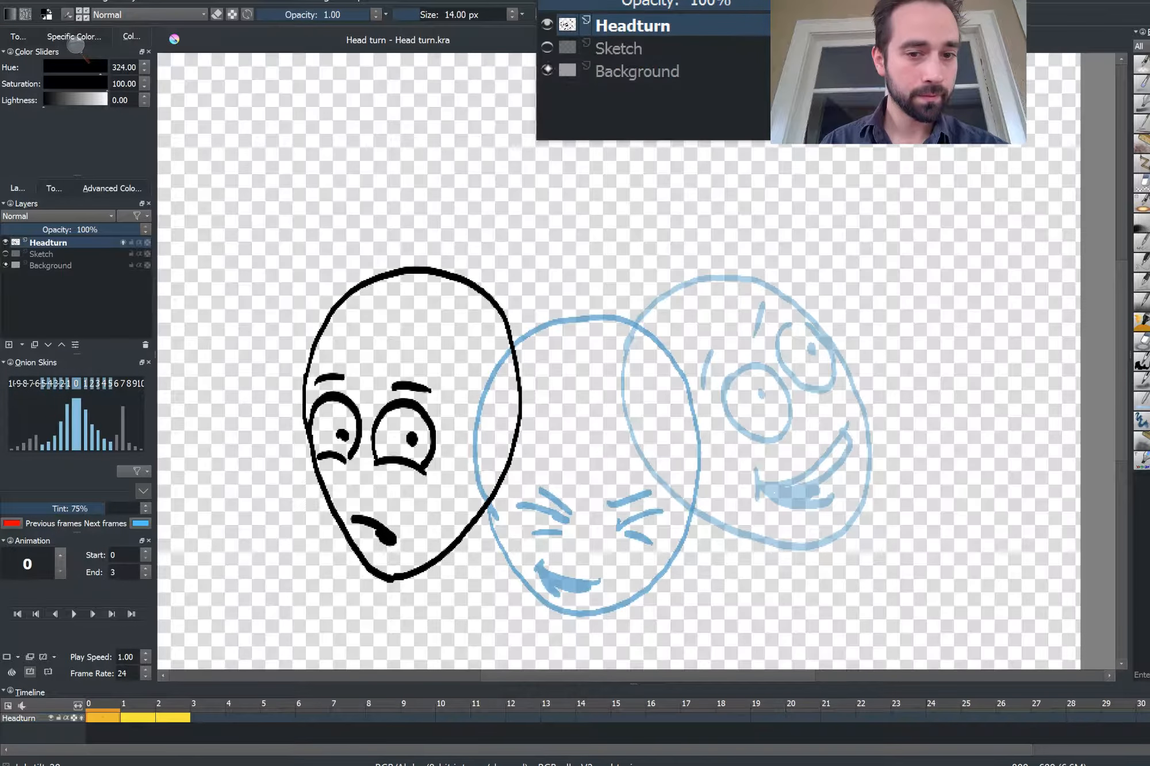
{"action": "left_click", "coordinate": [5, 265]}
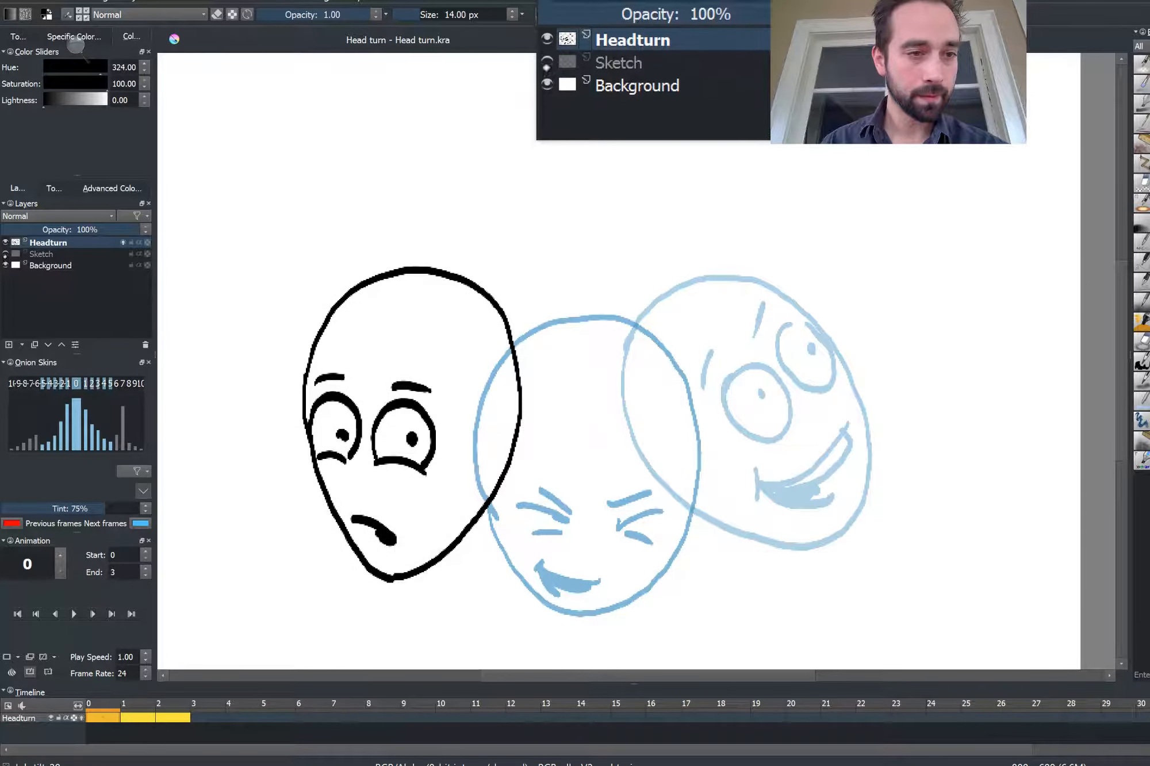
Turn off onion skinning for the Headturn layer and close the onion skin settings
{"action": "left_click", "coordinate": [5, 265]}
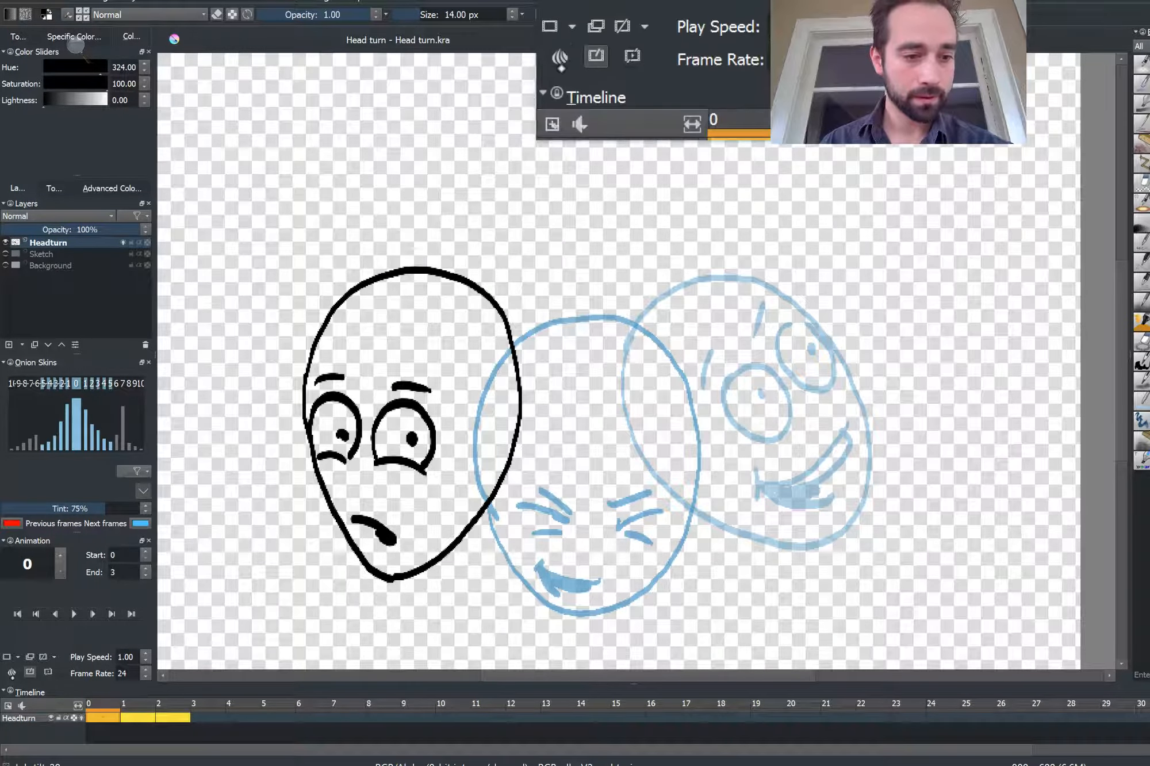
{"action": "left_click", "coordinate": [11, 671]}
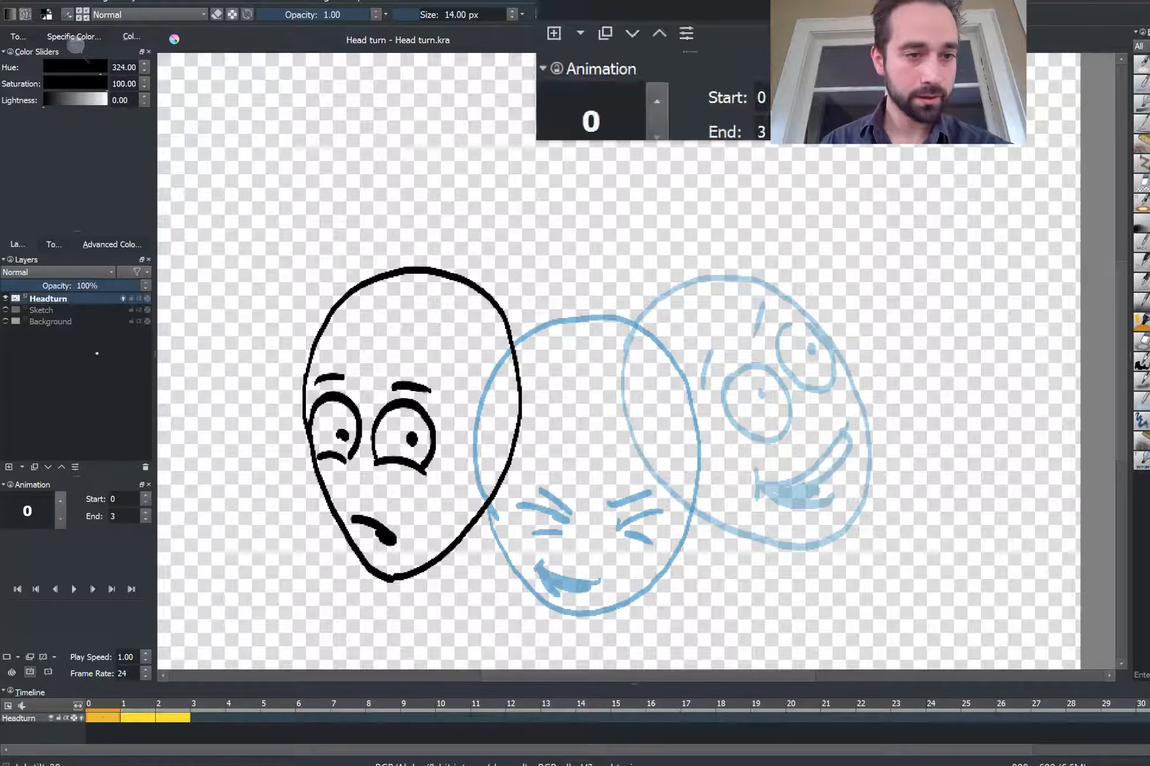
{"action": "left_click", "coordinate": [122, 298]}
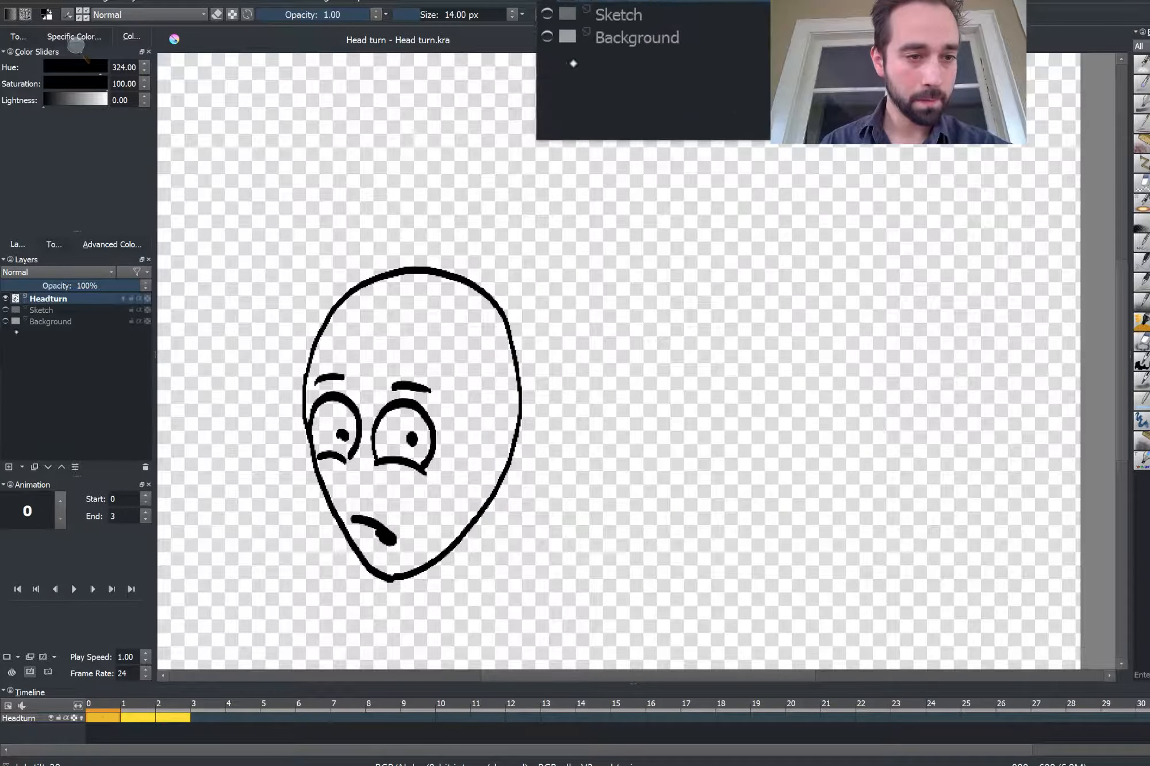
{"action": "left_click", "coordinate": [5, 319]}
Play and stop the animation a few times to review the three poses
{"action": "left_click", "coordinate": [73, 589]}
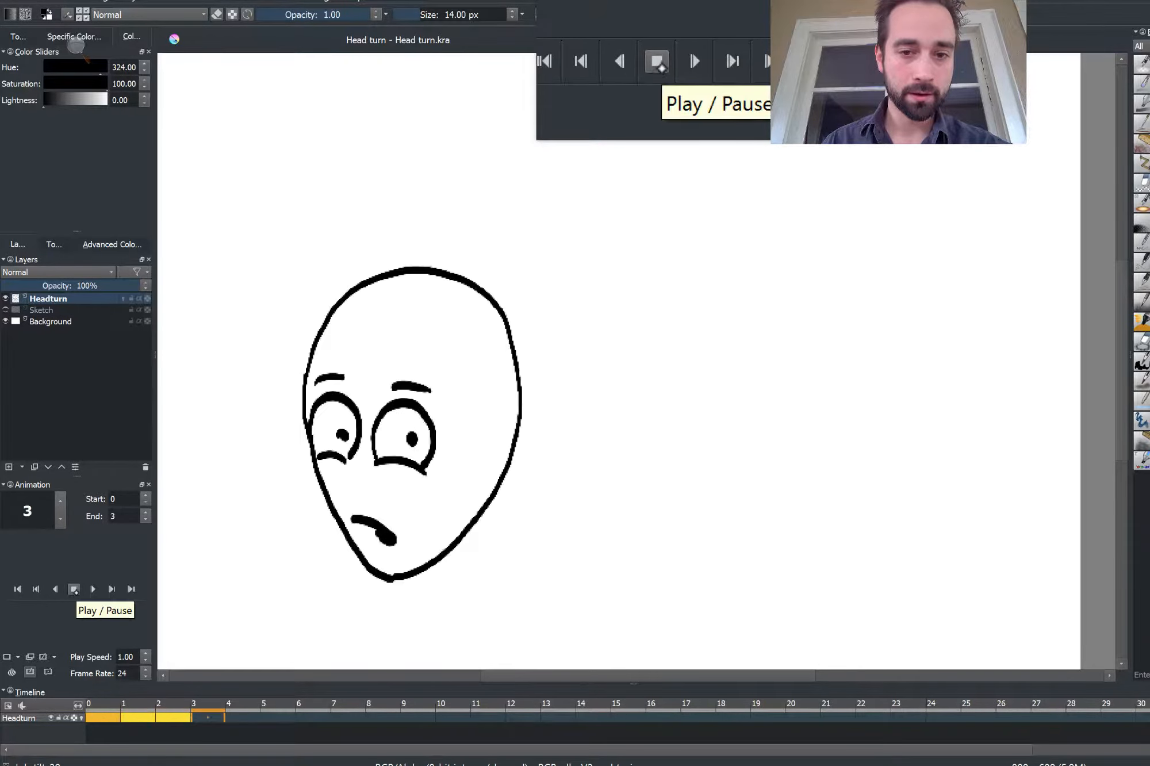
{"action": "left_click", "coordinate": [74, 588]}
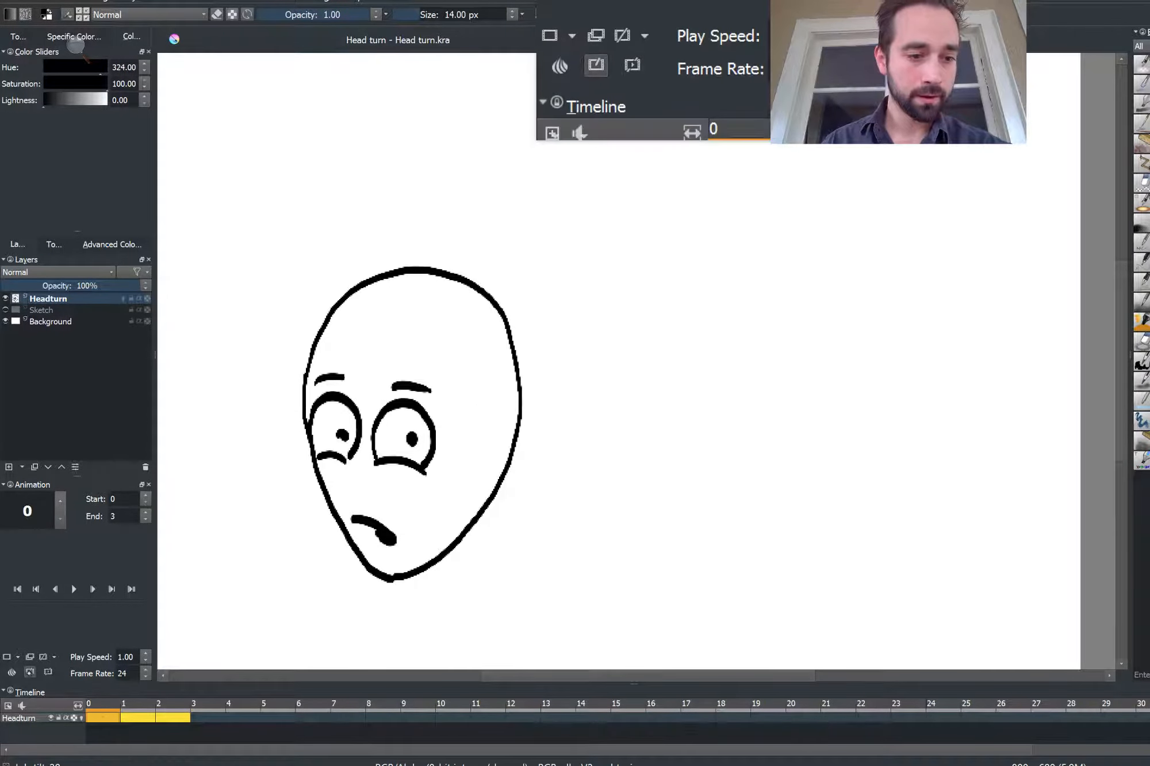
{"action": "left_click", "coordinate": [30, 672]}
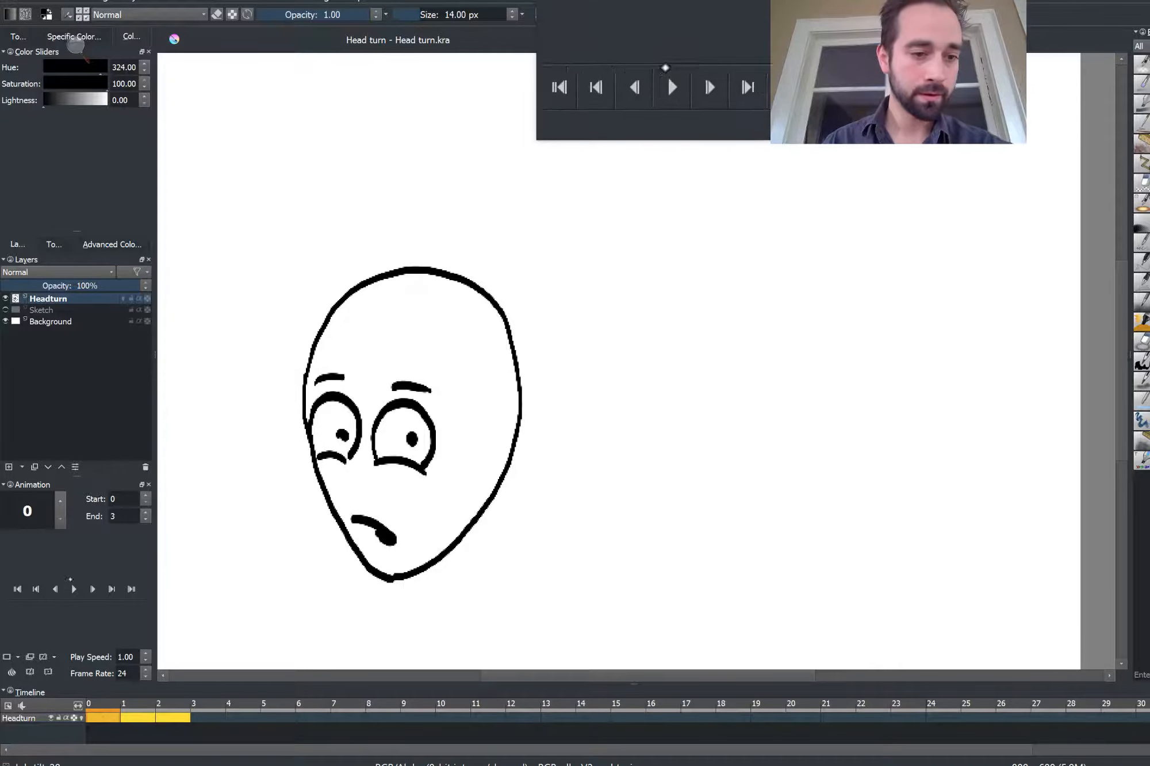
{"action": "left_click", "coordinate": [74, 588]}
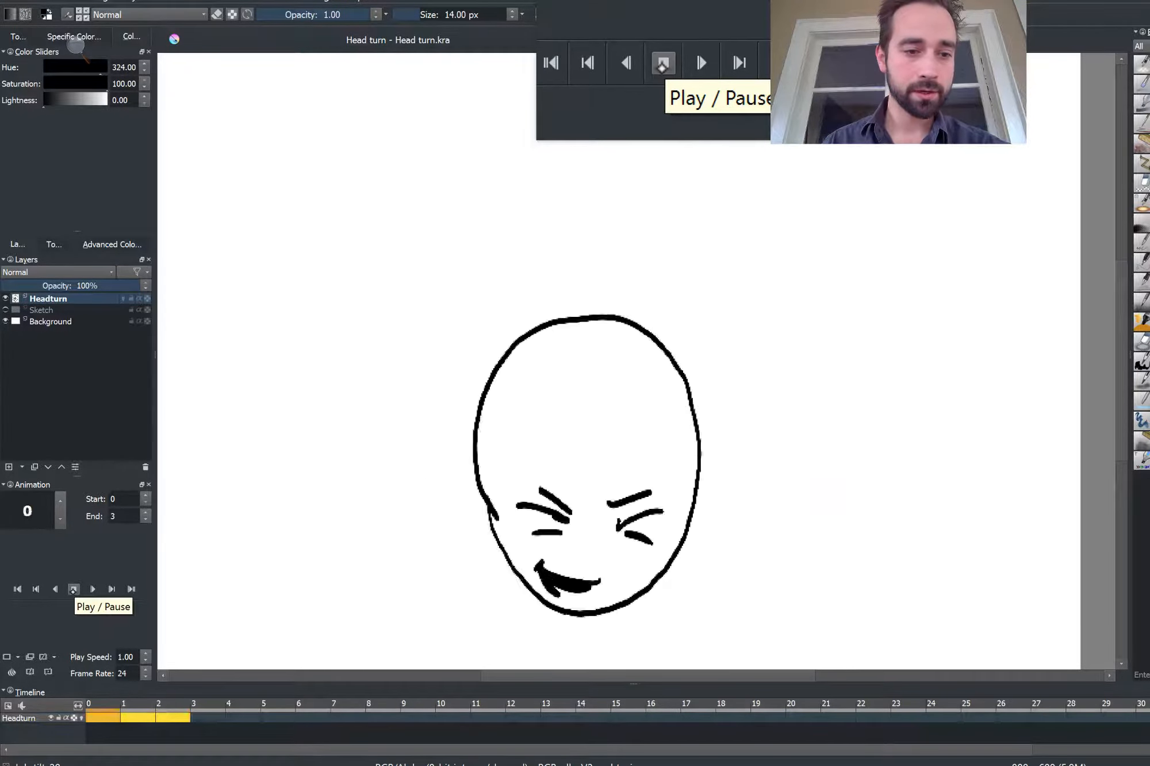
{"action": "left_click", "coordinate": [74, 588]}
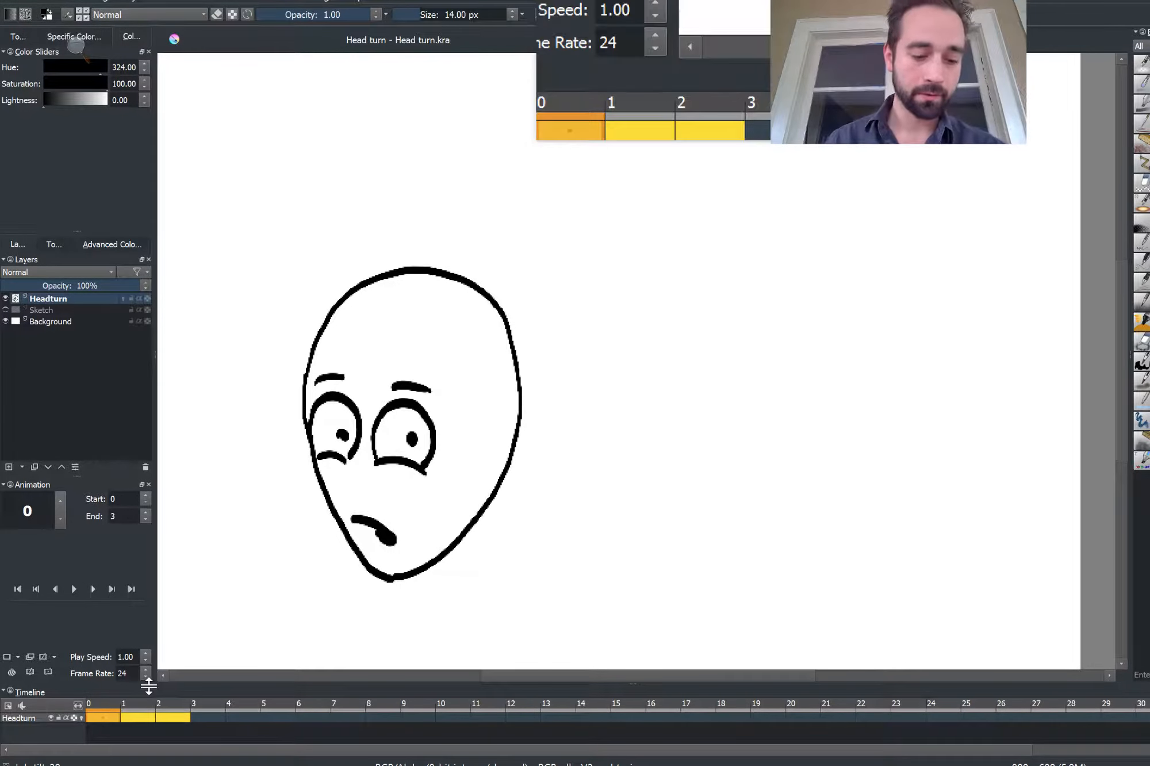
Spread the keyframes apart so the middle pose sits on frame 2 and the right pose on frame 4
{"action": "right_click", "coordinate": [137, 718]}
{"action": "left_click", "coordinate": [132, 715]}
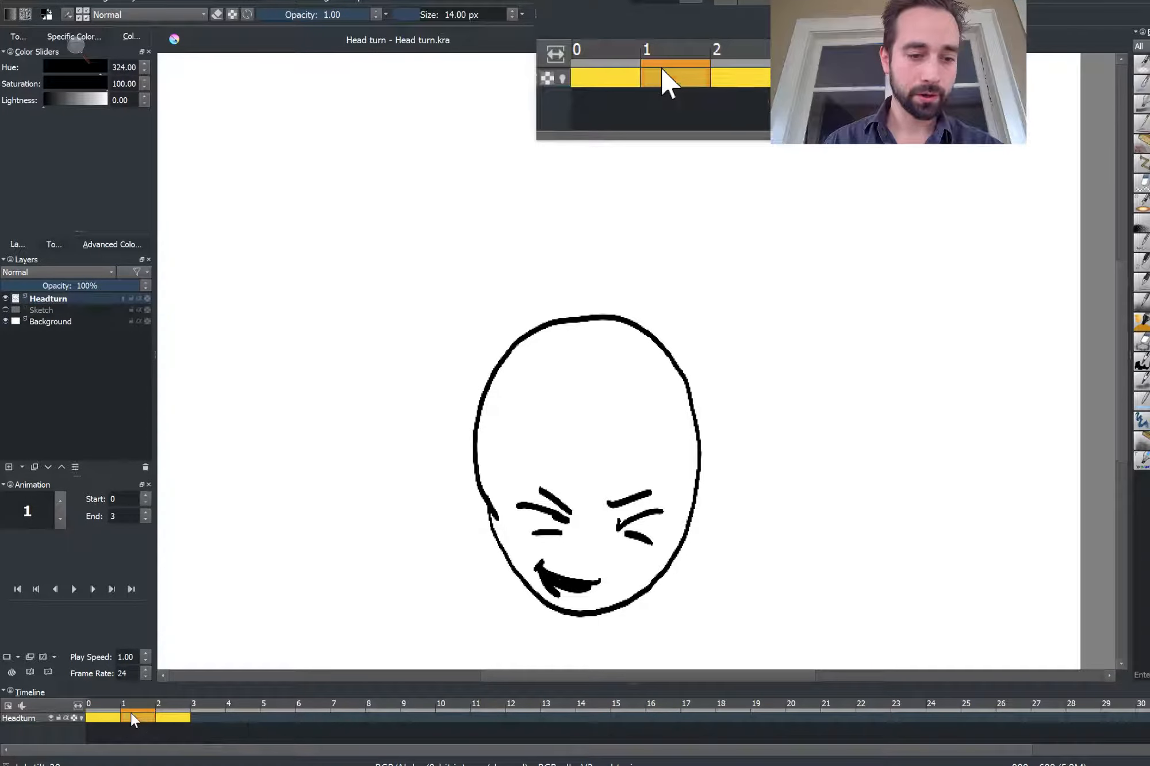
{"action": "left_click_drag", "start_coordinate": [132, 715], "coordinate": [251, 723]}
{"action": "left_click", "coordinate": [207, 717]}
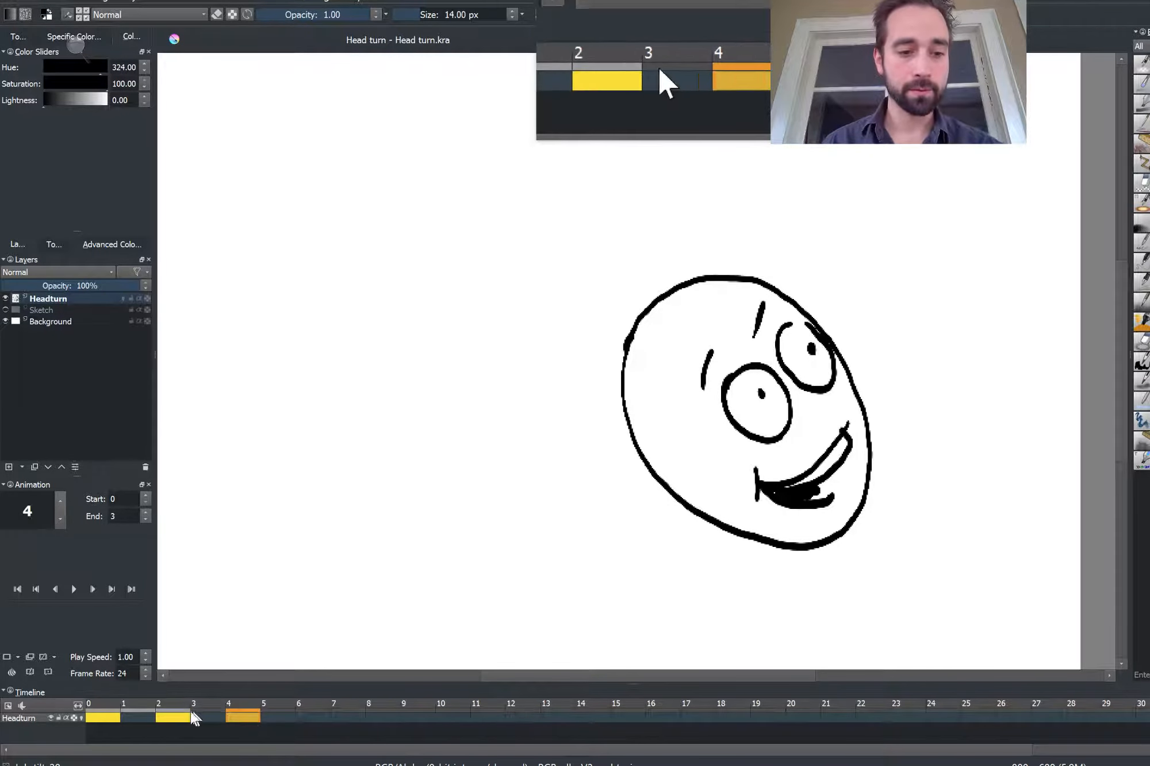
Turn onion skinning back on for the Headturn layer and limit it to one previous and one next frame
{"action": "right_click", "coordinate": [135, 703]}
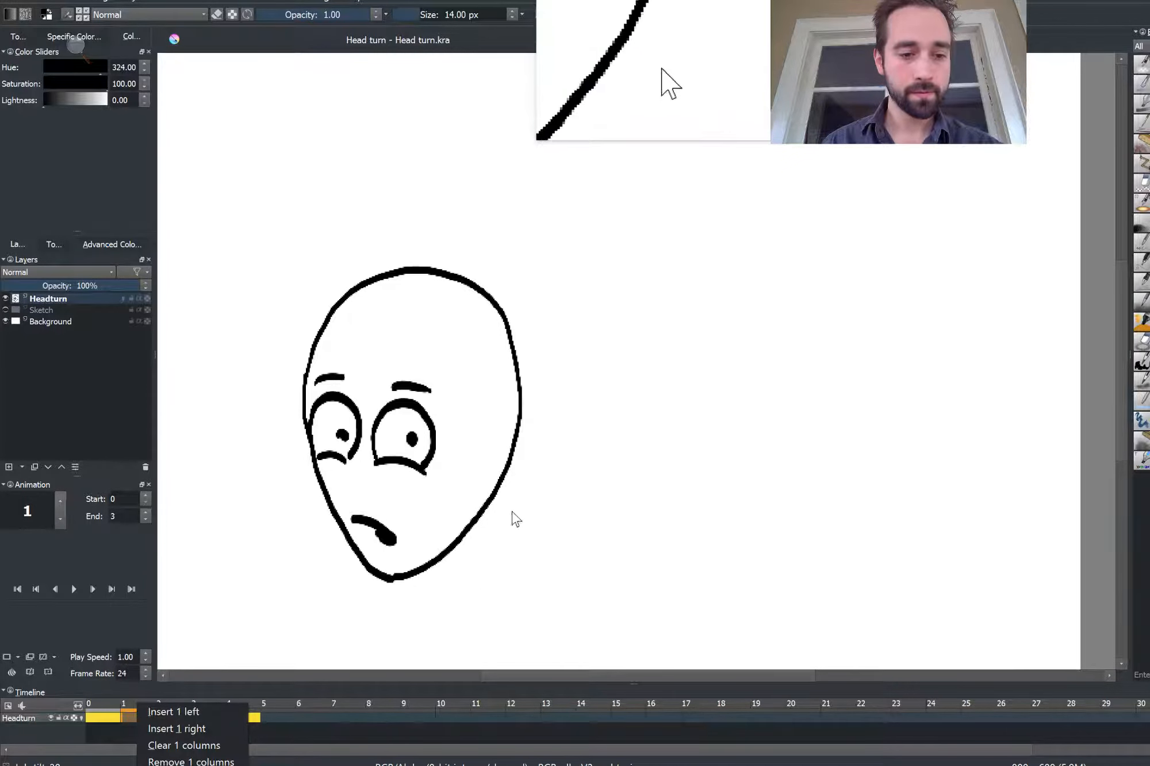
{"action": "left_click", "coordinate": [122, 298]}
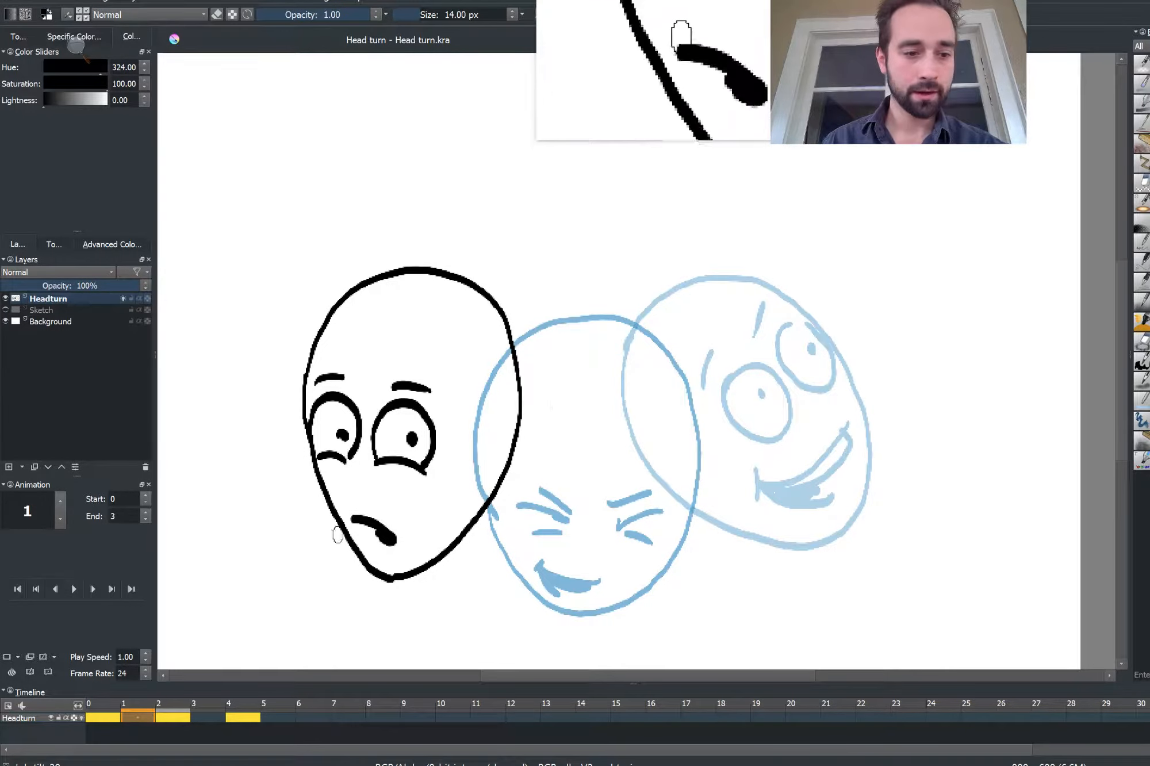
{"action": "left_click", "coordinate": [12, 672]}
{"action": "left_click", "coordinate": [12, 671]}
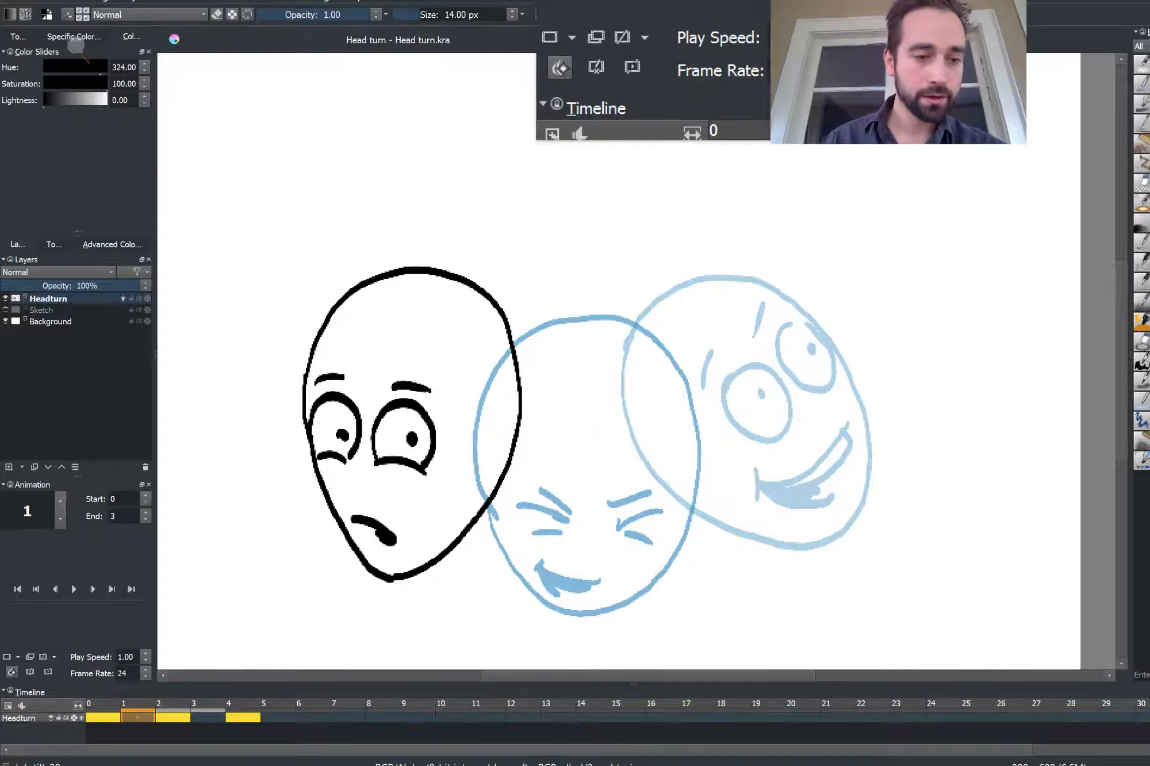
{"action": "left_click", "coordinate": [11, 671]}
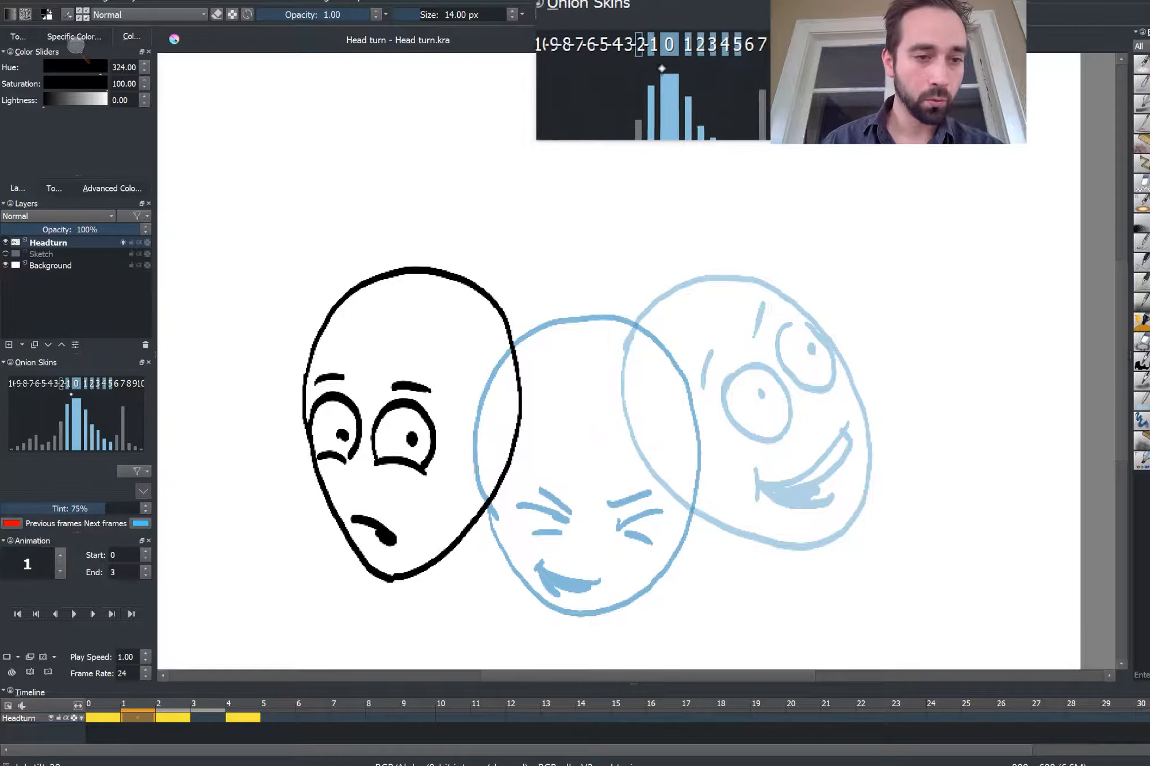
{"action": "left_click", "coordinate": [67, 383]}
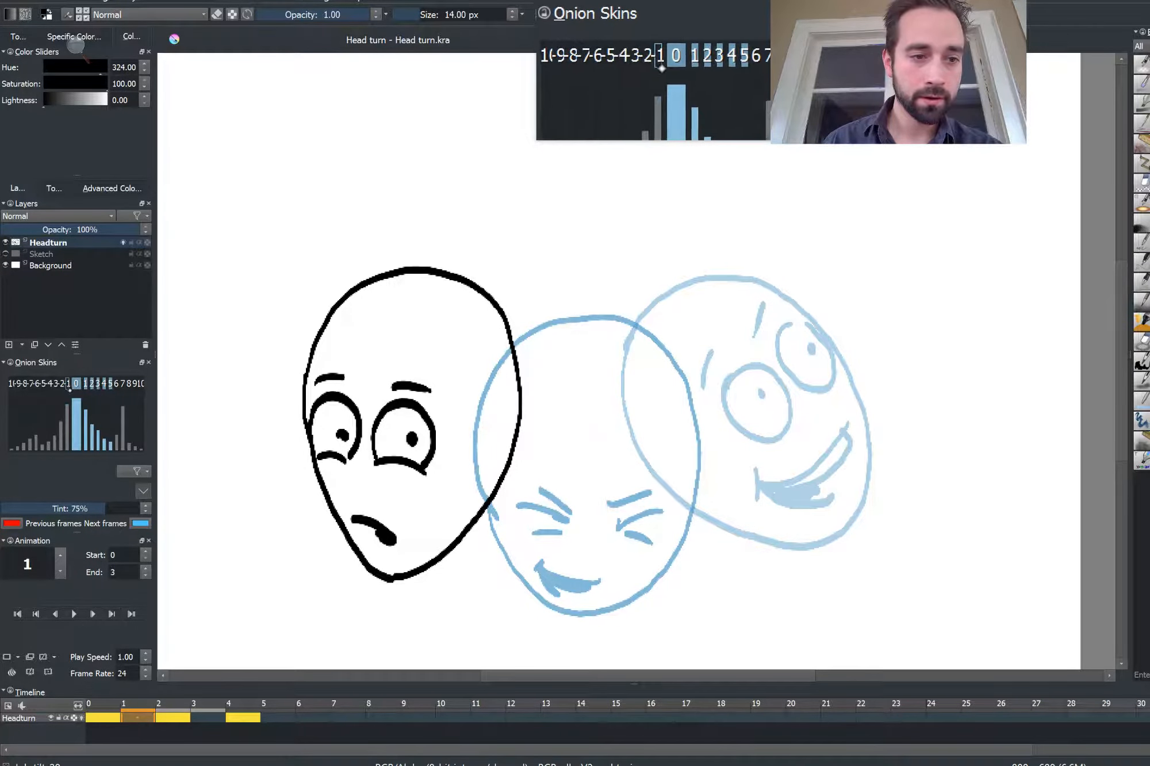
{"action": "left_click", "coordinate": [85, 383]}
{"action": "left_click", "coordinate": [91, 383]}
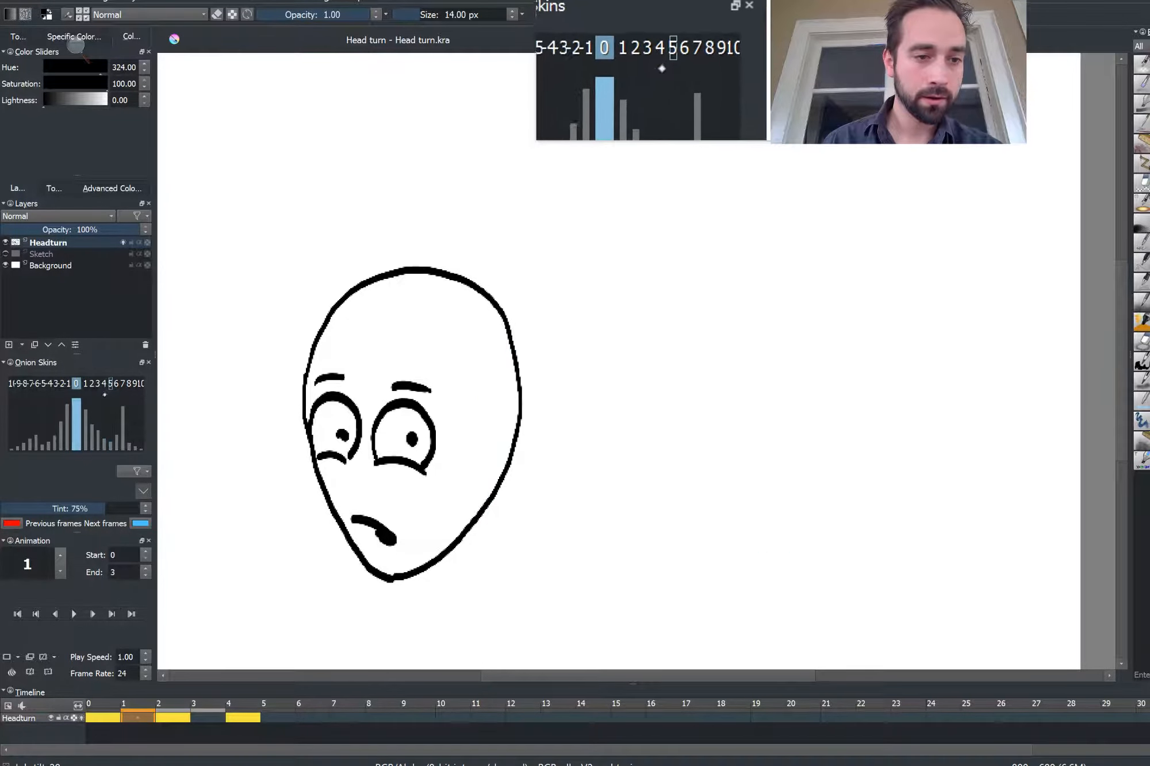
{"action": "left_click", "coordinate": [85, 383]}
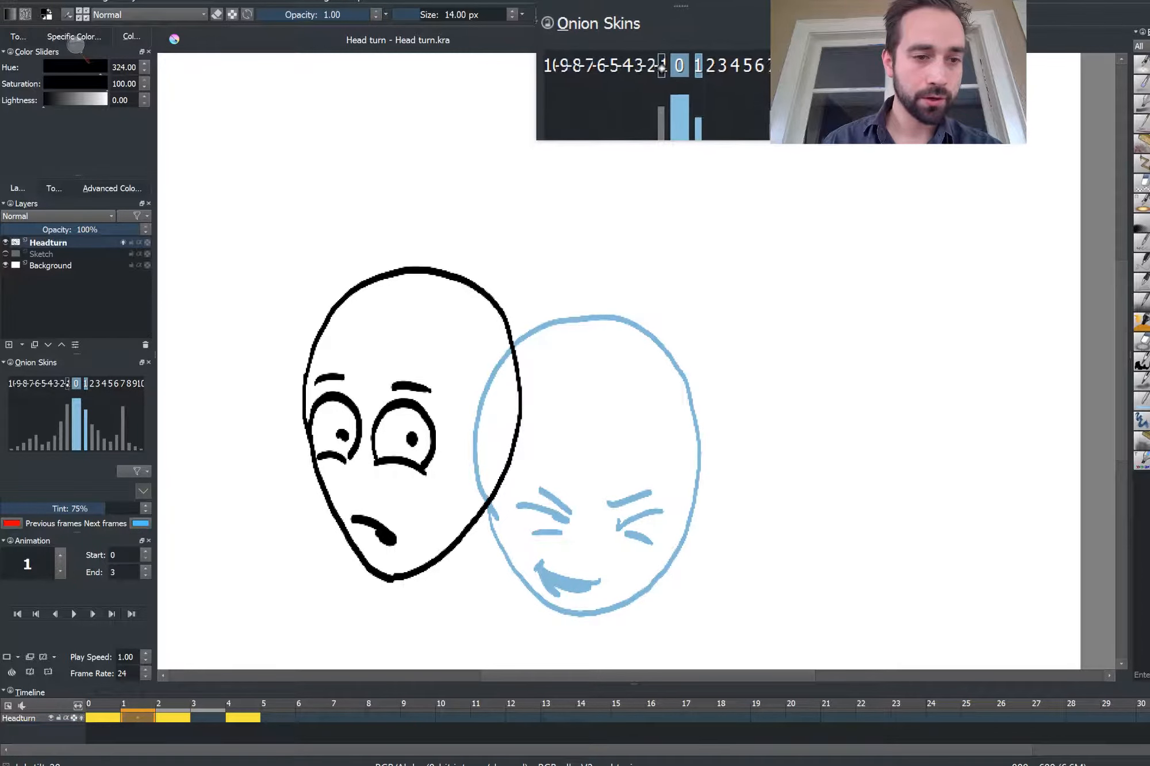
{"action": "left_click", "coordinate": [69, 384]}
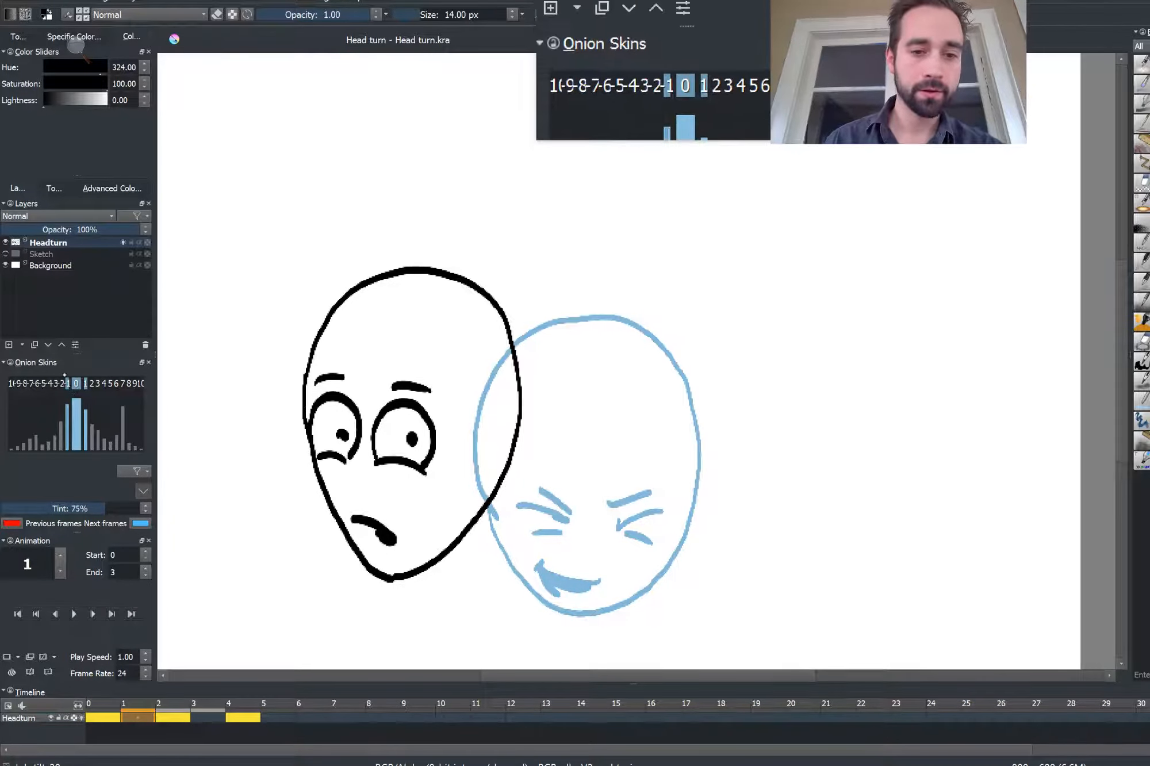
Add a blank keyframe at frame 1 and ink an in-between head with eyes, brows and mouth between the left and middle poses
{"action": "key", "text": "Insert"}
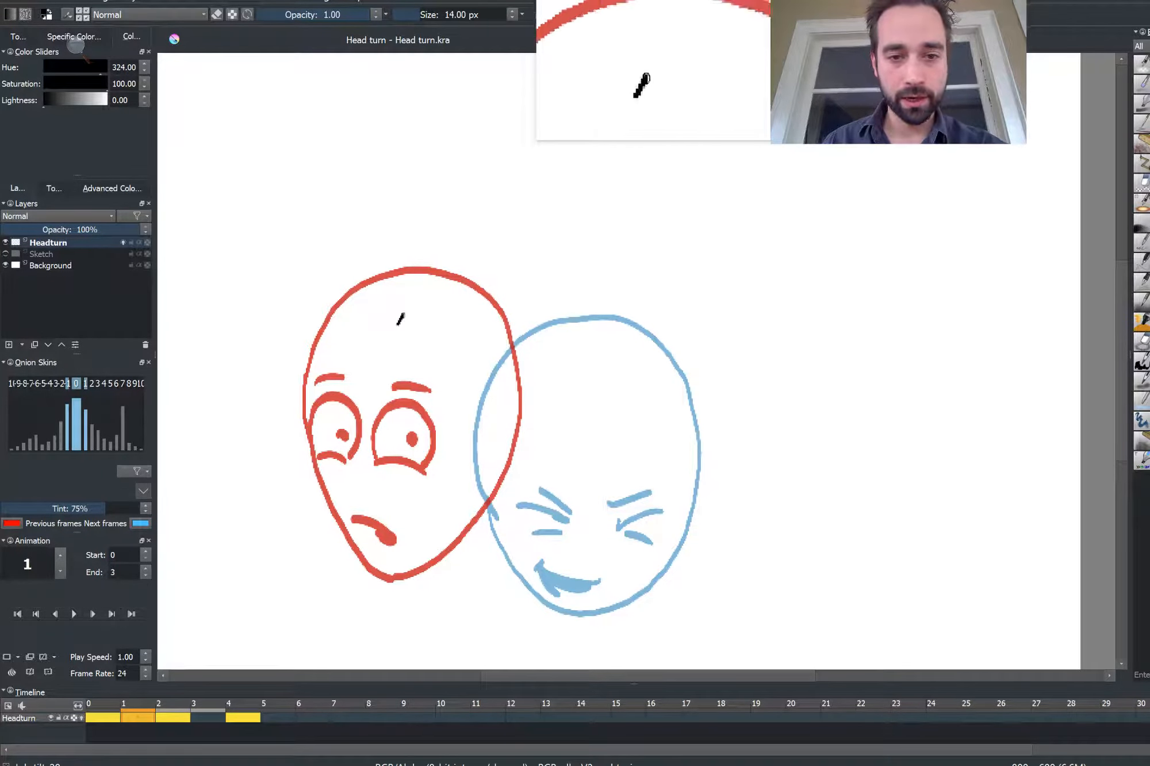
{"action": "mouse_move", "coordinate": [399, 319]}
{"action": "left_mouse_down"}
{"action": "mouse_move", "coordinate": [468, 289]}
{"action": "mouse_move", "coordinate": [554, 316]}
{"action": "mouse_move", "coordinate": [591, 383]}
{"action": "mouse_move", "coordinate": [580, 480]}
{"action": "mouse_move", "coordinate": [553, 535]}
{"action": "mouse_move", "coordinate": [499, 591]}
{"action": "mouse_move", "coordinate": [441, 579]}
{"action": "mouse_move", "coordinate": [403, 514]}
{"action": "mouse_move", "coordinate": [388, 380]}
{"action": "mouse_move", "coordinate": [423, 311]}
{"action": "left_mouse_up"}
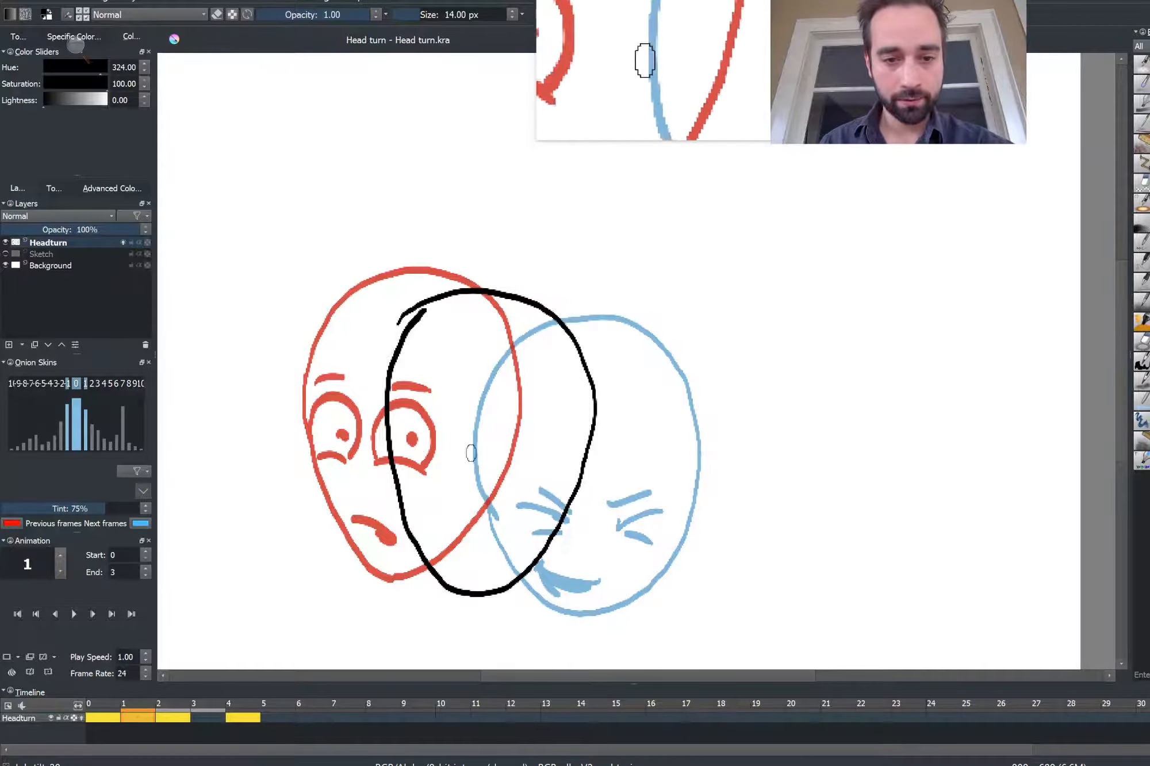
{"action": "mouse_move", "coordinate": [482, 460]}
{"action": "left_mouse_down"}
{"action": "mouse_move", "coordinate": [506, 448]}
{"action": "mouse_move", "coordinate": [531, 462]}
{"action": "mouse_move", "coordinate": [523, 510]}
{"action": "mouse_move", "coordinate": [488, 497]}
{"action": "mouse_move", "coordinate": [481, 461]}
{"action": "left_mouse_up"}
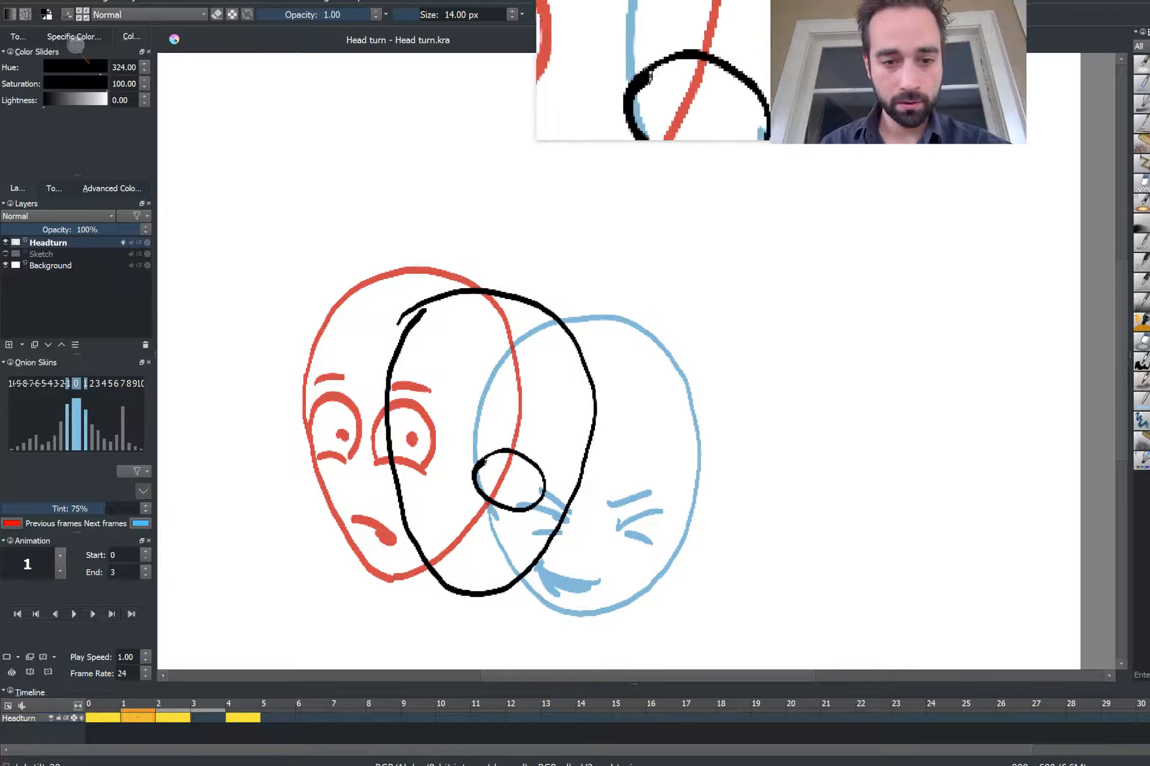
{"action": "mouse_move", "coordinate": [405, 432]}
{"action": "left_mouse_down"}
{"action": "mouse_move", "coordinate": [457, 477]}
{"action": "mouse_move", "coordinate": [426, 481]}
{"action": "mouse_move", "coordinate": [402, 456]}
{"action": "mouse_move", "coordinate": [403, 438]}
{"action": "mouse_move", "coordinate": [526, 479]}
{"action": "mouse_move", "coordinate": [443, 457]}
{"action": "left_mouse_up"}
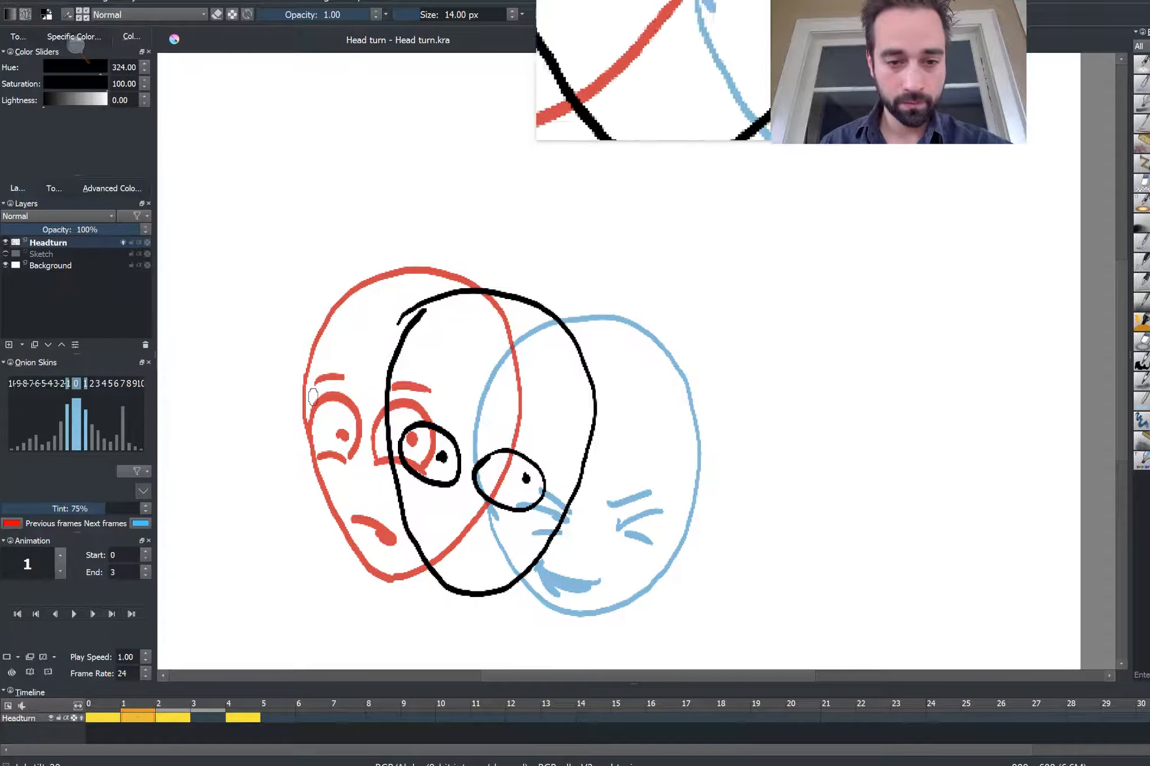
{"action": "mouse_move", "coordinate": [441, 536]}
{"action": "left_mouse_down"}
{"action": "mouse_move", "coordinate": [489, 557]}
{"action": "mouse_move", "coordinate": [469, 553]}
{"action": "left_mouse_up"}
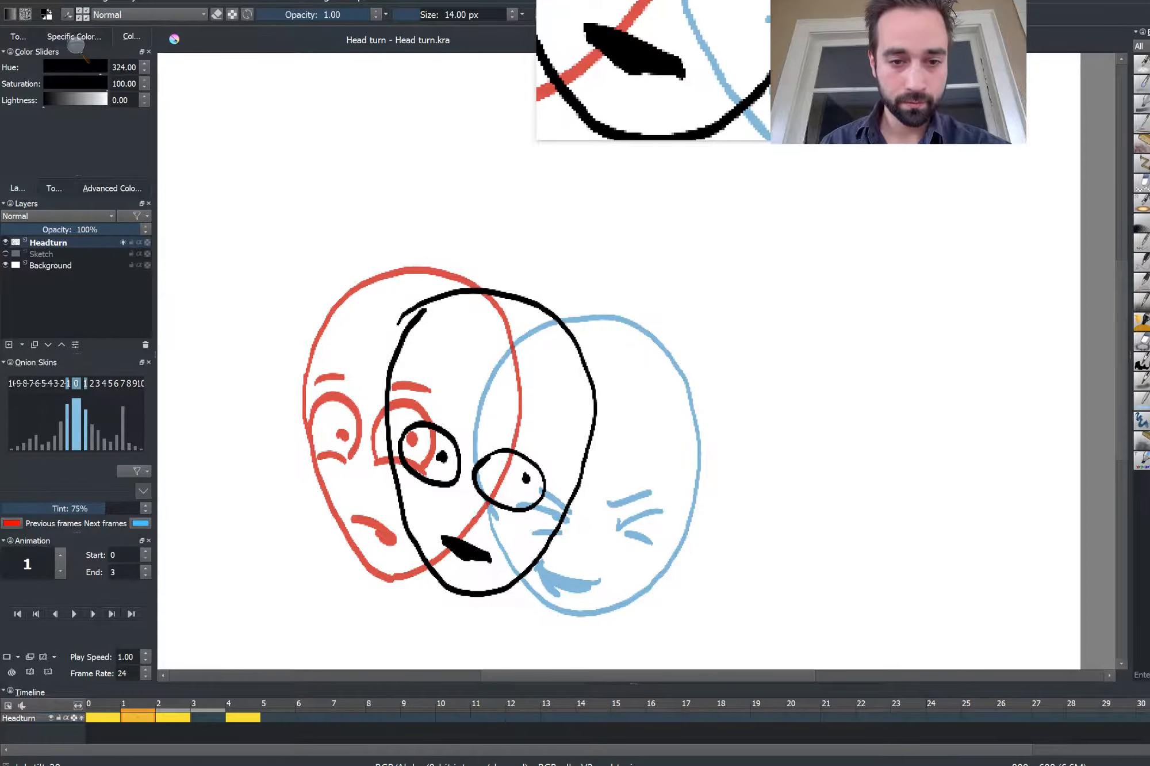
{"action": "left_click_drag", "start_coordinate": [508, 428], "coordinate": [538, 447]}
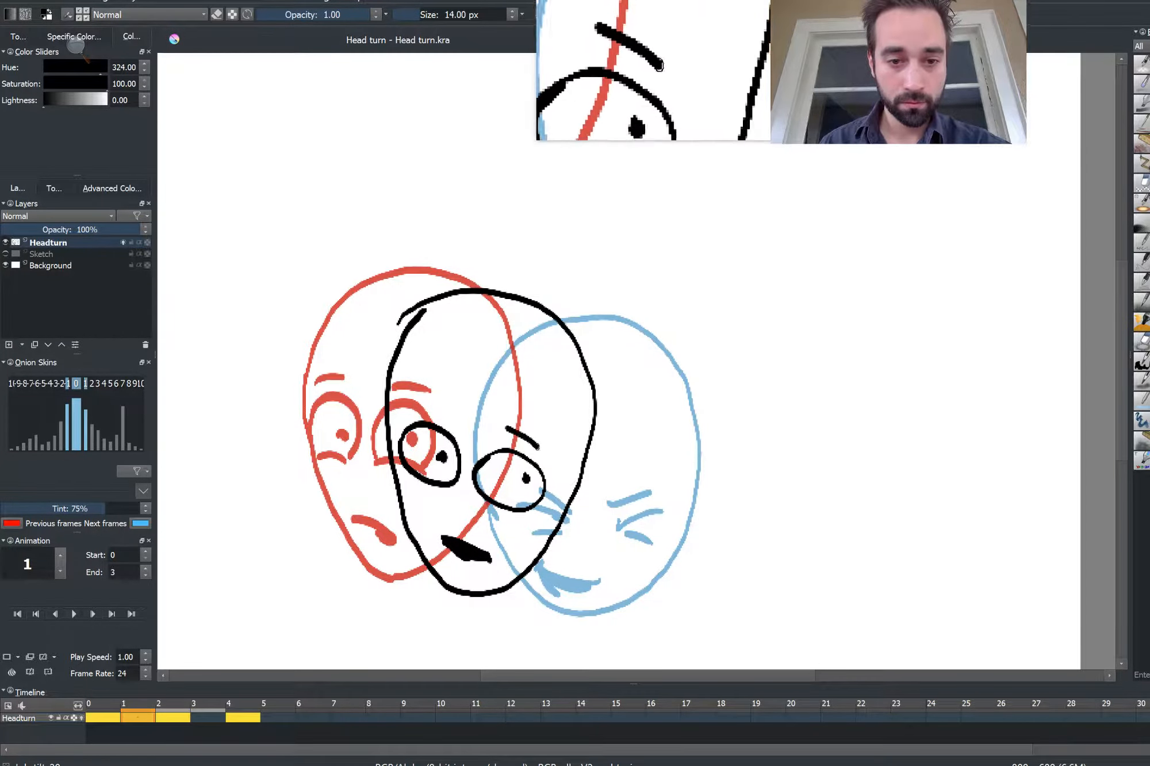
{"action": "left_click_drag", "start_coordinate": [437, 410], "coordinate": [463, 420]}
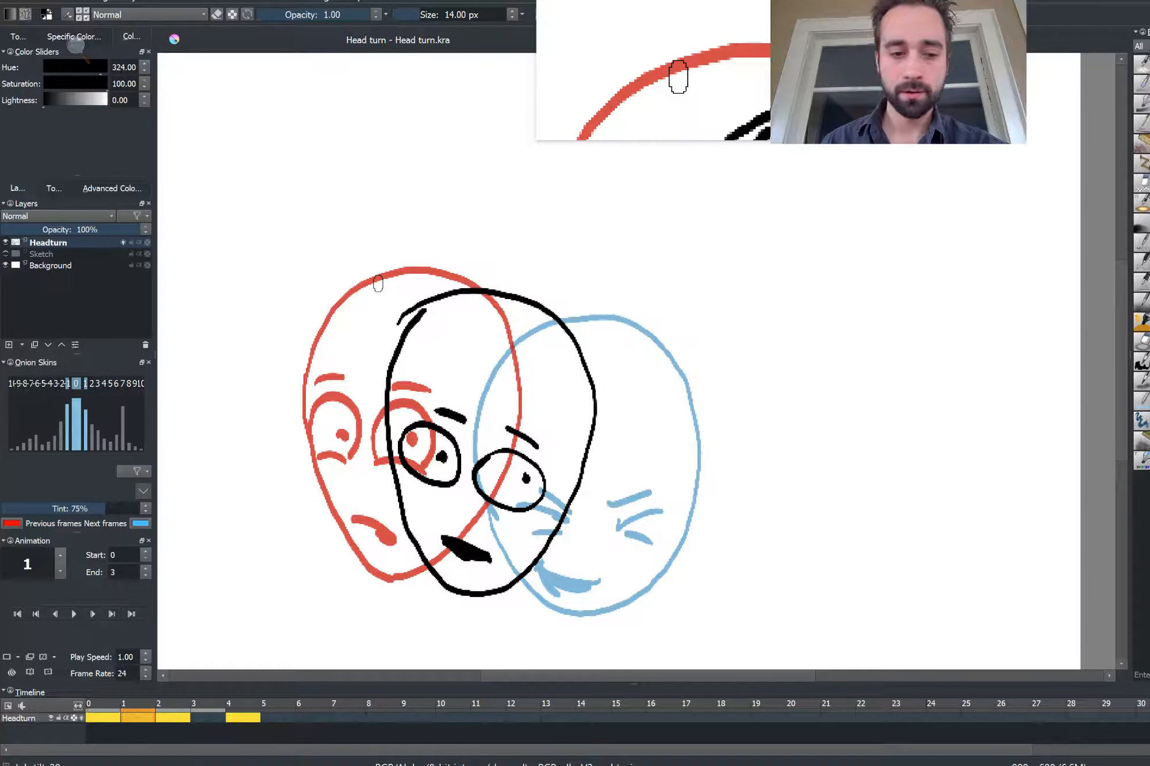
Add a blank keyframe at frame 3 and ink an in-between head with eyes, brows and smiling mouth between the middle and right poses
{"action": "key", "text": "Right"}
{"action": "key", "text": "Right"}
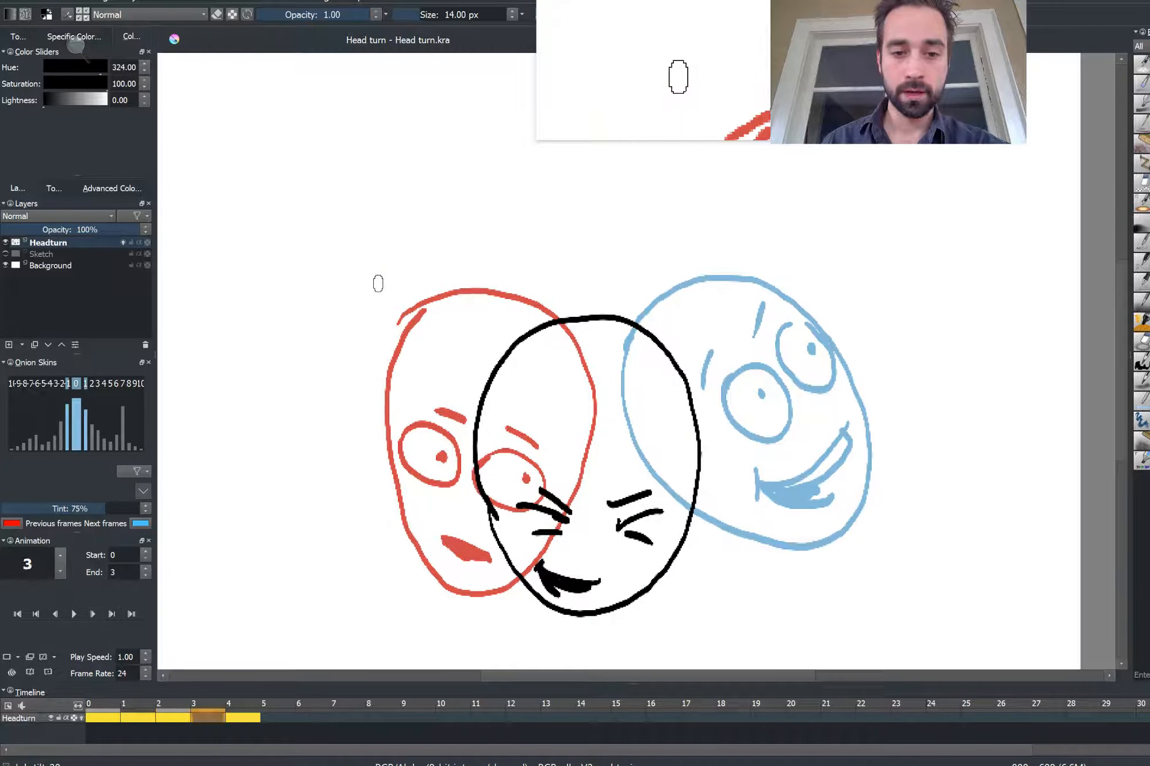
{"action": "key", "text": "Delete"}
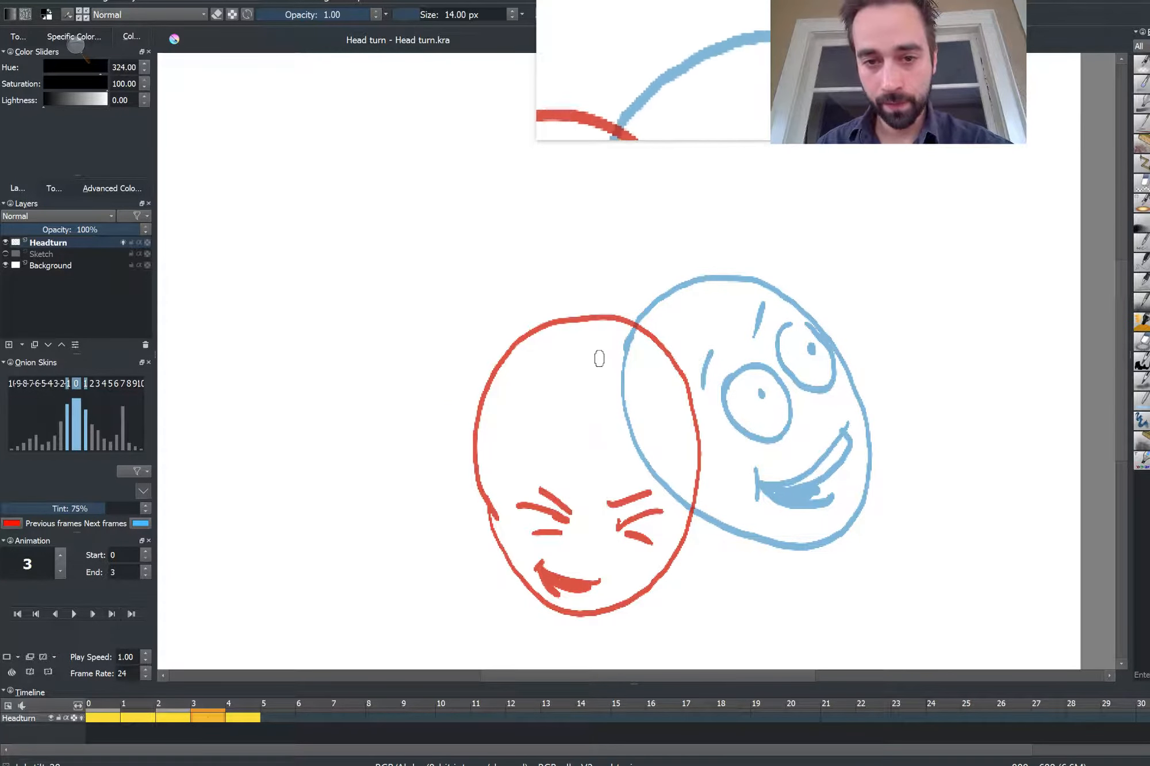
{"action": "mouse_move", "coordinate": [593, 320]}
{"action": "left_mouse_down"}
{"action": "mouse_move", "coordinate": [563, 395]}
{"action": "mouse_move", "coordinate": [577, 470]}
{"action": "mouse_move", "coordinate": [605, 534]}
{"action": "mouse_move", "coordinate": [644, 576]}
{"action": "mouse_move", "coordinate": [704, 583]}
{"action": "mouse_move", "coordinate": [752, 547]}
{"action": "mouse_move", "coordinate": [763, 419]}
{"action": "mouse_move", "coordinate": [749, 354]}
{"action": "mouse_move", "coordinate": [707, 308]}
{"action": "mouse_move", "coordinate": [641, 294]}
{"action": "left_mouse_up"}
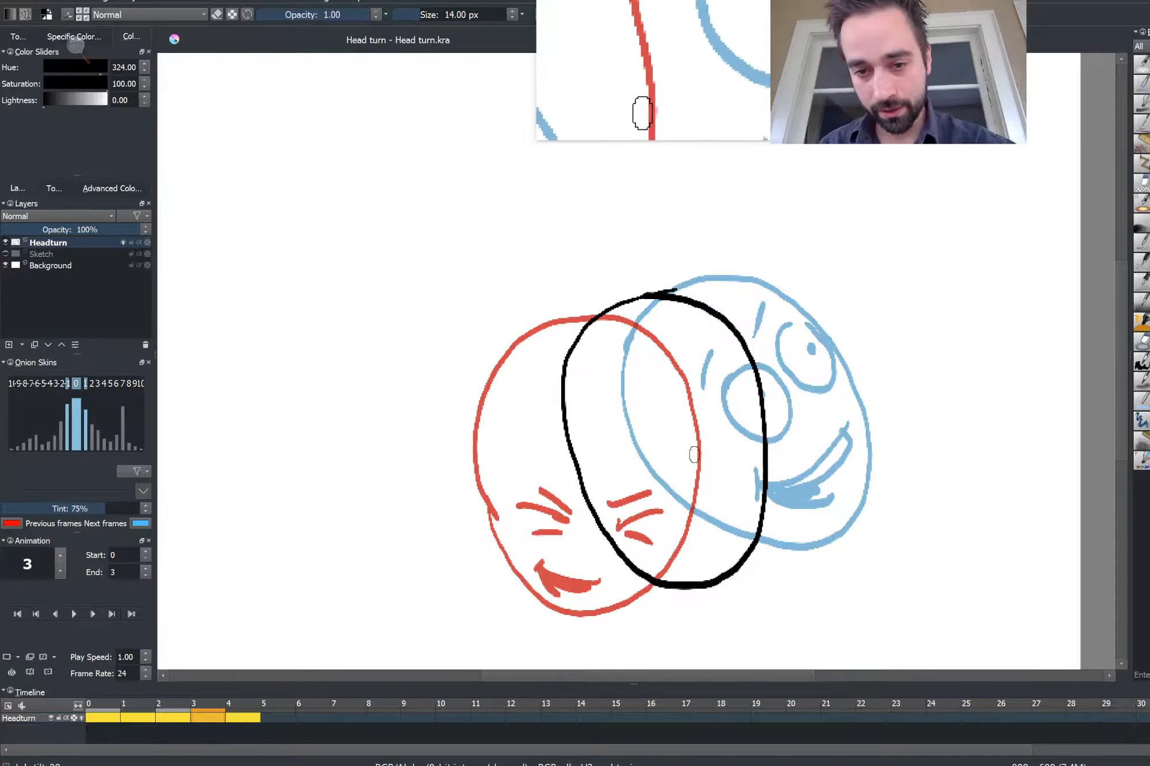
{"action": "mouse_move", "coordinate": [699, 457]}
{"action": "left_mouse_down"}
{"action": "mouse_move", "coordinate": [690, 412]}
{"action": "mouse_move", "coordinate": [708, 399]}
{"action": "mouse_move", "coordinate": [723, 404]}
{"action": "mouse_move", "coordinate": [742, 443]}
{"action": "mouse_move", "coordinate": [721, 447]}
{"action": "mouse_move", "coordinate": [743, 442]}
{"action": "left_mouse_up"}
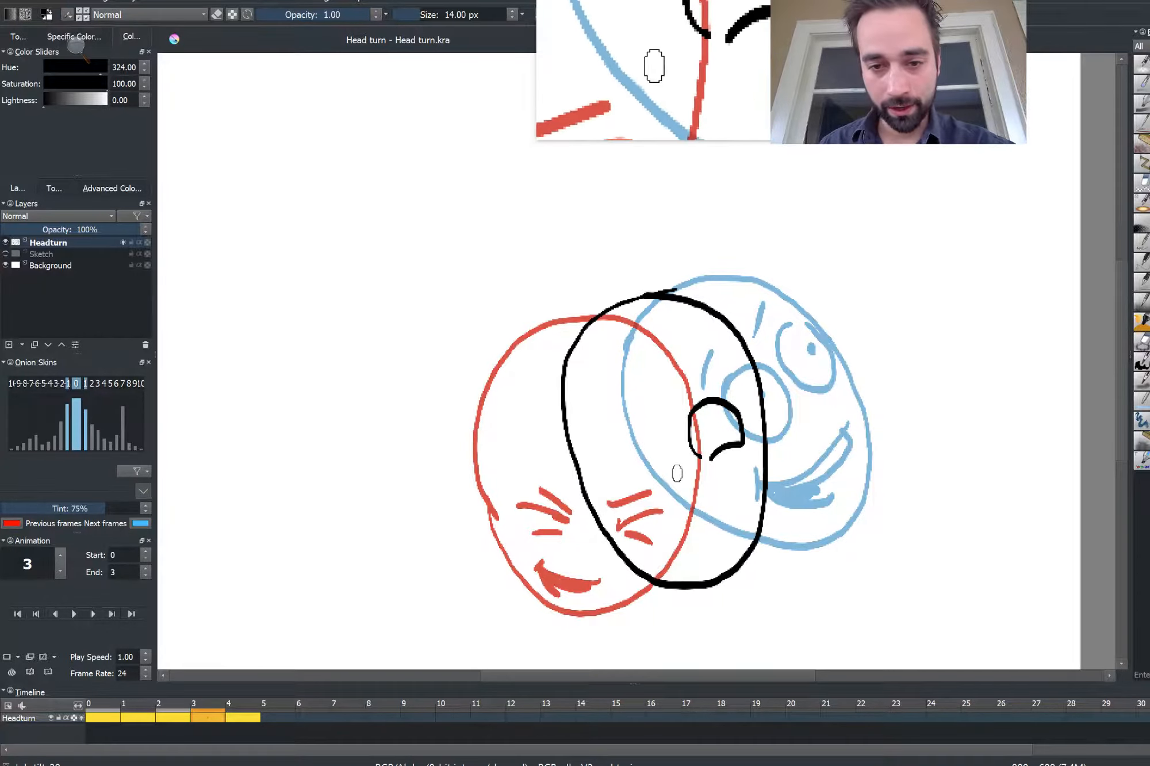
{"action": "mouse_move", "coordinate": [639, 489]}
{"action": "left_mouse_down"}
{"action": "mouse_move", "coordinate": [618, 470]}
{"action": "mouse_move", "coordinate": [617, 446]}
{"action": "mouse_move", "coordinate": [636, 426]}
{"action": "mouse_move", "coordinate": [673, 470]}
{"action": "left_mouse_up"}
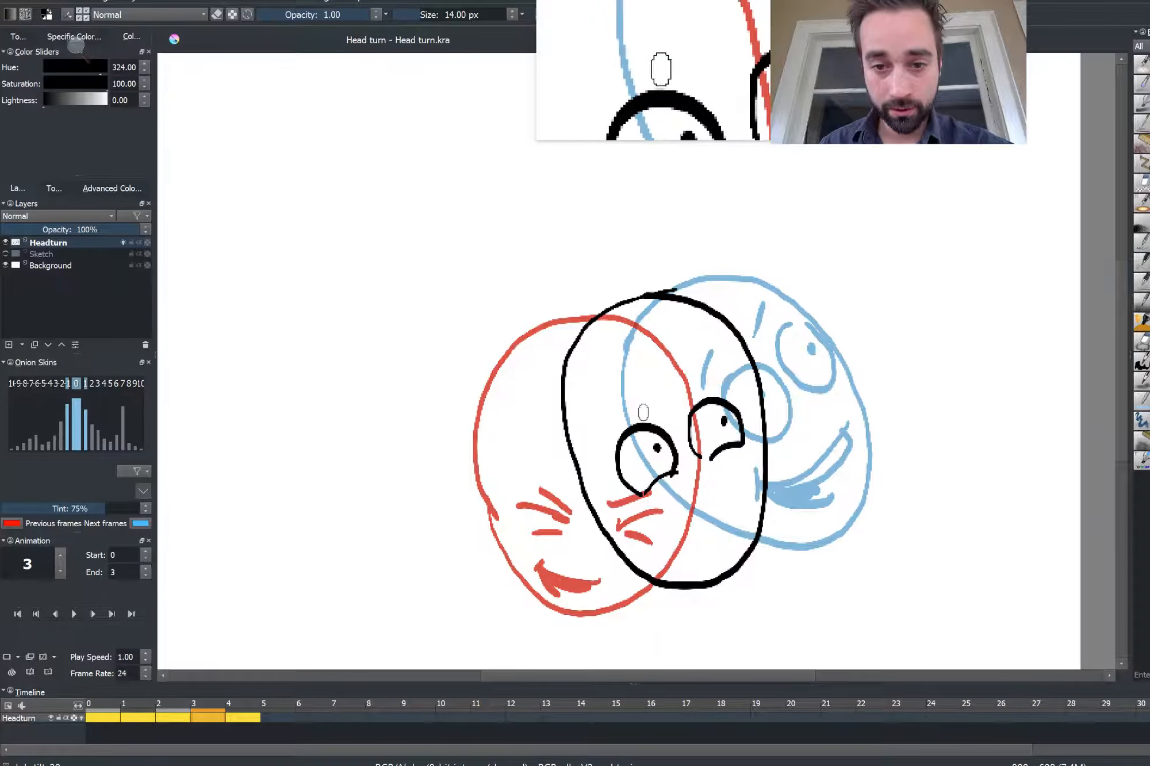
{"action": "left_click_drag", "start_coordinate": [641, 412], "coordinate": [603, 432]}
{"action": "left_click_drag", "start_coordinate": [683, 396], "coordinate": [722, 385]}
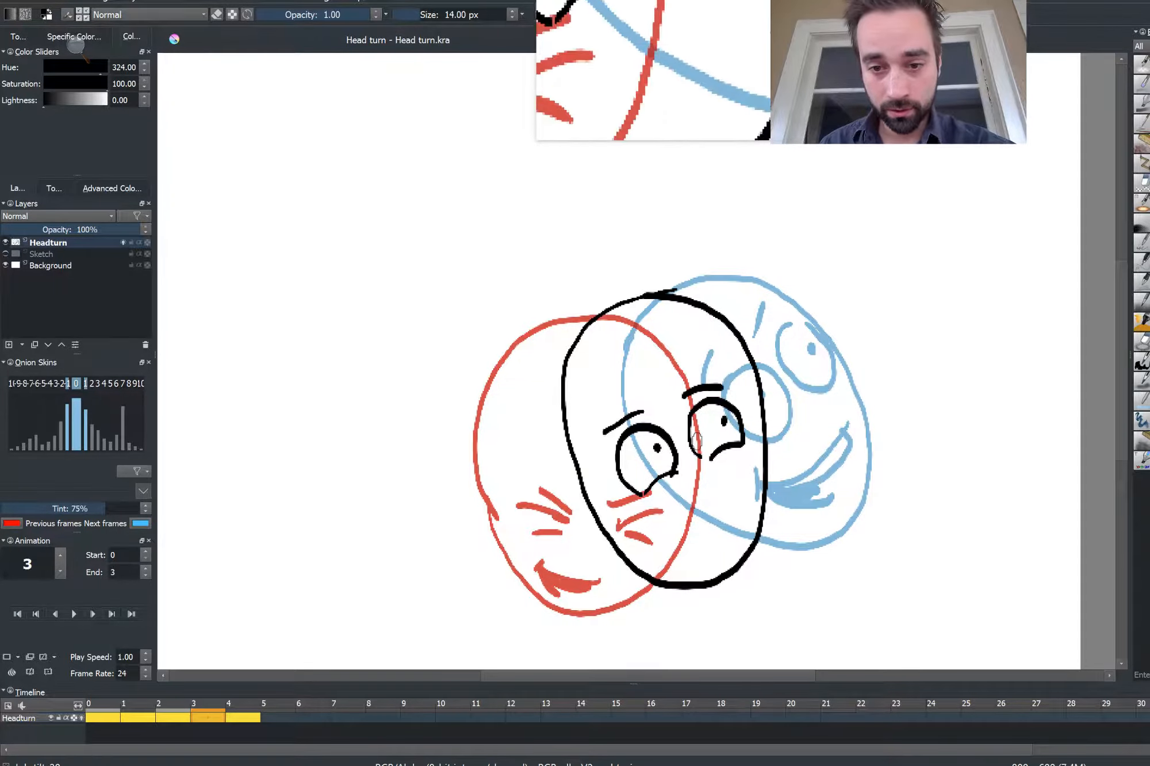
{"action": "left_click_drag", "start_coordinate": [736, 483], "coordinate": [676, 513]}
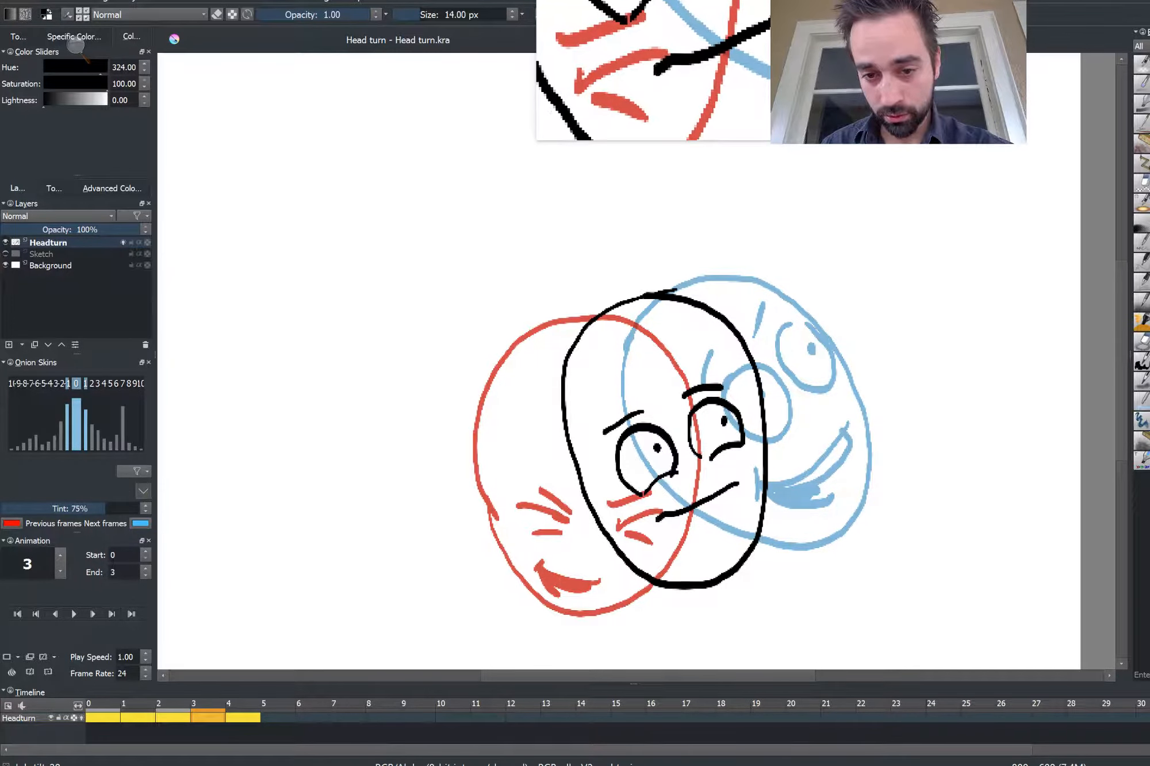
{"action": "left_click_drag", "start_coordinate": [730, 494], "coordinate": [681, 521]}
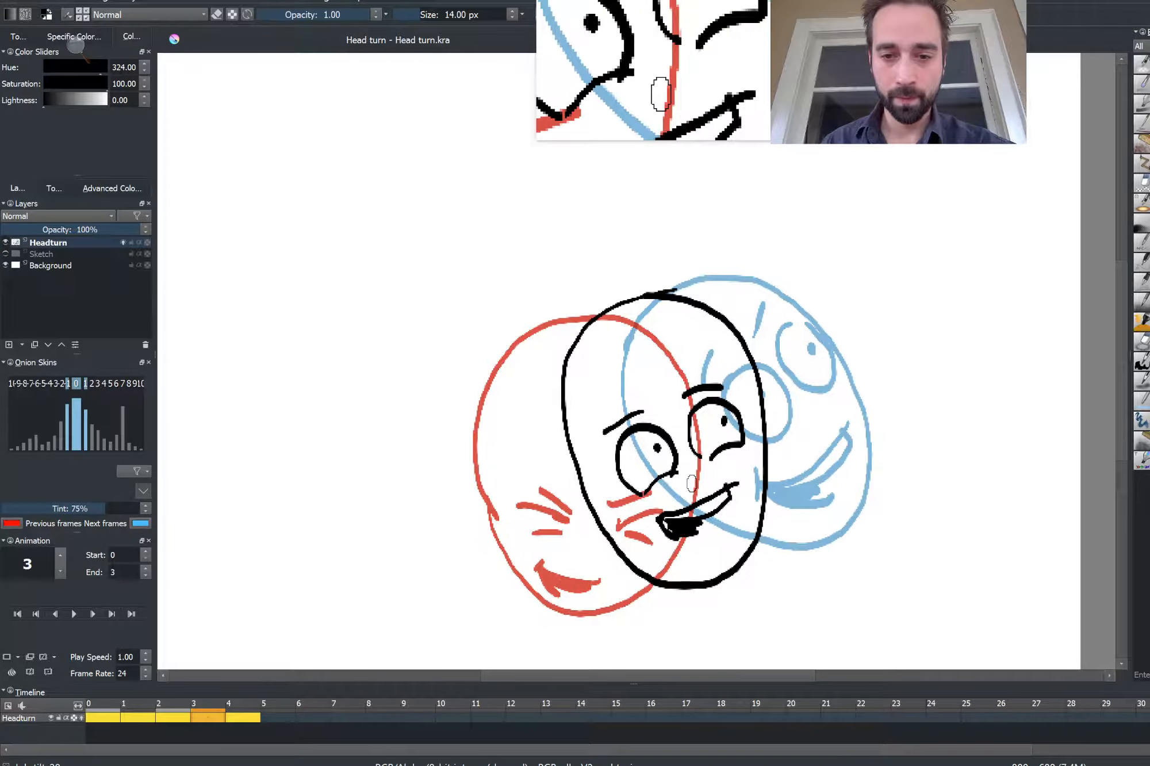
Step through the frames to check the in-betweens and turn off onion skinning on the Headturn layer
{"action": "key", "text": "Right"}
{"action": "key", "text": "Left"}
{"action": "key", "text": "Left"}
{"action": "key", "text": "Left"}
{"action": "key", "text": "Left"}
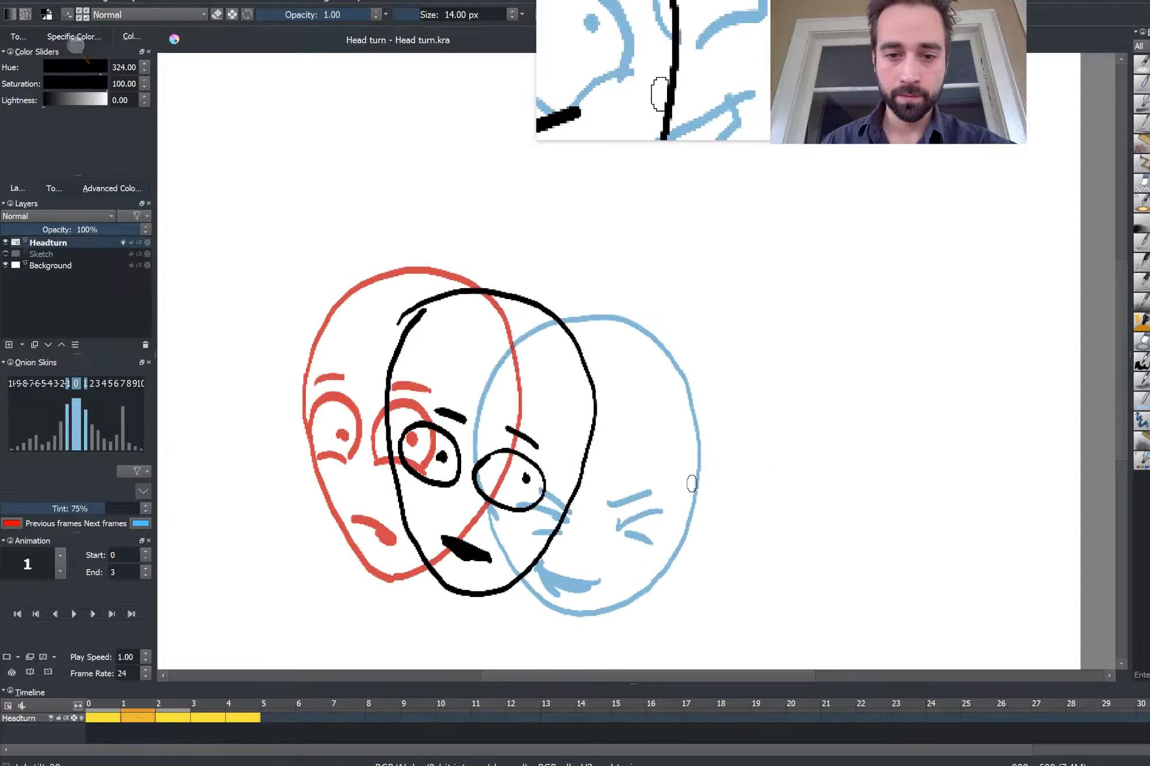
{"action": "left_click", "coordinate": [122, 242]}
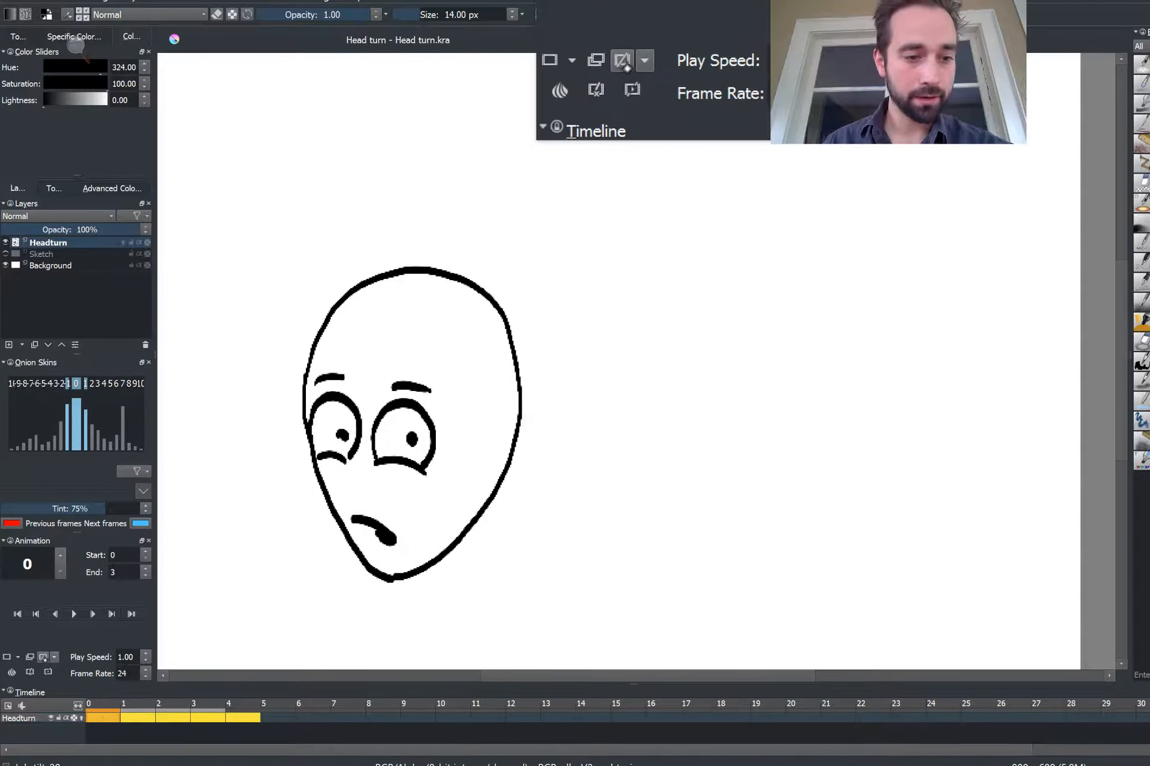
Set the animation end frame to 6 and play the animation once, stopping playback
{"action": "key", "text": "Delete"}
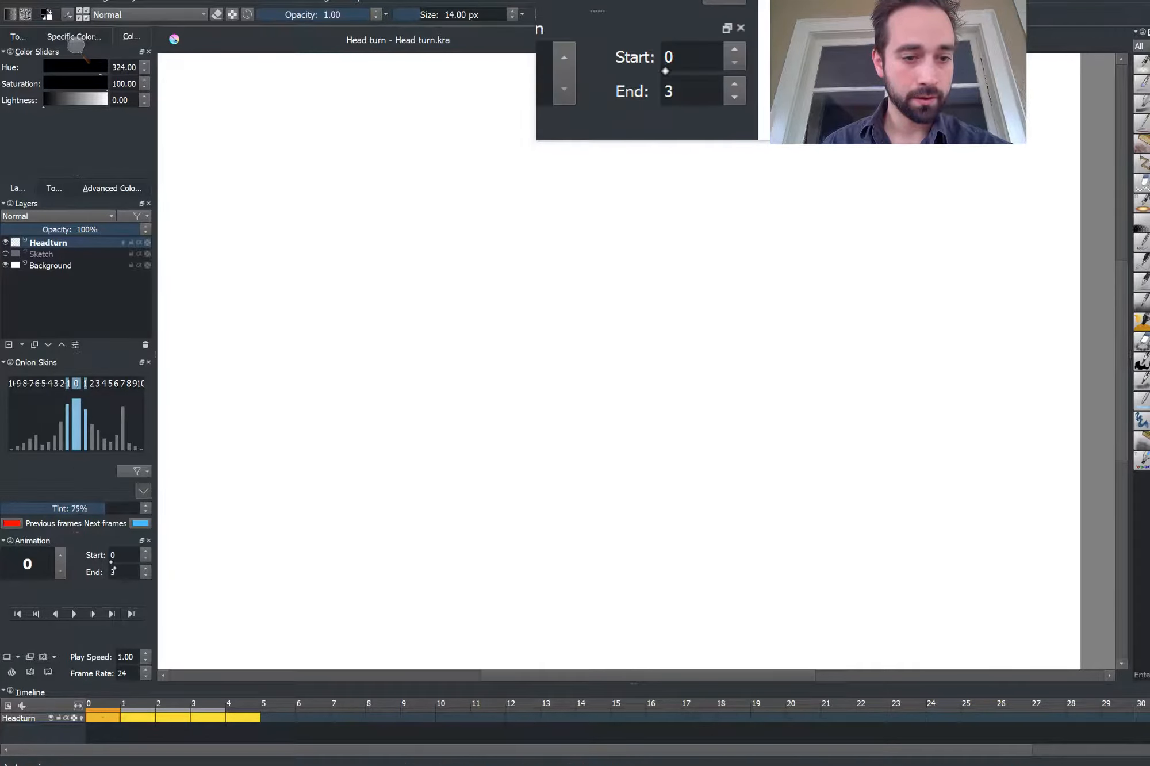
{"action": "left_click_drag", "start_coordinate": [117, 575], "coordinate": [92, 576]}
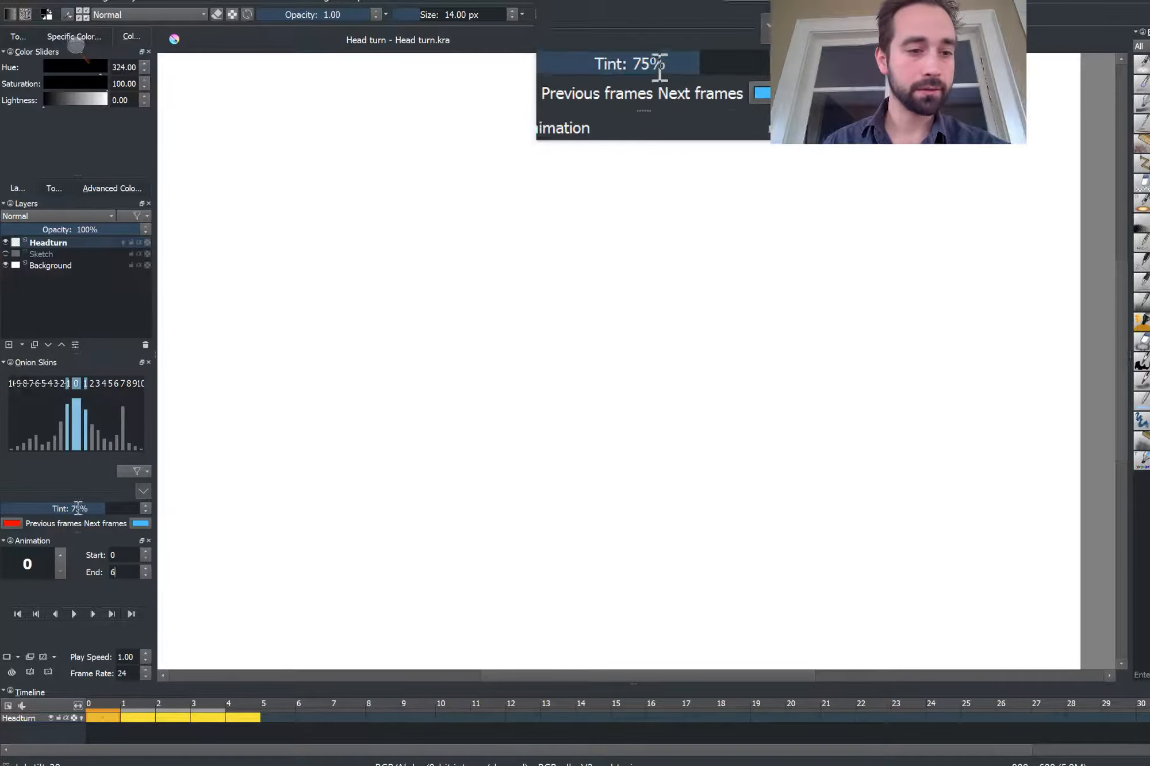
{"action": "left_click", "coordinate": [73, 614]}
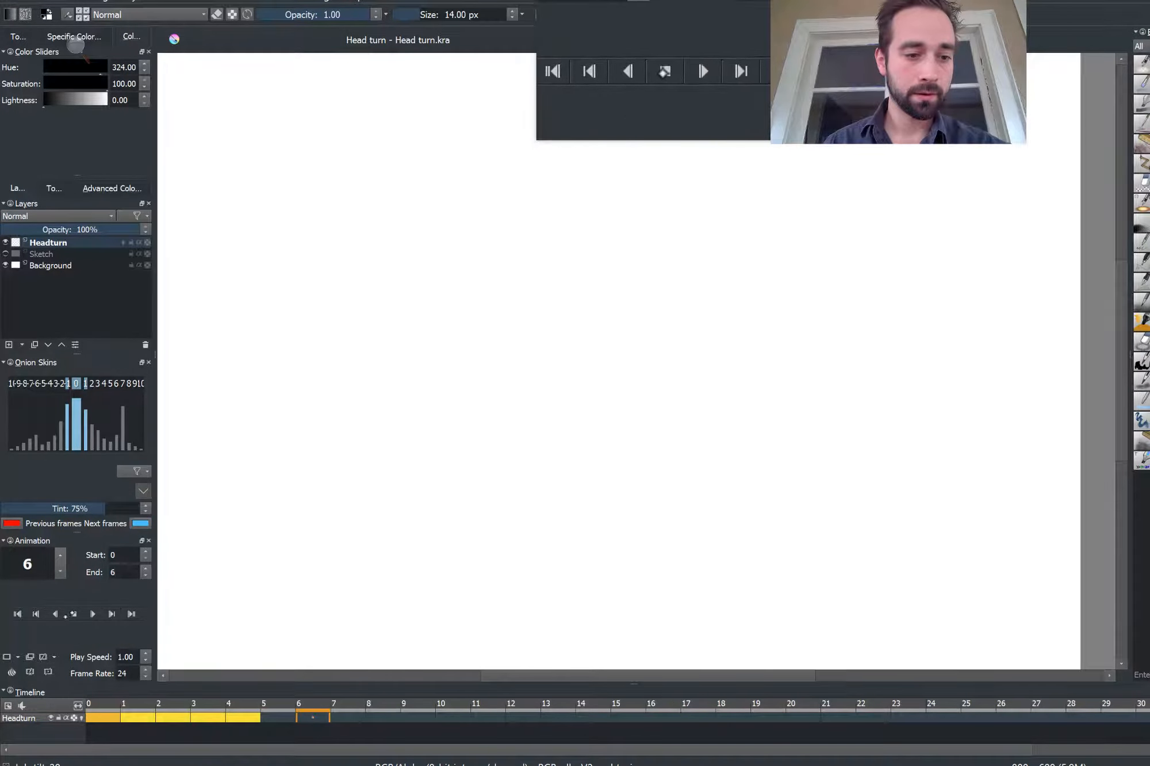
{"action": "left_click", "coordinate": [73, 615]}
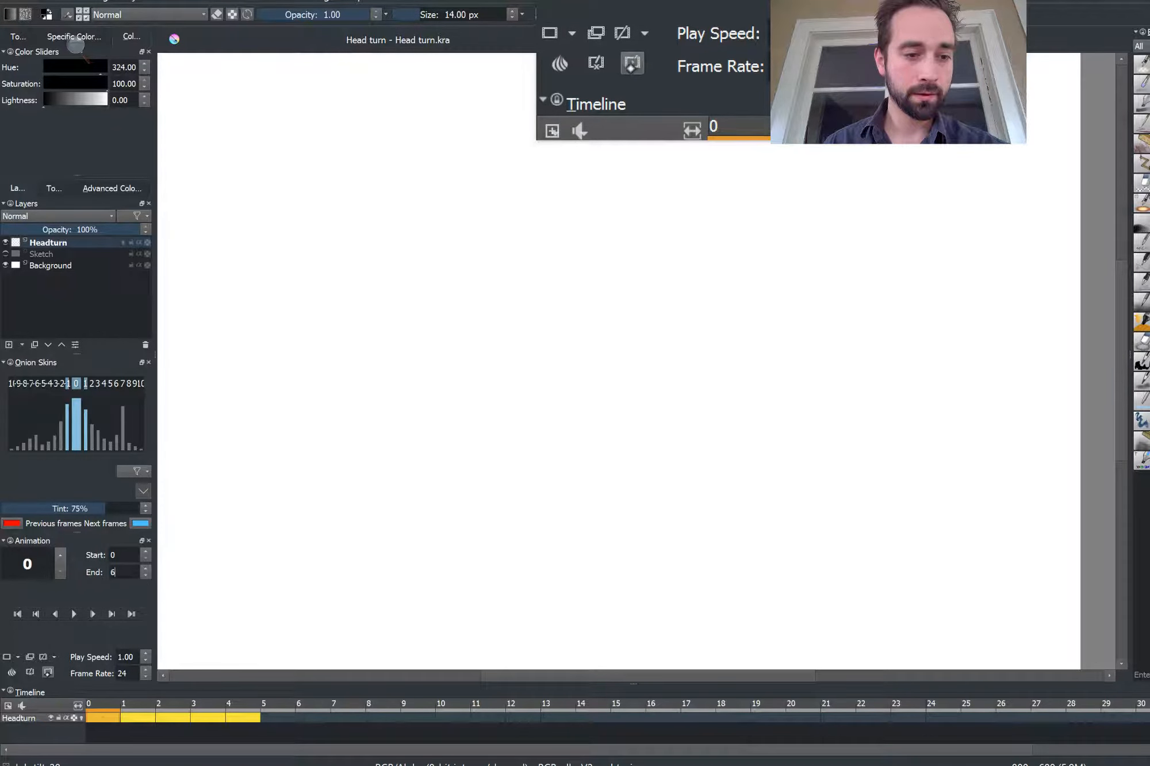
Set the animation end frame to 100
{"action": "left_click", "coordinate": [29, 672]}
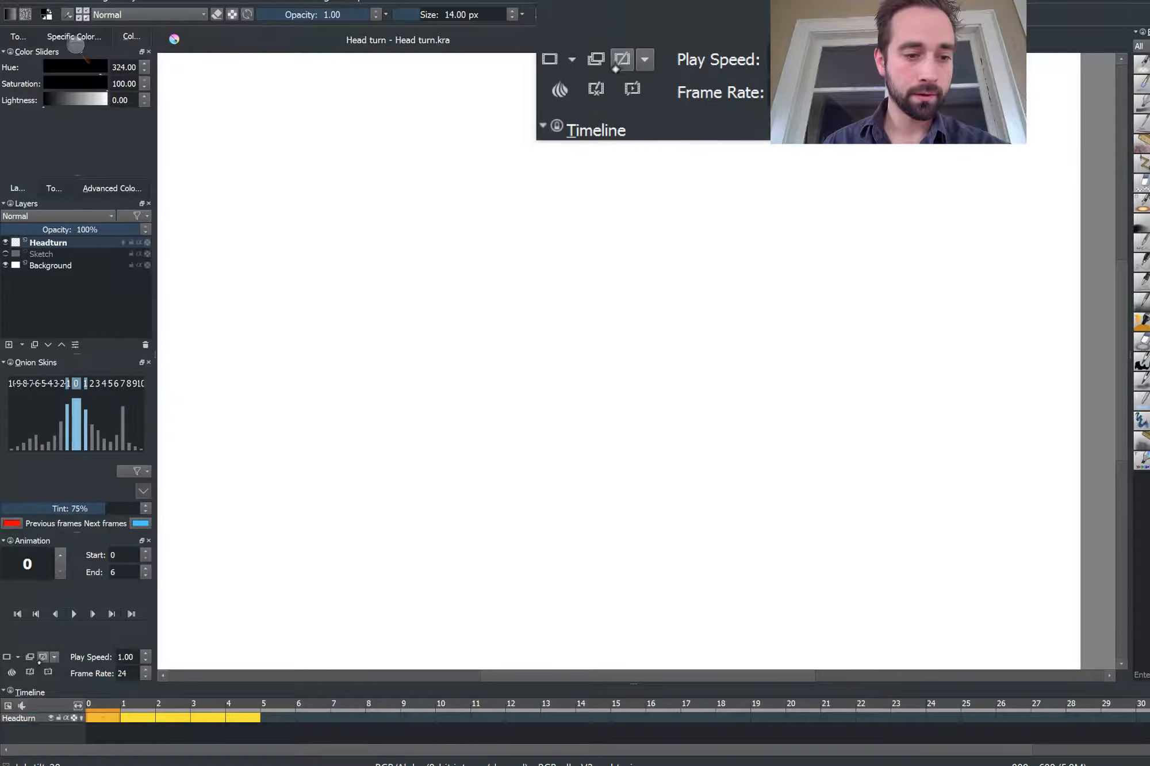
{"action": "left_click", "coordinate": [30, 672]}
{"action": "key", "text": "BackSpace"}
{"action": "type", "text": "3"}
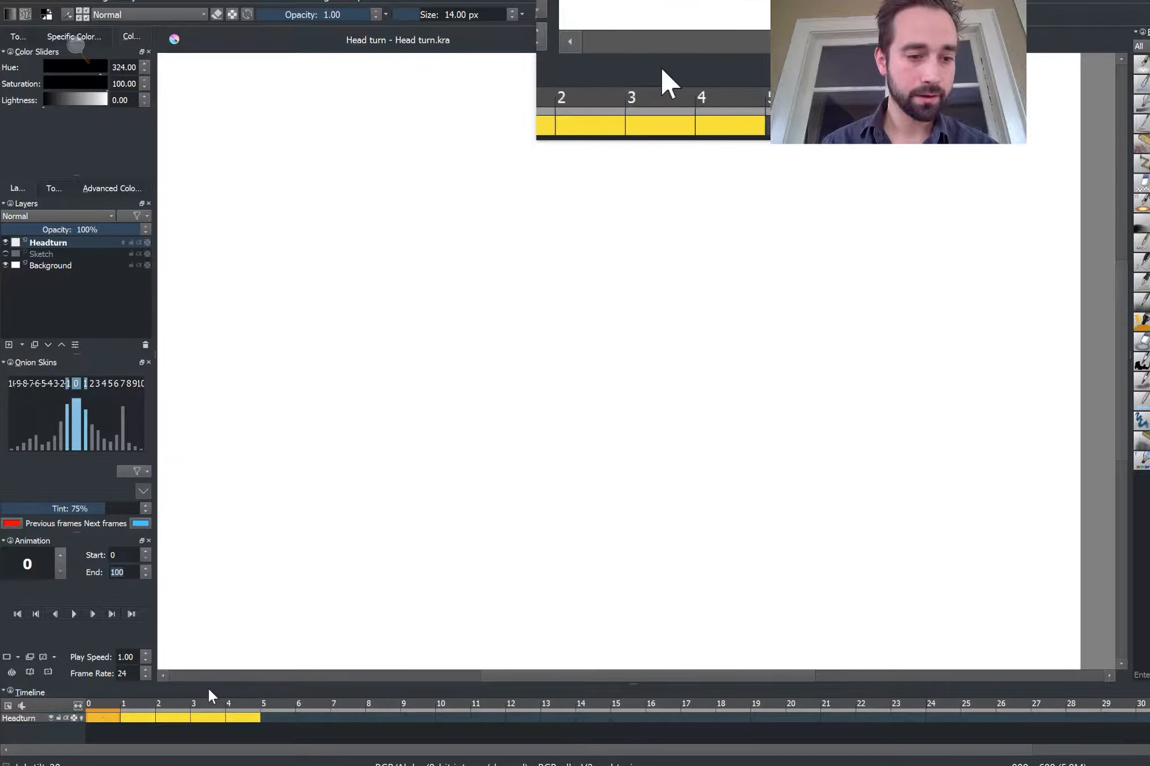
{"action": "right_click", "coordinate": [137, 703]}
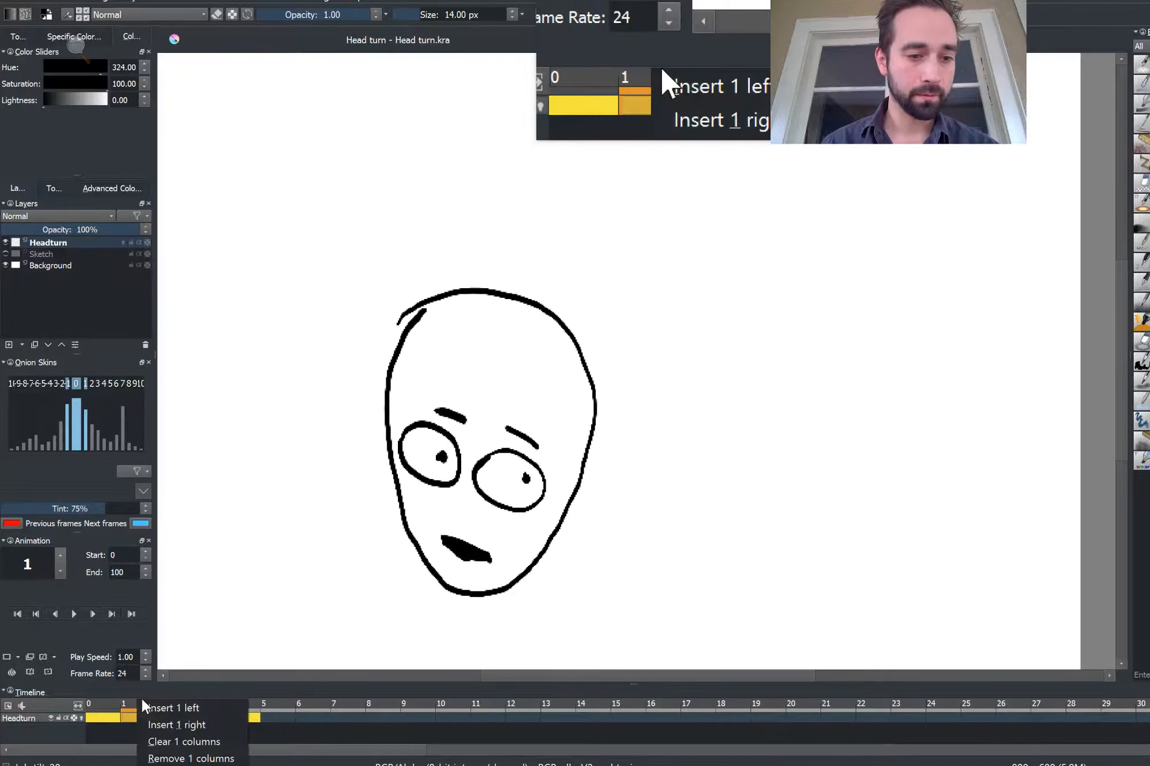
{"action": "right_click", "coordinate": [103, 710]}
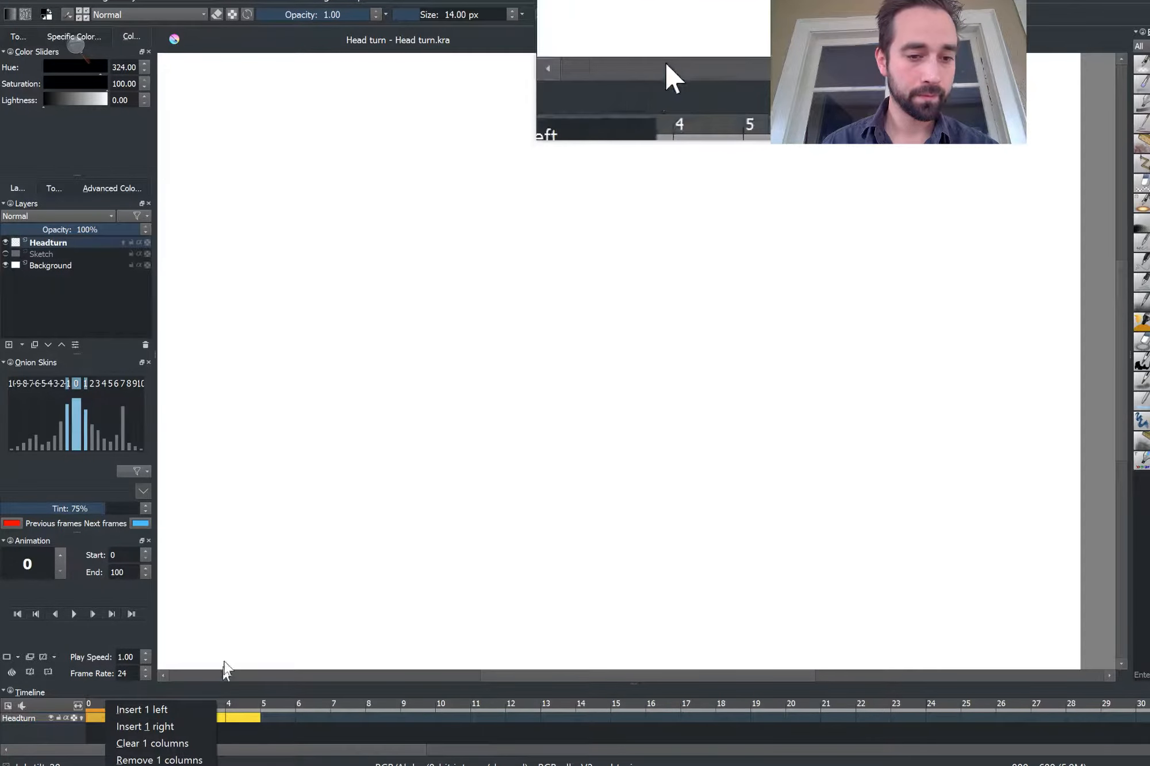
{"action": "left_click", "coordinate": [198, 608]}
{"action": "key", "text": "ctrl+z"}
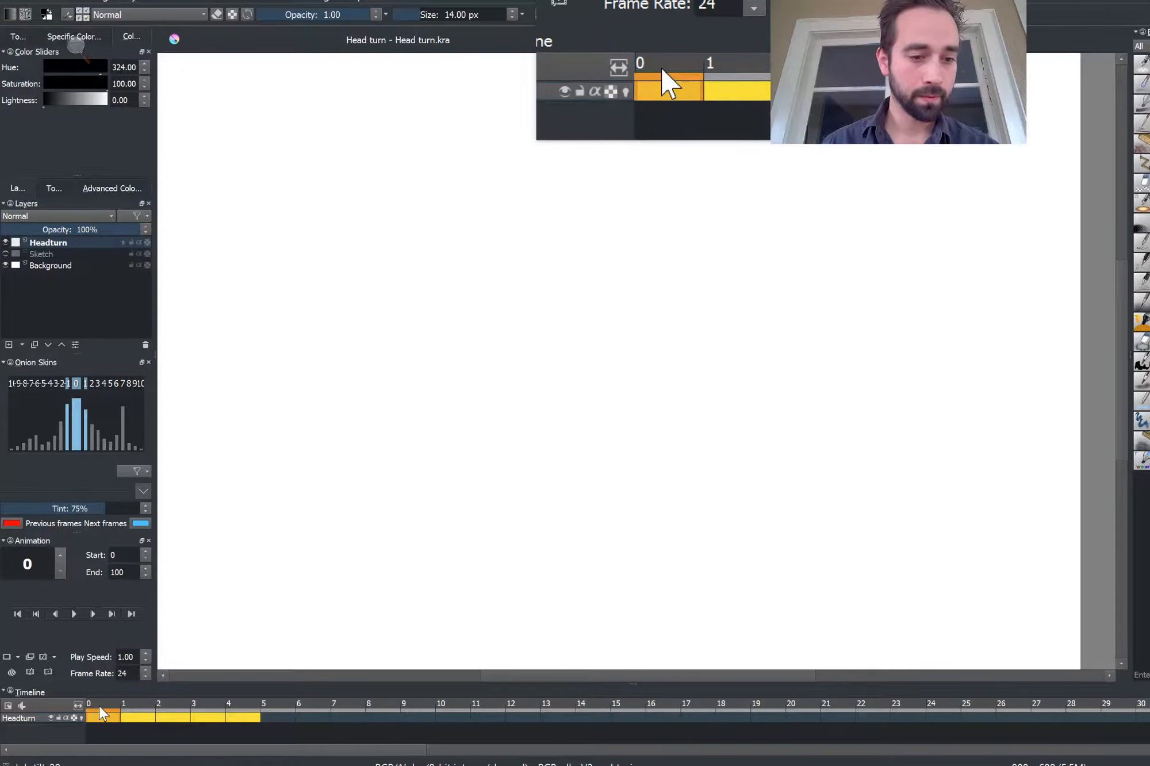
Step frame by frame through the head turn, scrub the timeline, and play it back to review
{"action": "key", "text": "Right"}
{"action": "key", "text": "Right"}
{"action": "key", "text": "Right"}
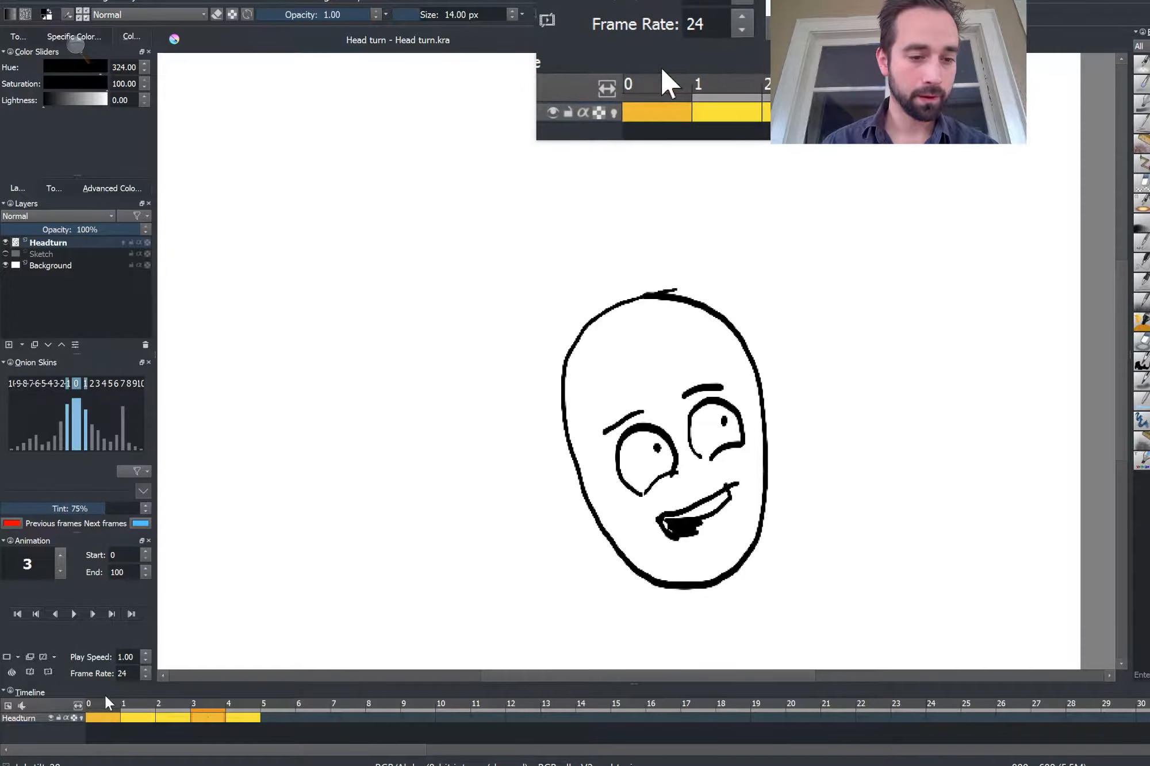
{"action": "left_click_drag", "start_coordinate": [100, 706], "coordinate": [237, 700]}
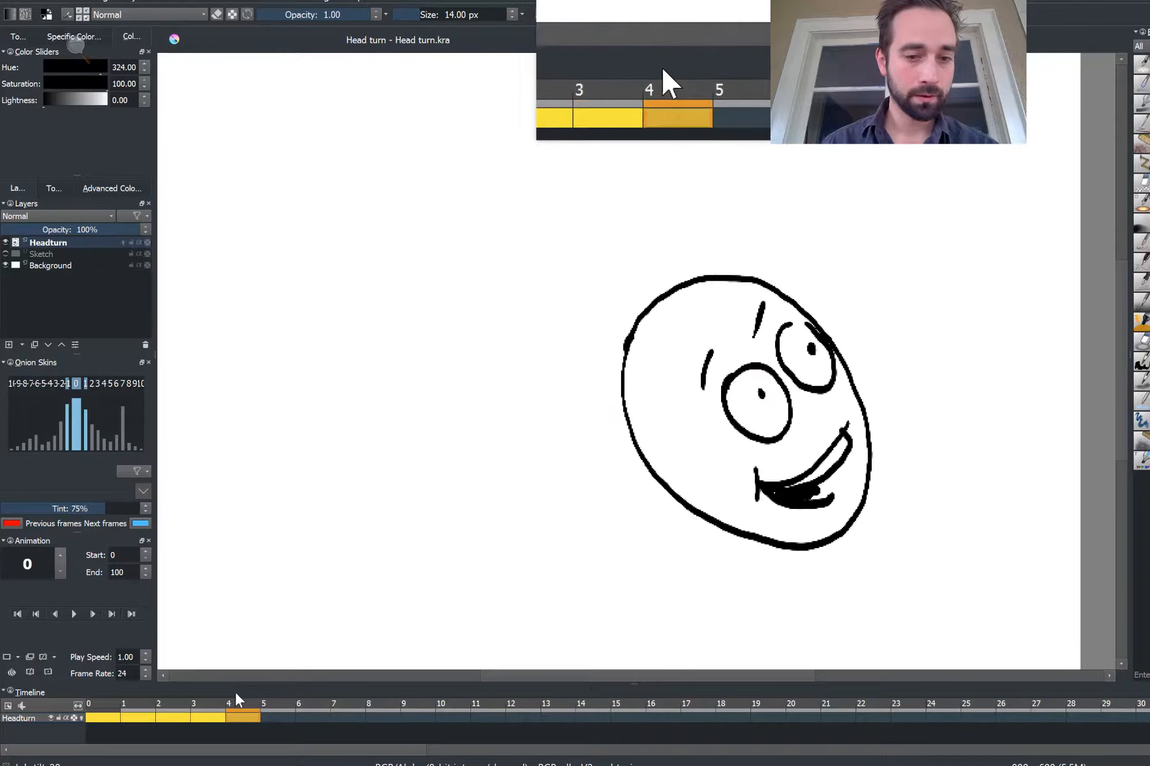
{"action": "left_click", "coordinate": [75, 616]}
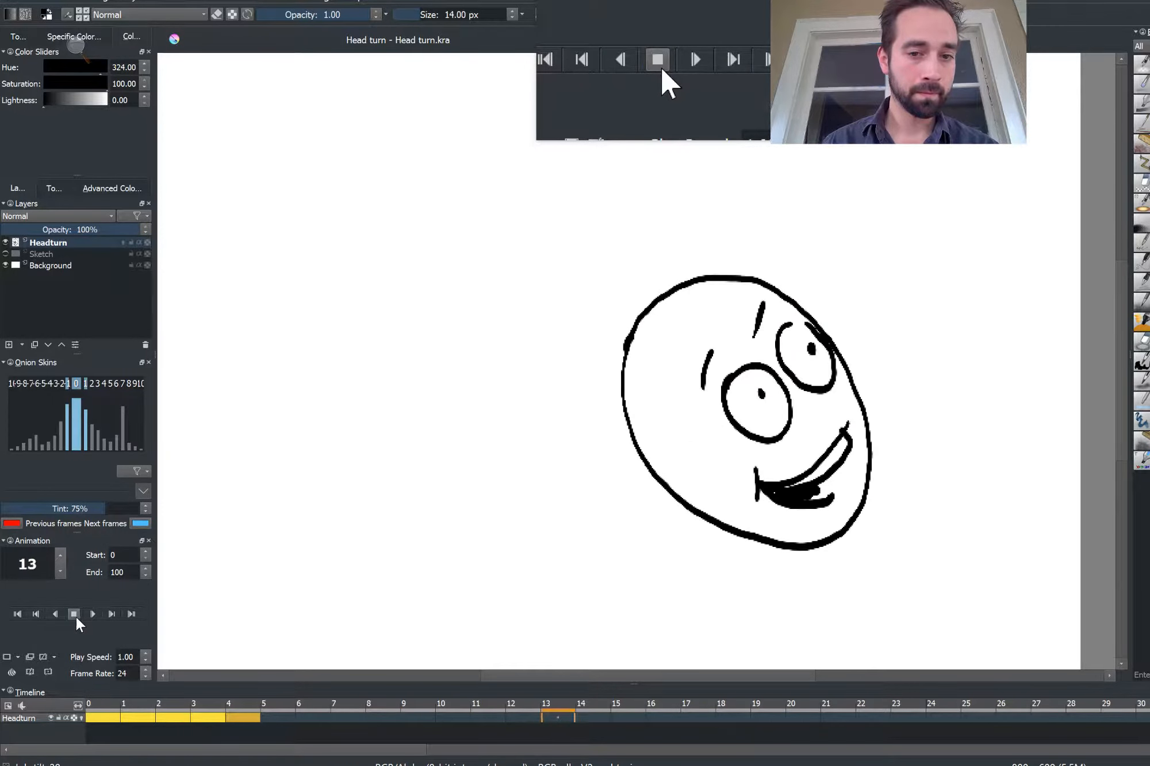
{"action": "left_click", "coordinate": [75, 615]}
Change the end frame back to 6 and play the head turn, then stop playback
{"action": "double_click", "coordinate": [118, 572]}
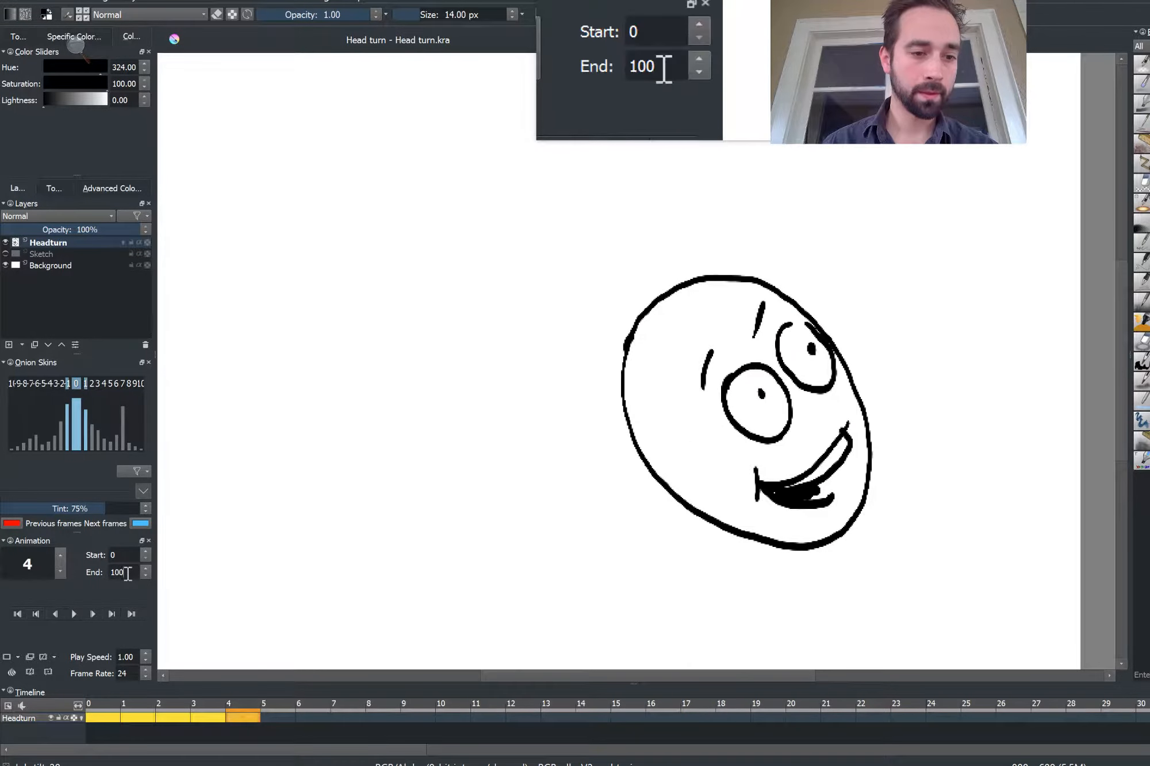
{"action": "type", "text": "6"}
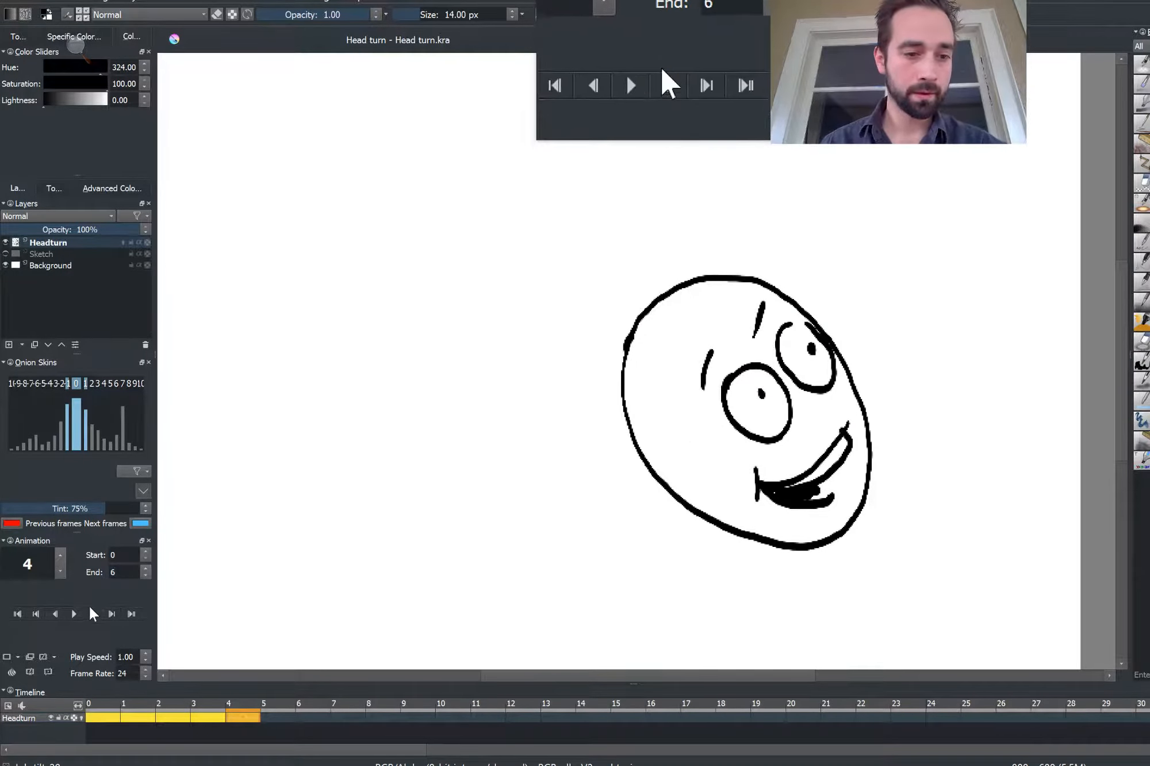
{"action": "left_click", "coordinate": [73, 614]}
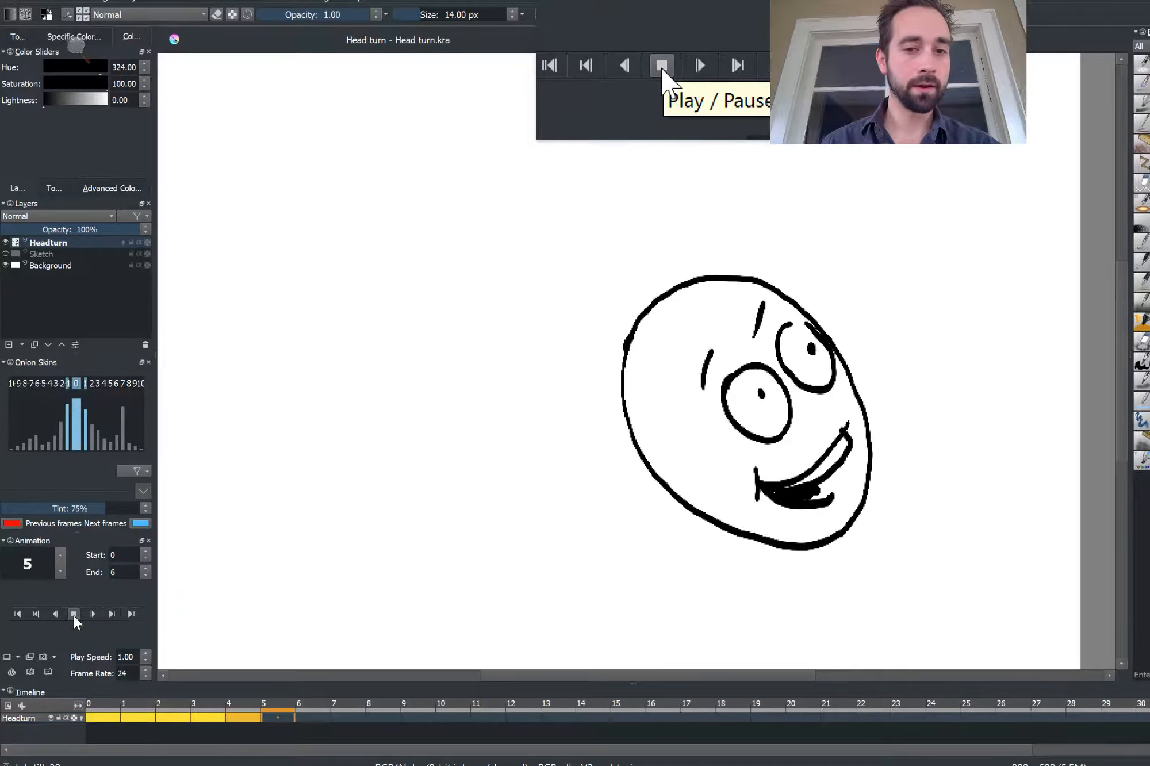
{"action": "left_click", "coordinate": [74, 614]}
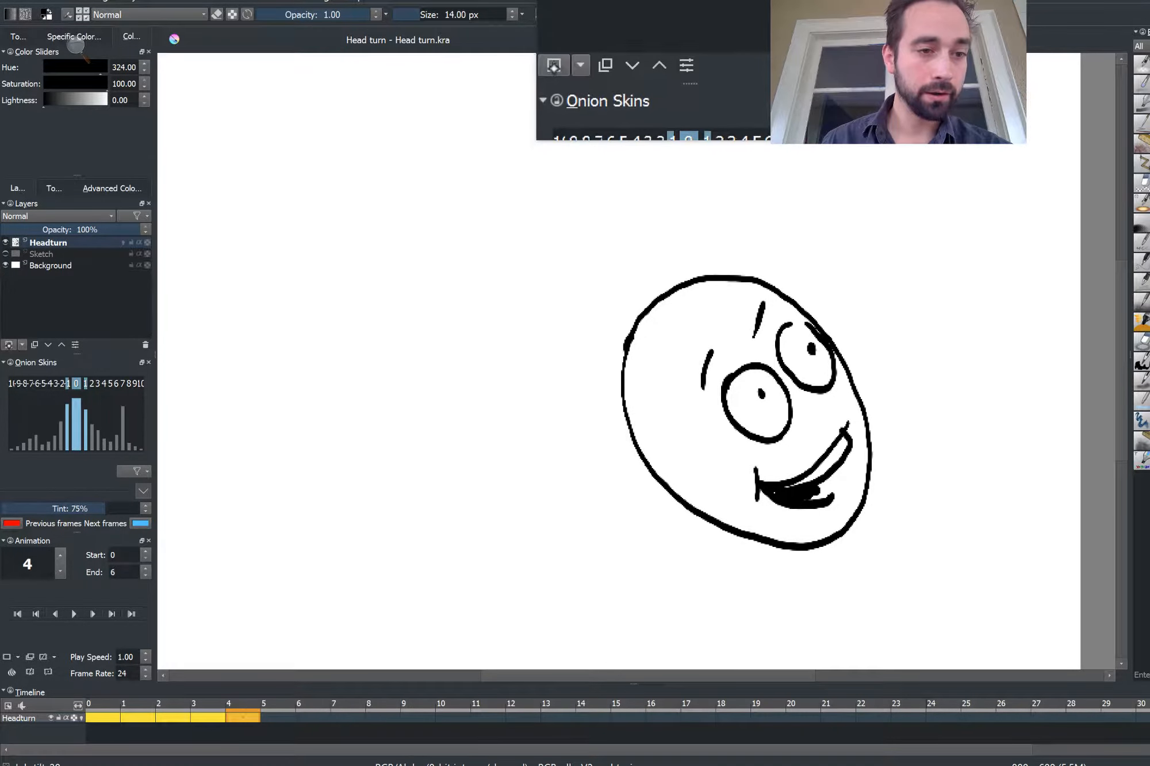
Add a new paint layer above Headturn and name it Color
{"action": "left_click", "coordinate": [9, 345]}
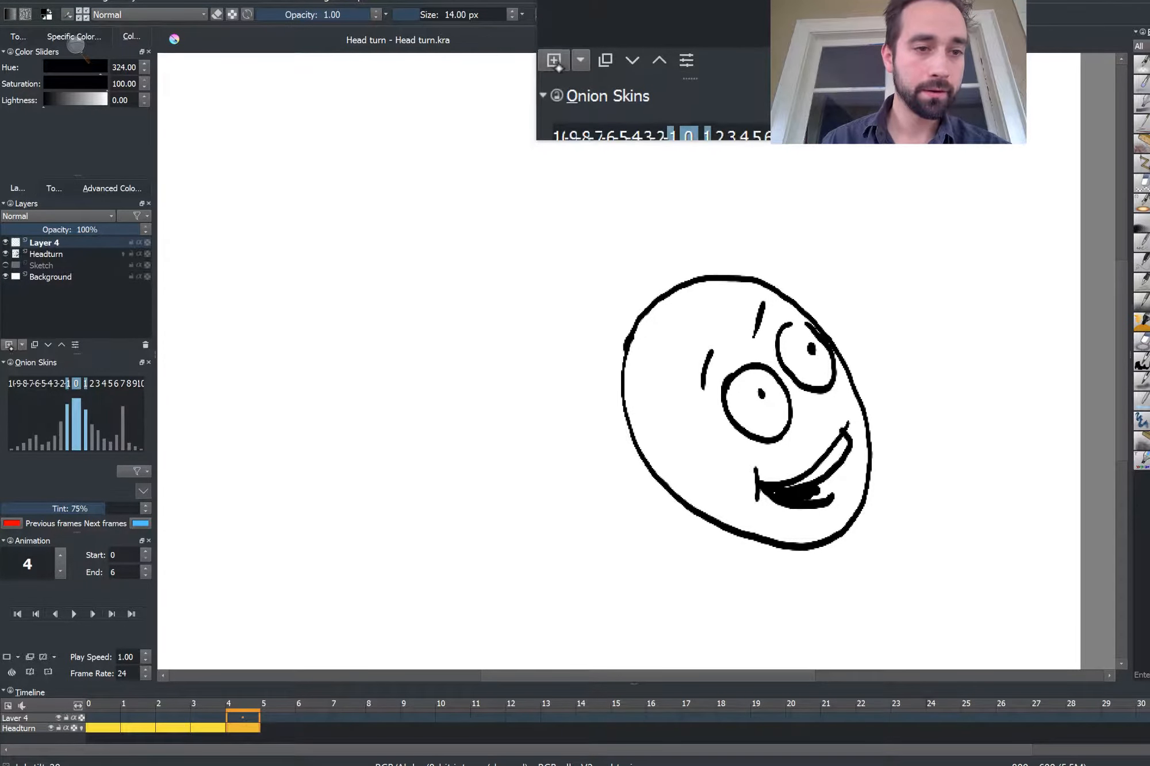
{"action": "double_click", "coordinate": [41, 242]}
{"action": "type", "text": "c"}
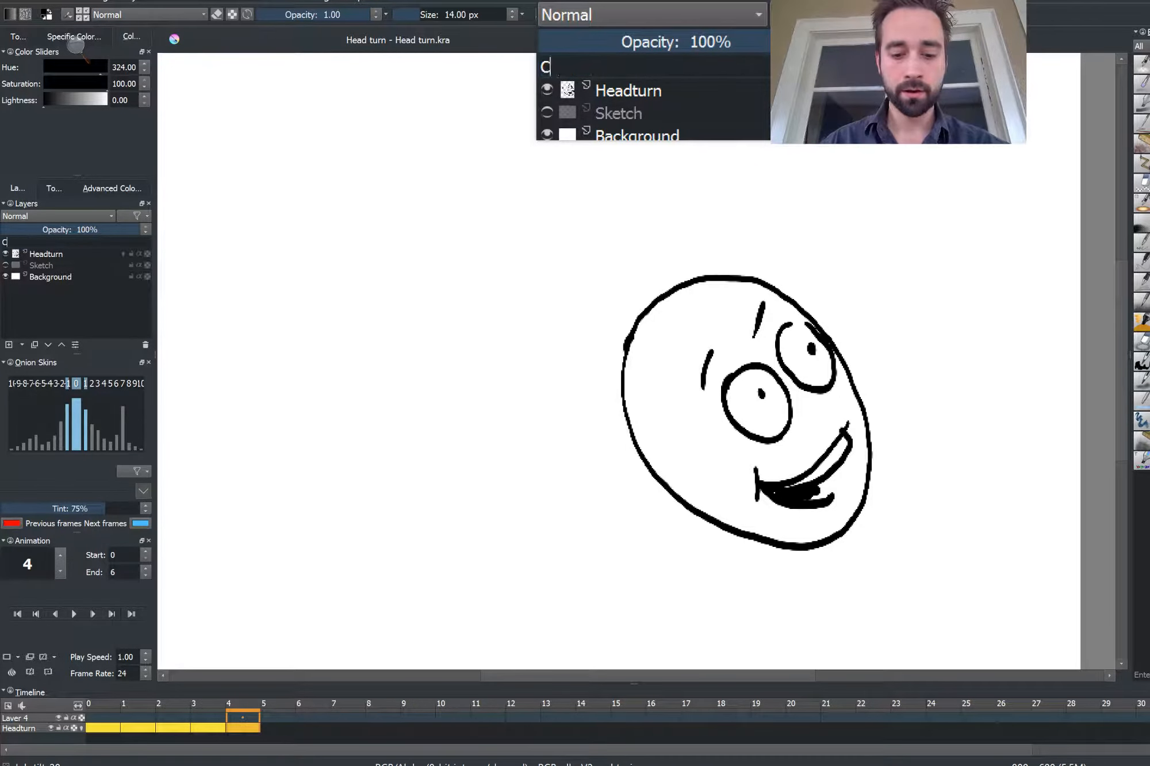
{"action": "type", "text": "olor"}
{"action": "key", "text": "Return"}
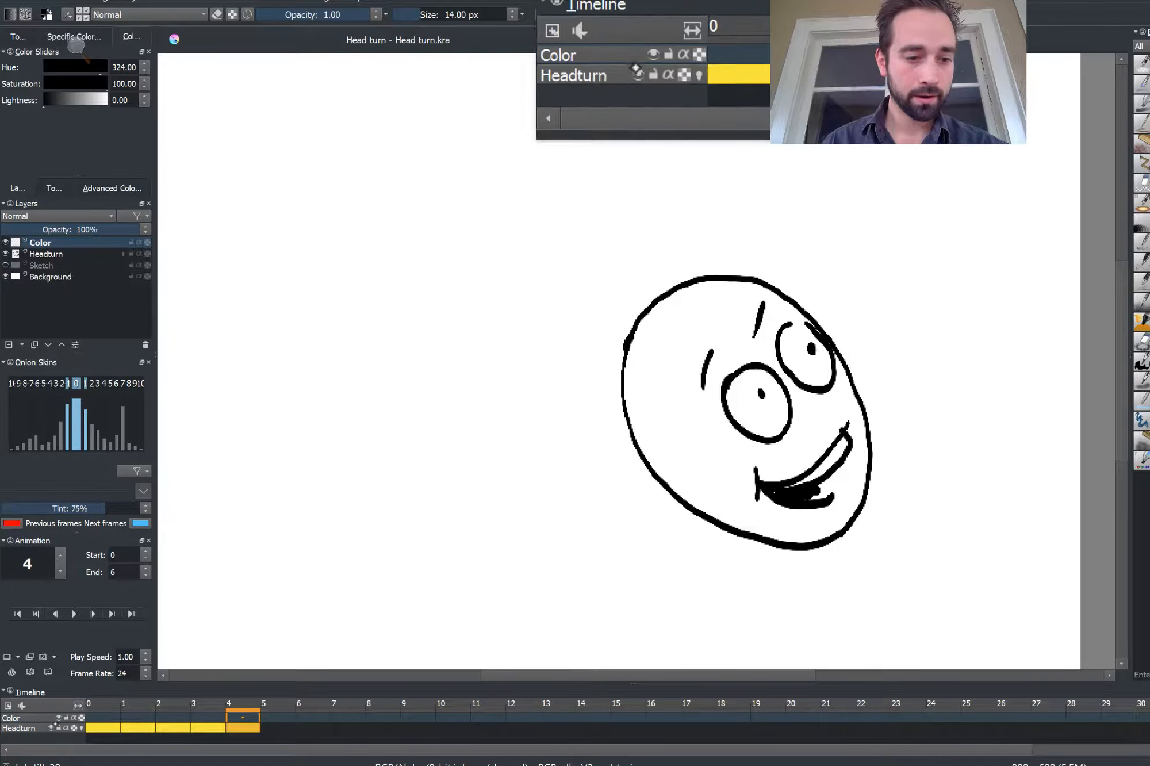
Add a keyframe at frame 0 on the Color layer and enable Show in Timeline for that layer
{"action": "left_click", "coordinate": [102, 718]}
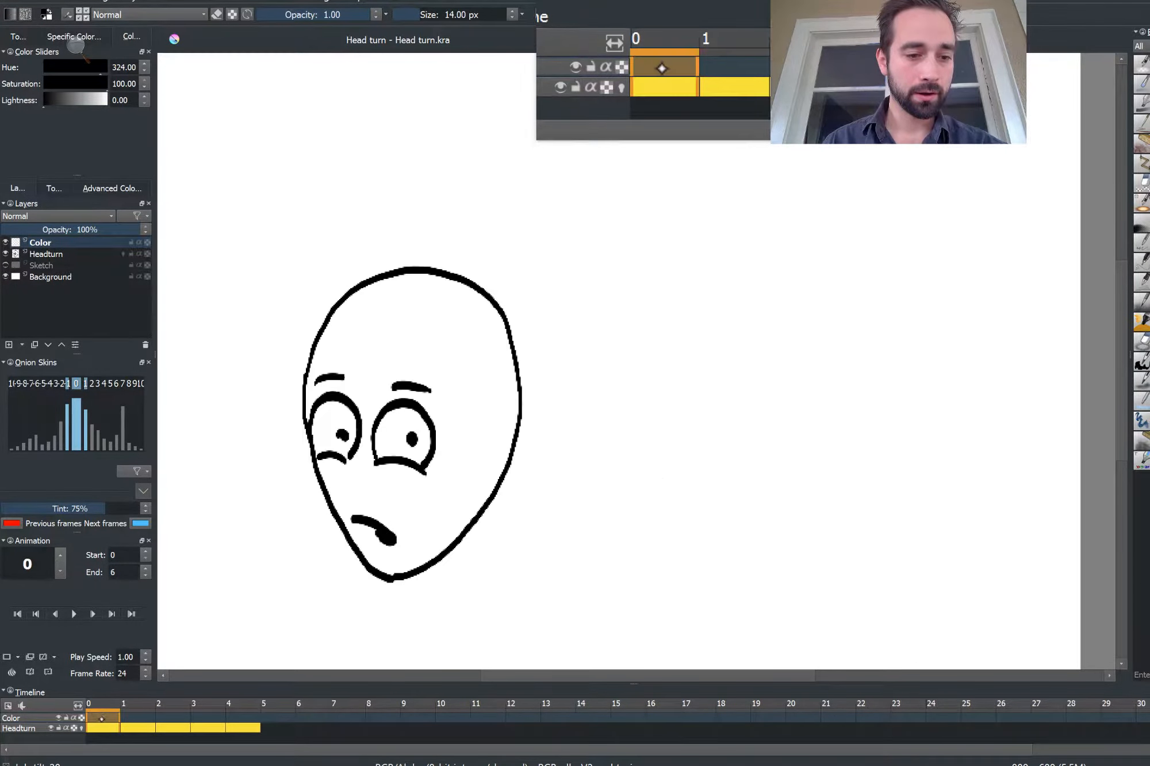
{"action": "key", "text": "F7"}
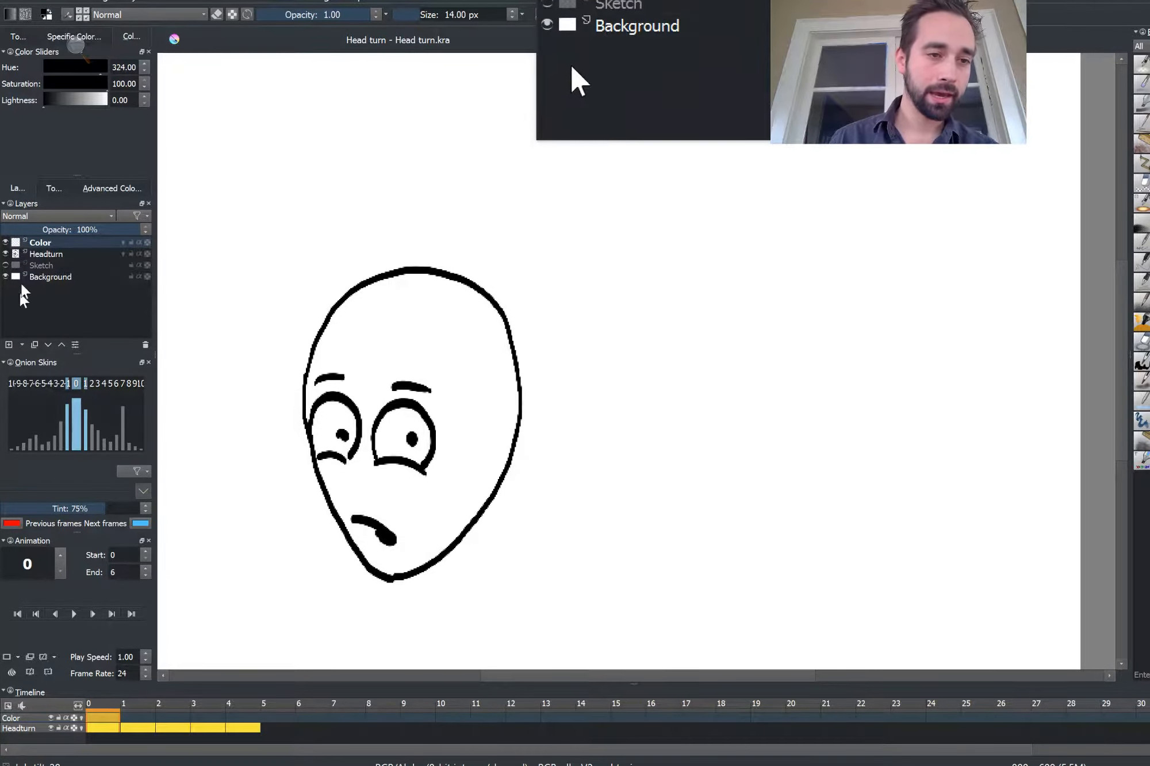
{"action": "left_click", "coordinate": [42, 254]}
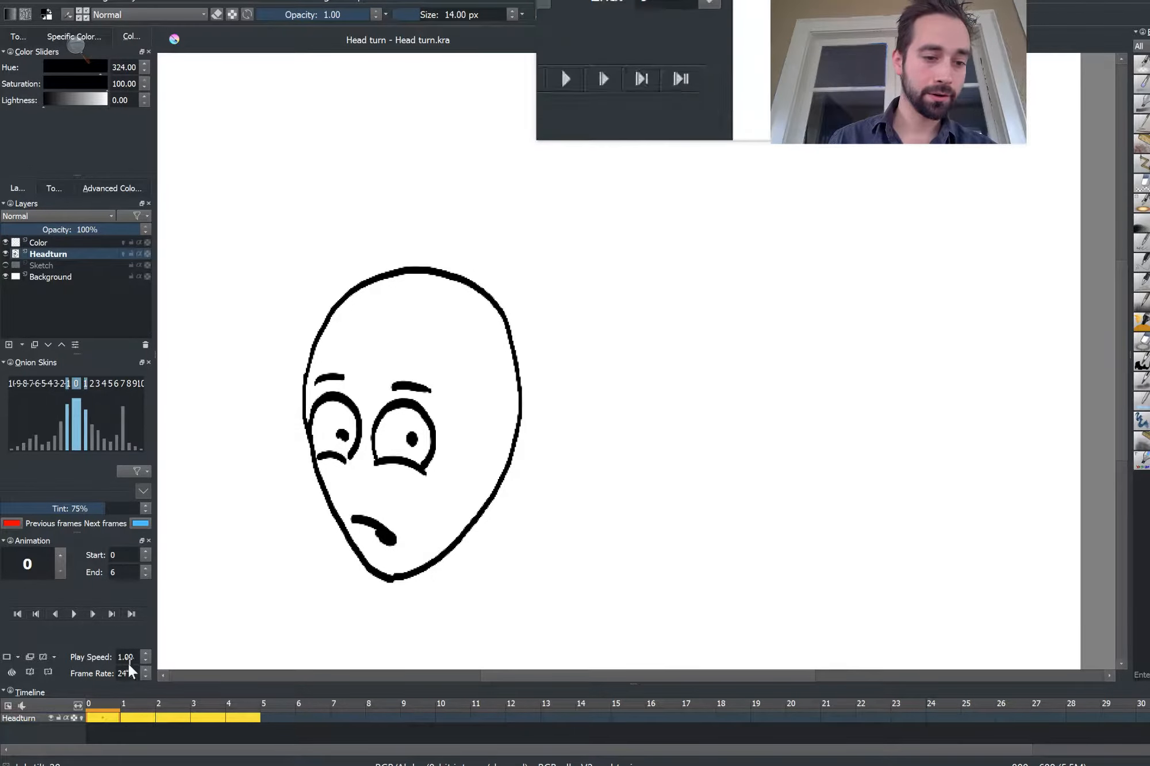
{"action": "left_click", "coordinate": [41, 245]}
{"action": "right_click", "coordinate": [41, 246]}
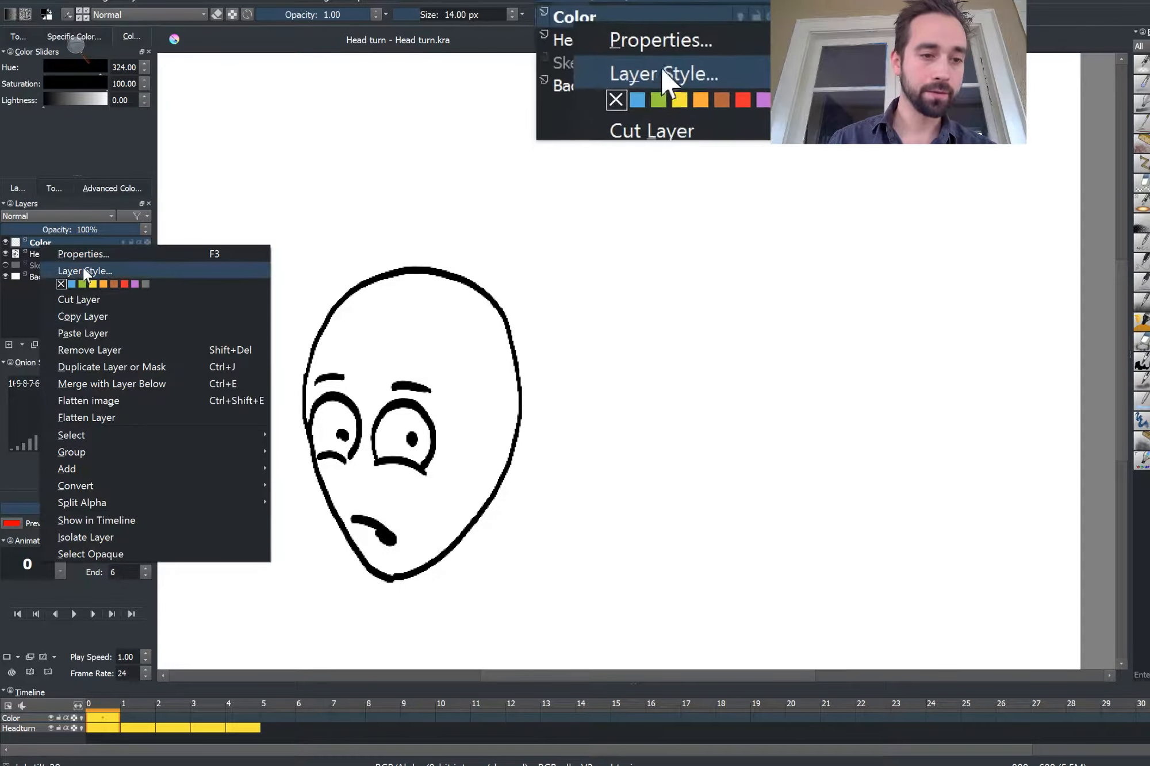
{"action": "left_click", "coordinate": [97, 521]}
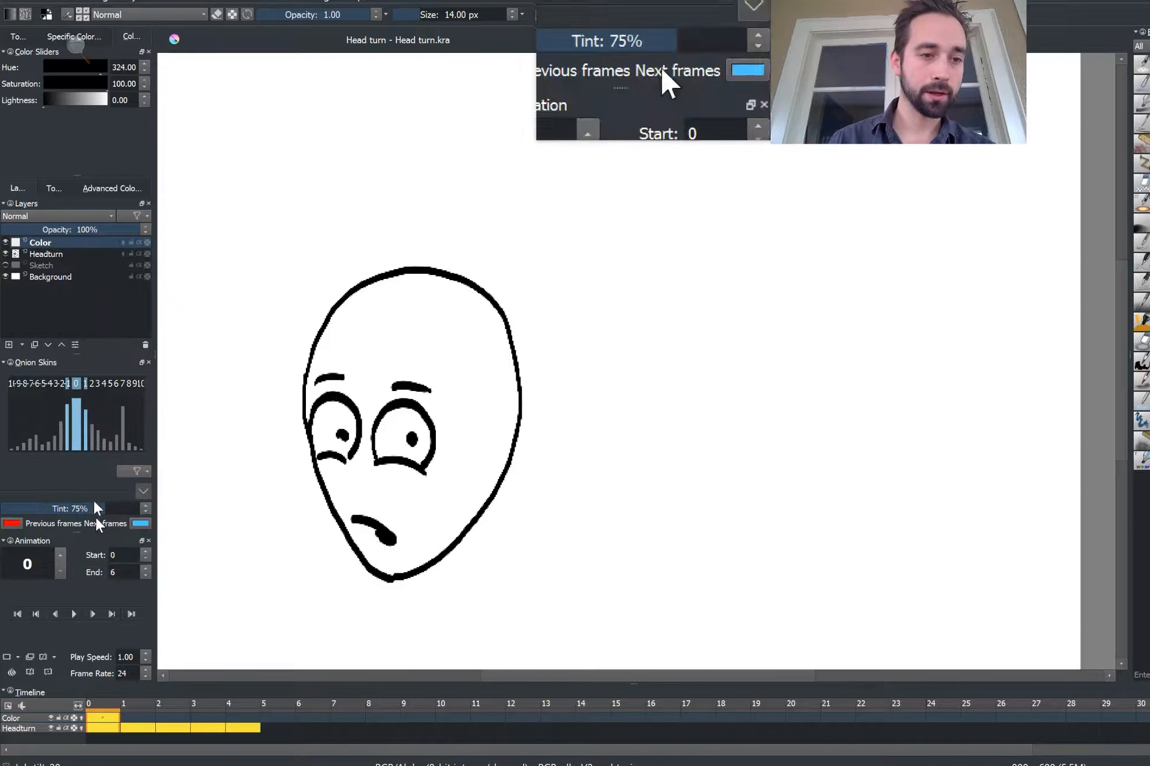
Pick a green with hue 151, saturation 29 and lightness 55, and fill the head on frame 0
{"action": "right_click", "coordinate": [55, 242]}
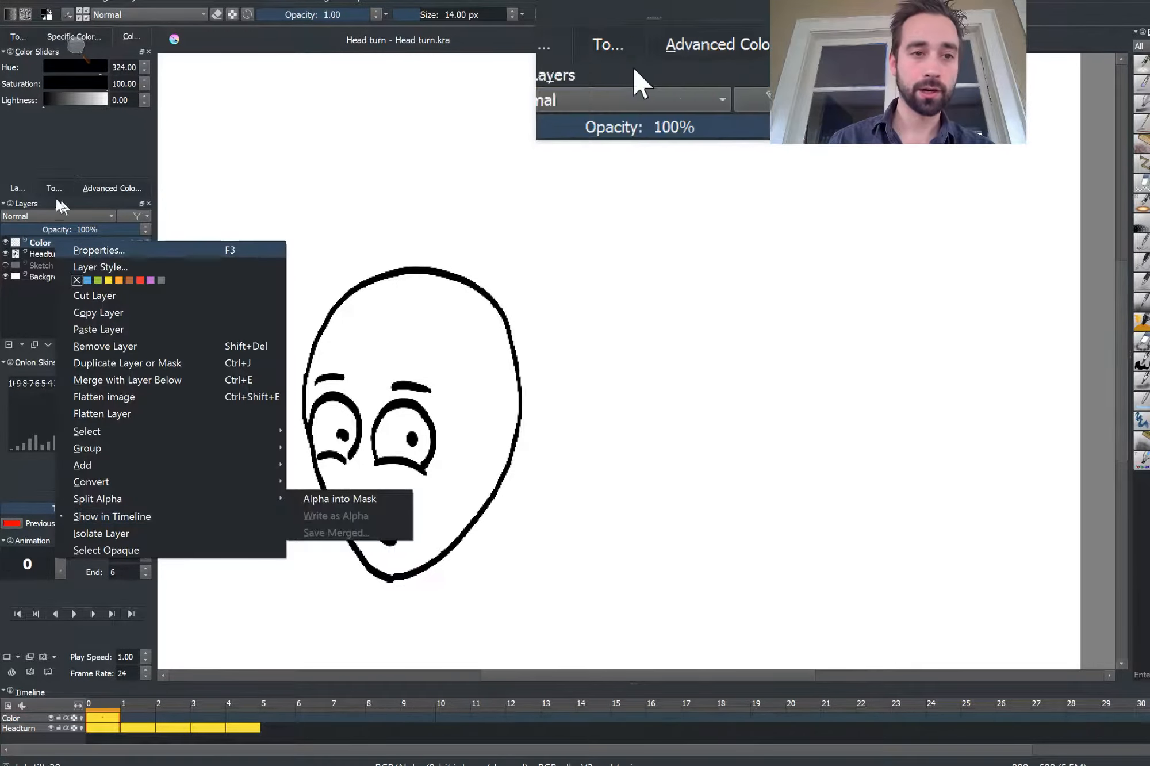
{"action": "left_click", "coordinate": [52, 159]}
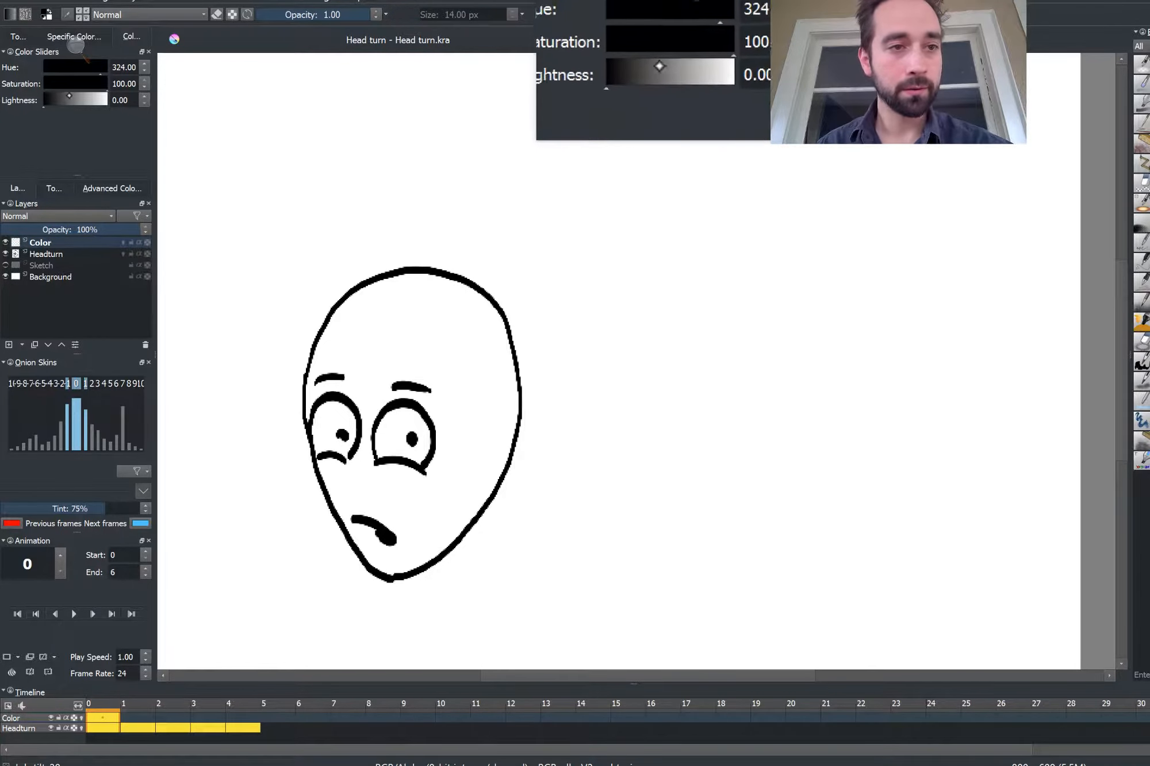
{"action": "left_click", "coordinate": [61, 99]}
{"action": "left_click", "coordinate": [70, 68]}
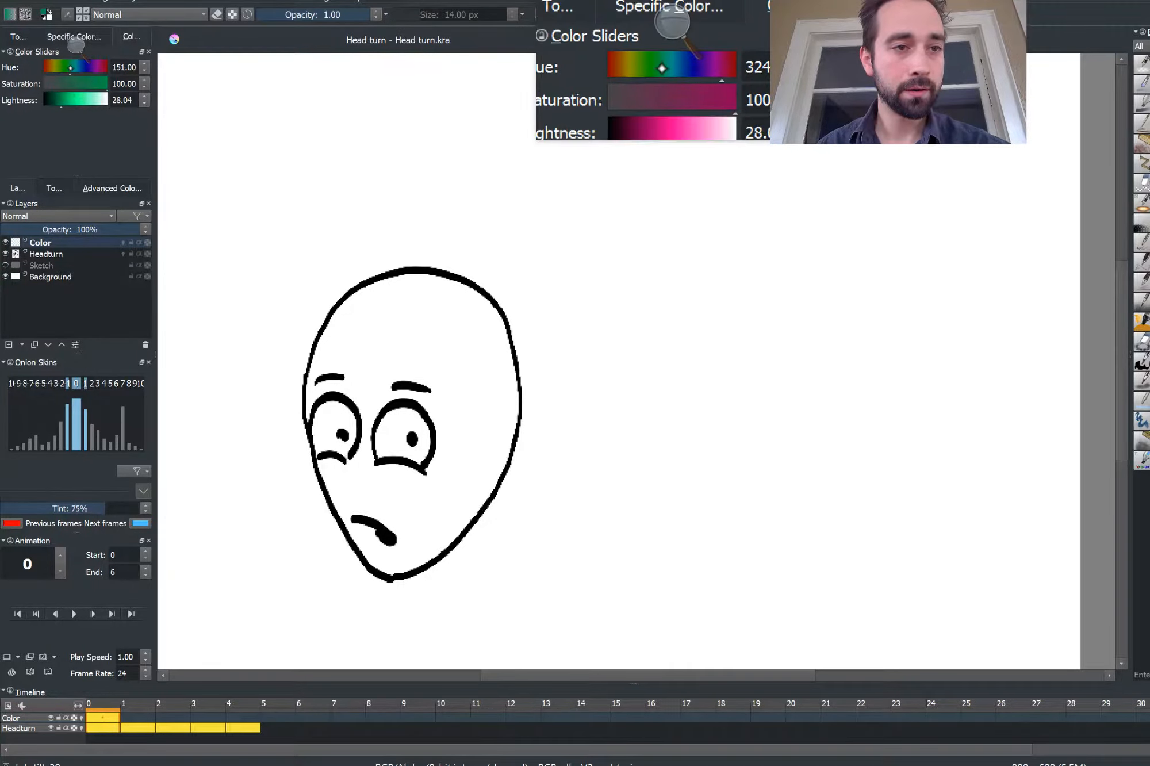
{"action": "mouse_move", "coordinate": [61, 100]}
{"action": "left_mouse_down"}
{"action": "mouse_move", "coordinate": [78, 100]}
{"action": "mouse_move", "coordinate": [65, 86]}
{"action": "left_mouse_up"}
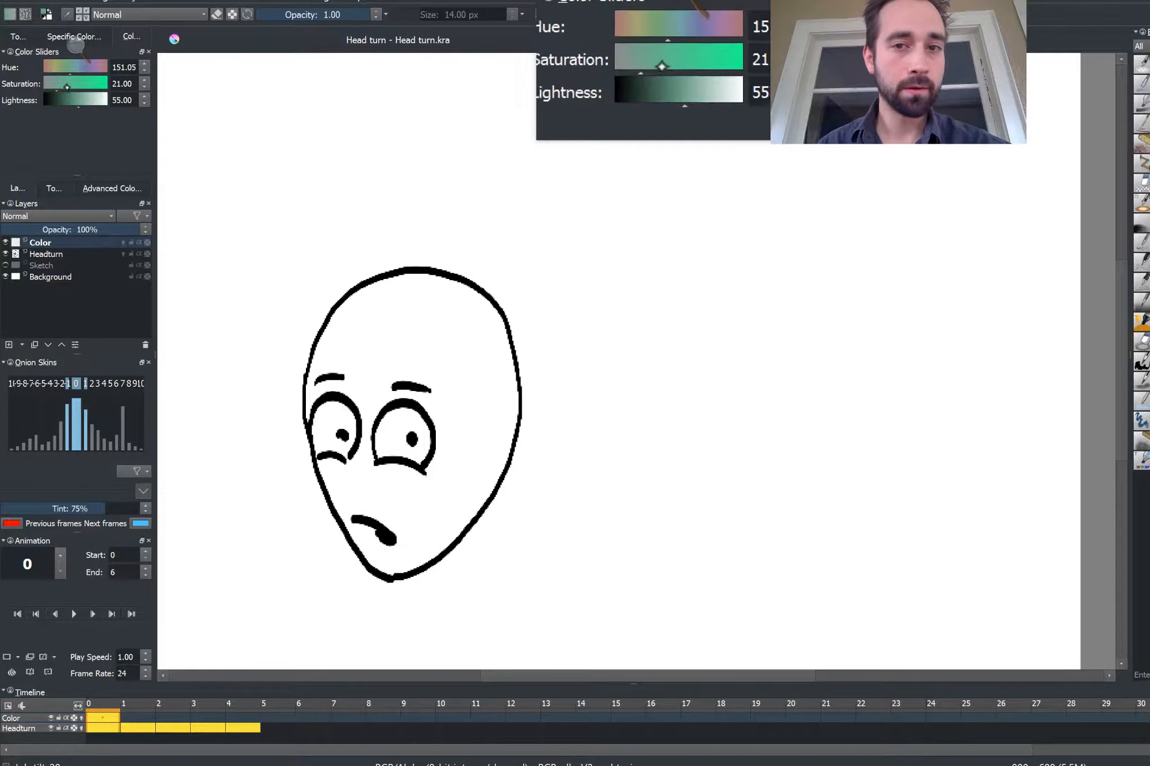
{"action": "left_click", "coordinate": [364, 346]}
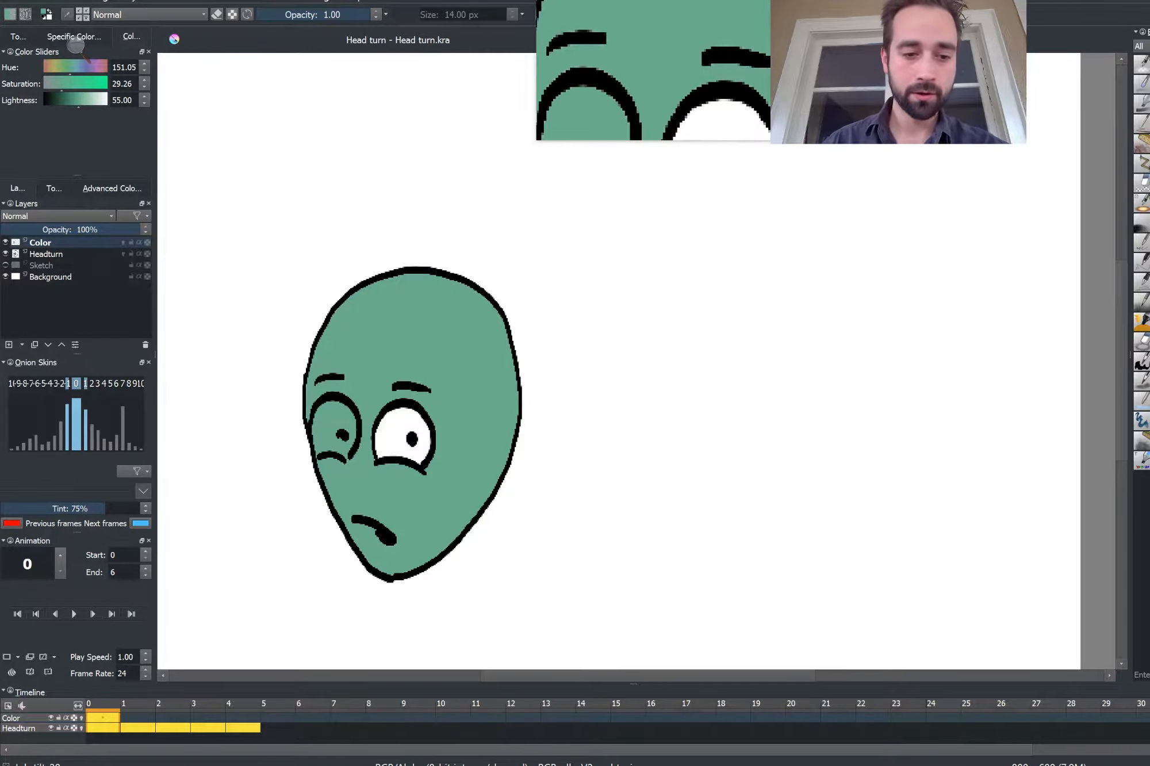
Try to fill the head on frame 1 with the green and undo the fill
{"action": "key", "text": "period"}
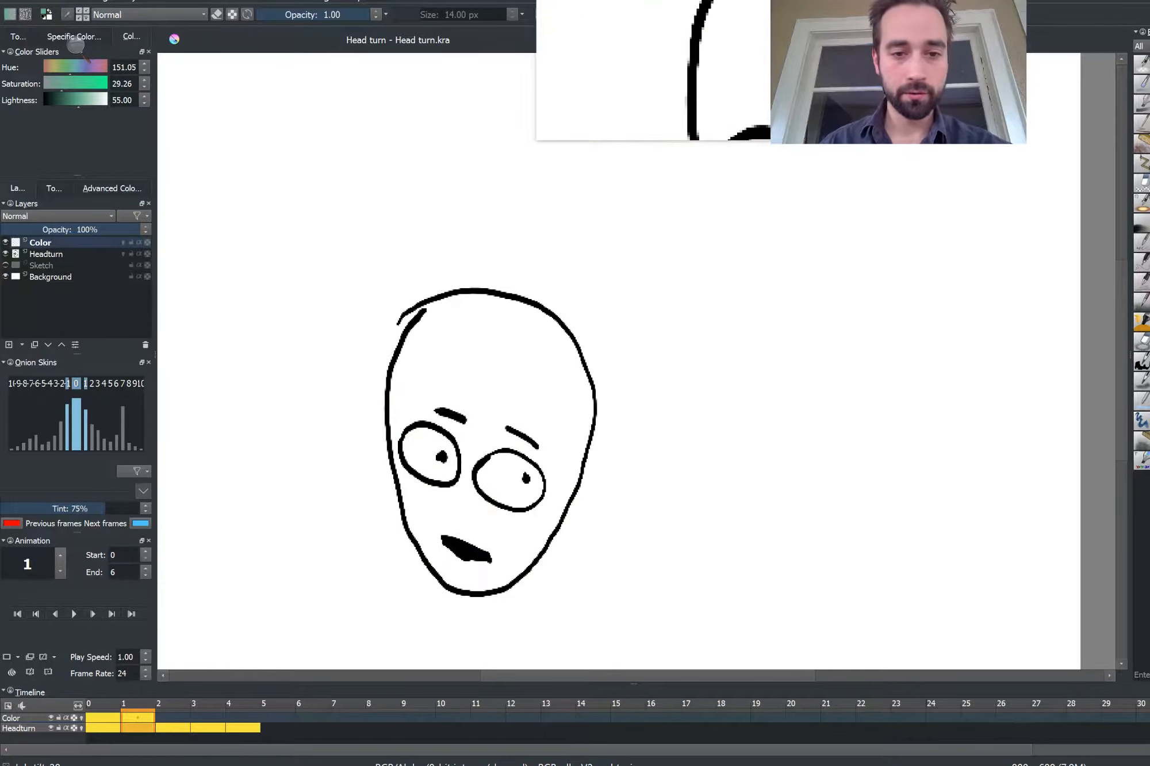
{"action": "left_click", "coordinate": [426, 381]}
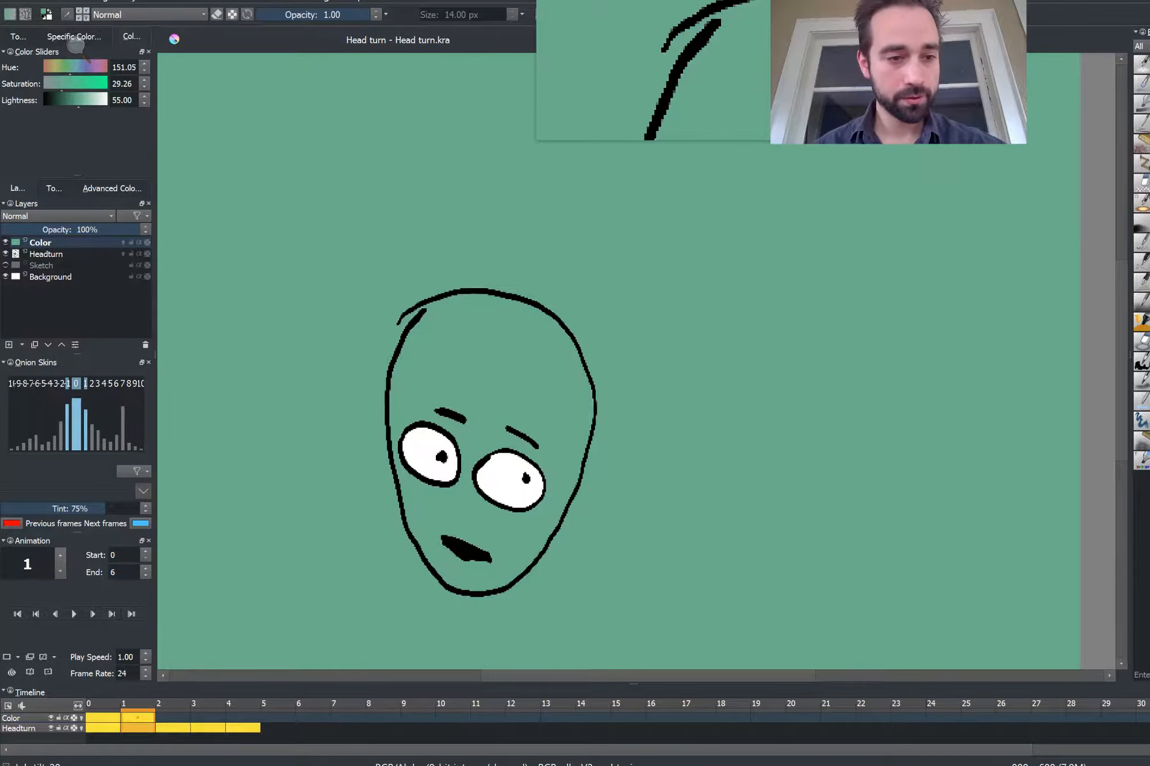
{"action": "key", "text": "ctrl+z"}
Switch to the brush and, on frame 3, paint small green dabs to close gaps in the head's outline near the eye
{"action": "left_click", "coordinate": [54, 188]}
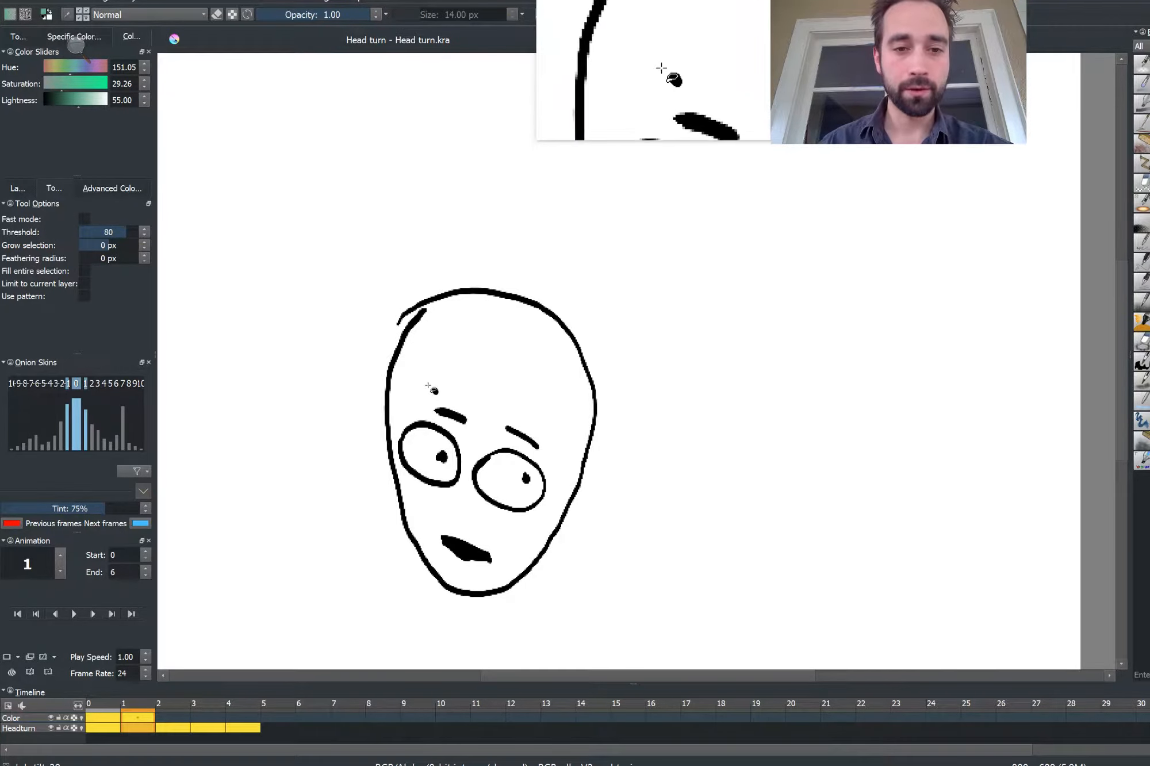
{"action": "key", "text": "b"}
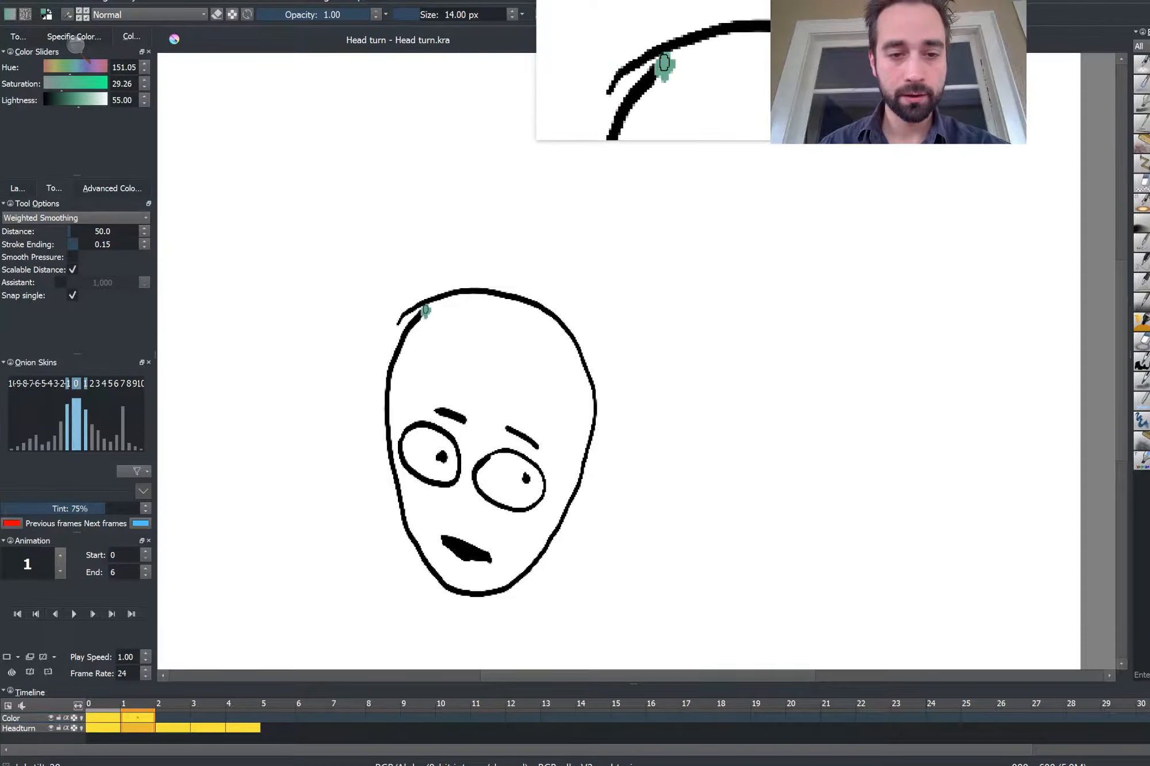
{"action": "key", "text": "."}
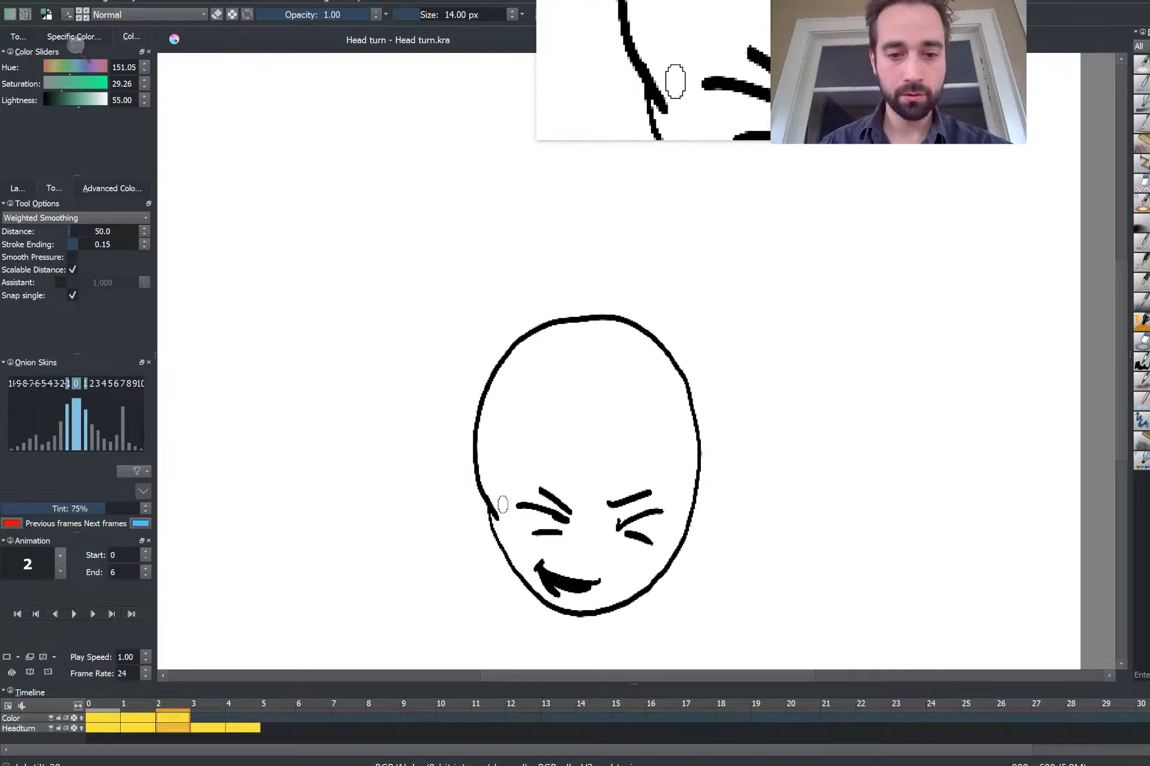
{"action": "key", "text": "."}
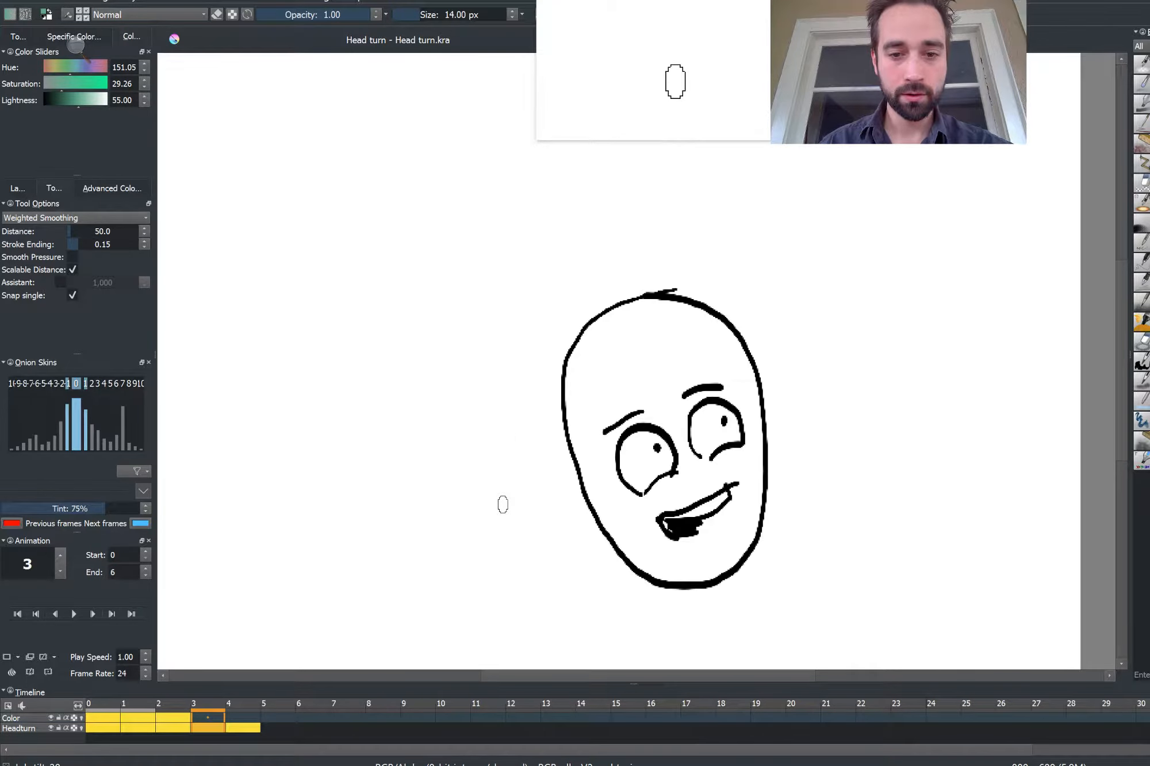
{"action": "left_click", "coordinate": [639, 498]}
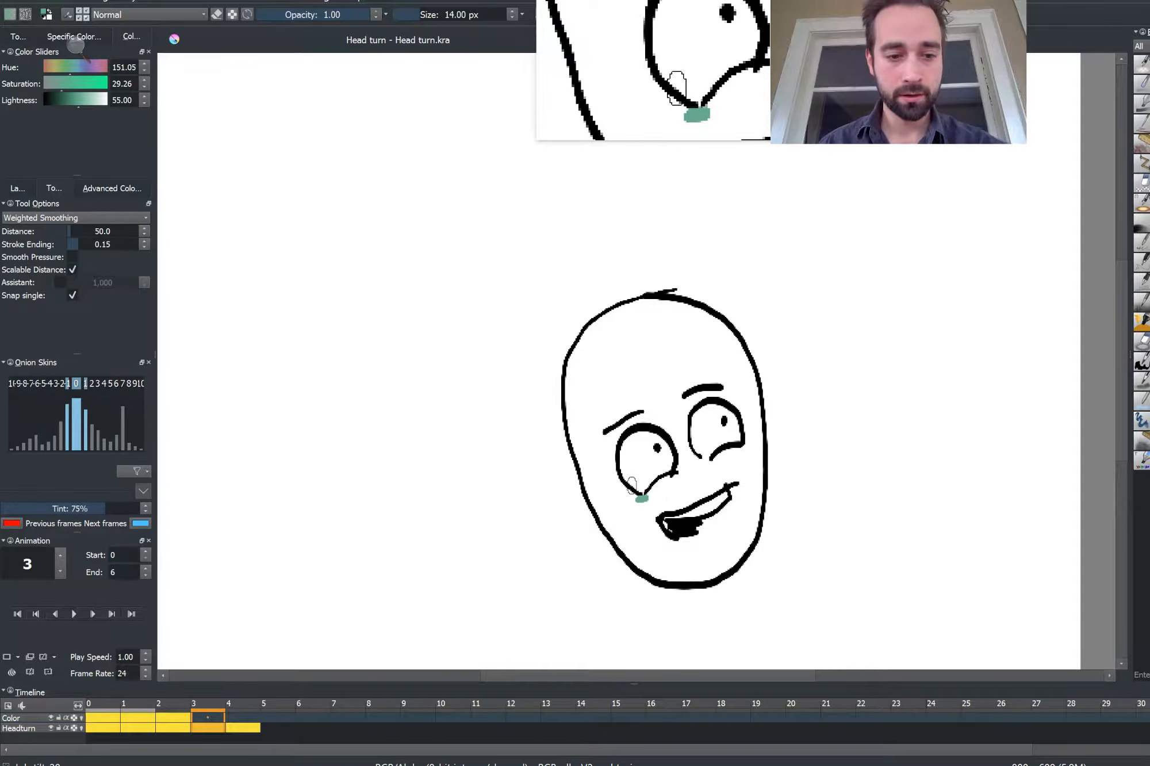
{"action": "key", "text": "ctrl+z"}
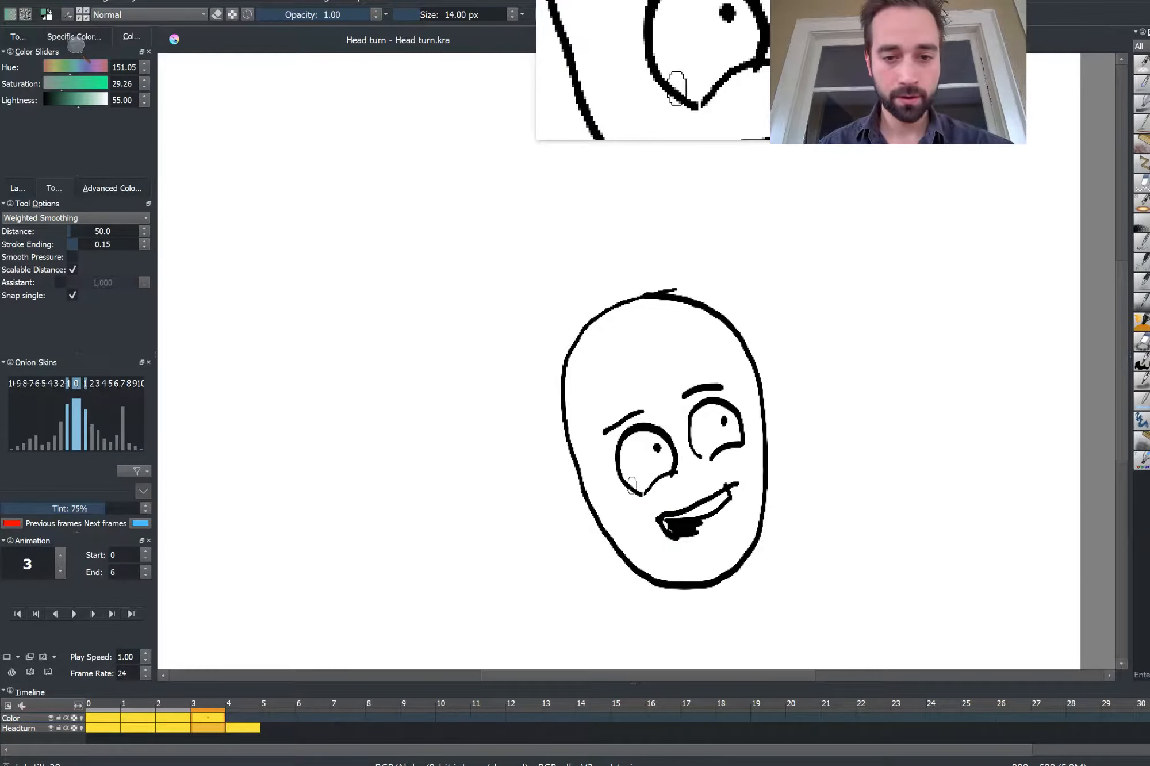
{"action": "left_click", "coordinate": [639, 497]}
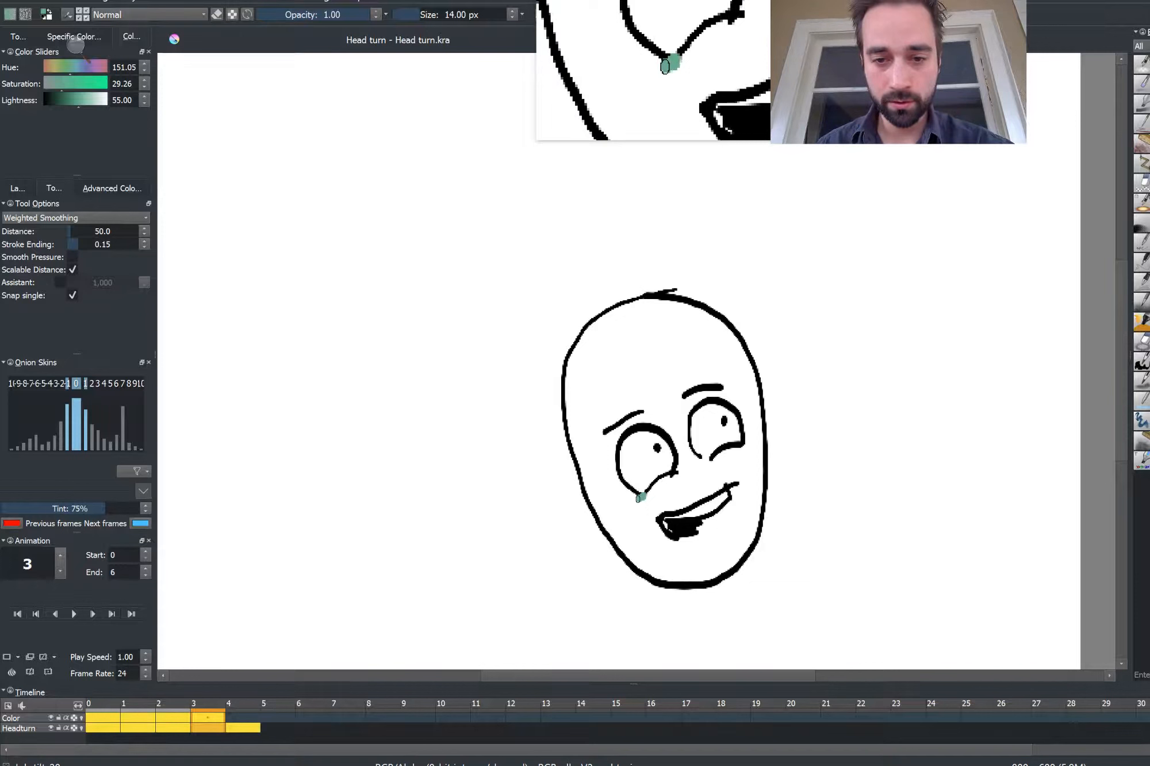
{"action": "left_click", "coordinate": [701, 461]}
On frame 4, close the gap above the right eye with a dab and fill the head with the green
{"action": "key", "text": "period"}
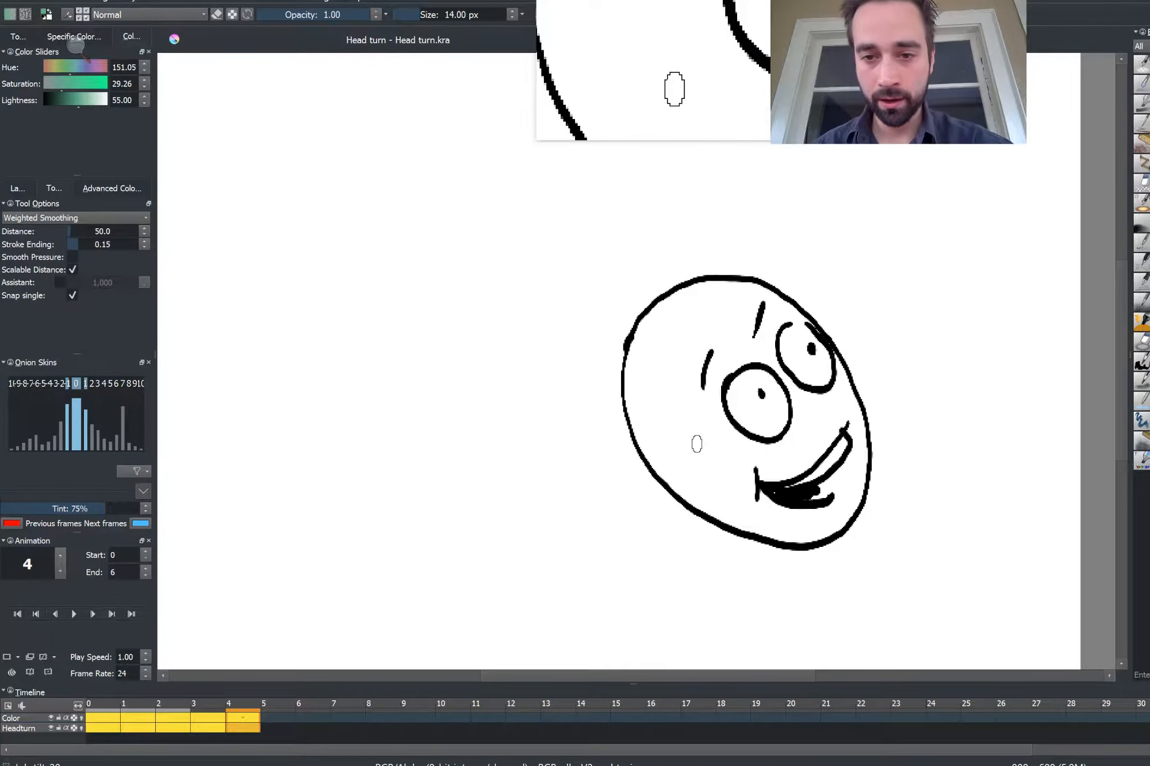
{"action": "left_click", "coordinate": [797, 321]}
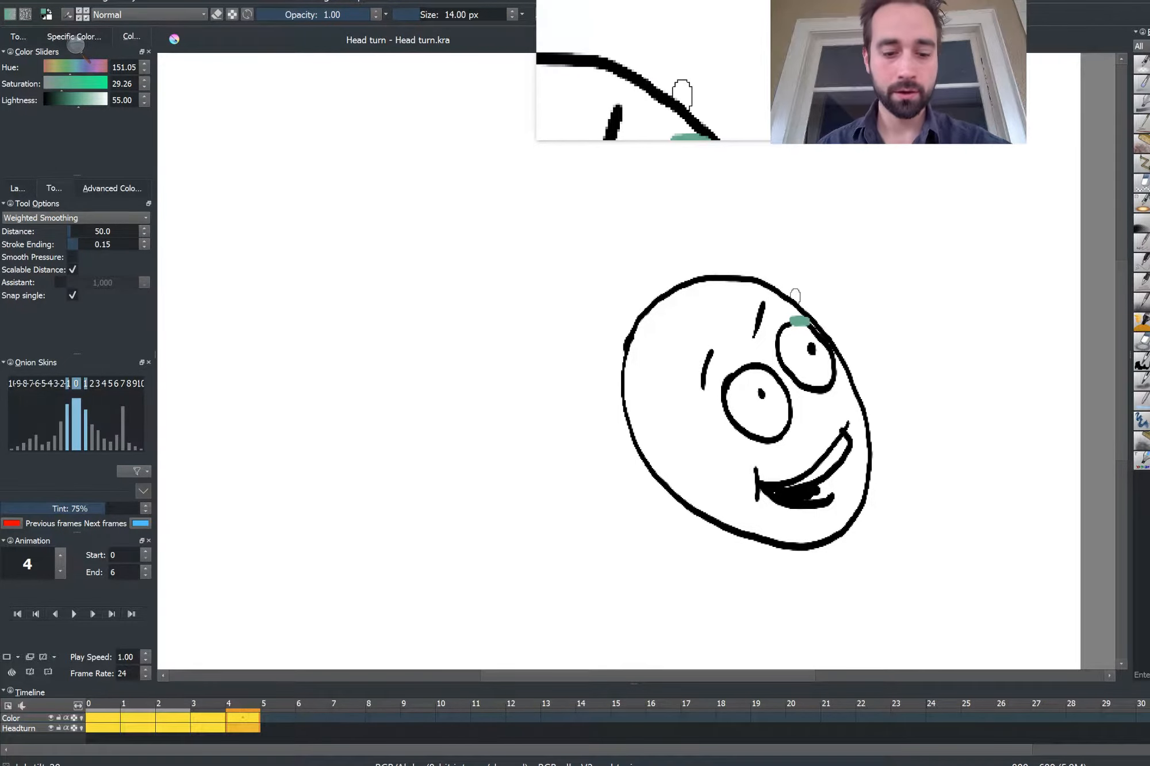
{"action": "key", "text": "f"}
{"action": "left_click", "coordinate": [634, 395]}
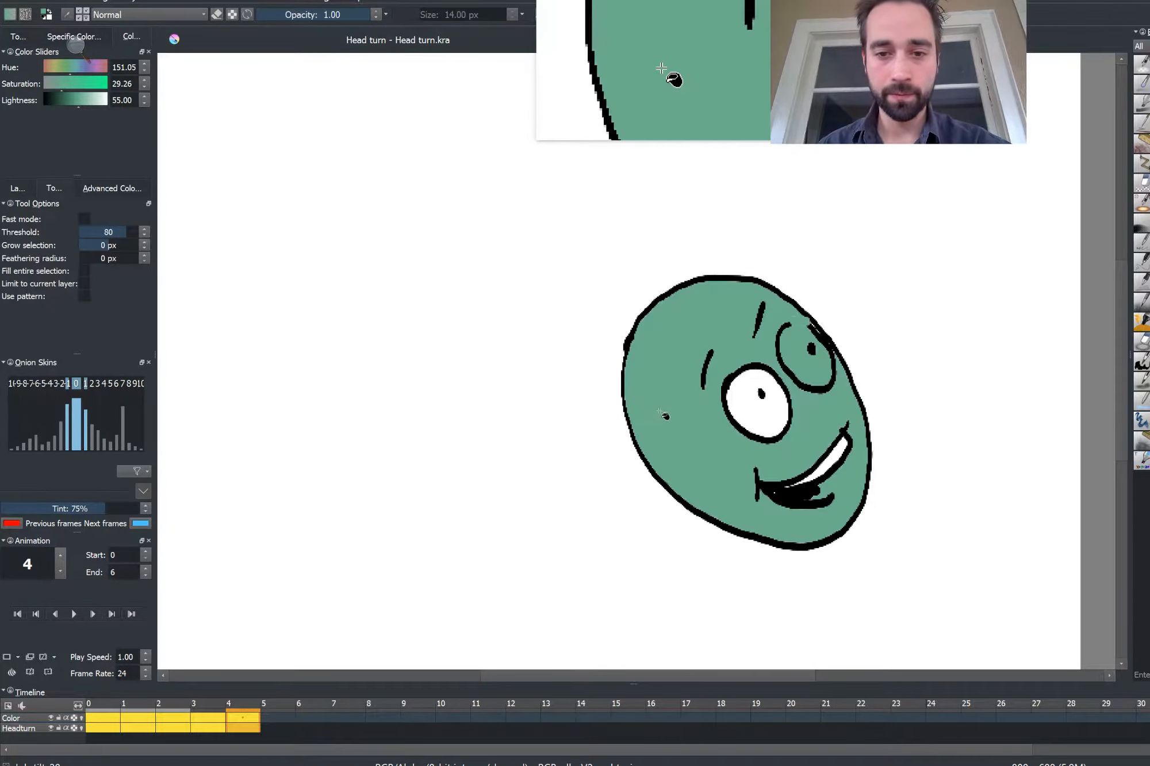
{"action": "key", "text": "ctrl+z"}
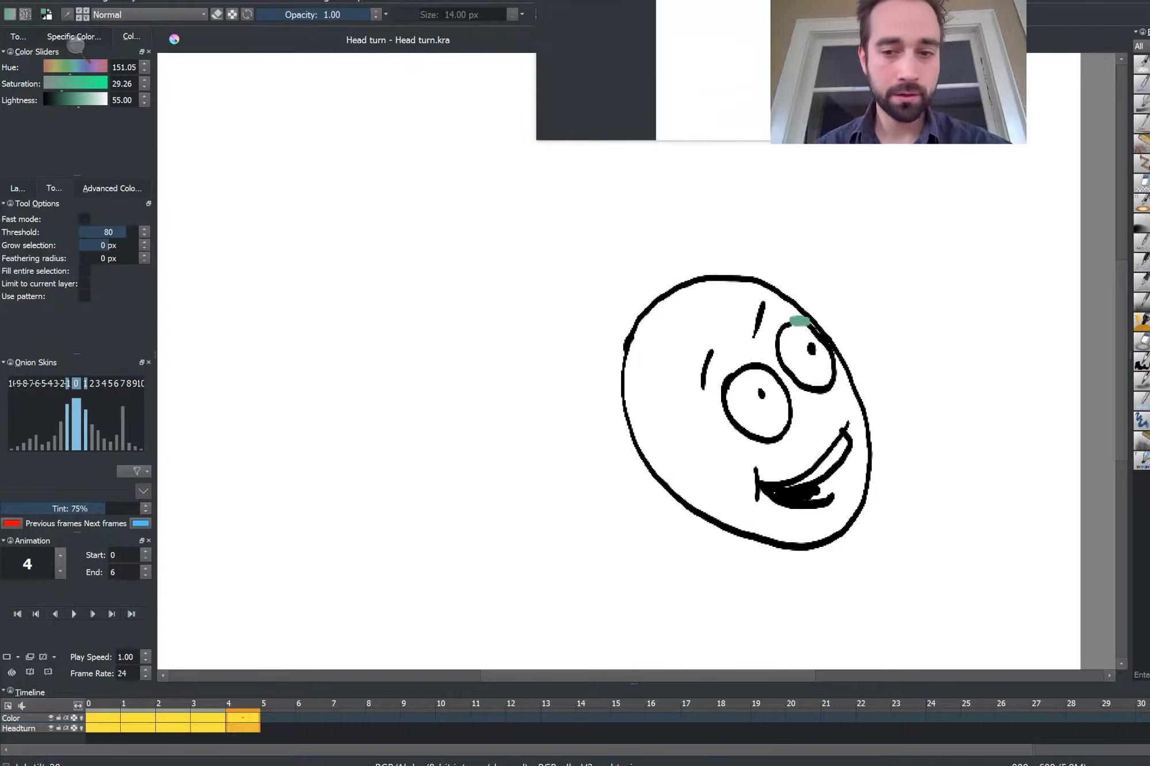
{"action": "left_click", "coordinate": [659, 404]}
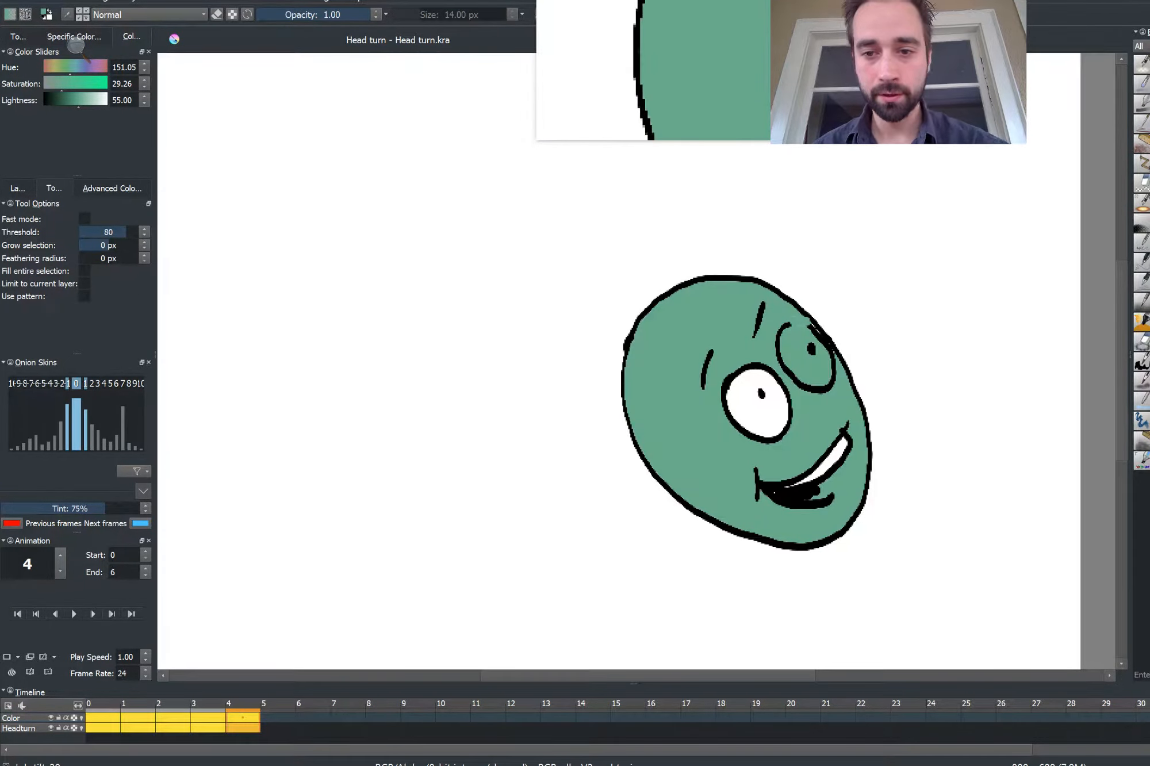
Fill the heads on frames 3 and 2 with the green
{"action": "key", "text": "Left"}
{"action": "left_click", "coordinate": [577, 379]}
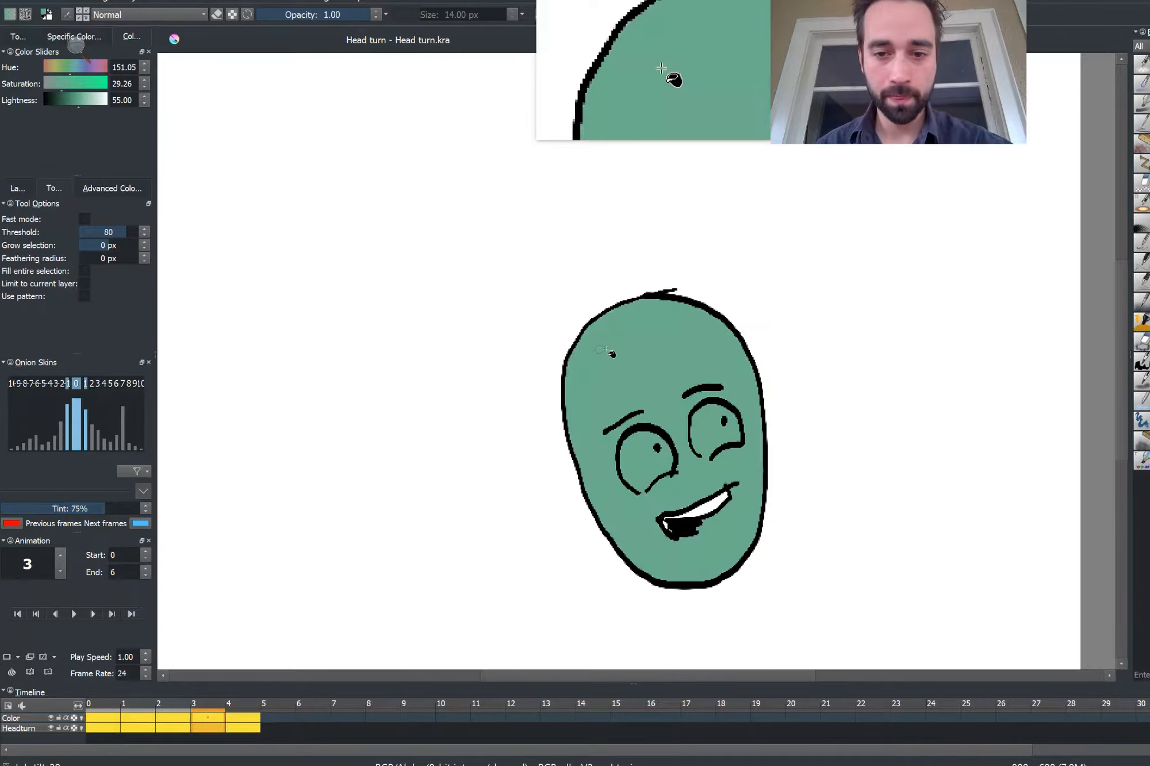
{"action": "key", "text": "Left"}
{"action": "left_click", "coordinate": [489, 380]}
Attempt a green fill of the frame 1 head and undo it
{"action": "key", "text": "Left"}
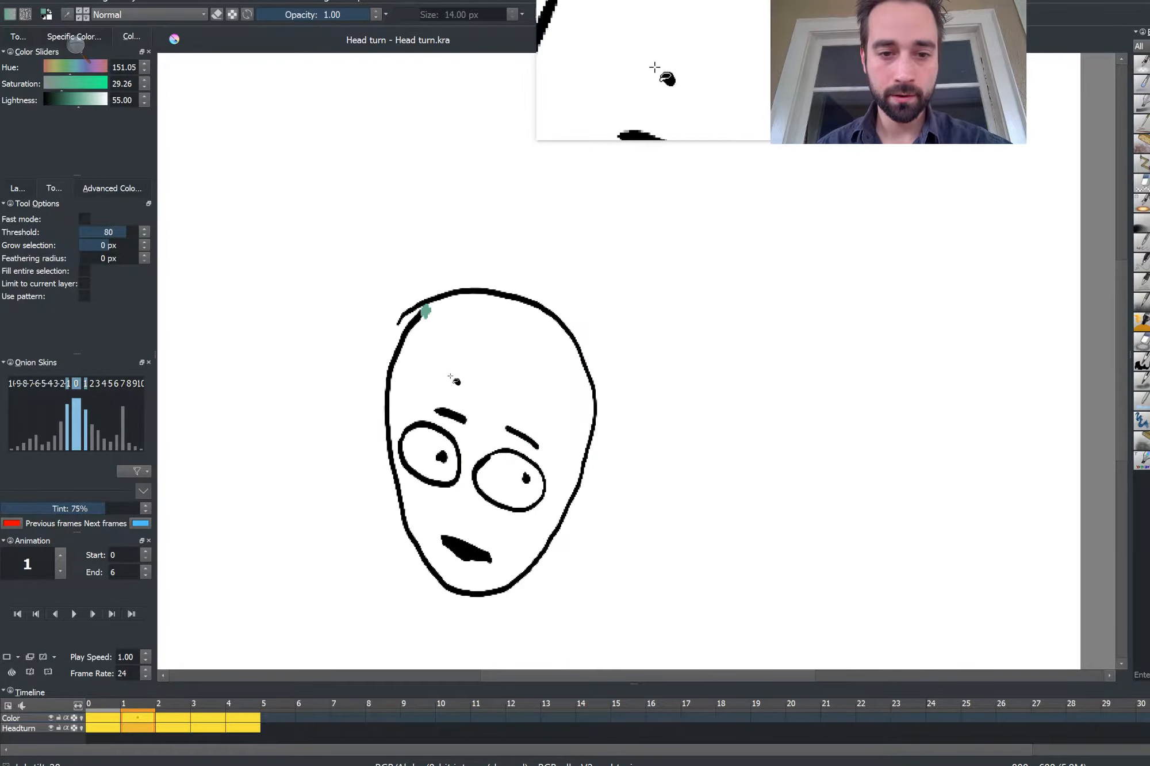
{"action": "left_click", "coordinate": [445, 373]}
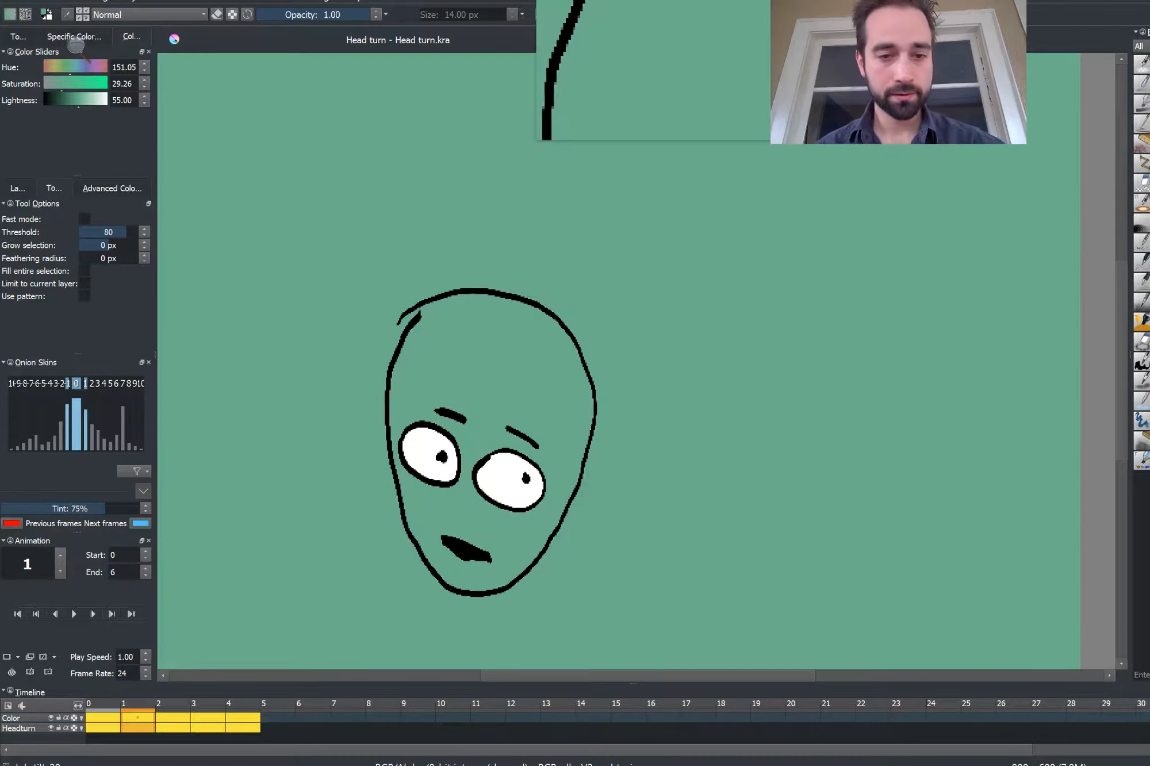
{"action": "key", "text": "ctrl+z"}
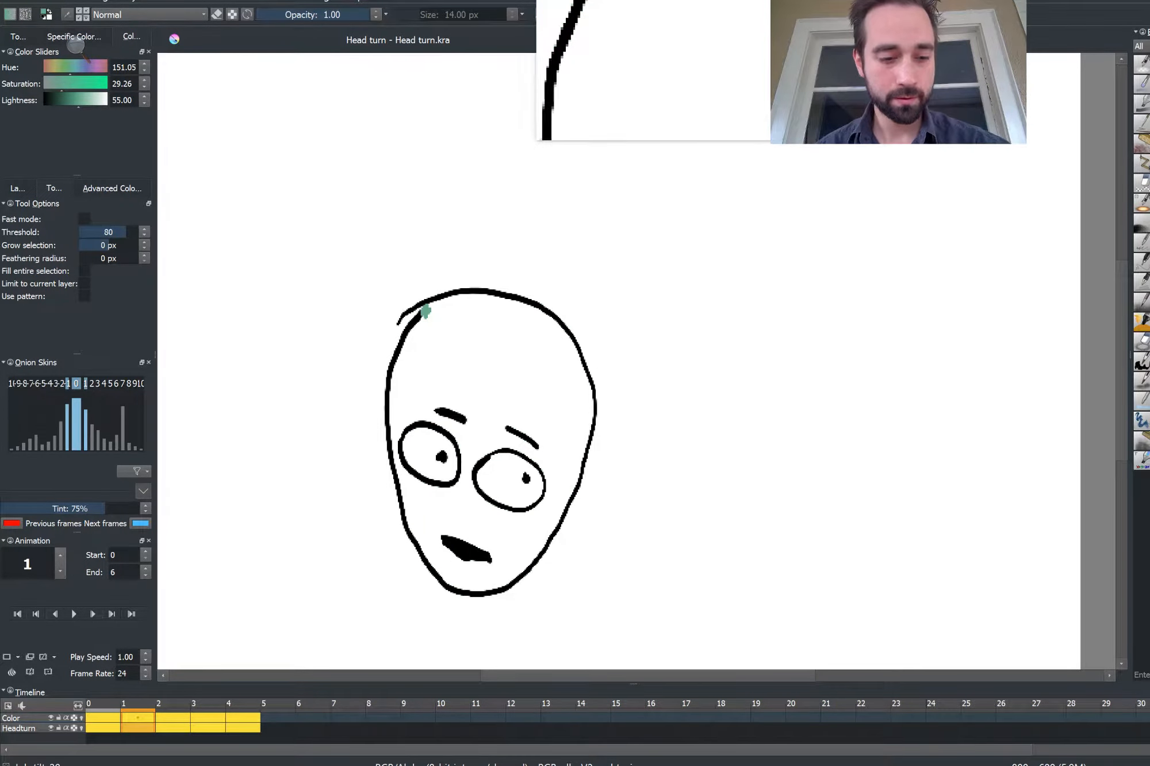
Choose a large round brush of about 70 px and paint the frame 1 head green by hand
{"action": "key", "text": "b"}
{"action": "key", "text": "bracketright"}
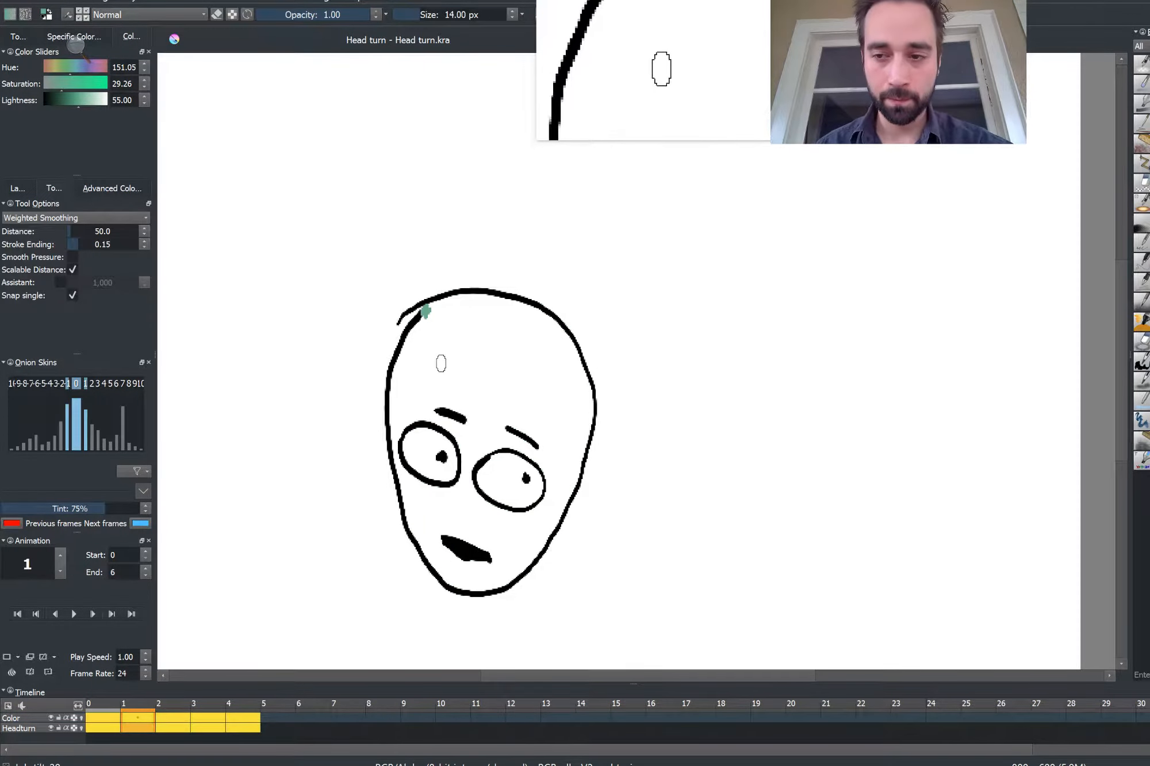
{"action": "key", "text": "bracketright"}
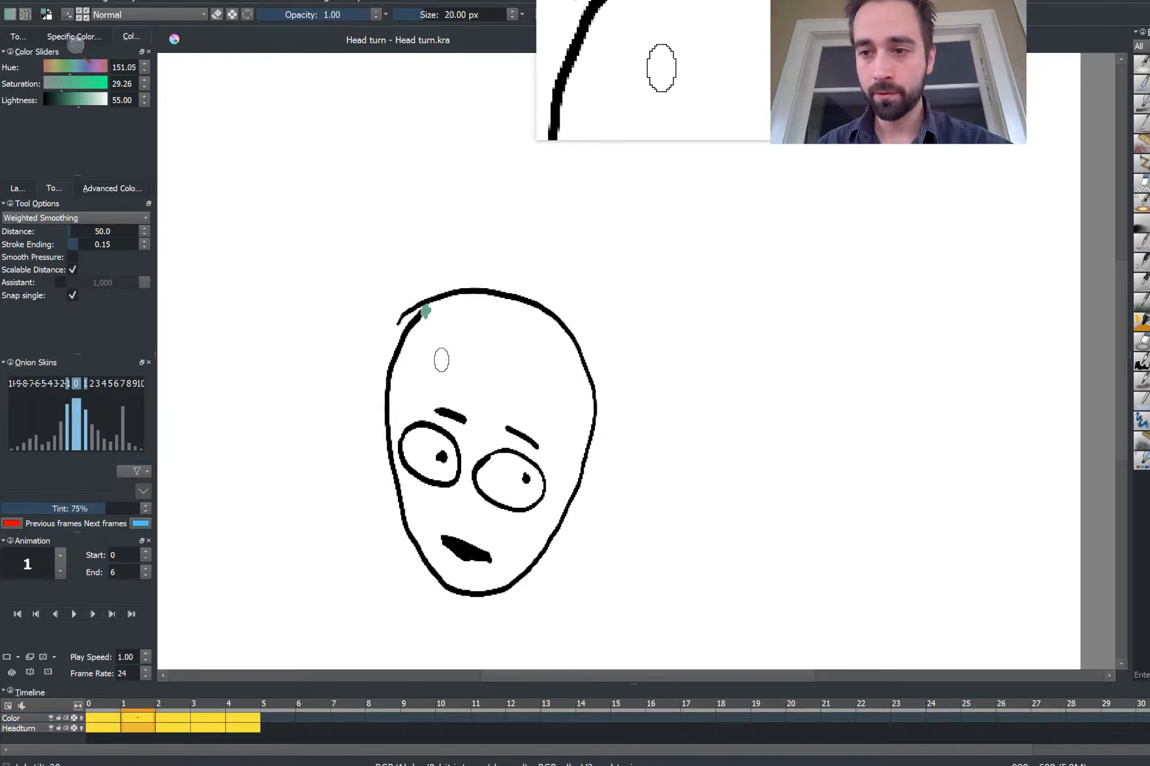
{"action": "key", "text": "bracketleft"}
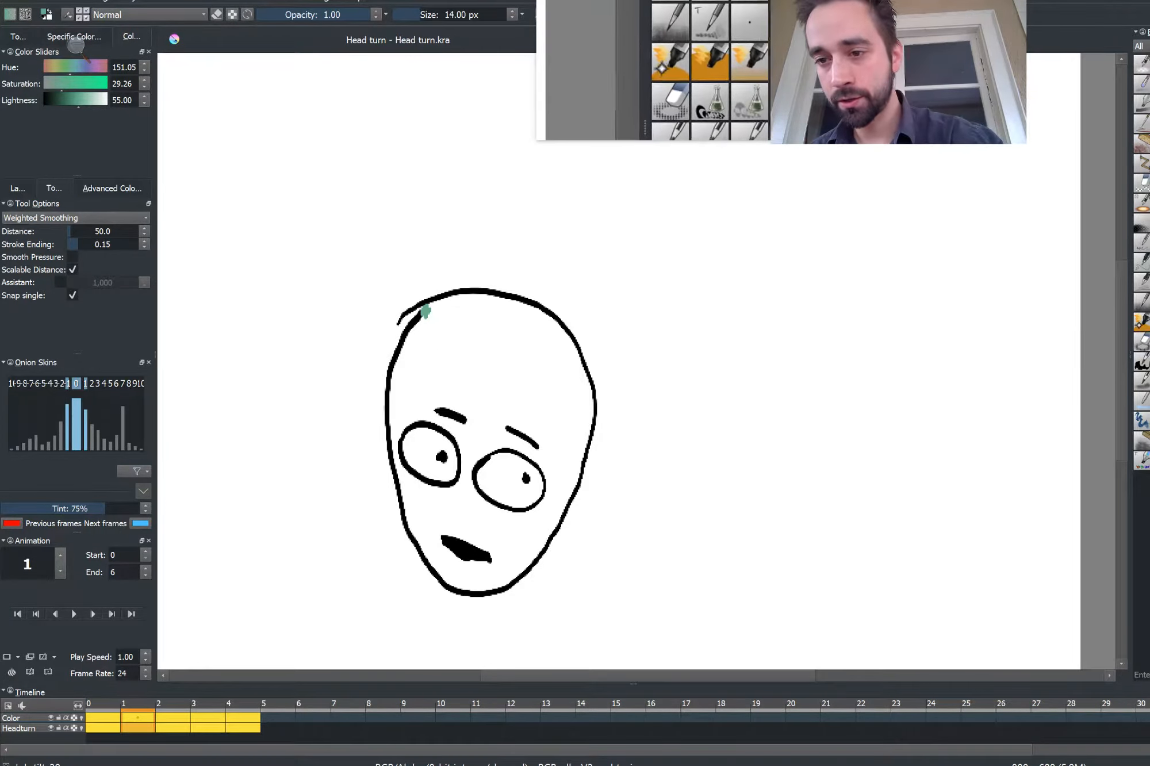
{"action": "left_click", "coordinate": [1141, 319]}
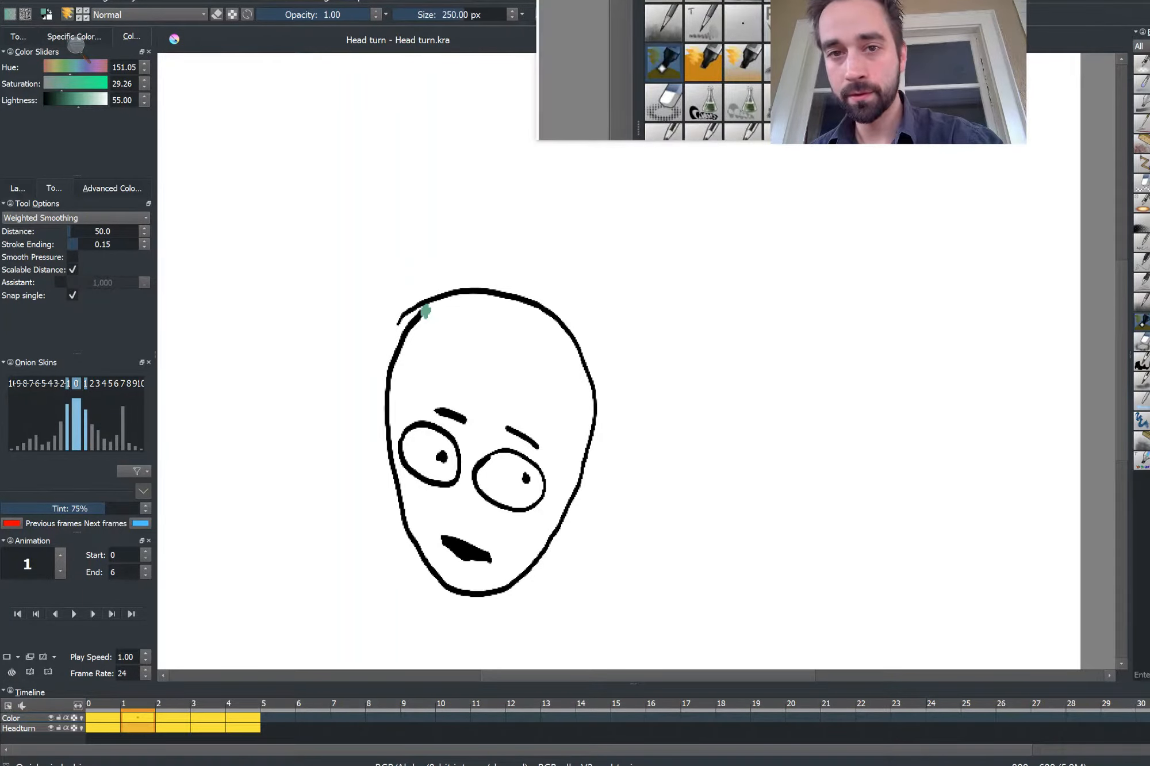
{"action": "key", "text": "bracketleft"}
{"action": "key", "text": "bracketleft"}
{"action": "key", "text": "bracketleft"}
{"action": "key", "text": "bracketleft"}
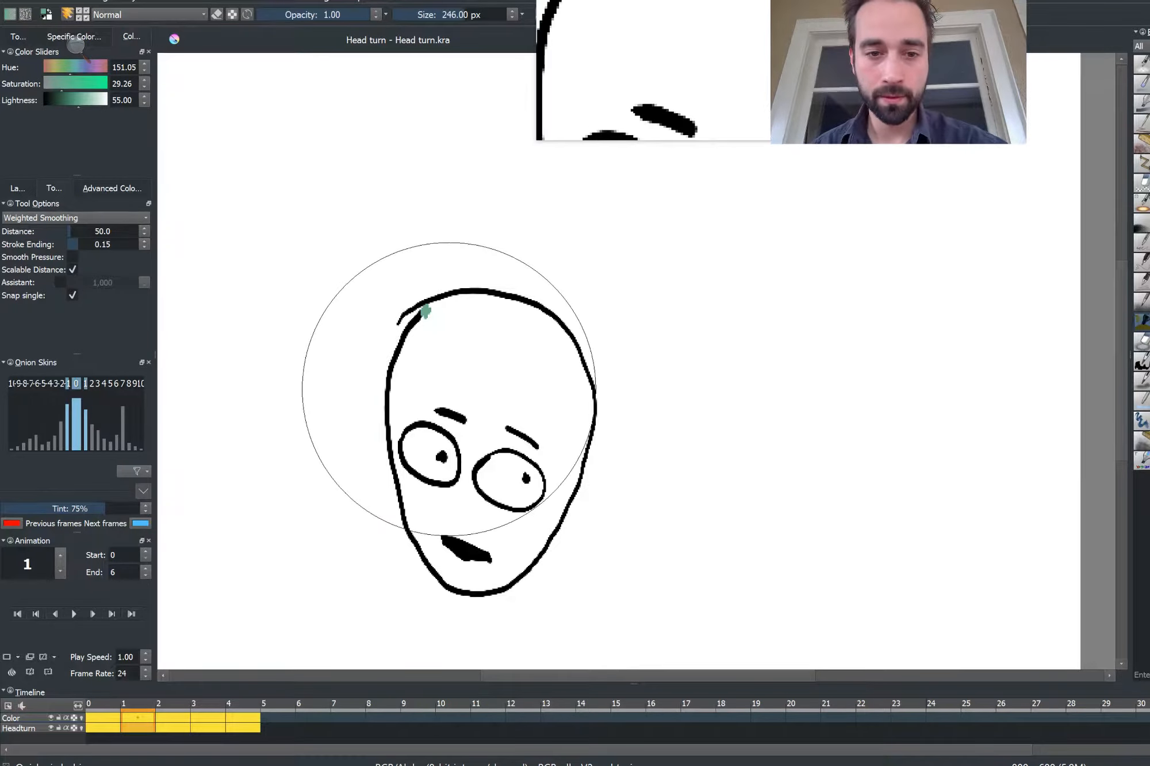
{"action": "key", "text": "bracketleft"}
{"action": "key", "text": "bracketleft"}
{"action": "key", "text": "bracketleft"}
{"action": "key", "text": "bracketleft"}
{"action": "key", "text": "bracketleft"}
{"action": "key", "text": "bracketleft"}
{"action": "key", "text": "bracketleft"}
{"action": "key", "text": "bracketleft"}
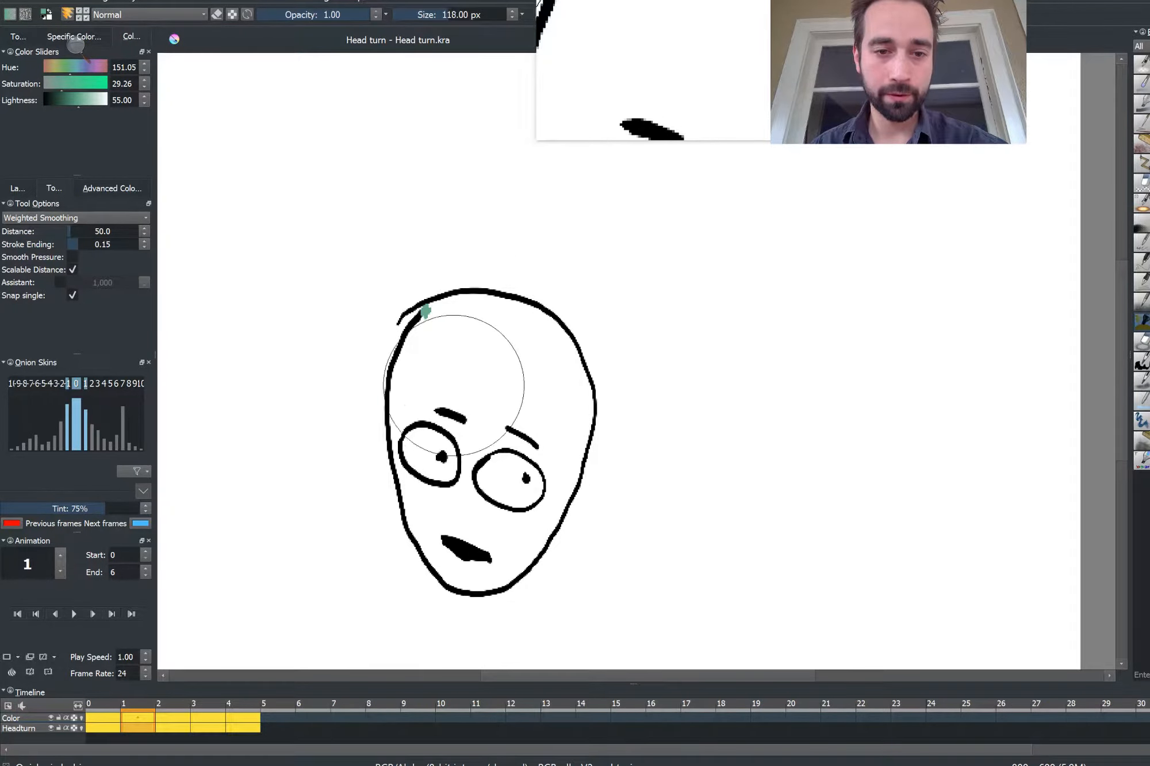
{"action": "left_click", "coordinate": [445, 387]}
{"action": "key", "text": "bracketleft"}
{"action": "key", "text": "ctrl+z"}
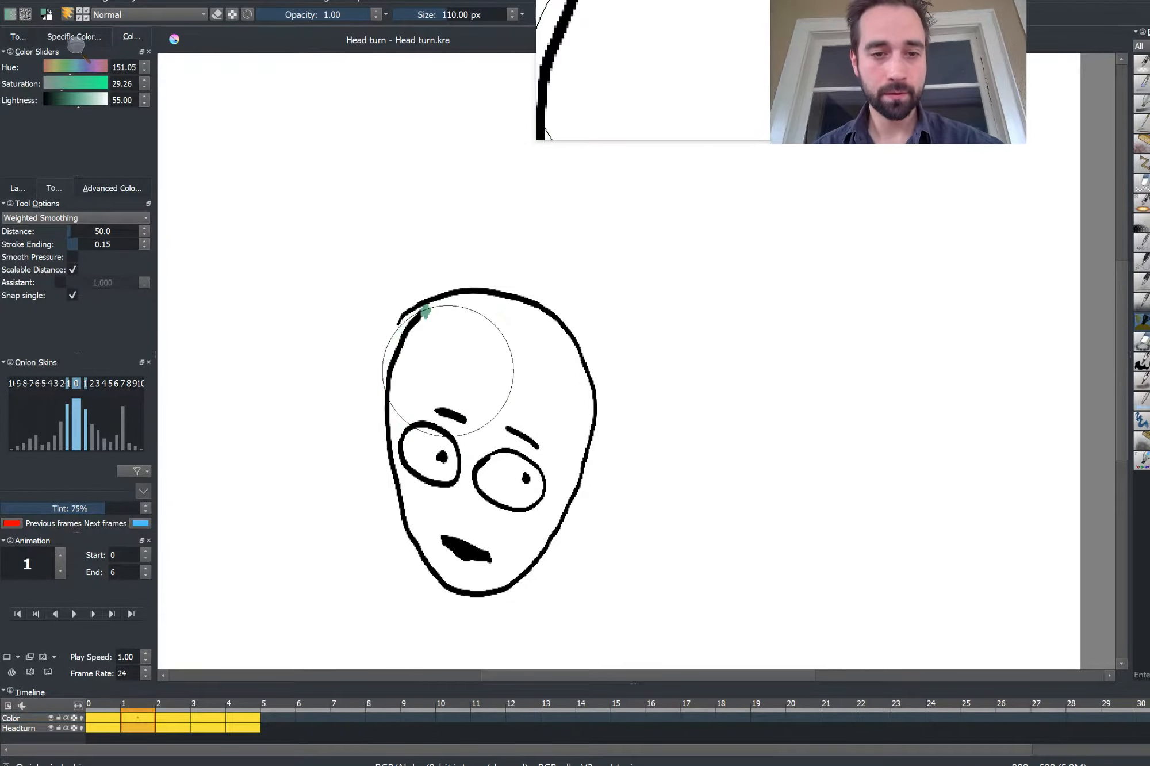
{"action": "key", "text": "bracketleft"}
{"action": "key", "text": "bracketleft"}
{"action": "key", "text": "bracketleft"}
{"action": "key", "text": "bracketleft"}
{"action": "left_click", "coordinate": [450, 338]}
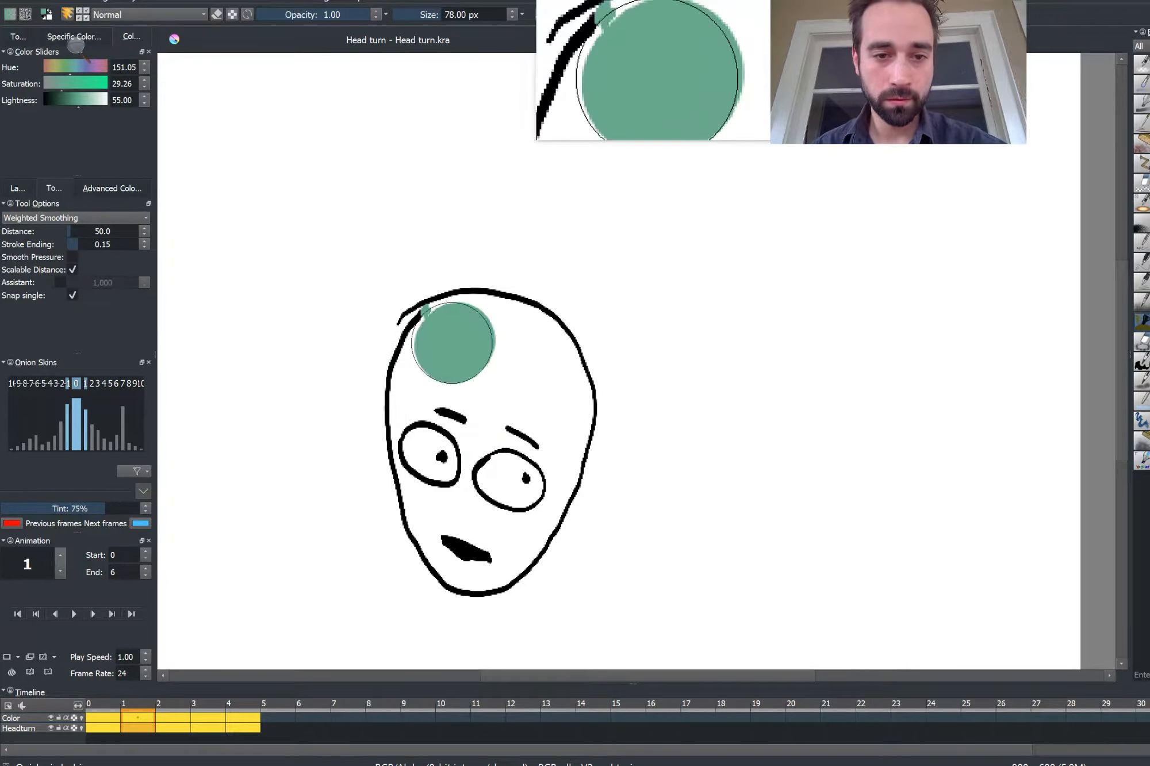
{"action": "mouse_move", "coordinate": [450, 338]}
{"action": "left_mouse_down"}
{"action": "mouse_move", "coordinate": [486, 334]}
{"action": "mouse_move", "coordinate": [529, 351]}
{"action": "mouse_move", "coordinate": [546, 412]}
{"action": "mouse_move", "coordinate": [548, 401]}
{"action": "mouse_move", "coordinate": [516, 502]}
{"action": "mouse_move", "coordinate": [528, 479]}
{"action": "mouse_move", "coordinate": [537, 458]}
{"action": "mouse_move", "coordinate": [500, 512]}
{"action": "mouse_move", "coordinate": [506, 528]}
{"action": "mouse_move", "coordinate": [480, 550]}
{"action": "mouse_move", "coordinate": [445, 487]}
{"action": "mouse_move", "coordinate": [437, 362]}
{"action": "mouse_move", "coordinate": [469, 369]}
{"action": "mouse_move", "coordinate": [471, 447]}
{"action": "left_mouse_up"}
{"action": "key", "text": "bracketleft"}
{"action": "key", "text": "bracketleft"}
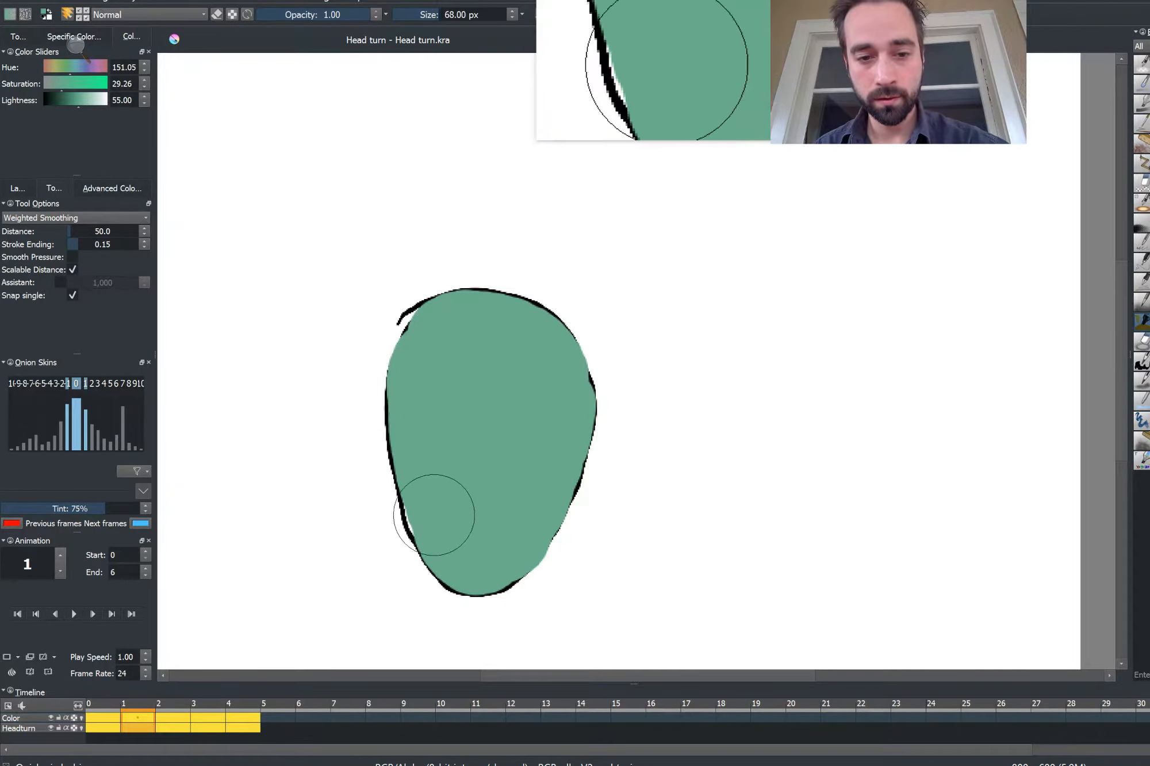
{"action": "left_click_drag", "start_coordinate": [425, 503], "coordinate": [432, 518]}
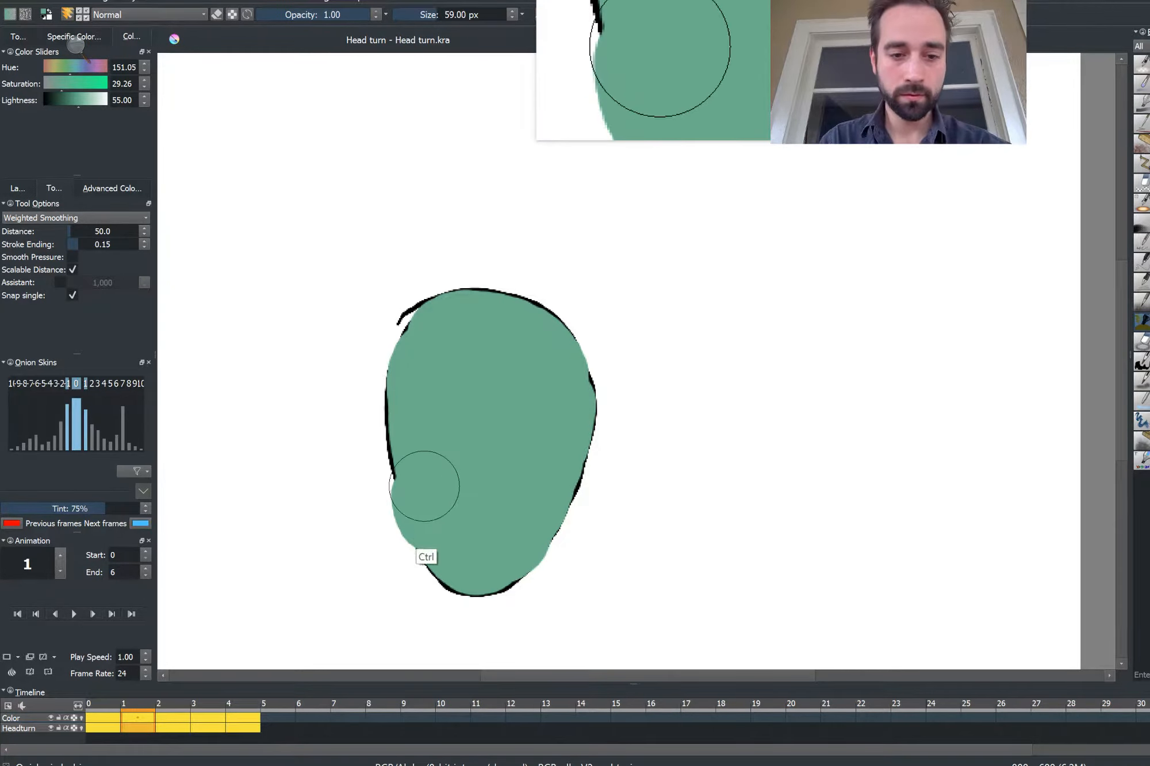
{"action": "key", "text": "ctrl+z"}
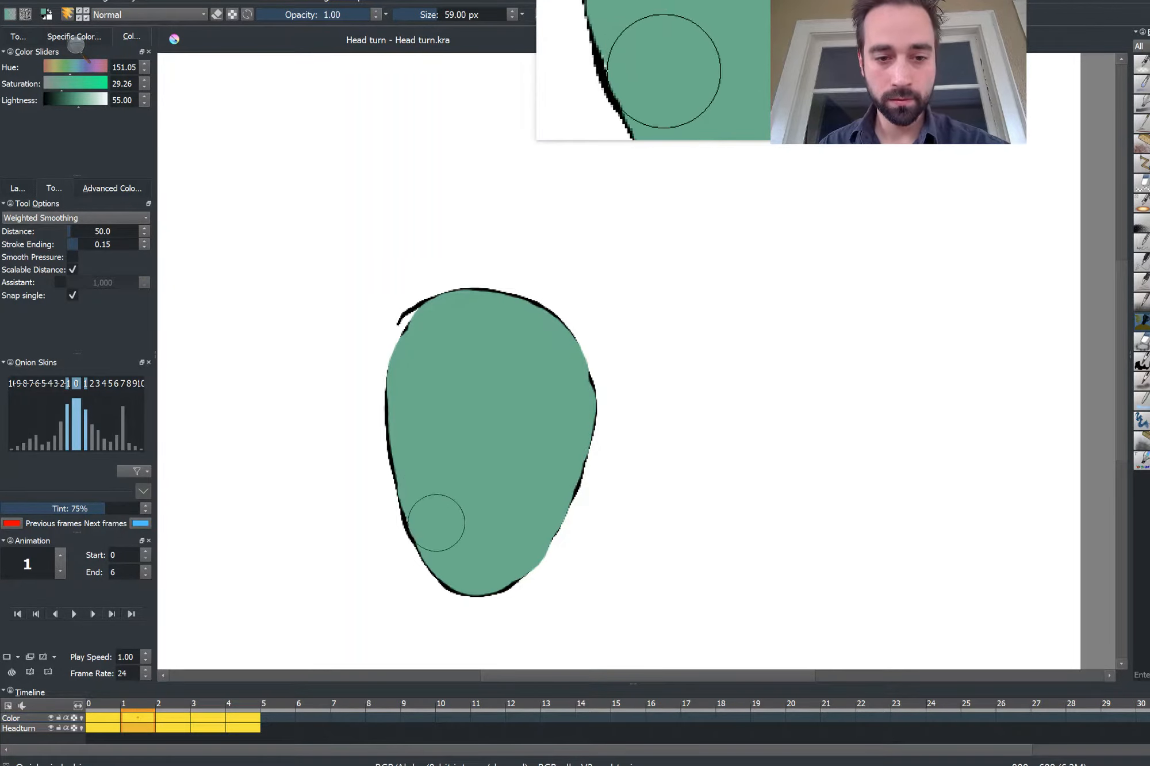
Step through frames 0 to 6 to review the colored heads
{"action": "key", "text": "Left"}
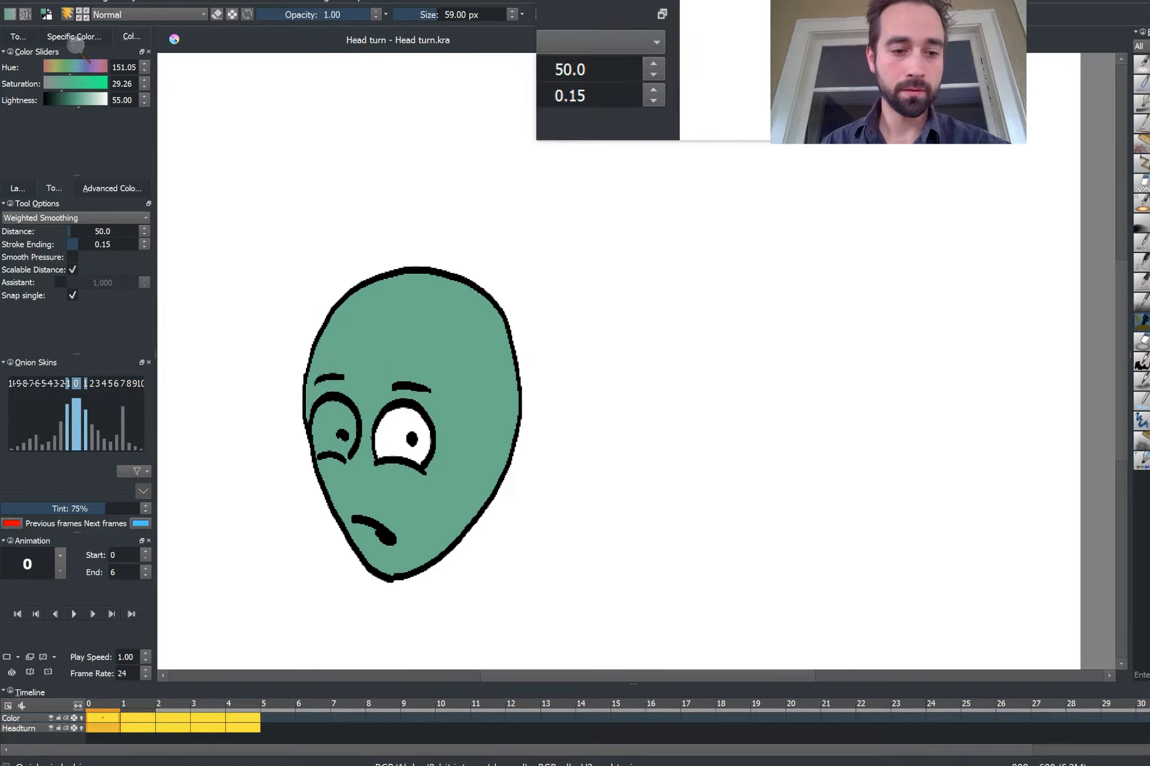
{"action": "key", "text": "Right"}
{"action": "key", "text": "Right"}
{"action": "key", "text": "Right"}
{"action": "key", "text": "Right"}
{"action": "key", "text": "Right"}
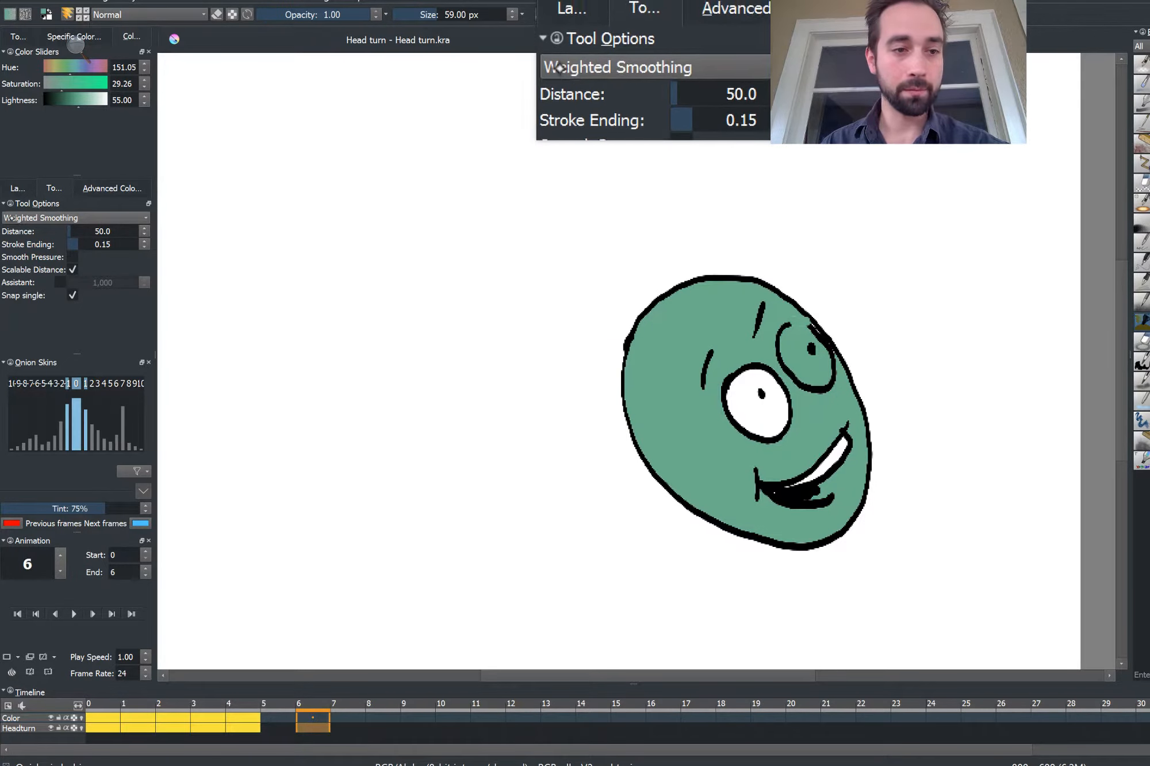
Move the Color layer below the Headturn layer
{"action": "left_click", "coordinate": [18, 188]}
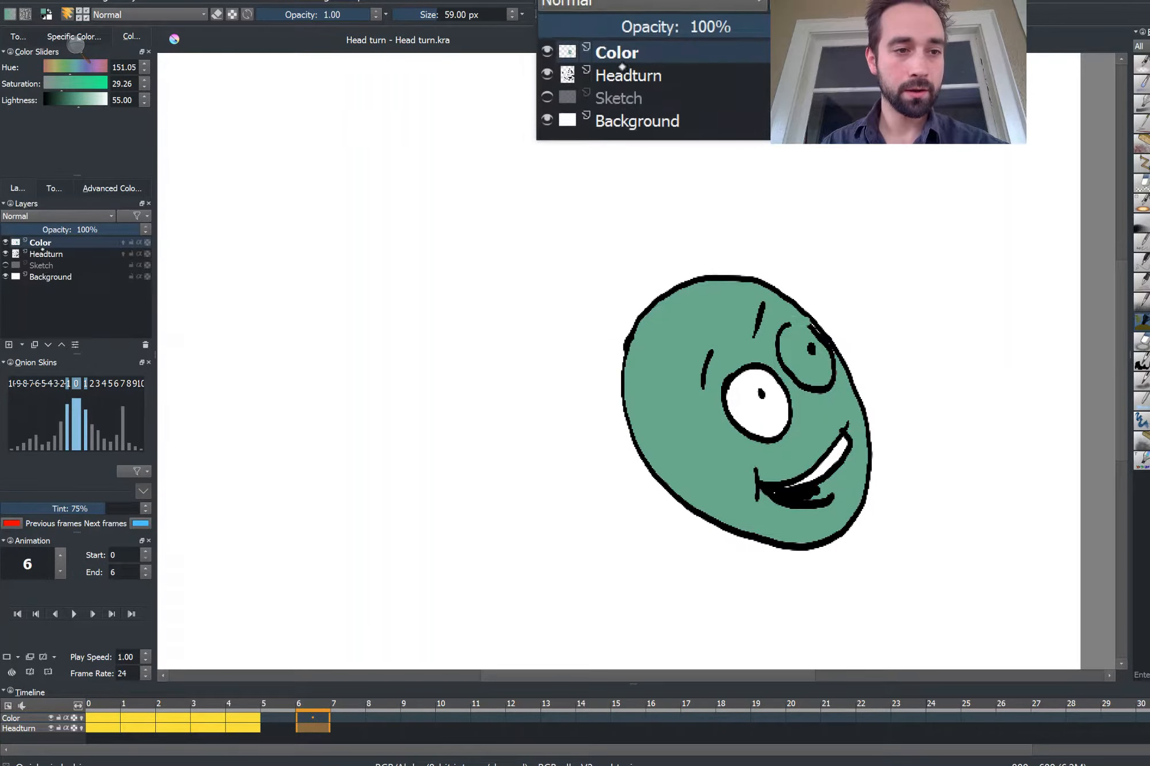
{"action": "left_click_drag", "start_coordinate": [42, 246], "coordinate": [36, 261]}
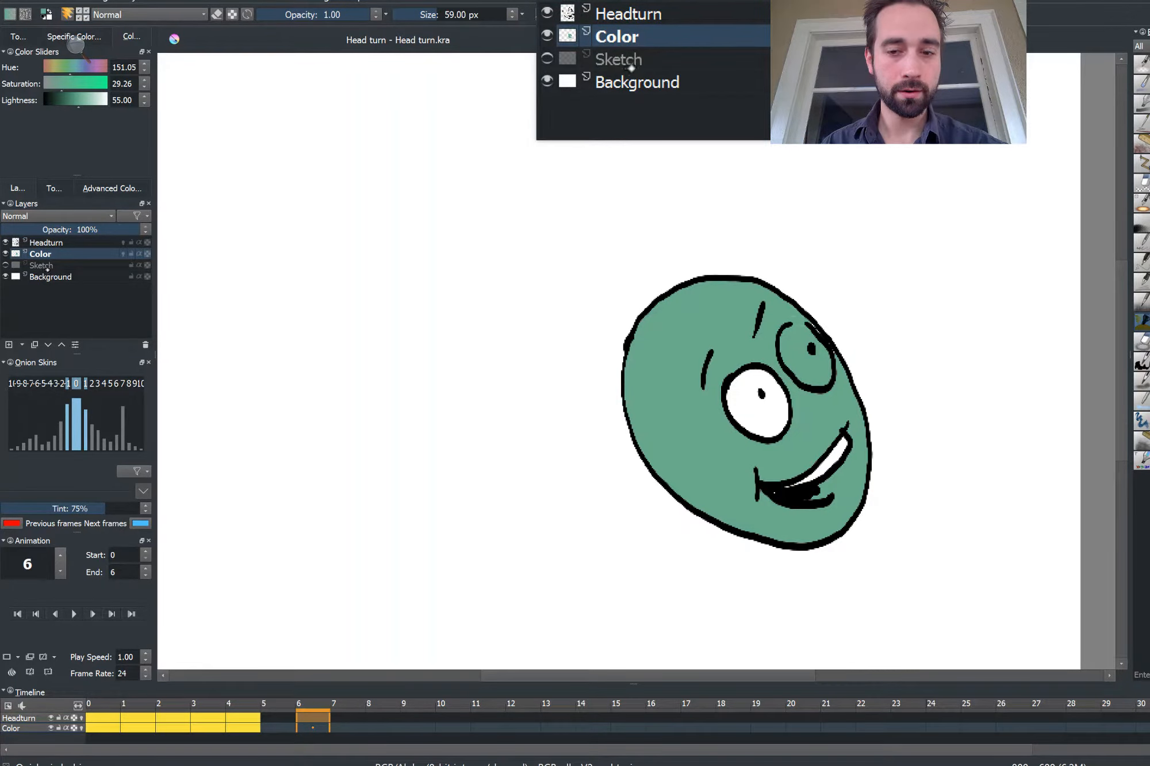
Pick white from the canvas and paint the white of the right eye on frame 6
{"action": "key", "text": "ctrl+alt"}
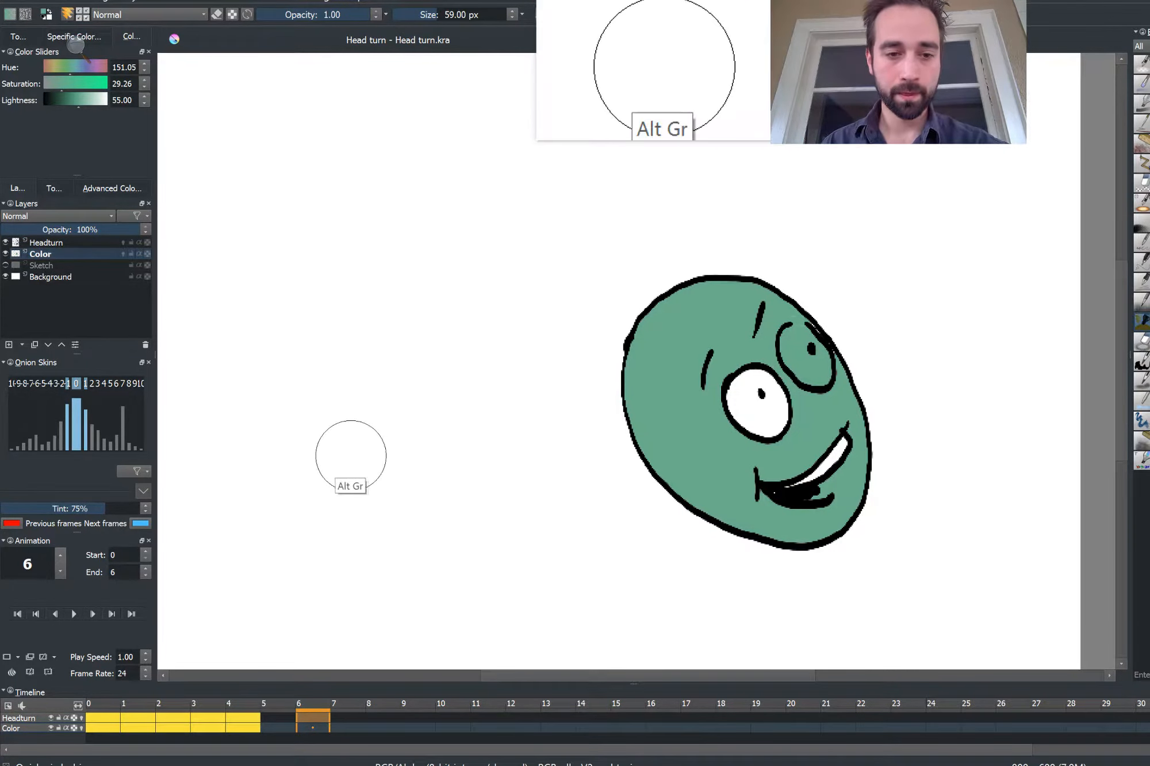
{"action": "key", "text": "ctrl"}
{"action": "left_click", "coordinate": [365, 457], "text": "ctrl"}
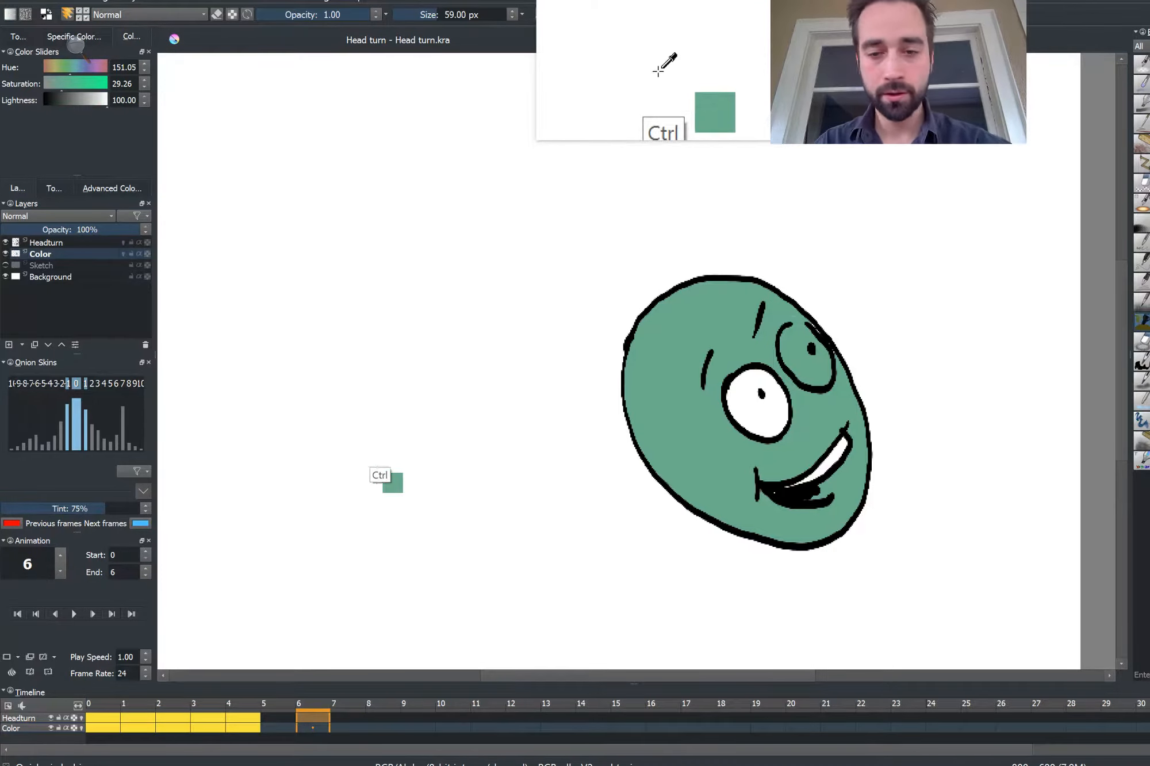
{"action": "left_click_drag", "start_coordinate": [797, 339], "coordinate": [814, 365]}
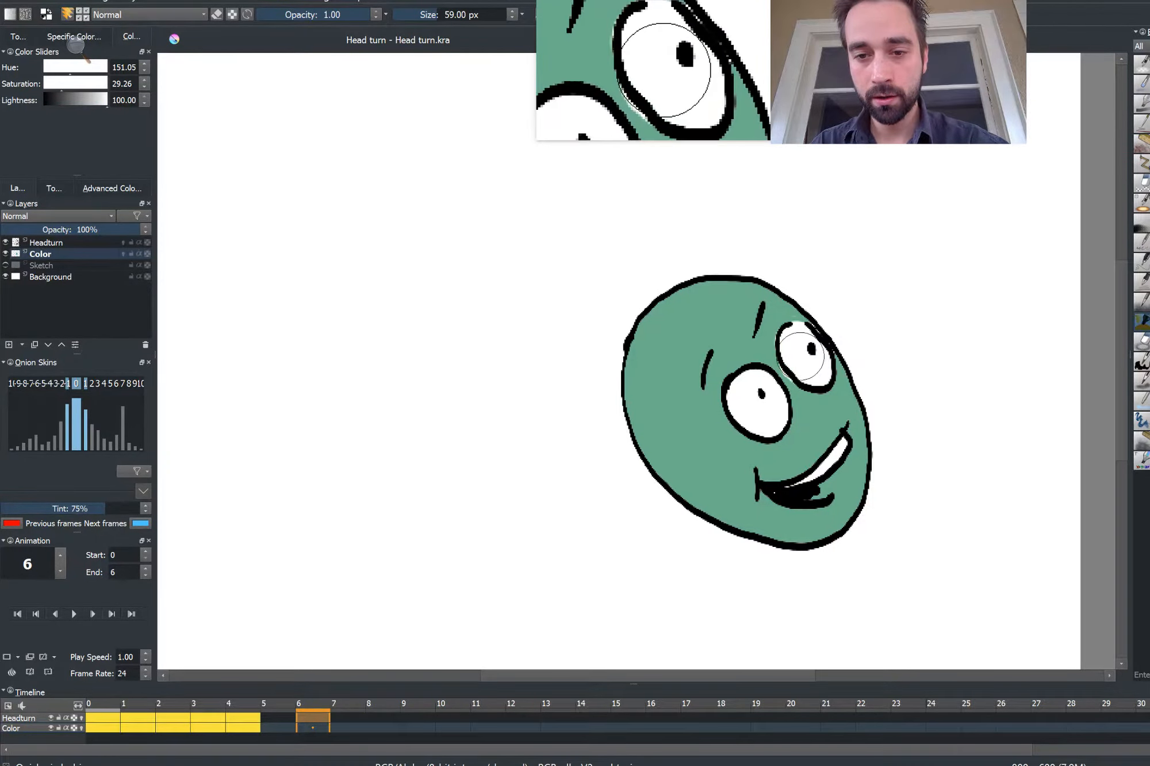
{"action": "key", "text": "Left"}
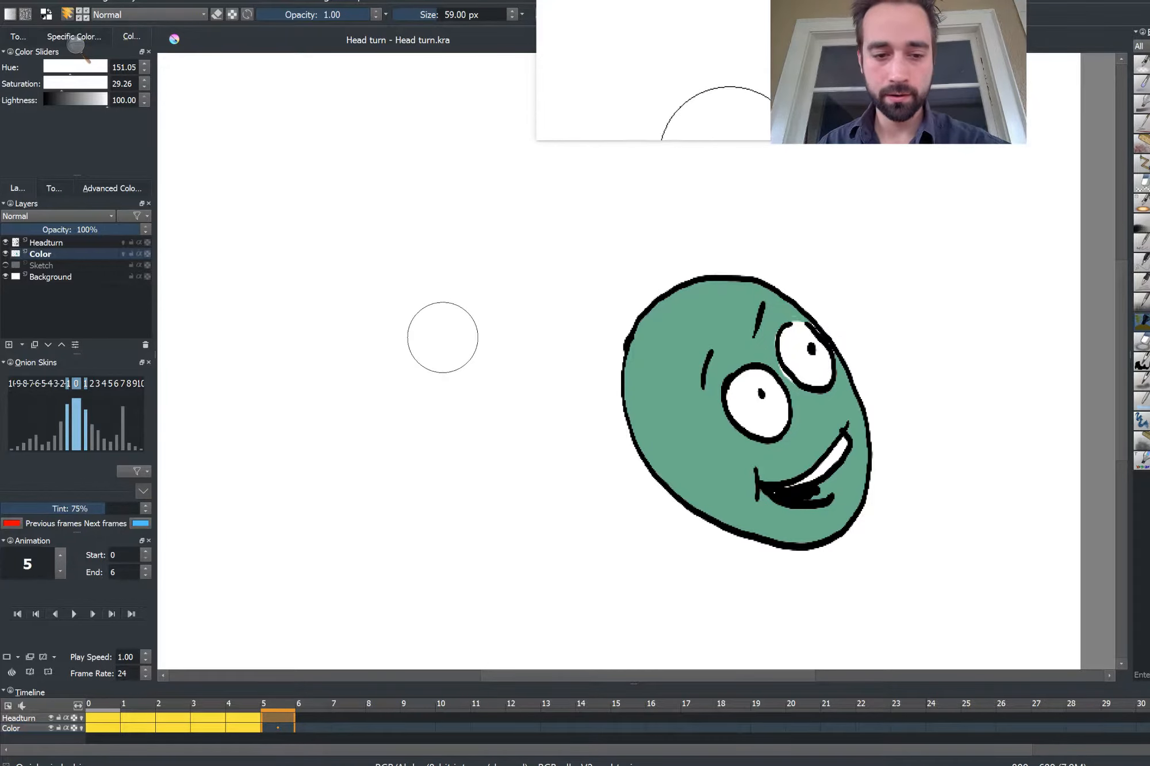
Step back to frame 1, shrink the brush to 30 px and pick the head's green from the canvas
{"action": "key", "text": "Left"}
{"action": "key", "text": "Left"}
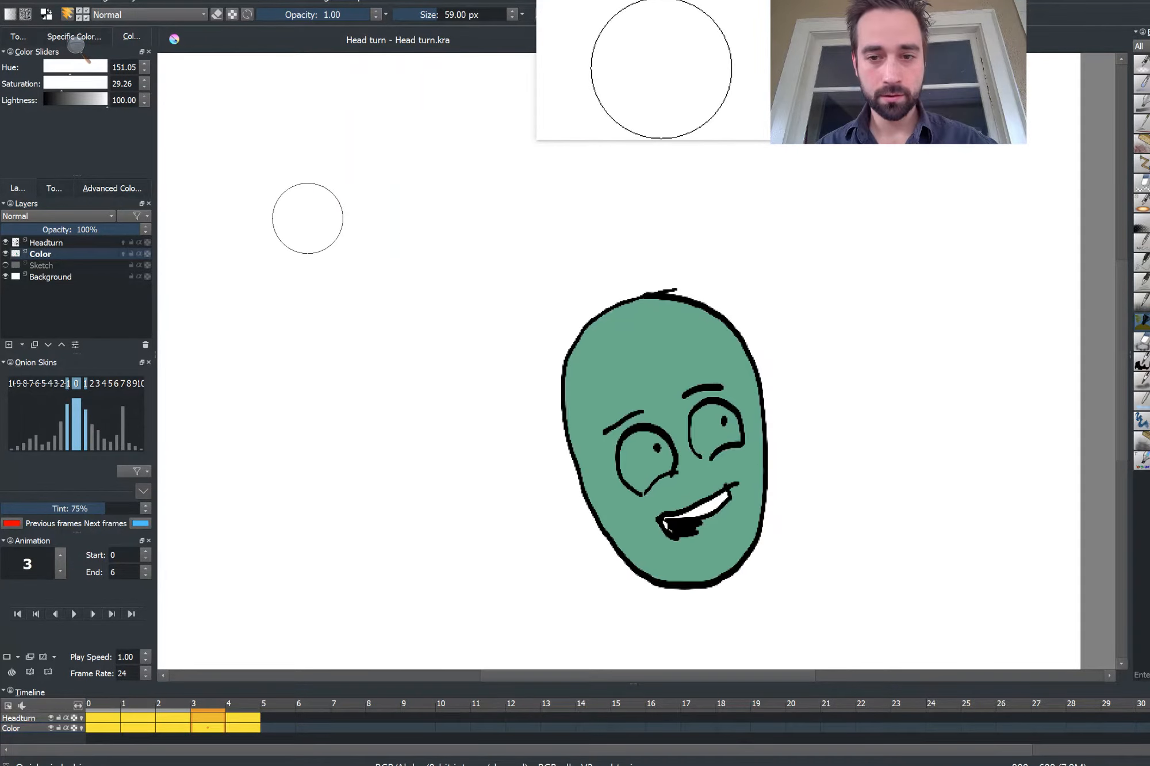
{"action": "key", "text": "bracketleft"}
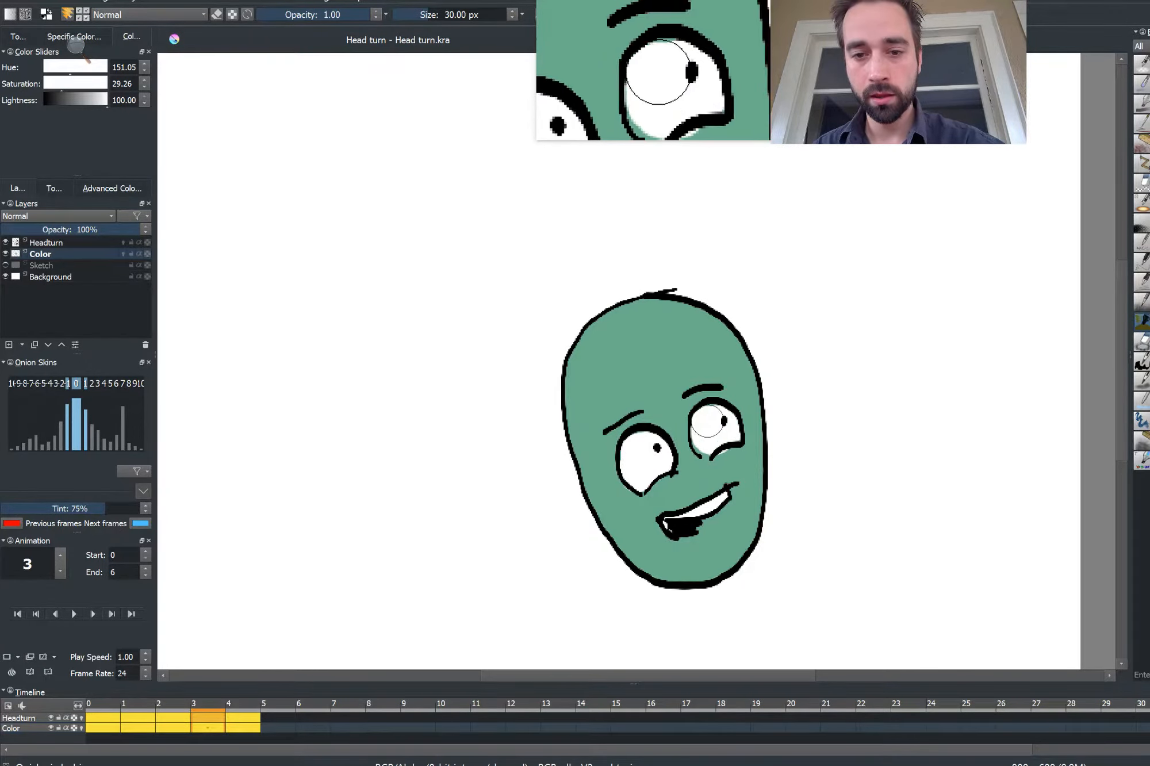
{"action": "key", "text": "Left"}
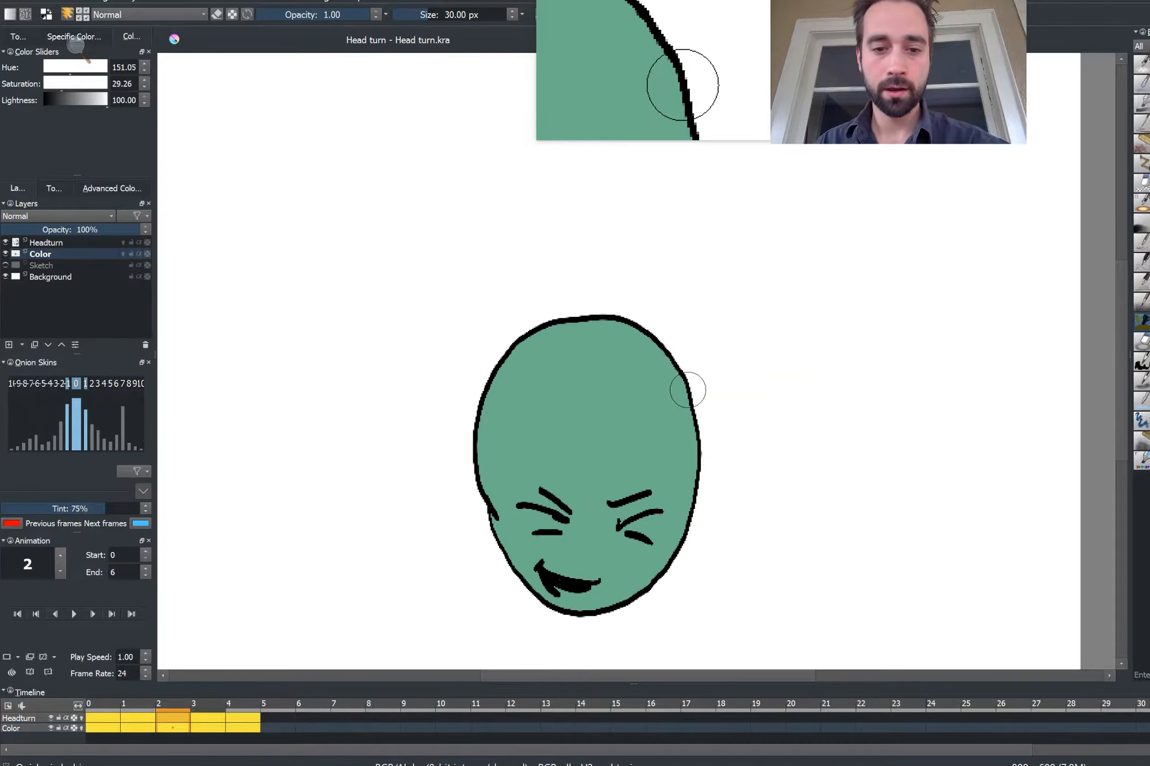
{"action": "key", "text": "Left"}
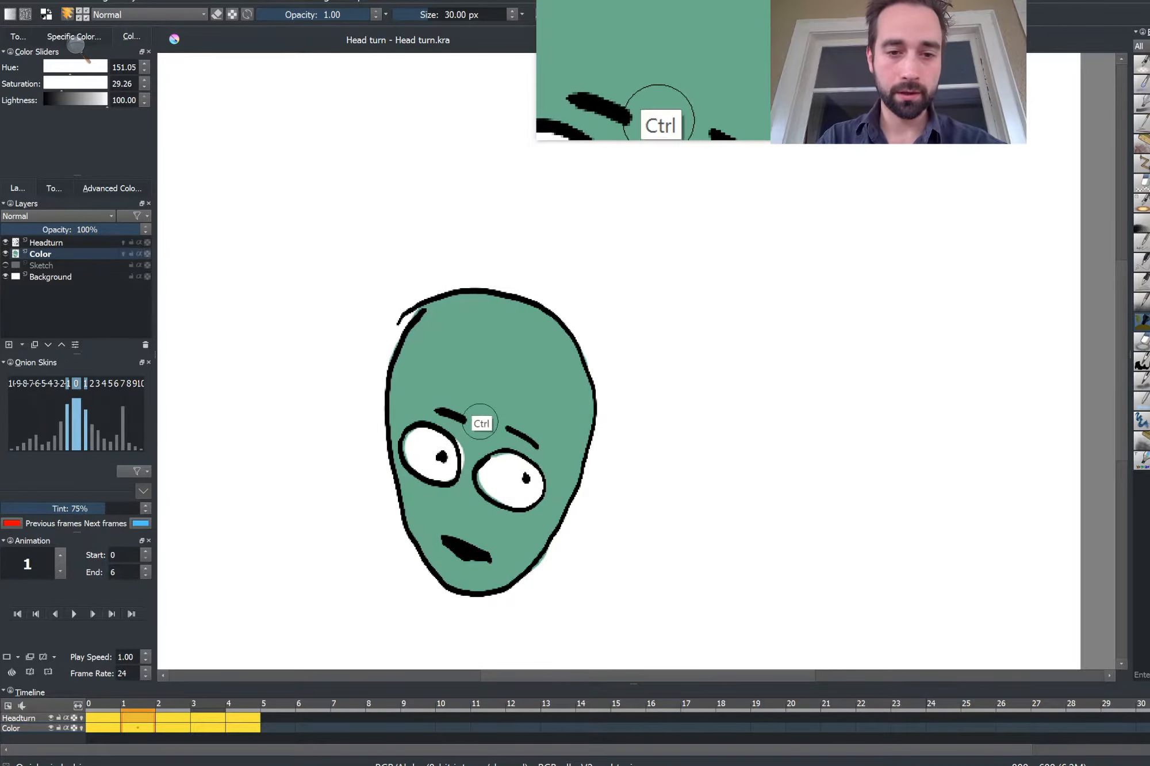
{"action": "left_click", "coordinate": [469, 437], "text": "ctrl"}
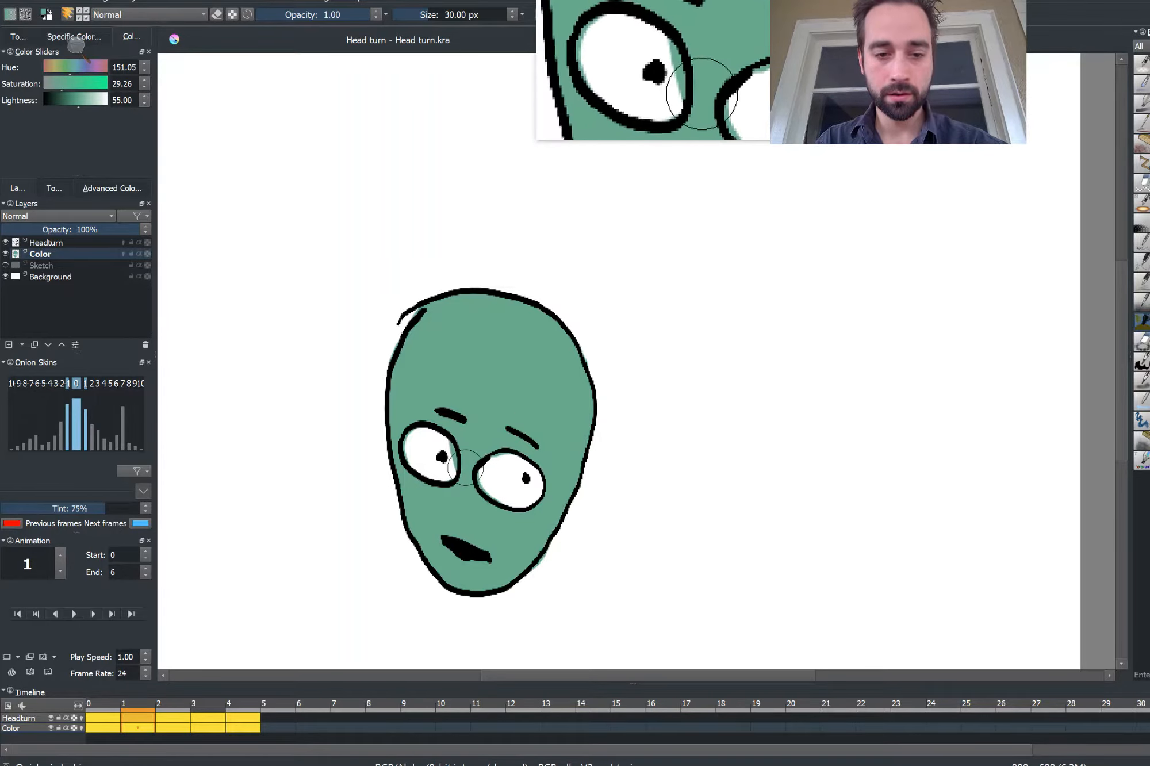
{"action": "left_click", "coordinate": [422, 444], "text": "ctrl"}
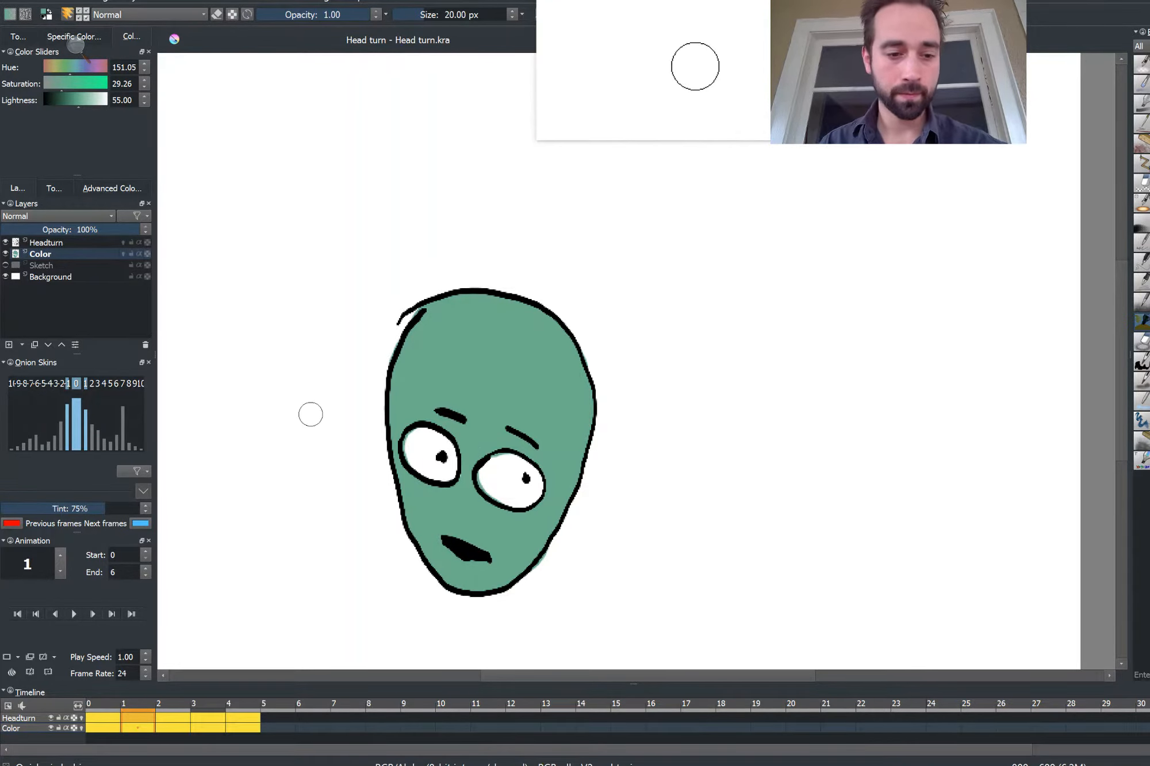
On frame 0, undo the stray dab, pick white from the canvas and paint the white of the left eye
{"action": "key", "text": "Left"}
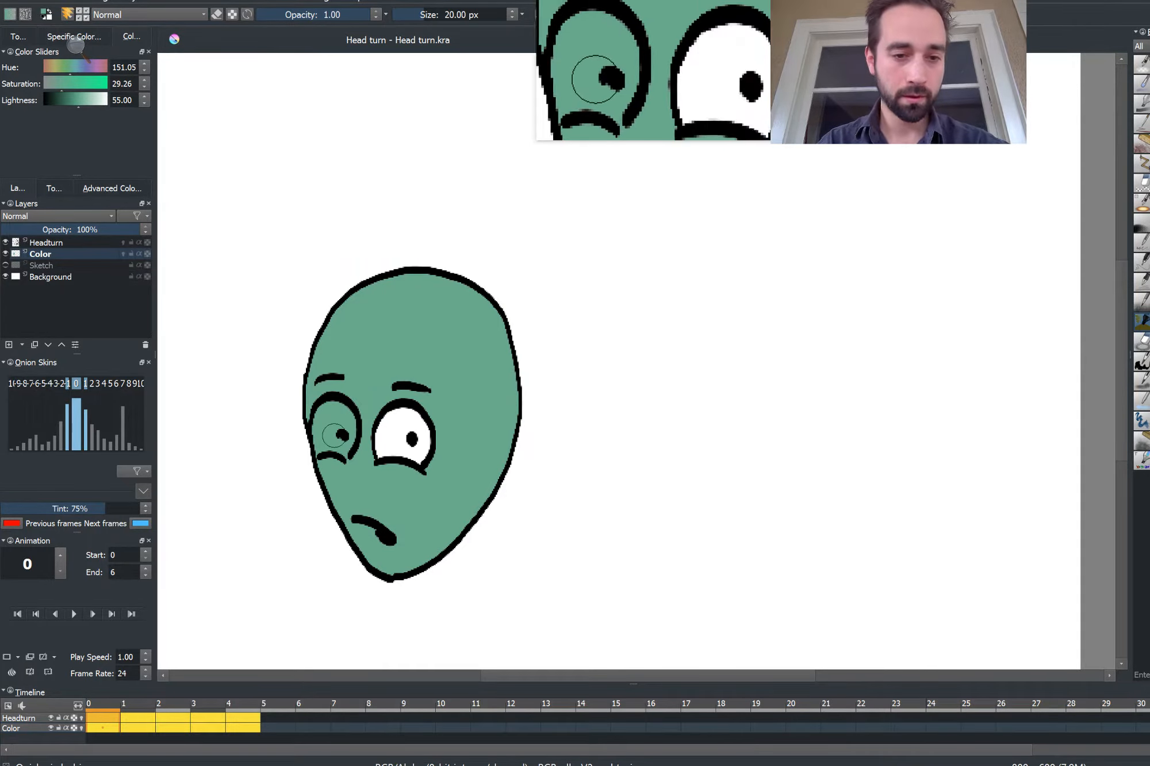
{"action": "key", "text": "ctrl+z"}
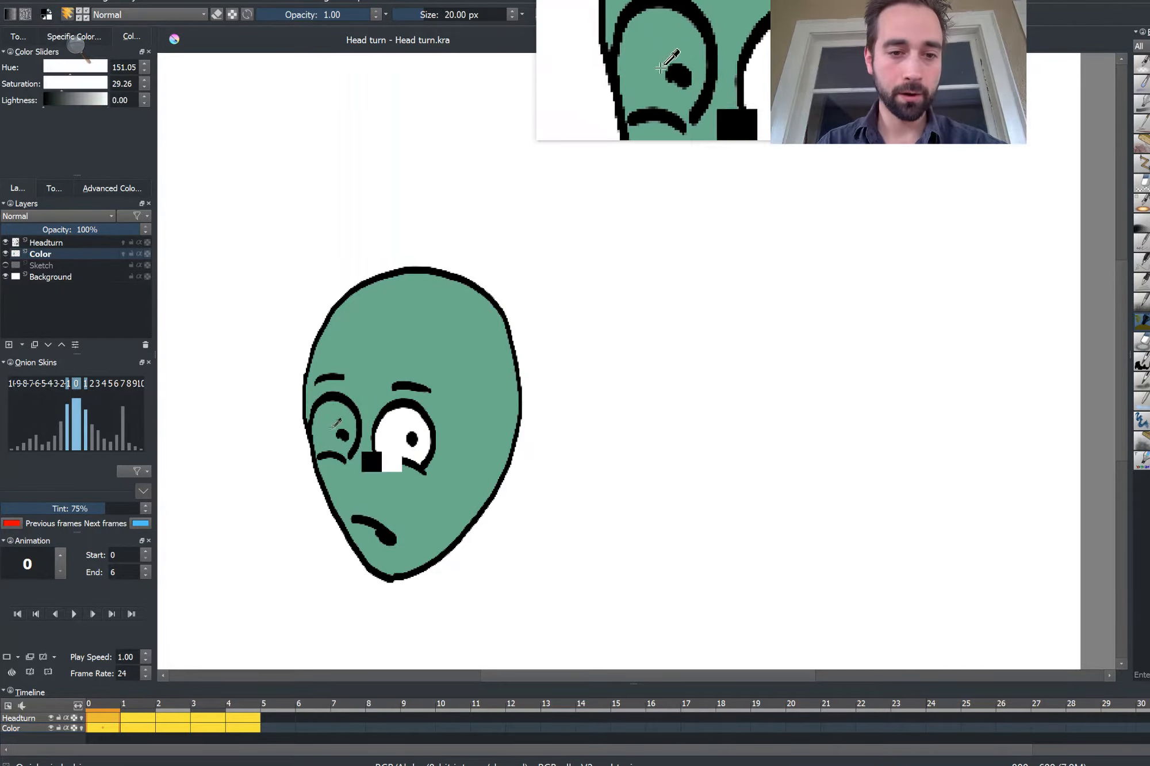
{"action": "left_click", "coordinate": [388, 439], "text": "ctrl"}
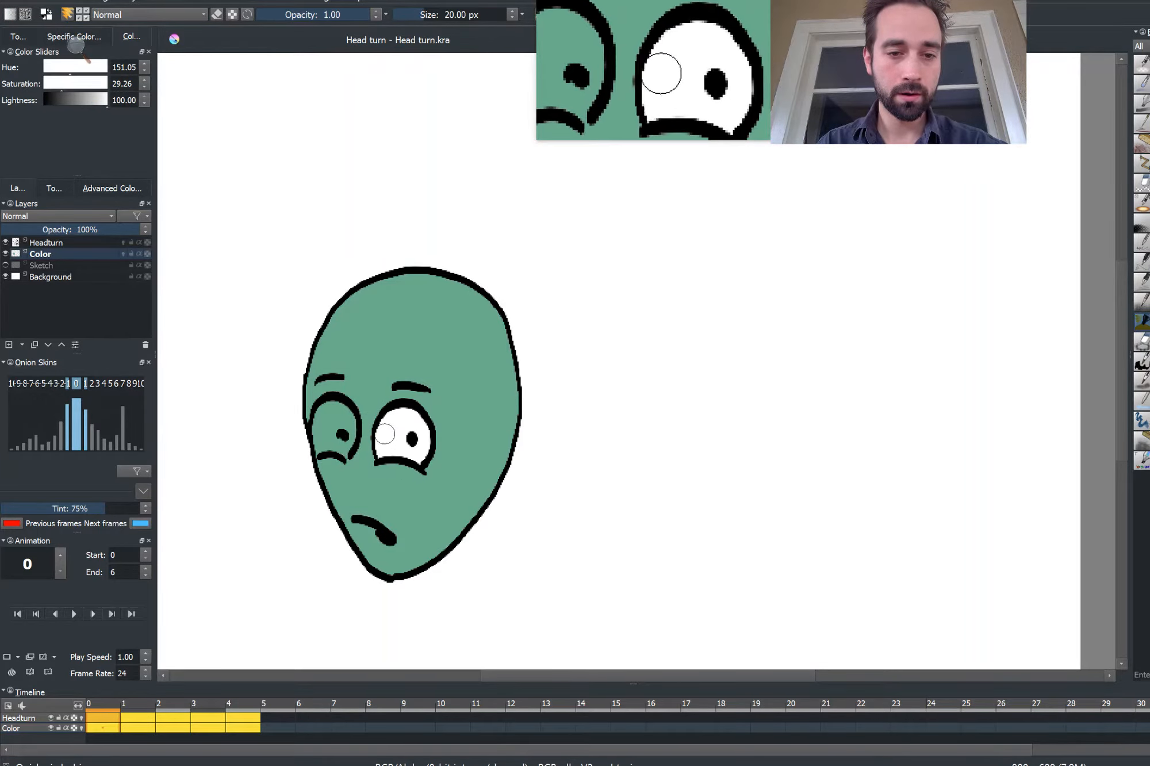
{"action": "left_click_drag", "start_coordinate": [331, 423], "coordinate": [336, 414]}
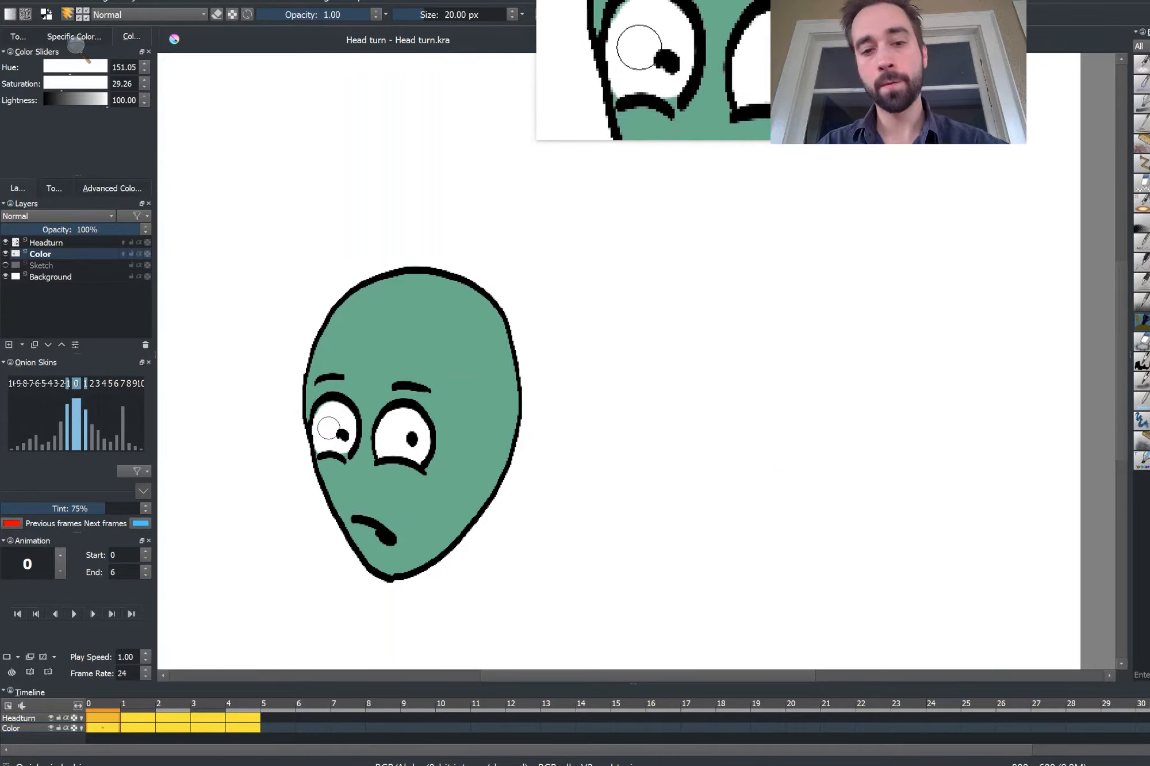
Play the animation, then inspect frames 1 and 2
{"action": "left_click", "coordinate": [71, 614]}
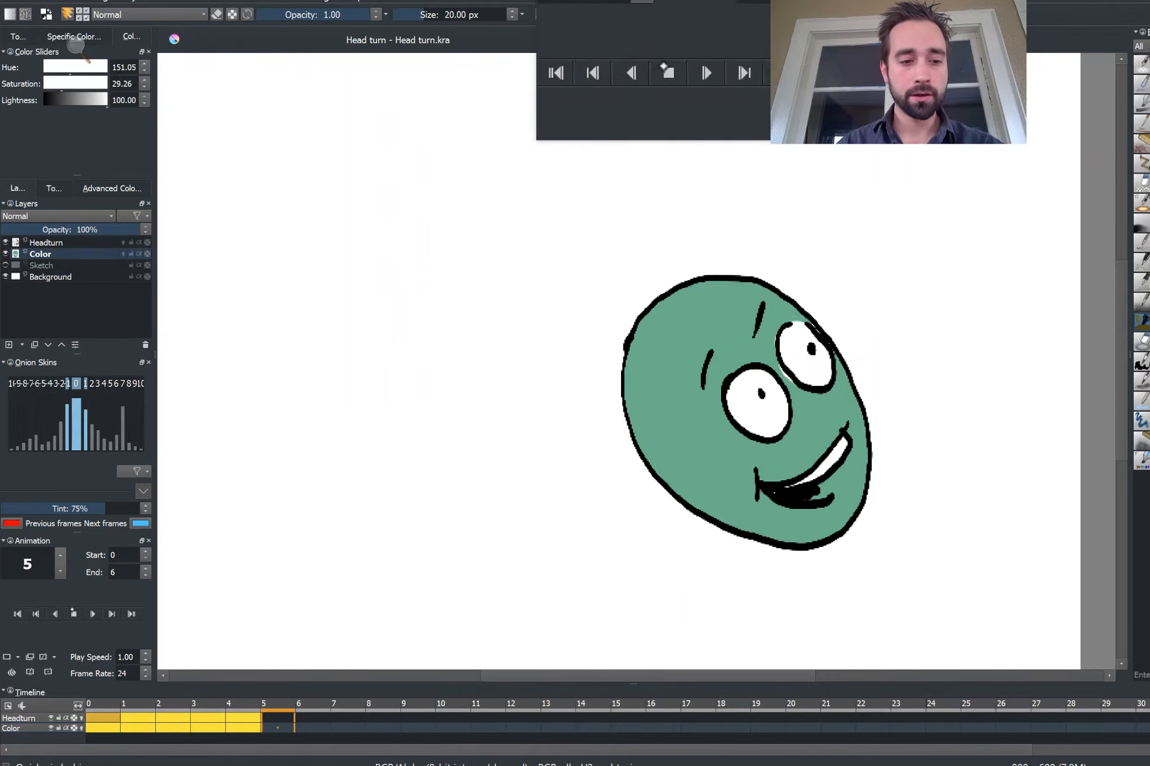
{"action": "left_click", "coordinate": [174, 702]}
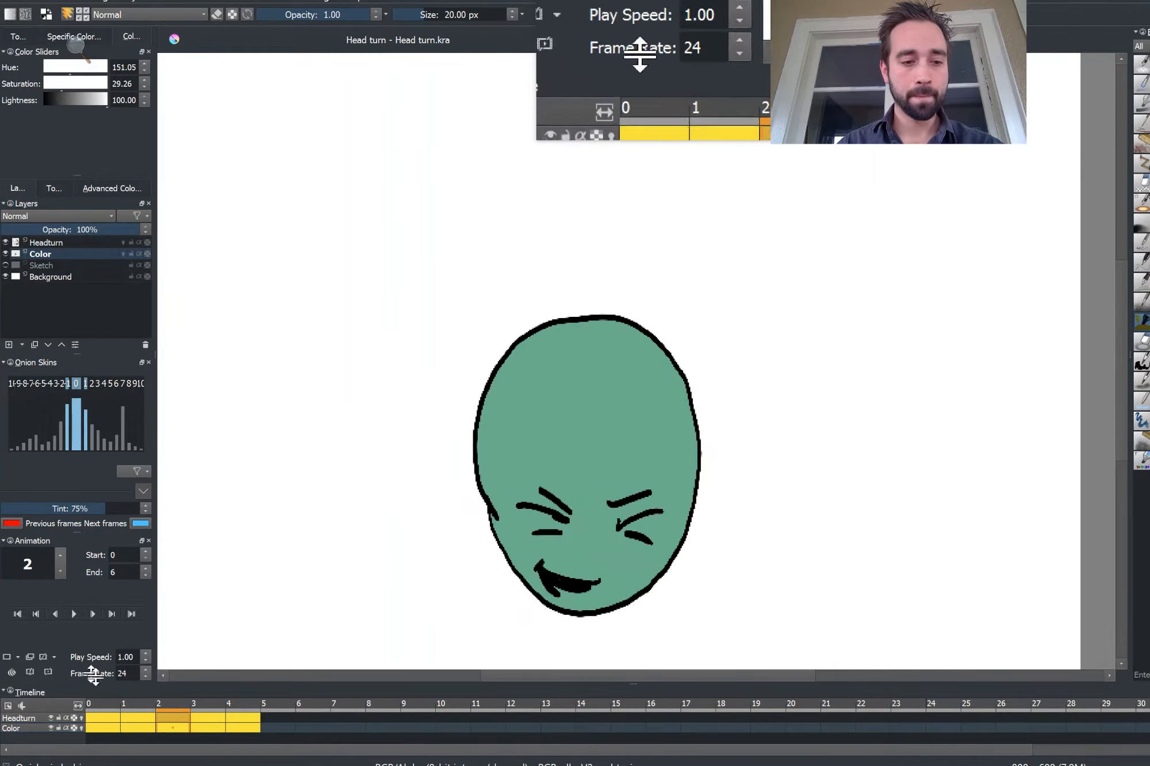
{"action": "left_click", "coordinate": [137, 702]}
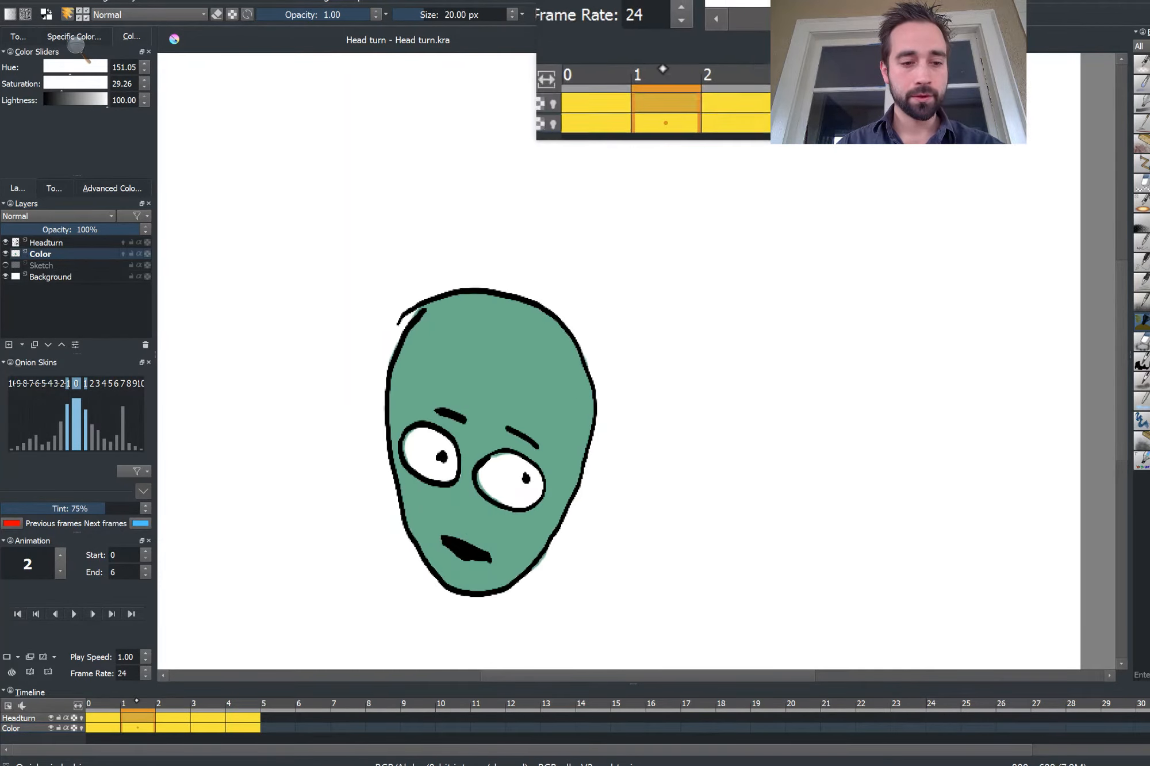
{"action": "left_click", "coordinate": [169, 702]}
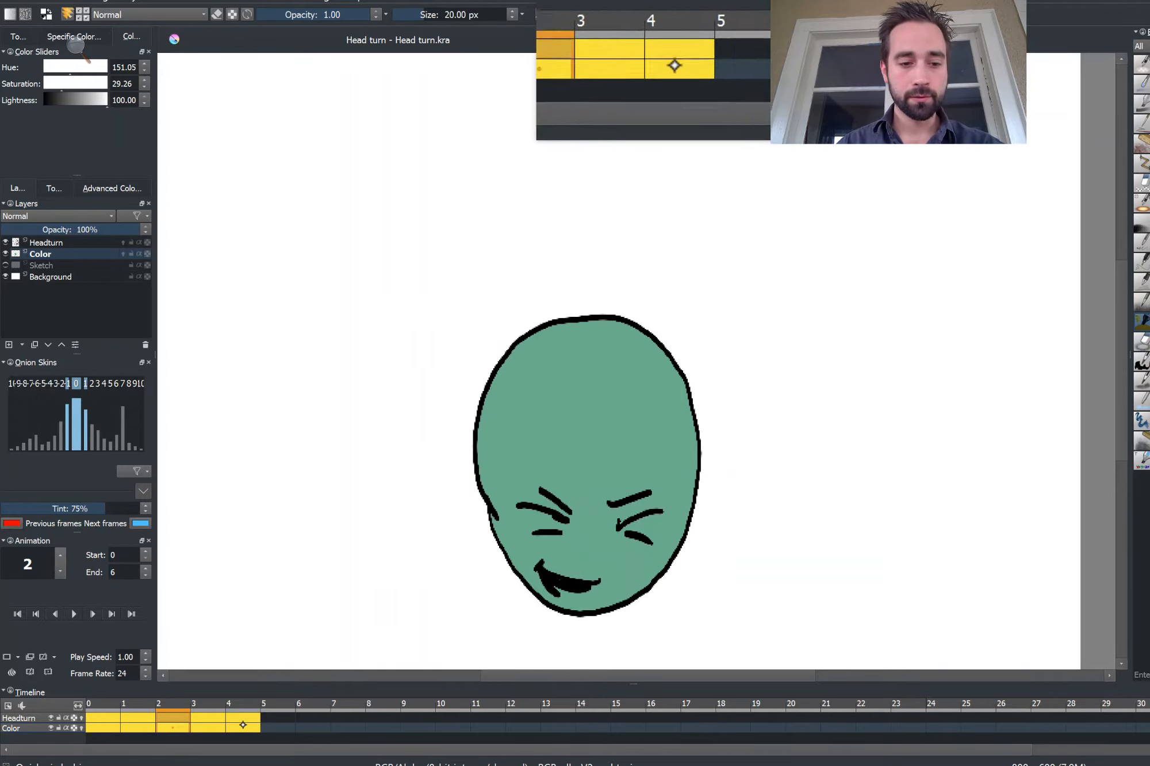
Try to drag the frame 2 Color keyframe, then undo the move
{"action": "left_click_drag", "start_coordinate": [170, 728], "coordinate": [170, 718]}
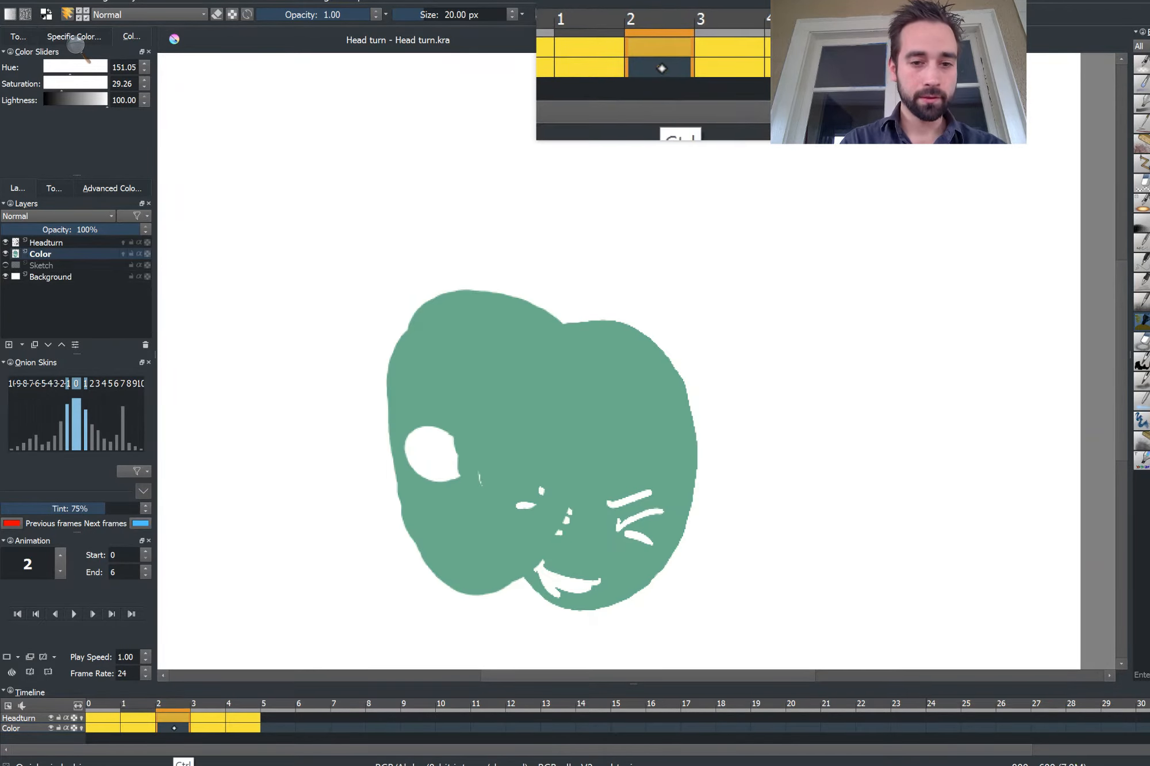
{"action": "key", "text": "ctrl+z"}
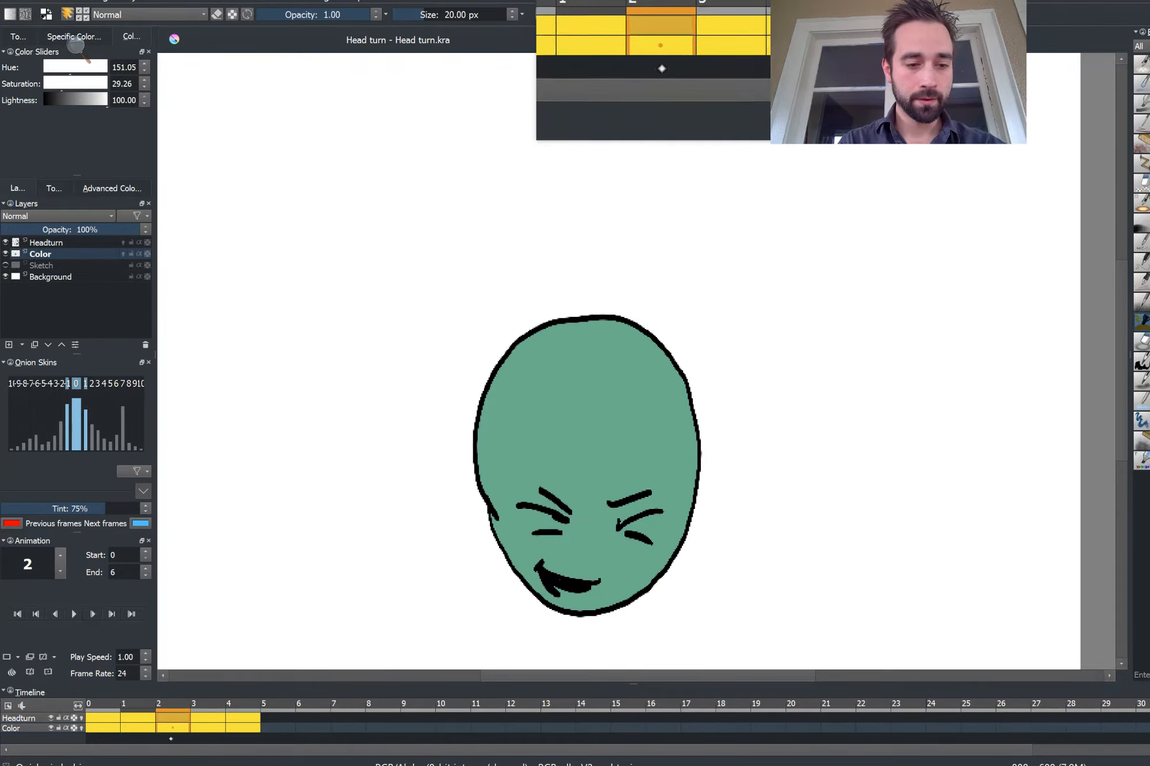
Shift the frames from frame 2 onward one frame later on both the Color and Headturn layers
{"action": "left_click", "coordinate": [170, 729]}
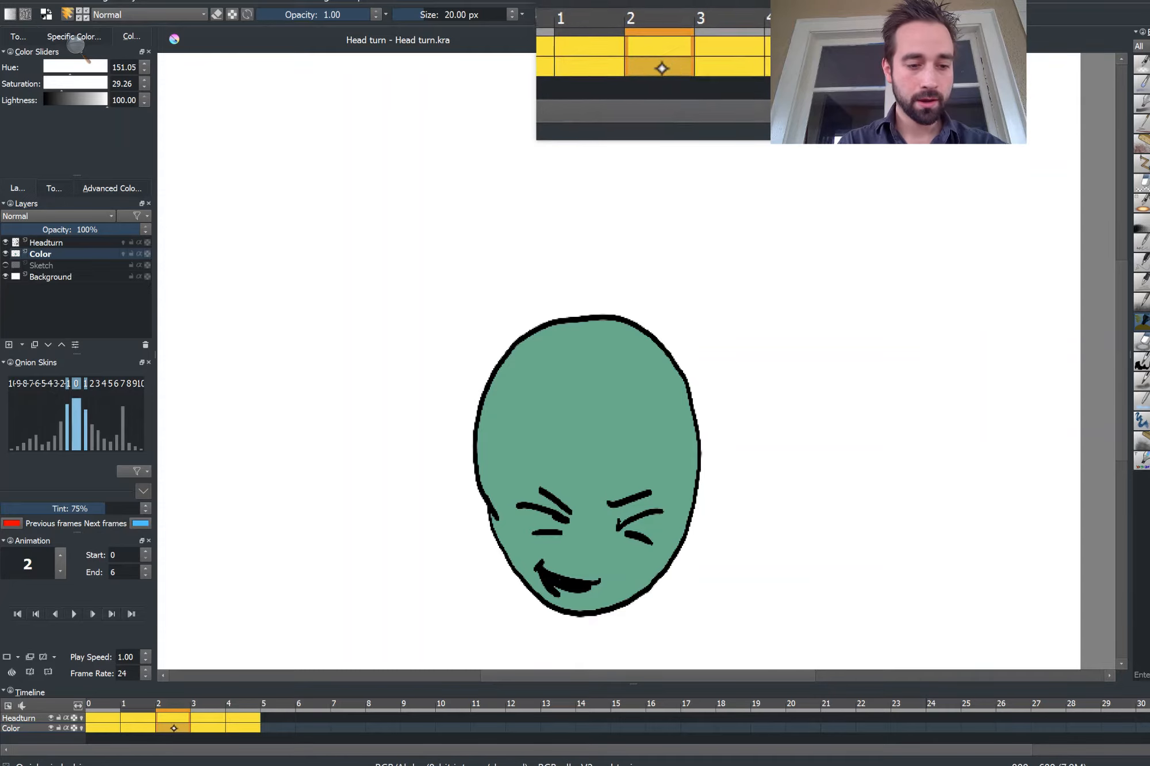
{"action": "key", "text": "alt"}
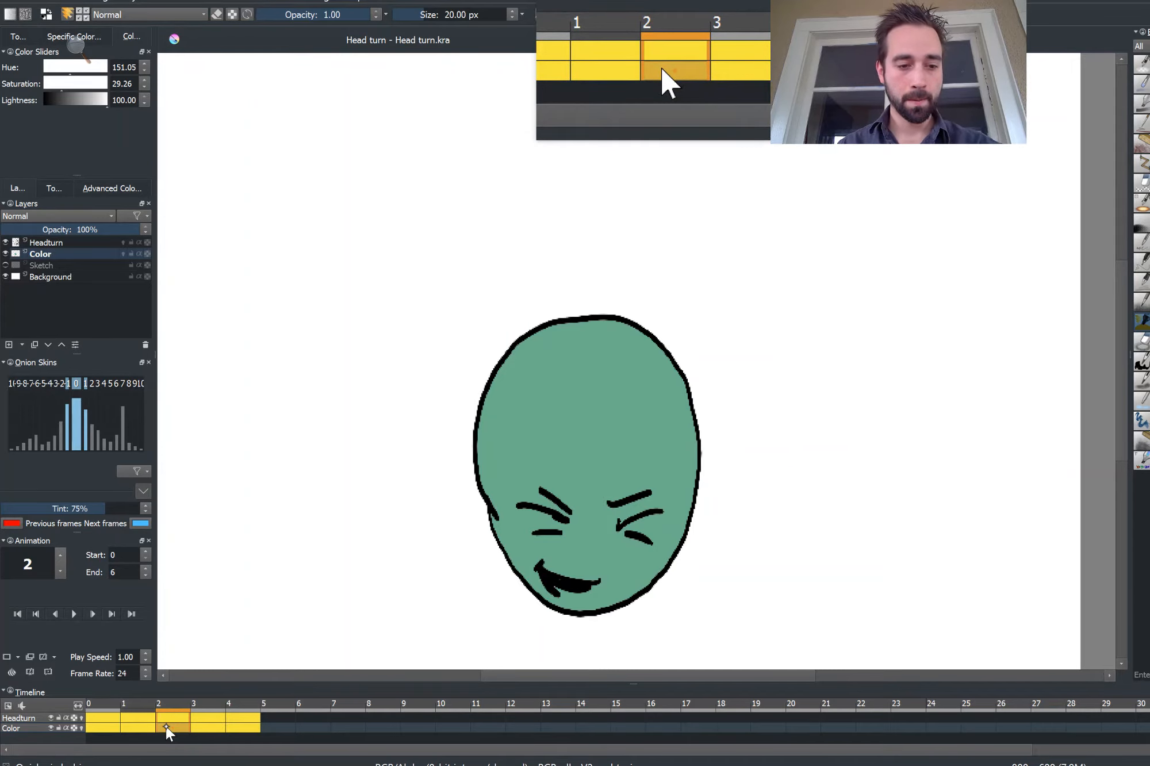
{"action": "left_click_drag", "start_coordinate": [165, 724], "coordinate": [190, 726]}
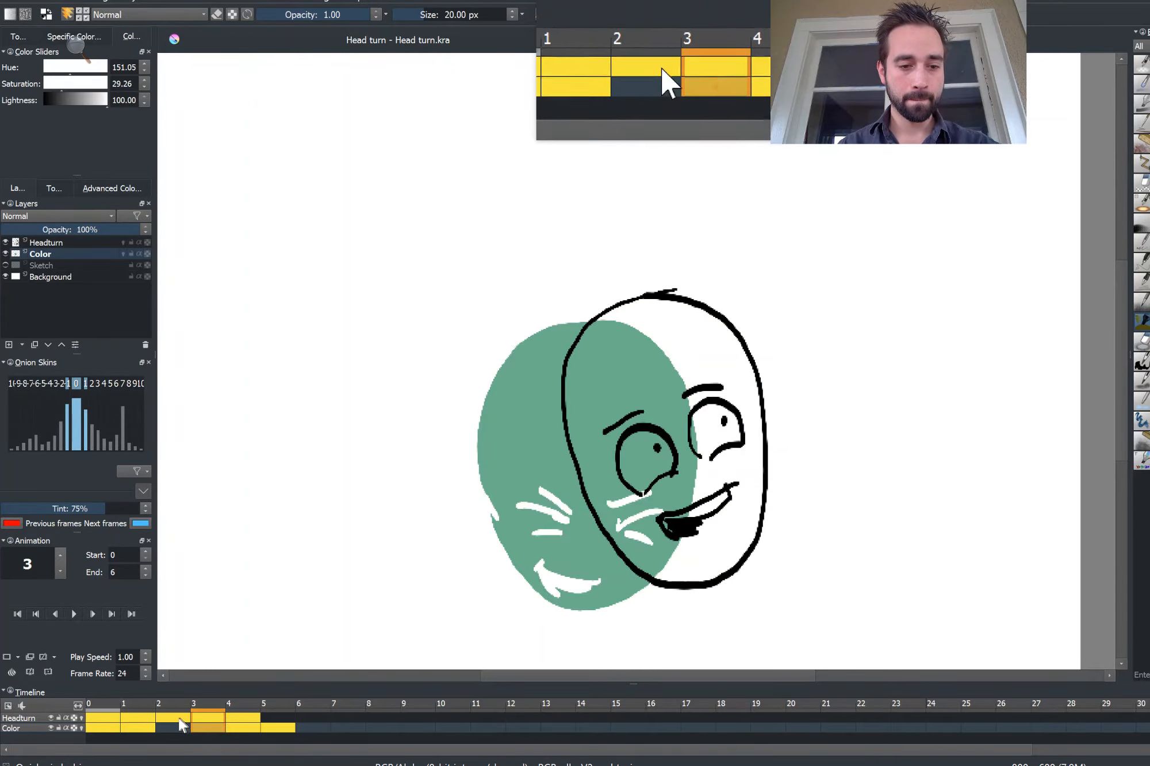
{"action": "left_click_drag", "start_coordinate": [169, 717], "coordinate": [196, 717]}
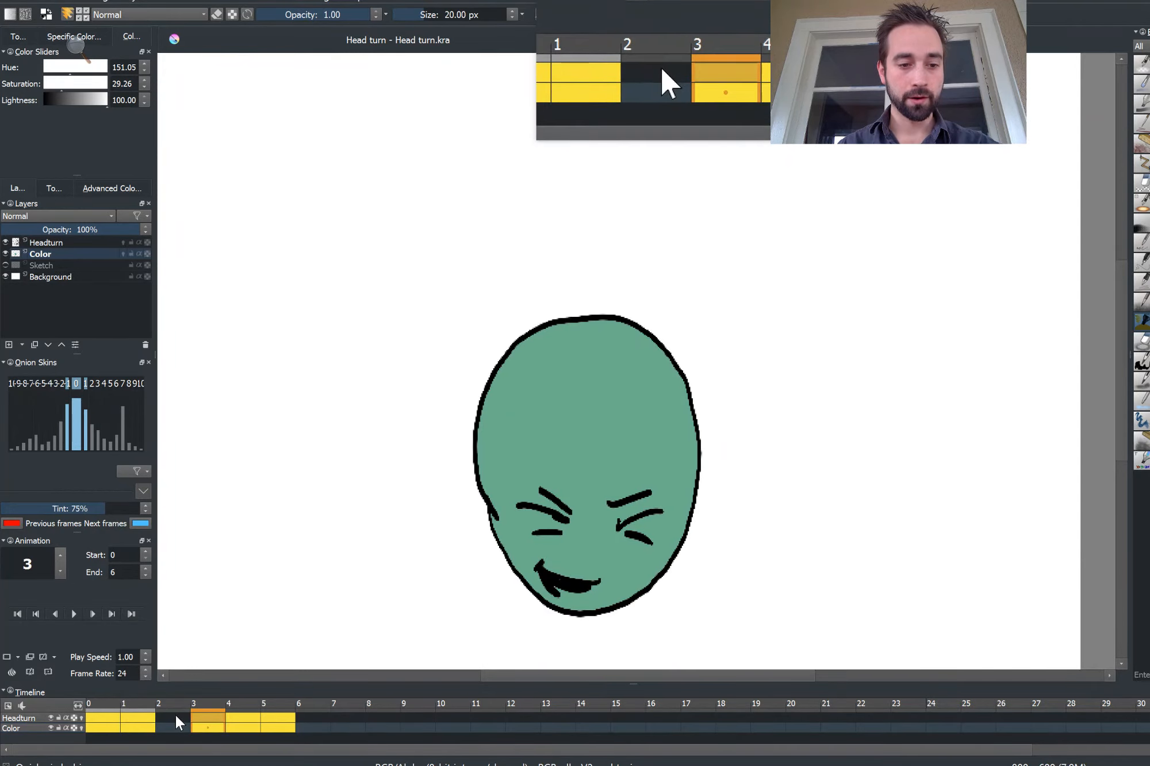
Create new blank frames at frame 2 on the Headturn and Color layers
{"action": "right_click", "coordinate": [175, 715]}
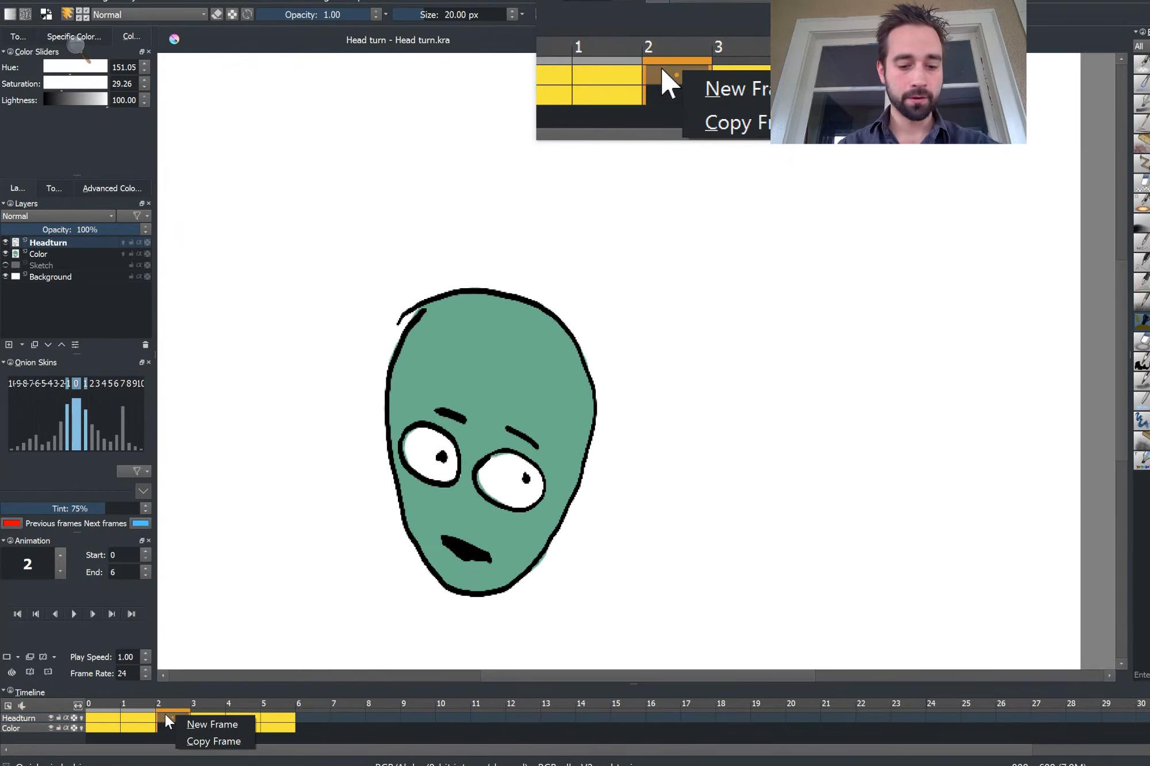
{"action": "key", "text": "n"}
{"action": "right_click", "coordinate": [165, 725]}
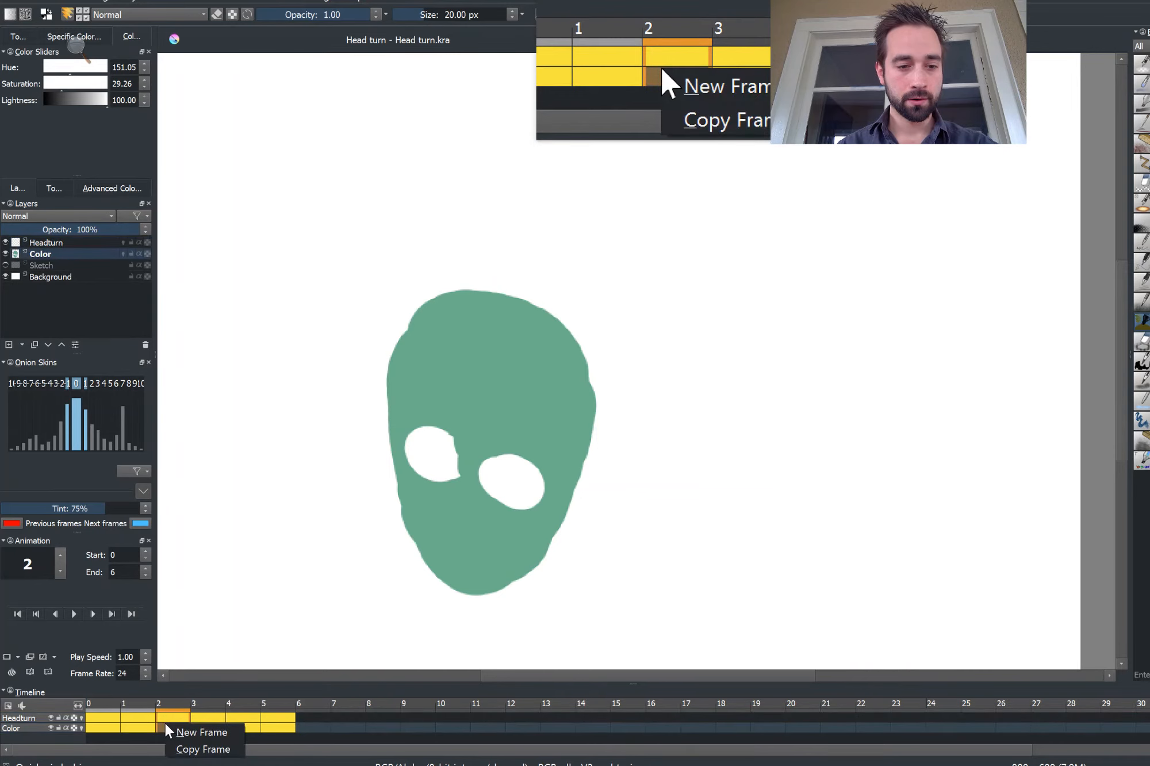
{"action": "key", "text": "n"}
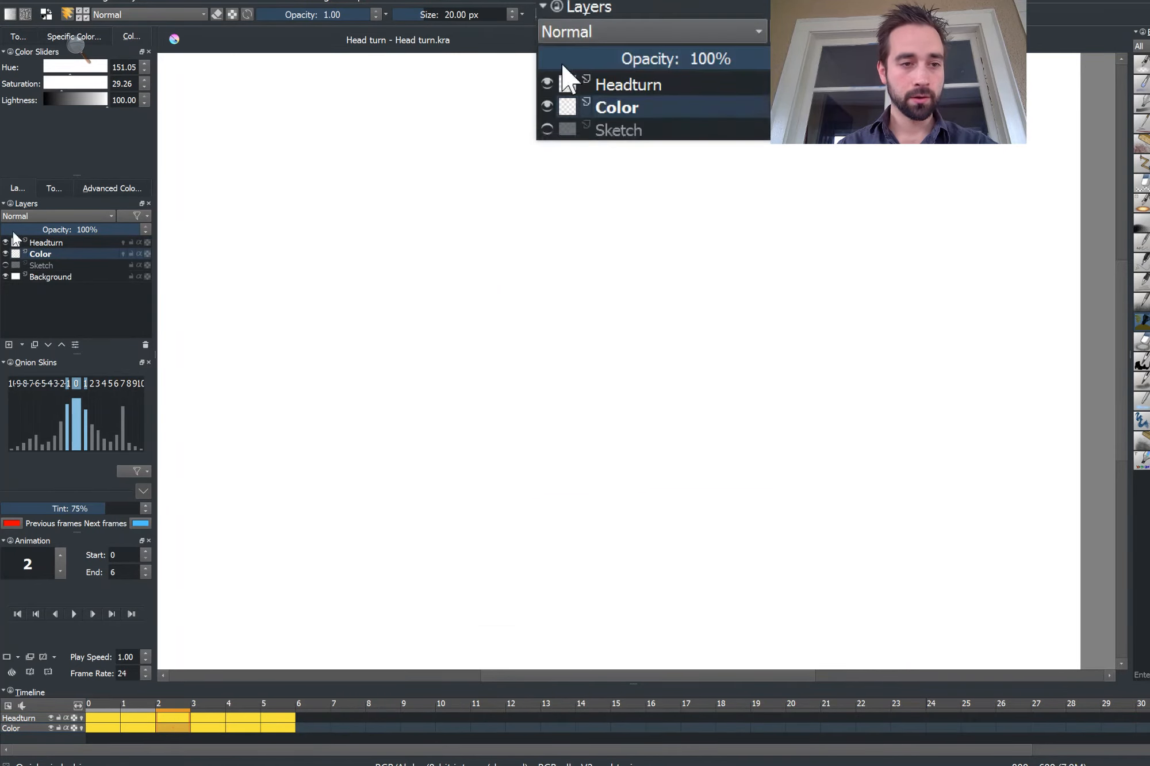
Enable onion skins on the Headturn and Color layers
{"action": "left_click", "coordinate": [123, 242]}
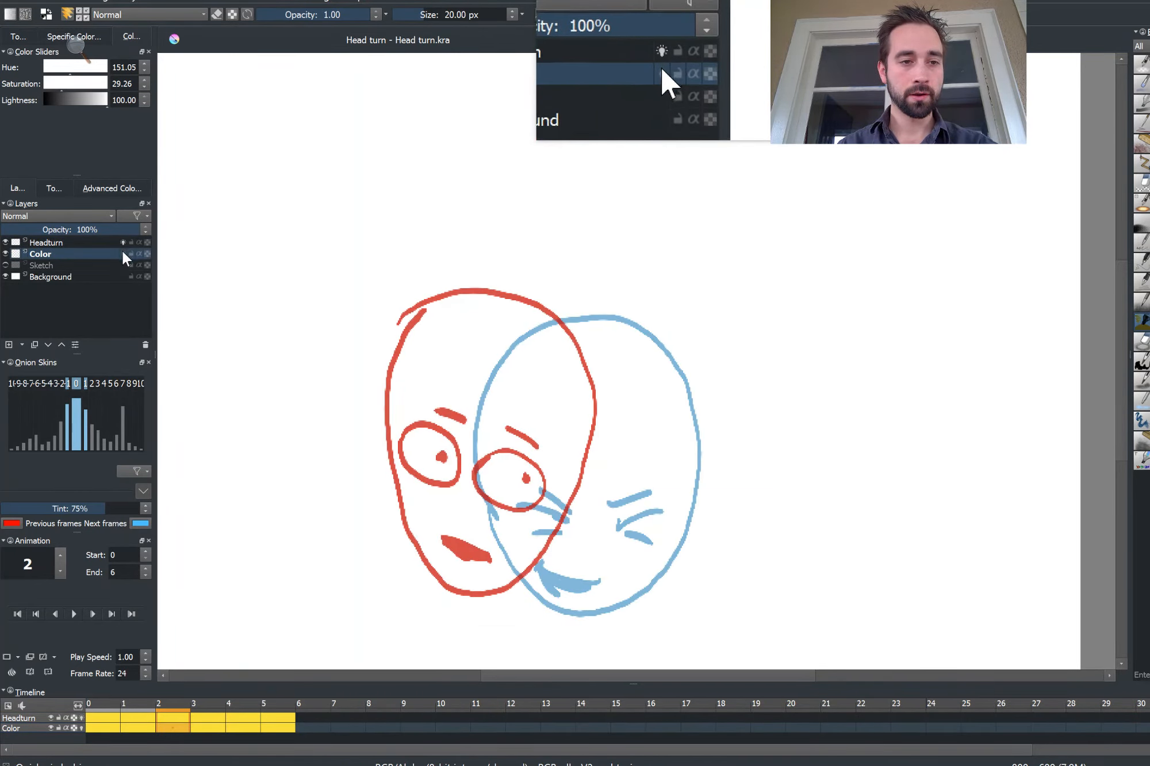
{"action": "left_click", "coordinate": [123, 253]}
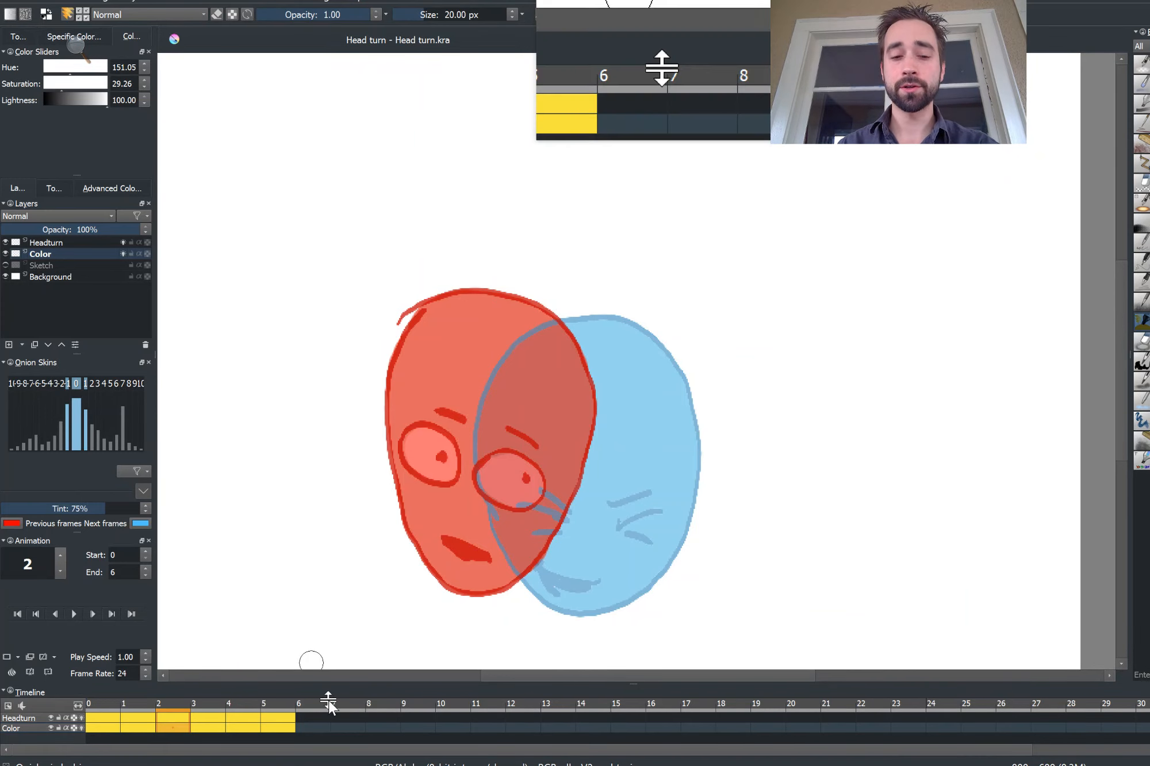
{"action": "key", "text": "alt+Tab"}
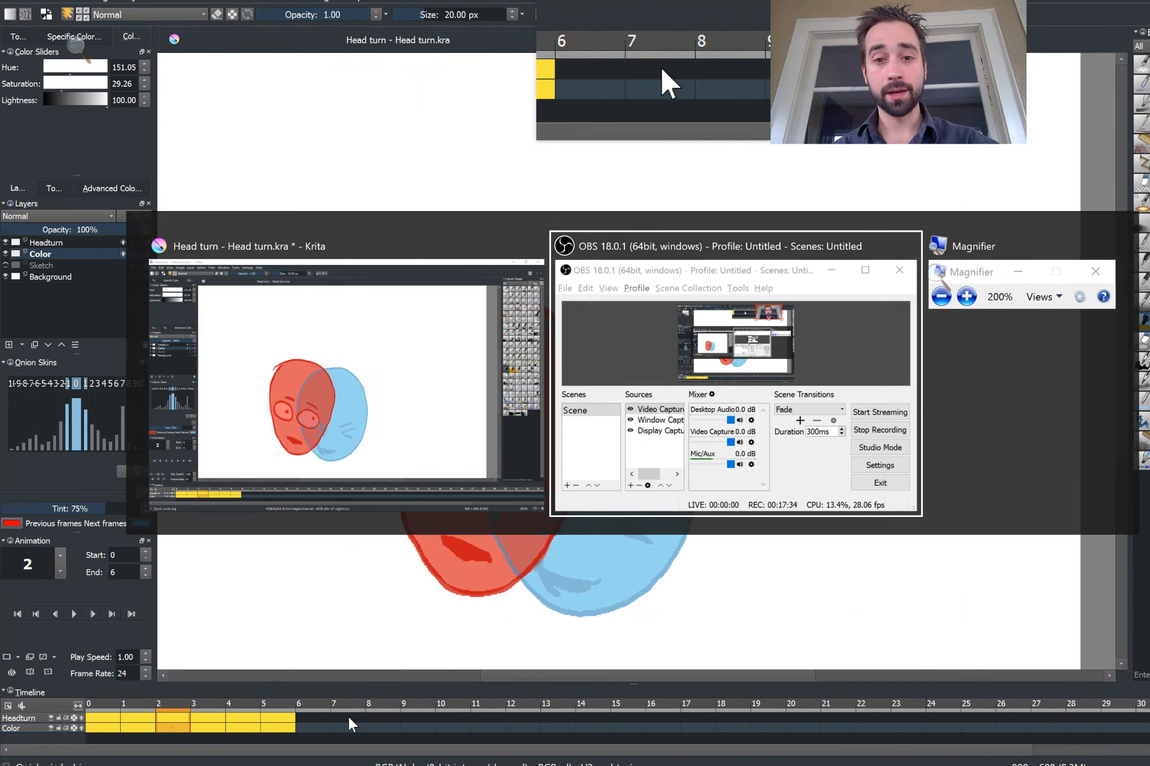